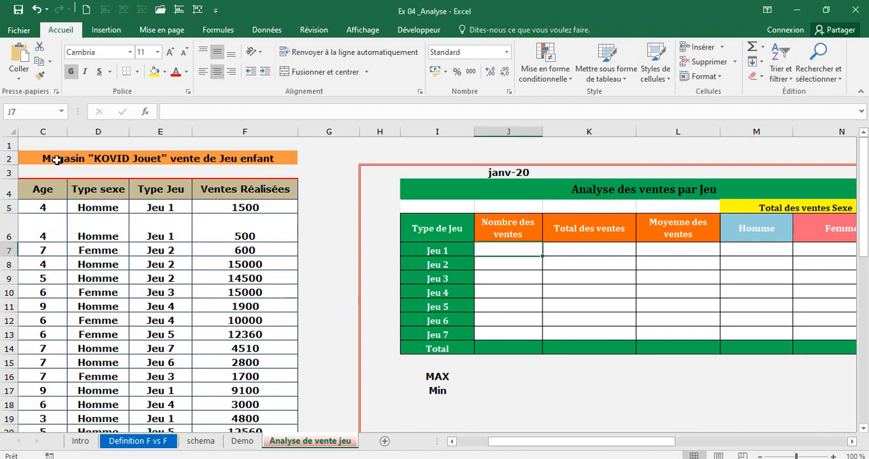
Examine the toy store's sales table and the columns of the empty "Analyse des ventes par Jeu" table.
drag(534, 450, 482, 438)
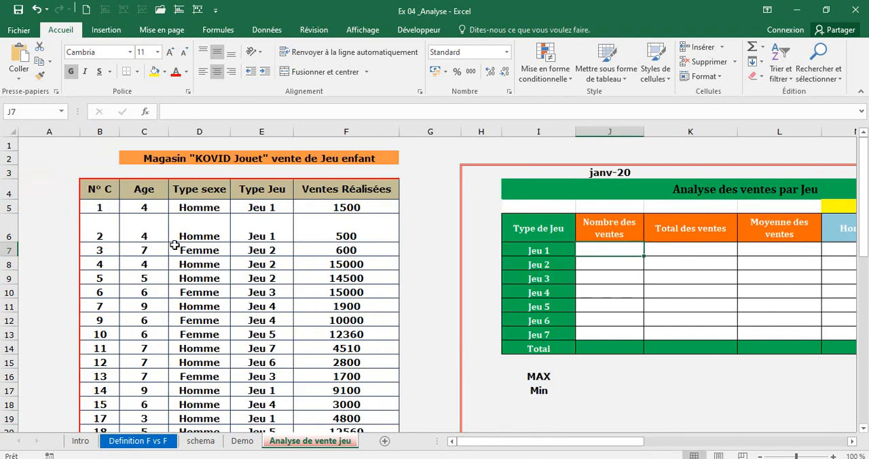
click(194, 207)
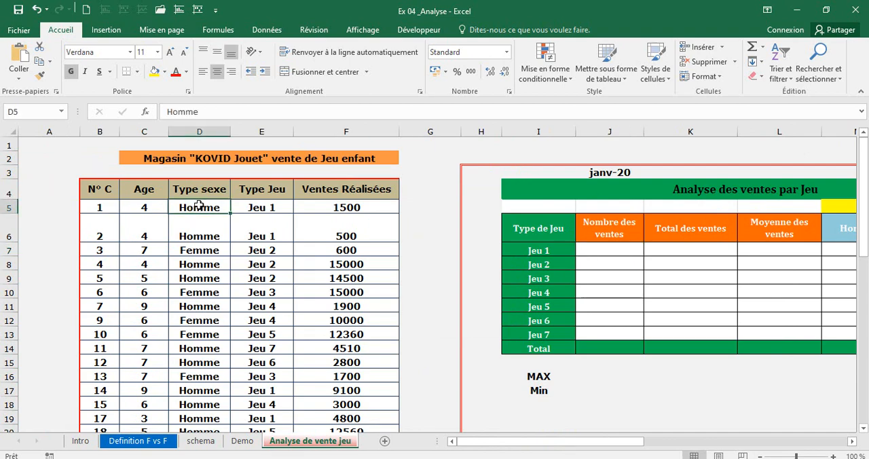
click(271, 207)
click(326, 210)
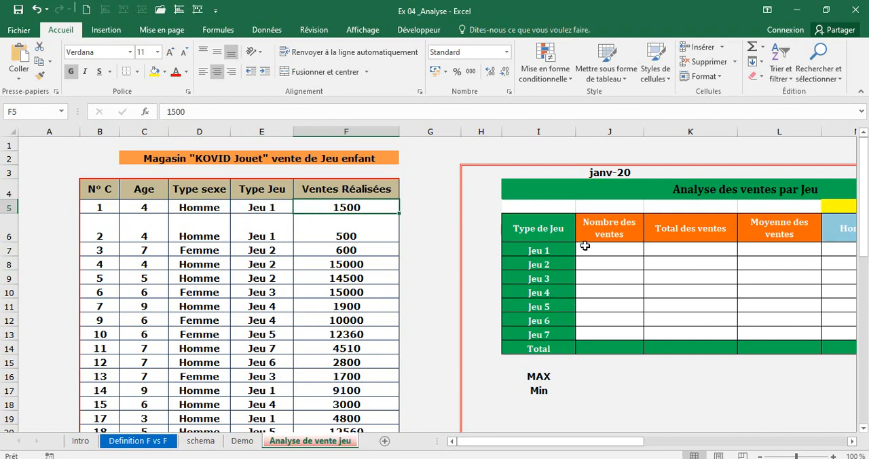
click(590, 250)
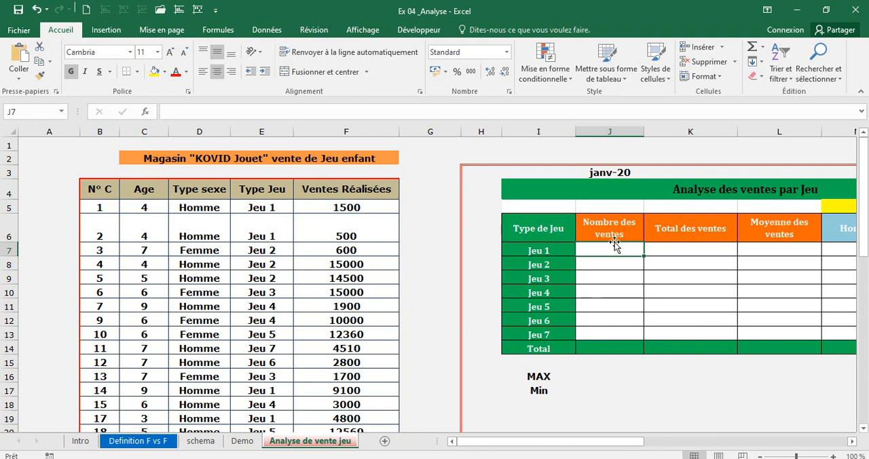
click(609, 225)
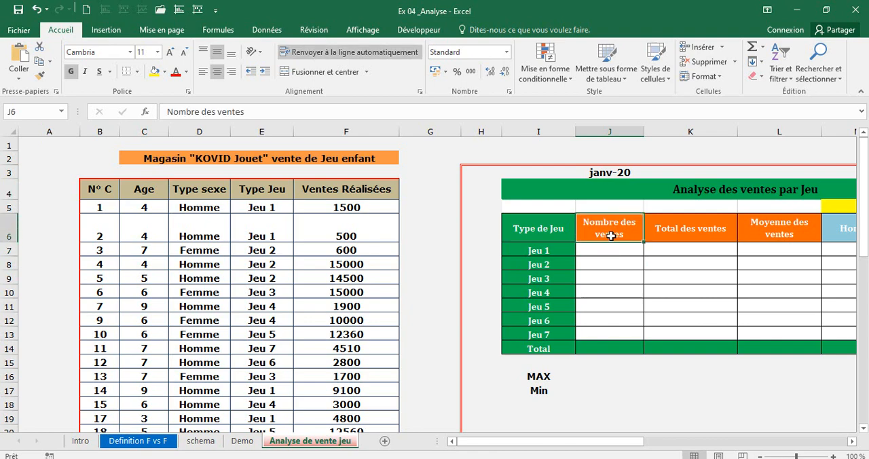
click(600, 251)
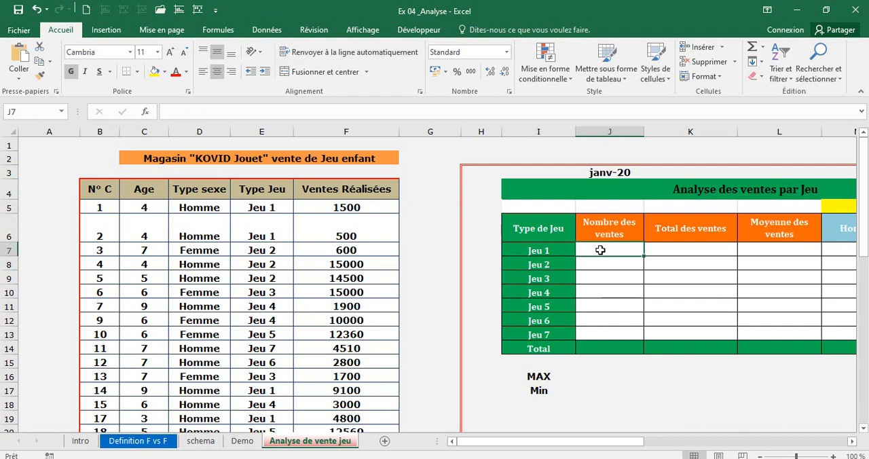
click(551, 251)
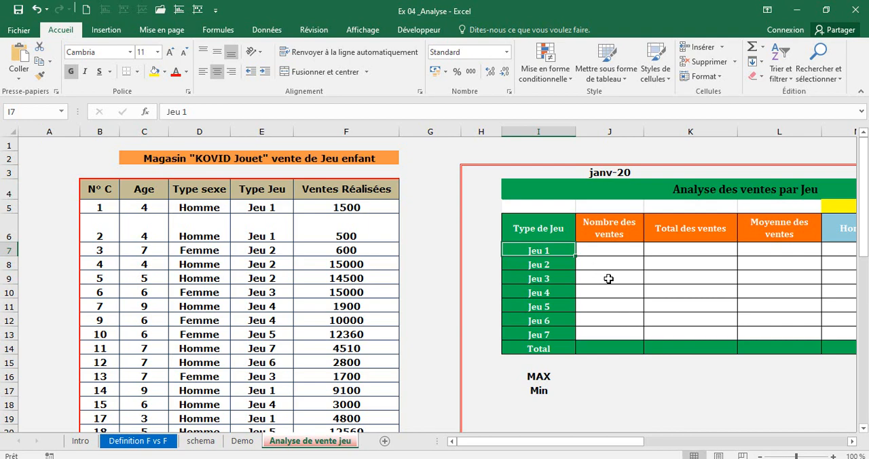
click(672, 251)
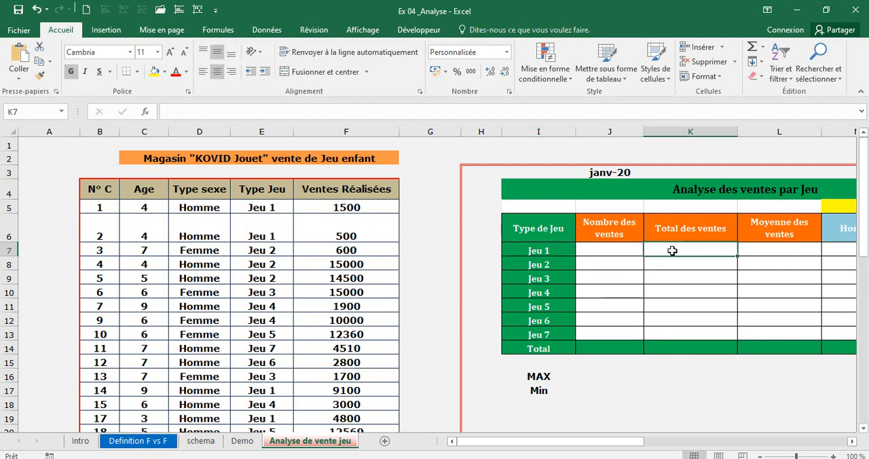
click(761, 251)
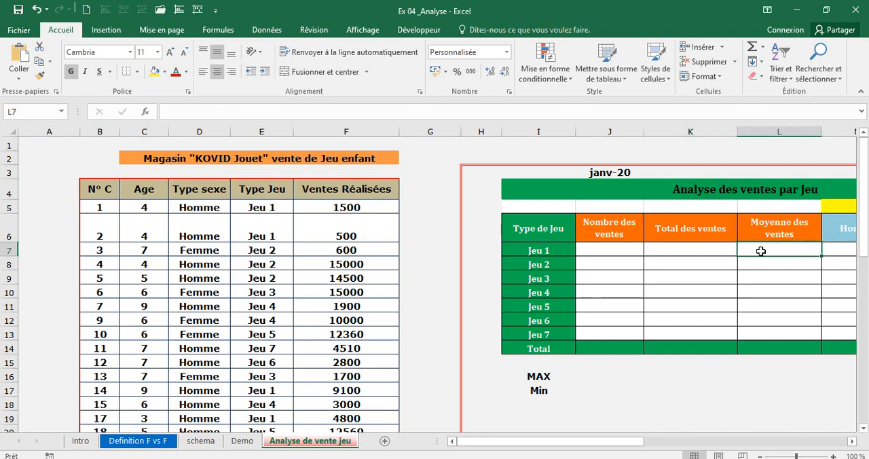
key(Right)
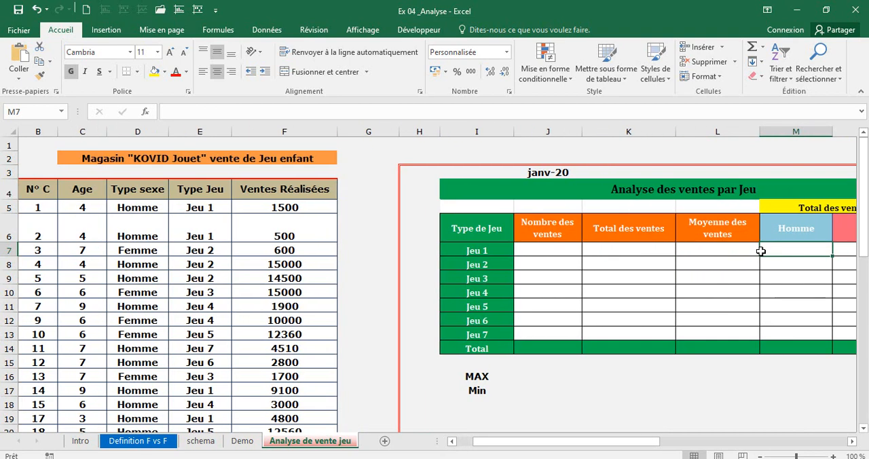
key(Right)
key(Left)
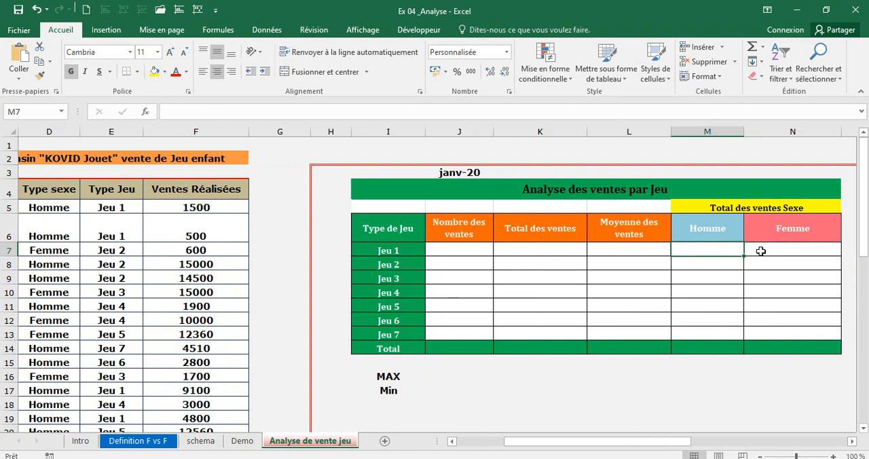
key(Right)
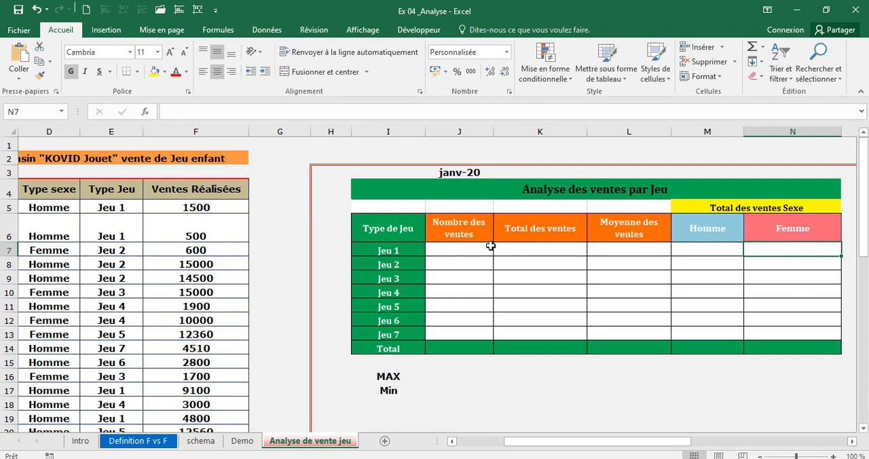
drag(455, 226, 778, 341)
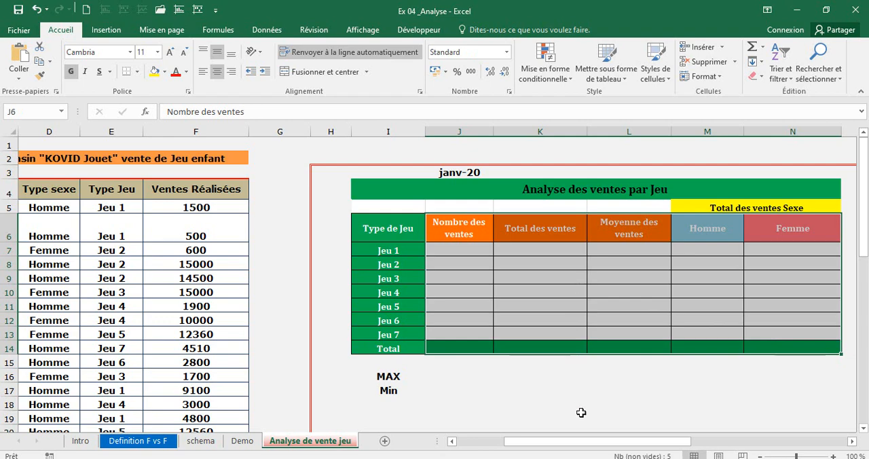
drag(560, 448, 499, 445)
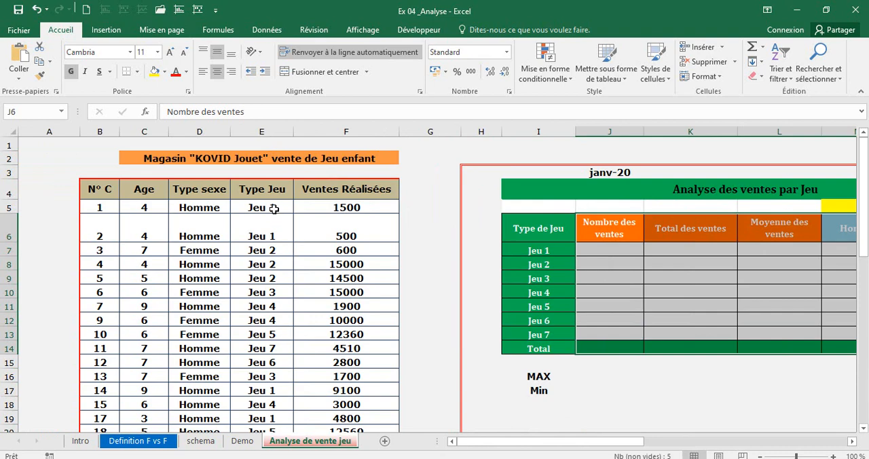
Go through the Type Jeu column of the sales table to count the Jeu 1 sales by hand.
click(609, 245)
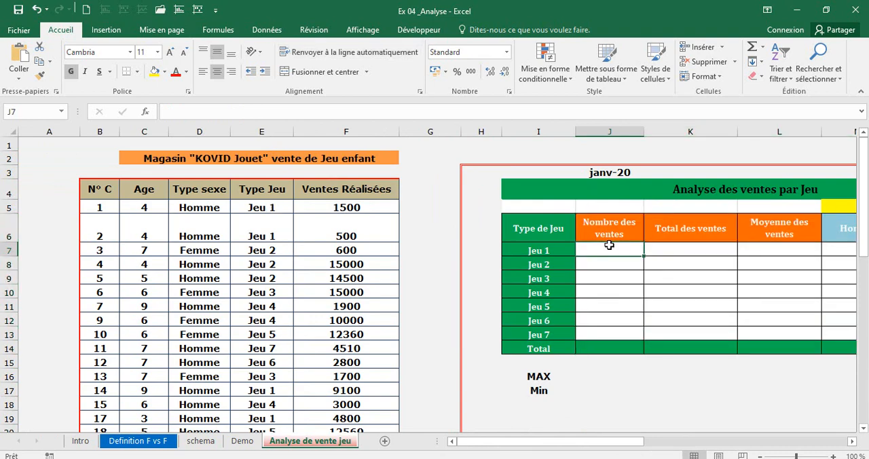
click(270, 212)
key(Down)
key(Down)
key(Down)
key(Down)
key(Down)
key(Down)
key(Down)
key(Down)
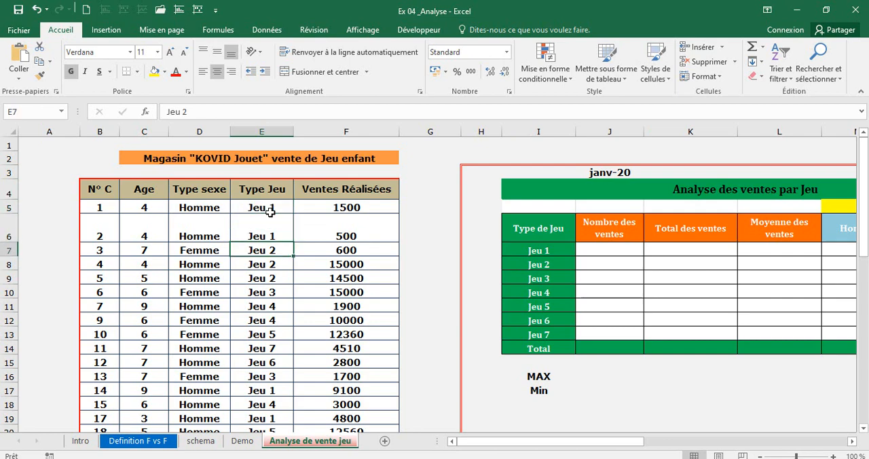
key(Down)
key(Down)
key(Down)
key(Down)
key(Down)
key(Down)
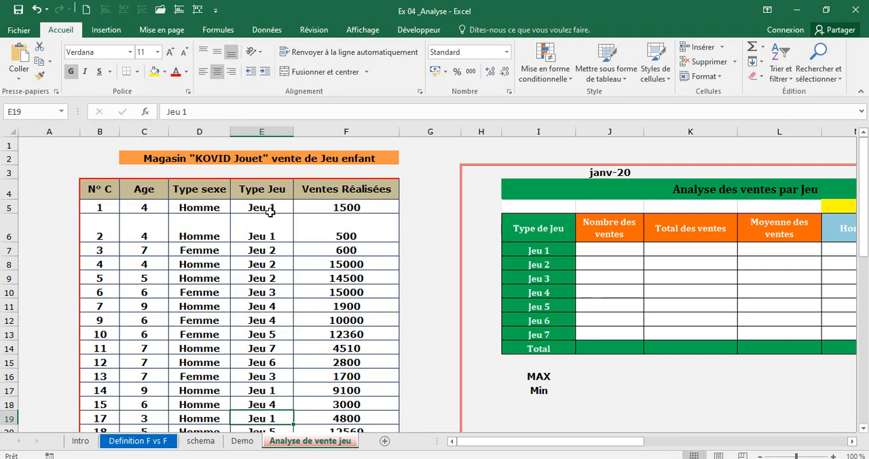
Enter 5 for Jeu 1 and 8 for Jeu 2 in the Nombre des ventes column.
click(616, 251)
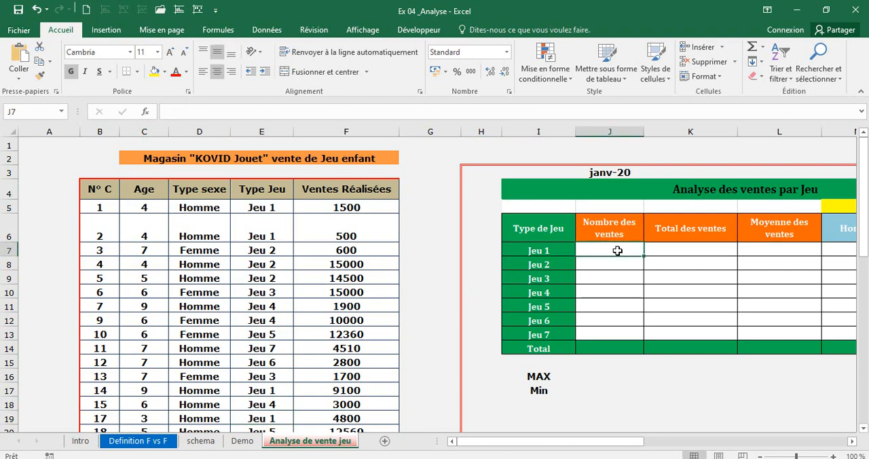
text(6)
key(BackSpace)
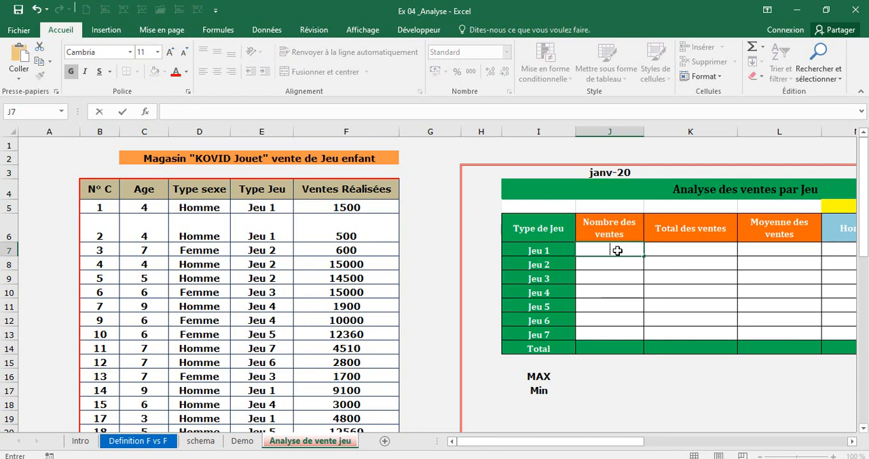
text(5)
key(Return)
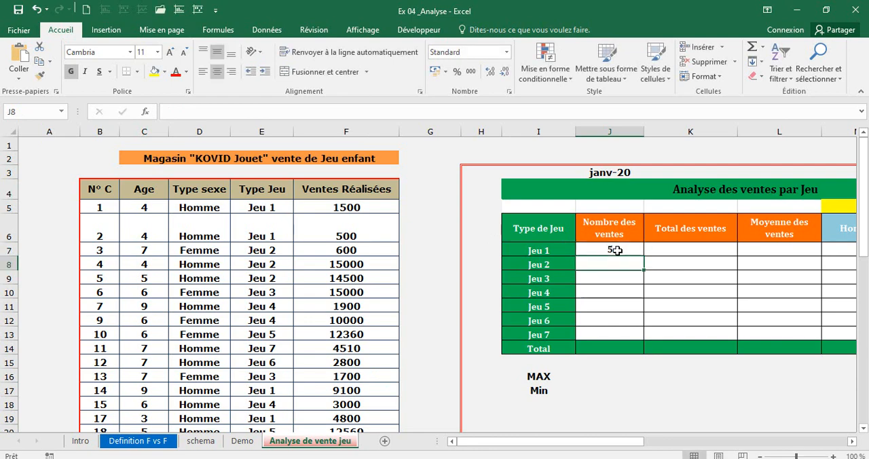
text(8)
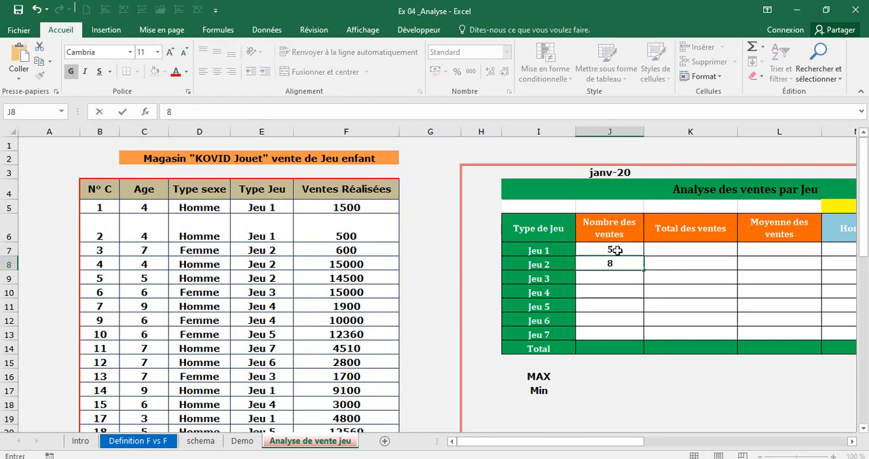
key(Return)
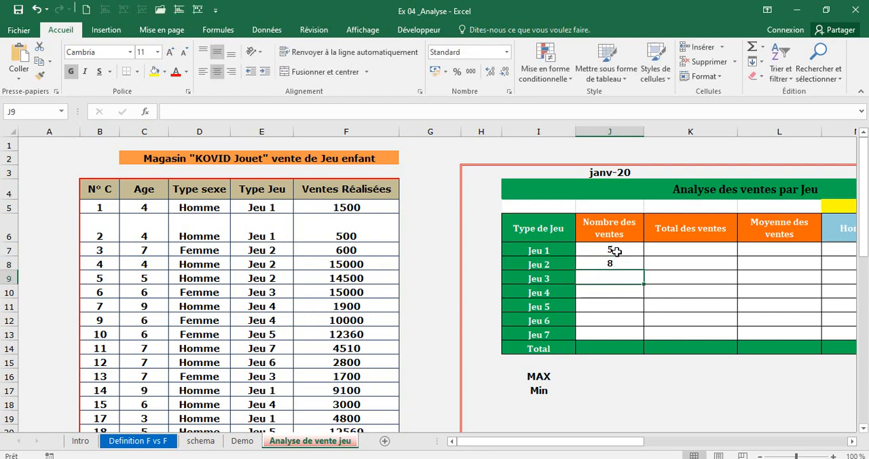
Clear the manually entered sales counts from cells J7 to J11.
drag(614, 250, 616, 307)
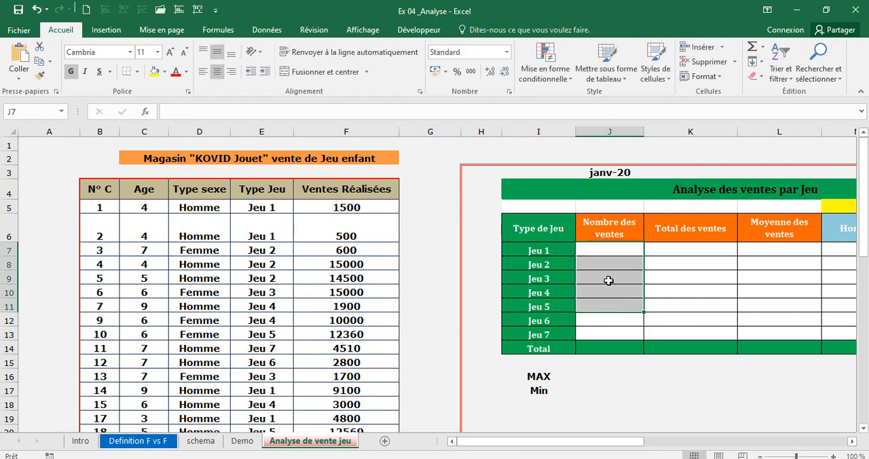
key(Delete)
click(608, 281)
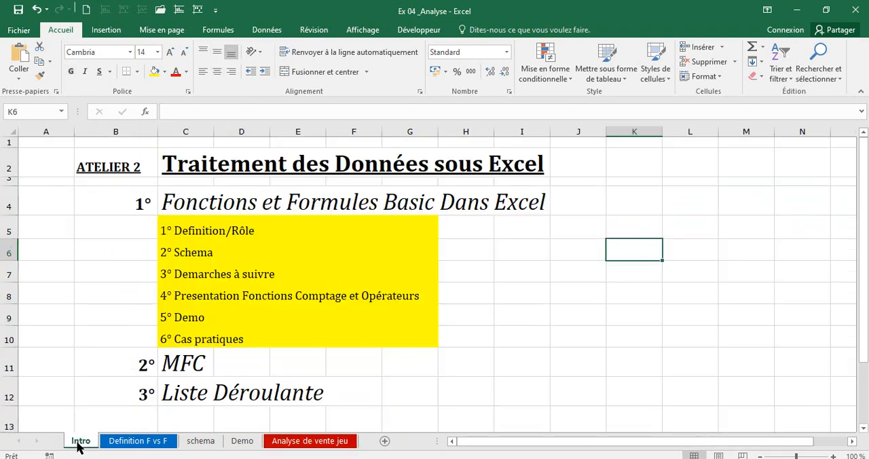
Review the workshop outline on the Intro sheet and the explanation of functions on the Definition F vs F sheet.
click(81, 441)
click(113, 445)
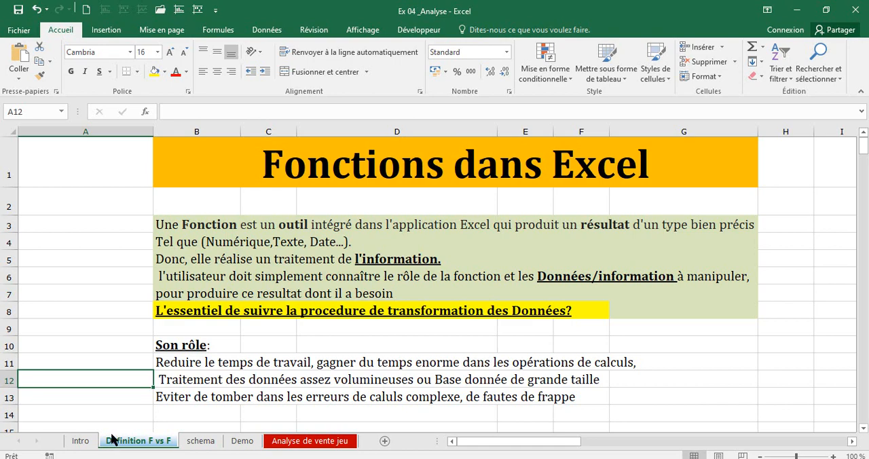
click(235, 243)
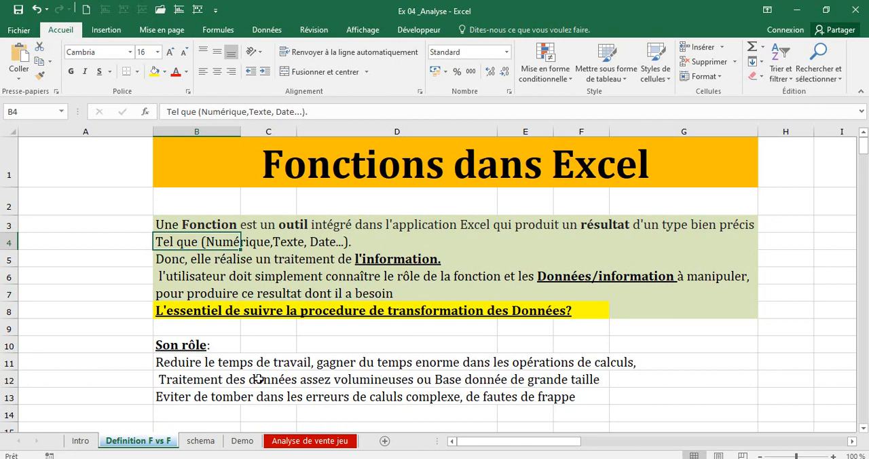
Examine the illustration on the schema sheet comparing raw materials, factory and finished products with data, function and results.
click(201, 443)
click(316, 185)
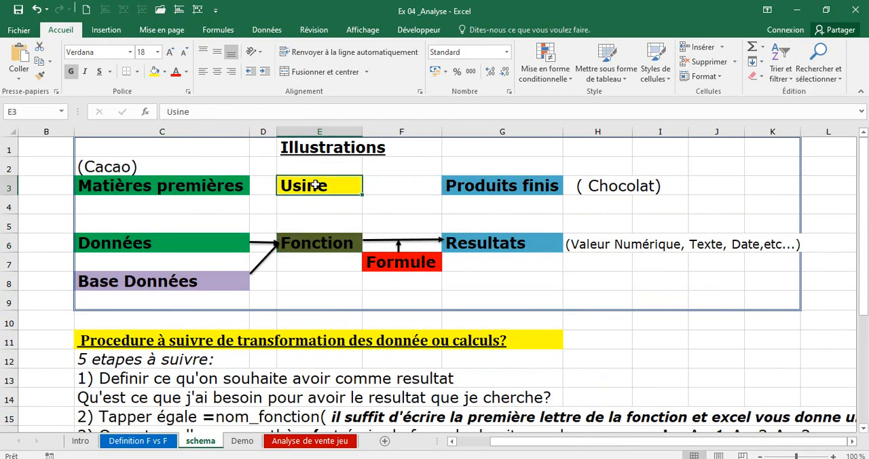
click(606, 182)
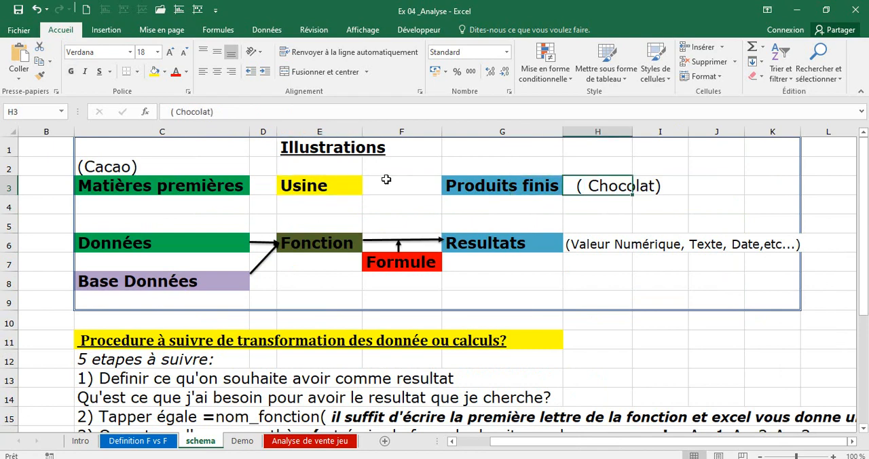
double_click(240, 179)
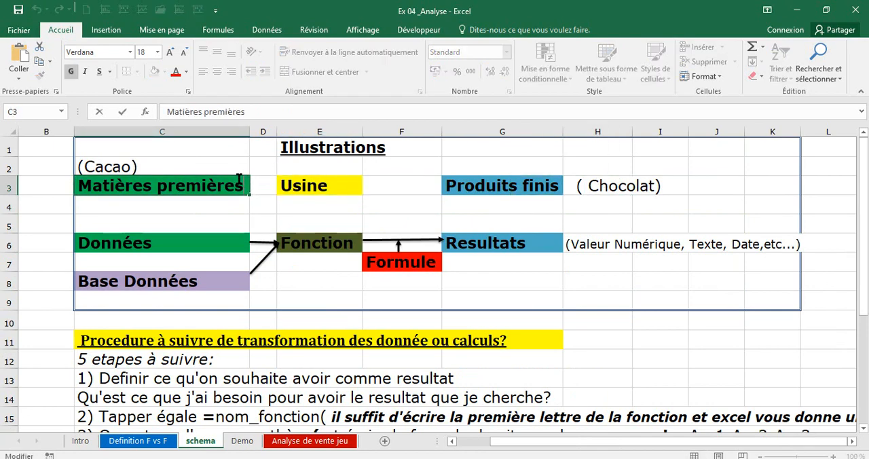
click(200, 166)
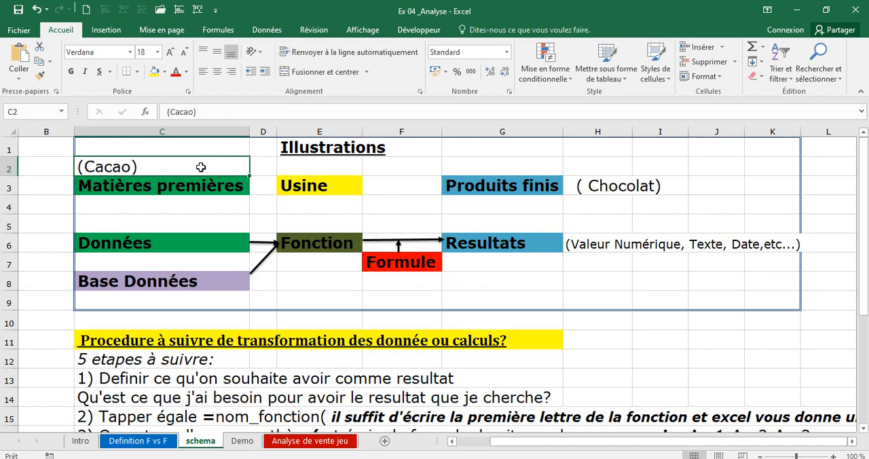
click(303, 239)
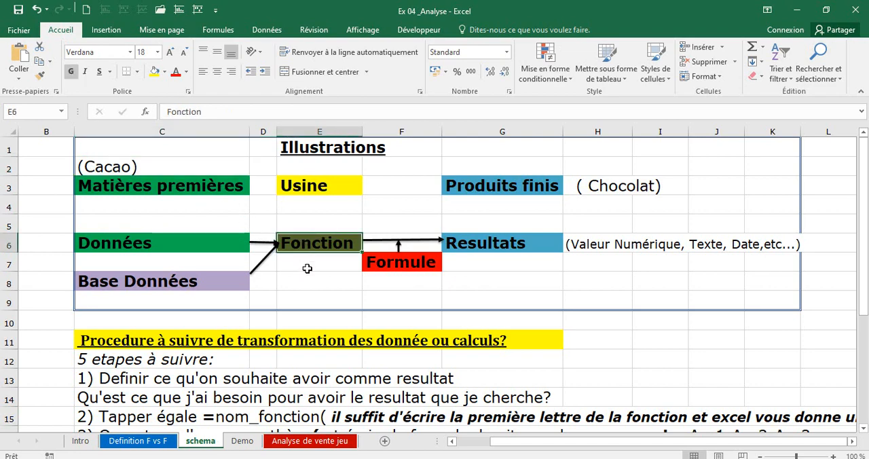
click(207, 241)
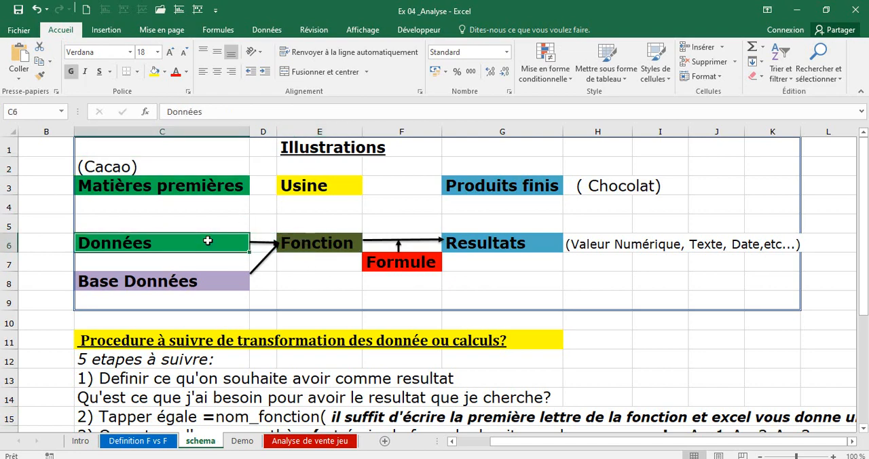
click(195, 275)
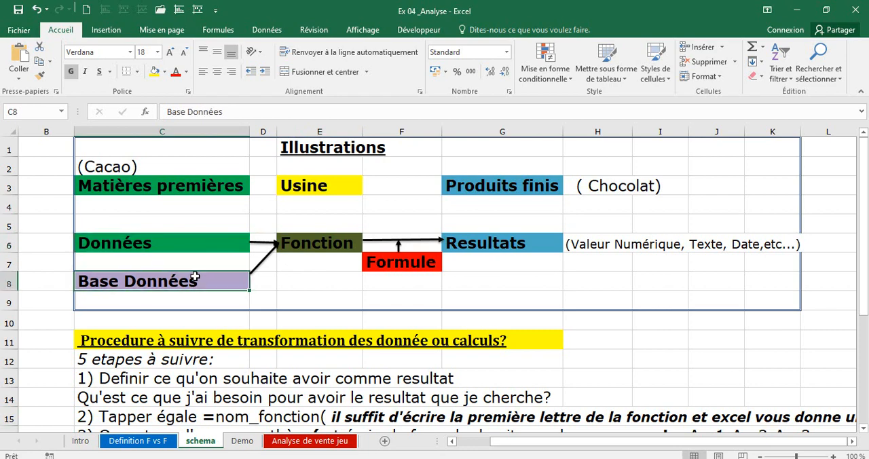
click(320, 246)
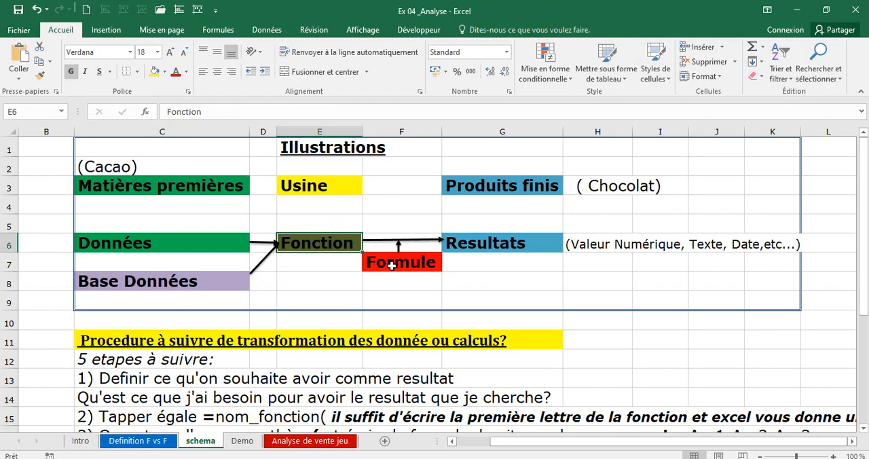
Review the factory, finished products and results cells of the illustration, plus the first stage of the five-stage calculation procedure.
click(488, 248)
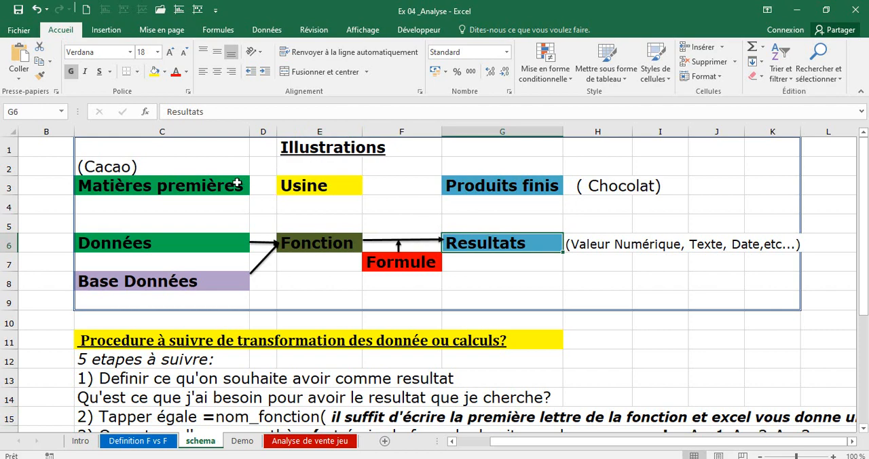
click(306, 182)
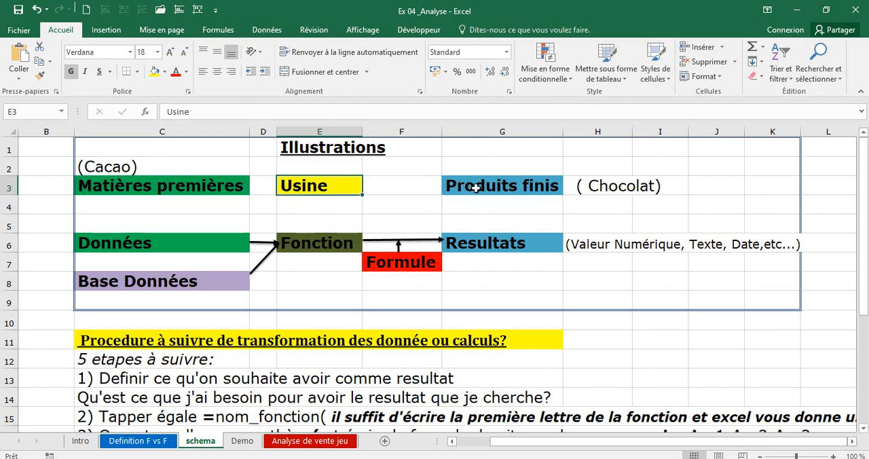
click(399, 186)
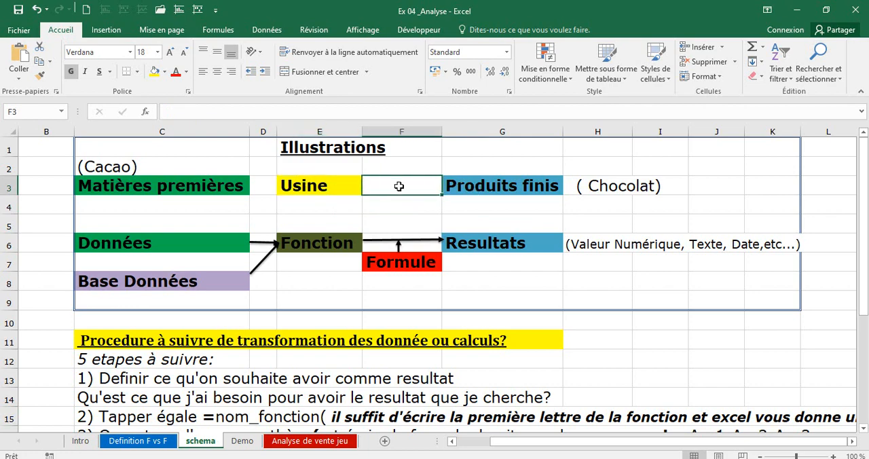
click(509, 184)
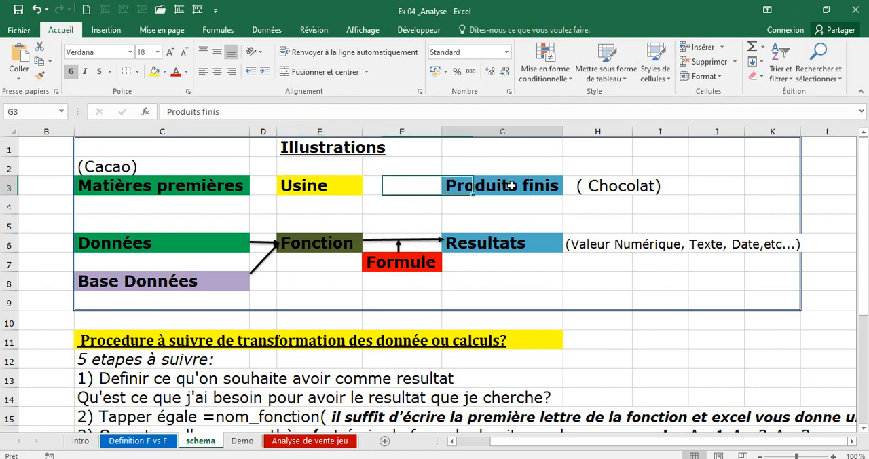
click(631, 187)
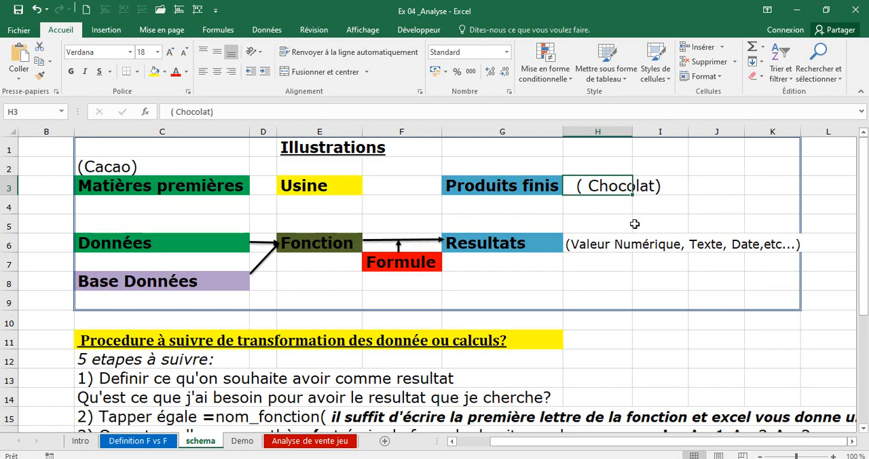
click(609, 246)
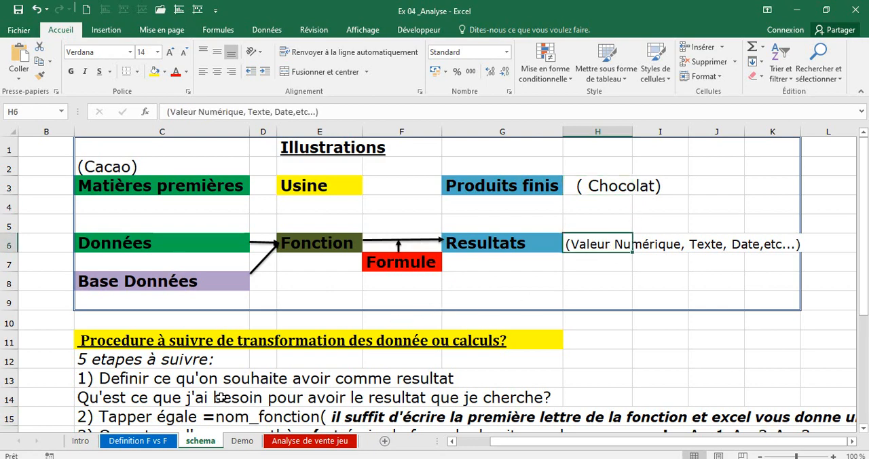
click(233, 380)
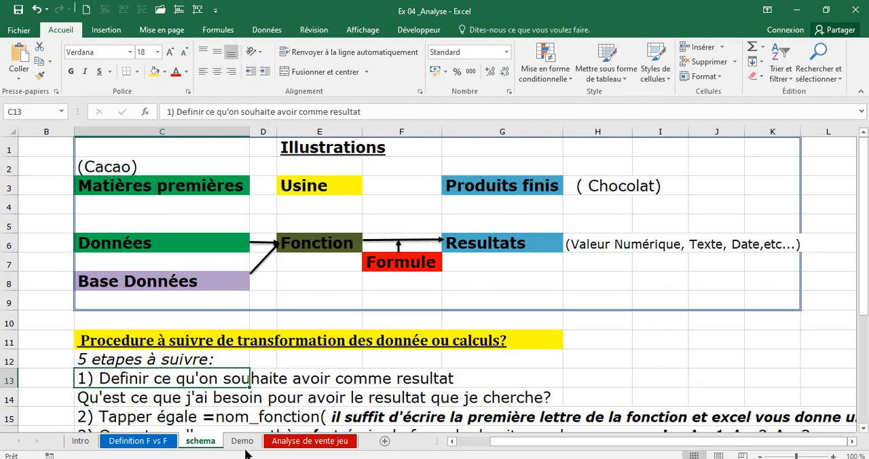
Open the Demo sheet and examine the Coût d'achat amounts and the Montant Total cell of Facture N°001.
key(ctrl+Page_Down)
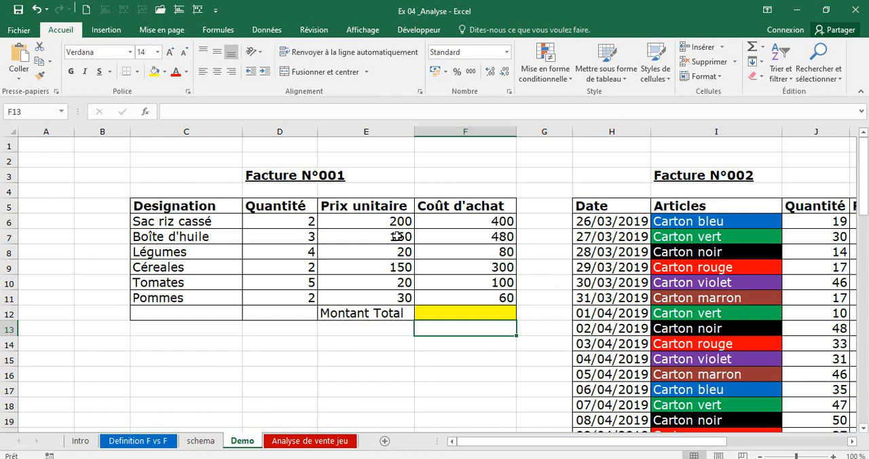
click(481, 311)
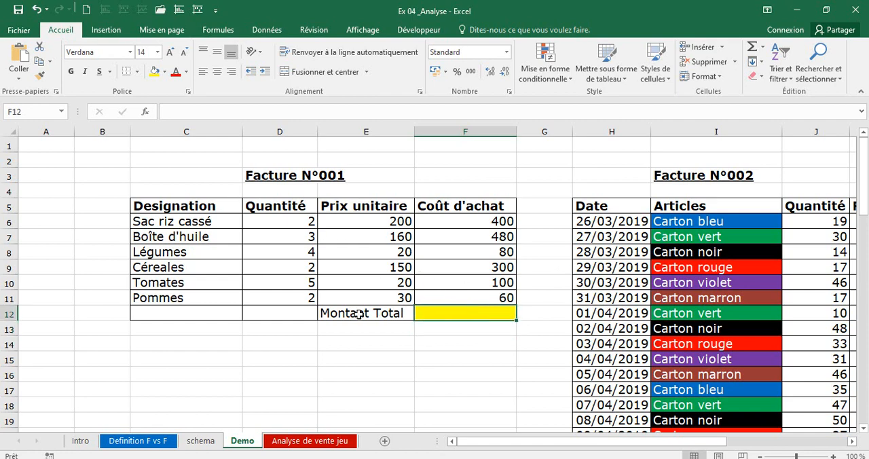
drag(489, 223, 482, 332)
click(445, 127)
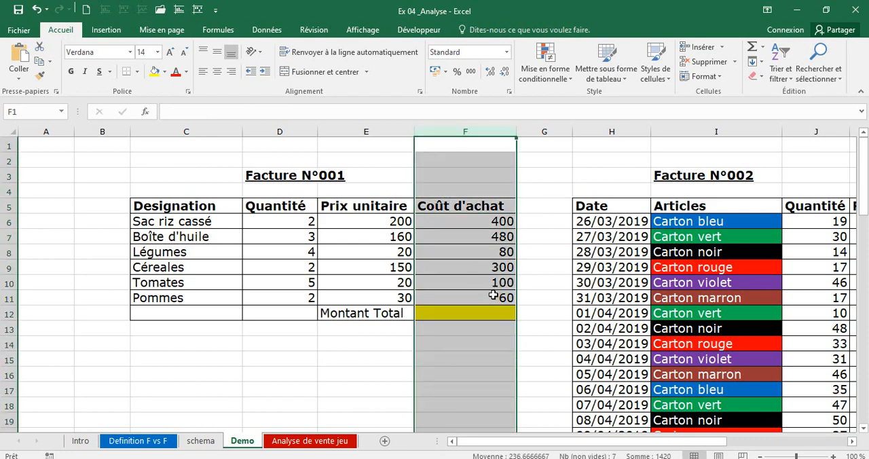
drag(494, 295, 497, 225)
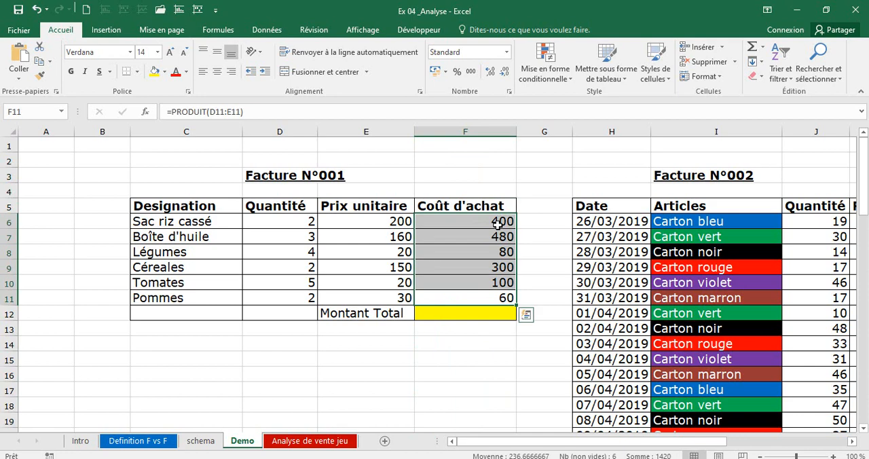
Calculate the Montant Total of Facture N°001 in F12 with the addition formula =F6+F7+F8+F9+F10+F11.
click(455, 317)
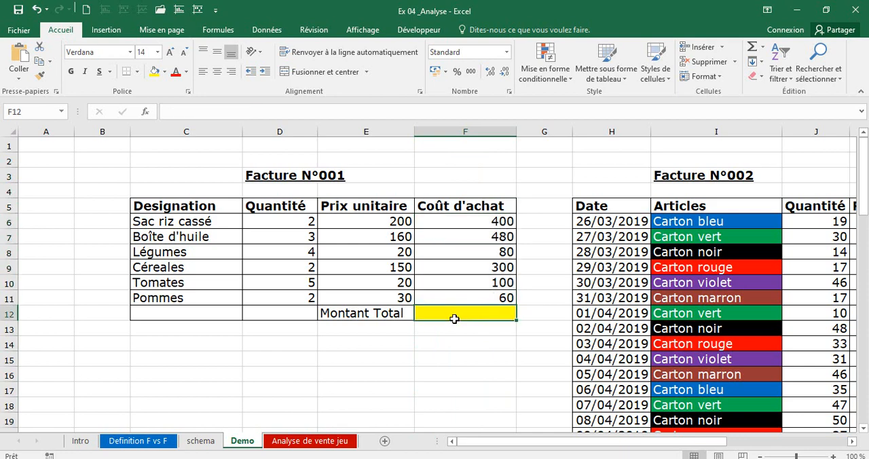
text(=)
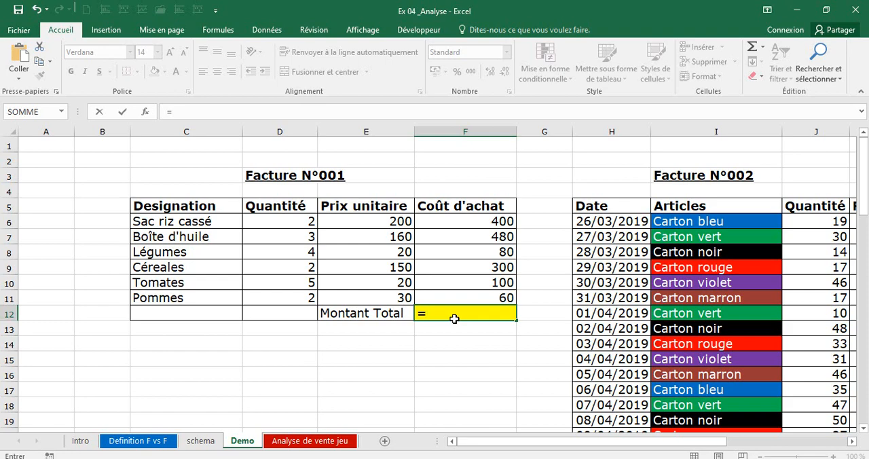
click(480, 222)
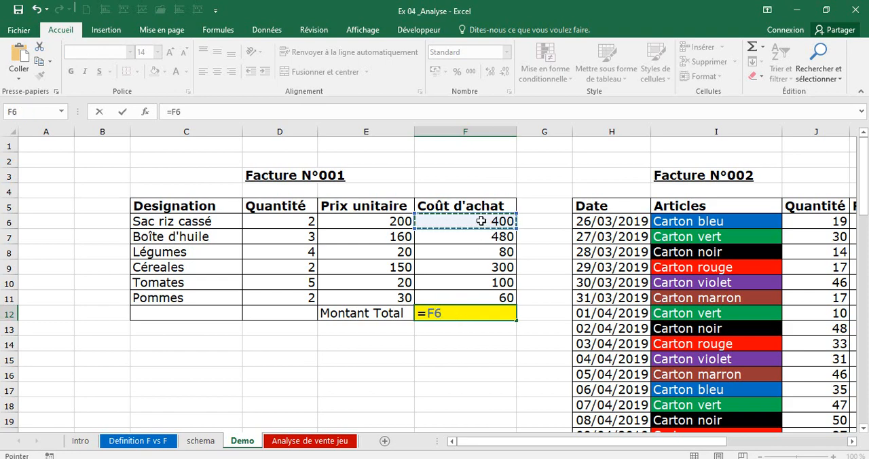
text(+)
click(481, 236)
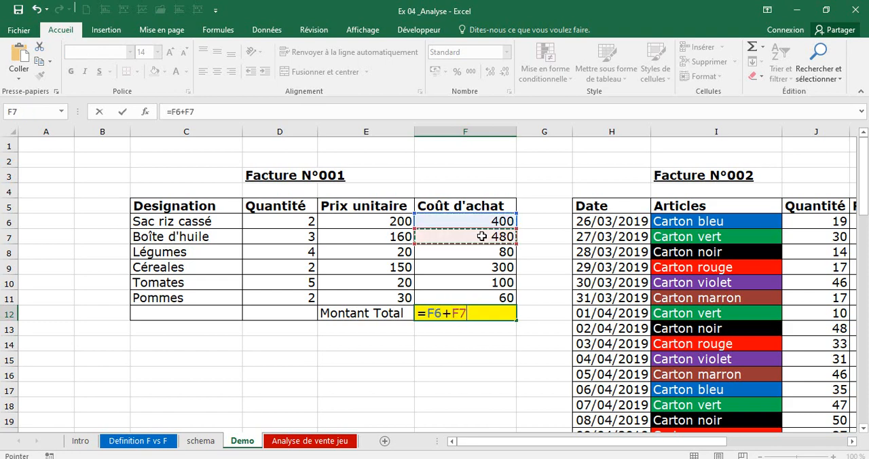
text(+)
click(485, 255)
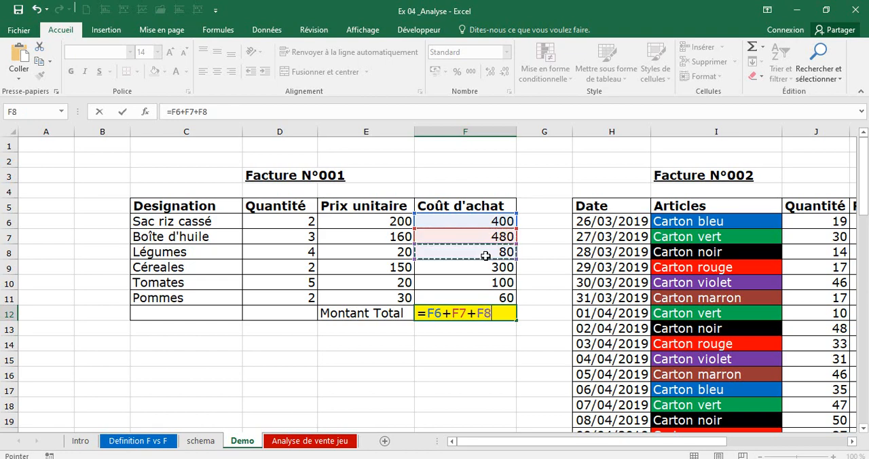
text(+)
click(492, 267)
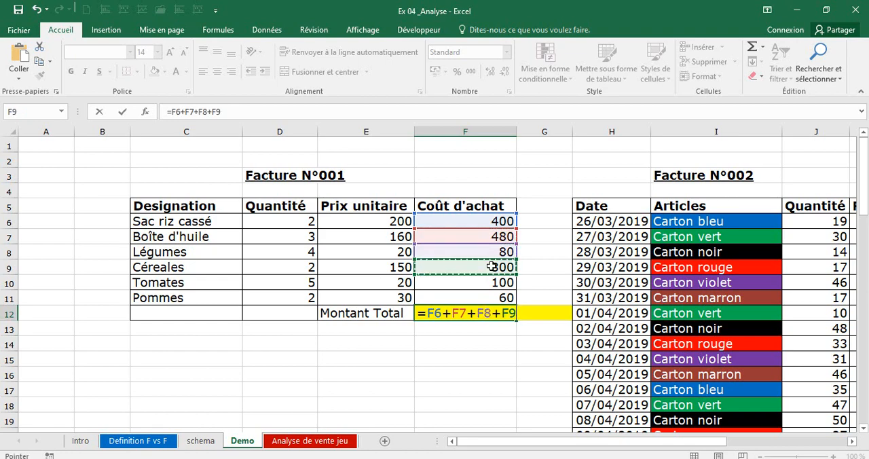
text(+)
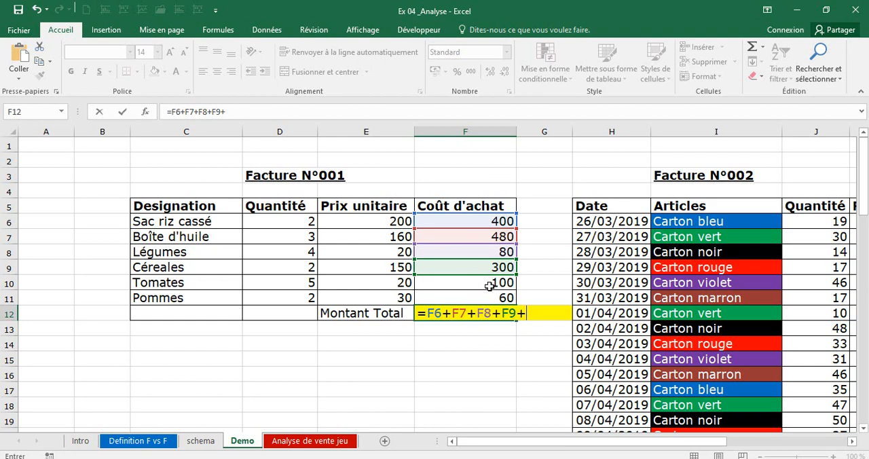
click(489, 286)
text(+)
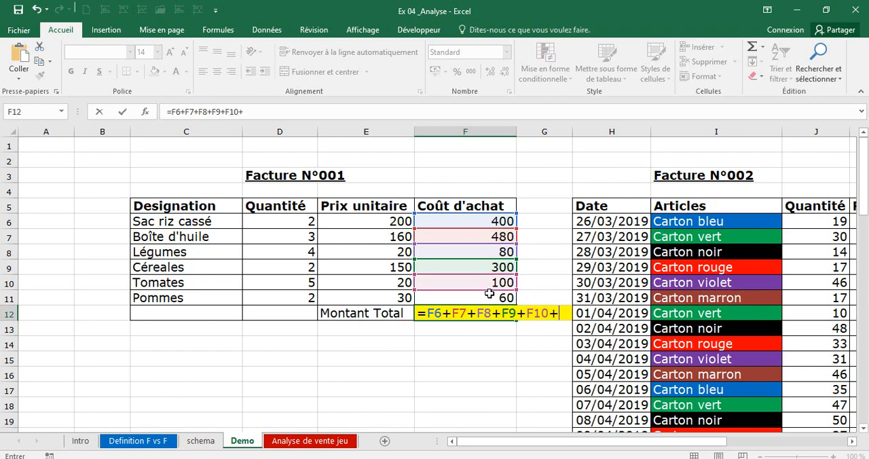
click(489, 297)
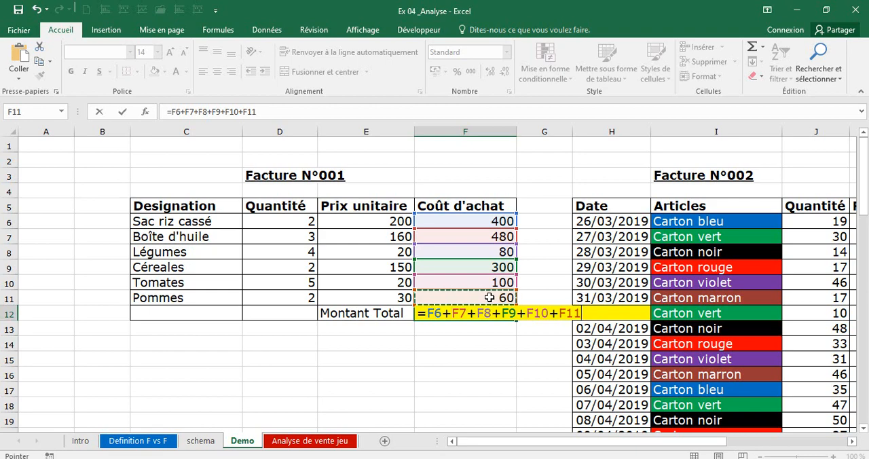
key(Return)
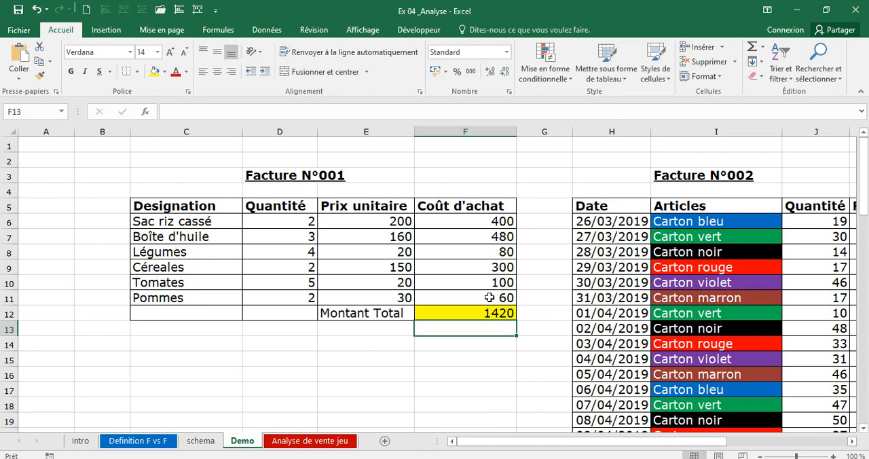
Clear the addition formula from the Montant Total cell F12.
click(482, 312)
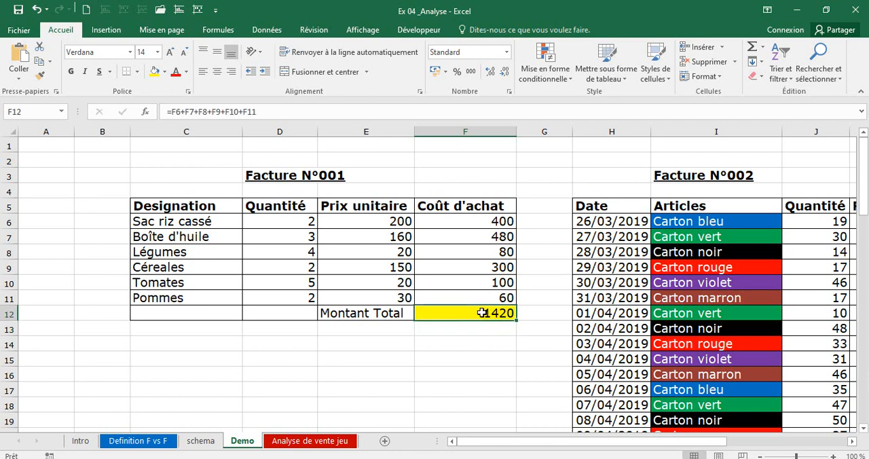
key(BackSpace)
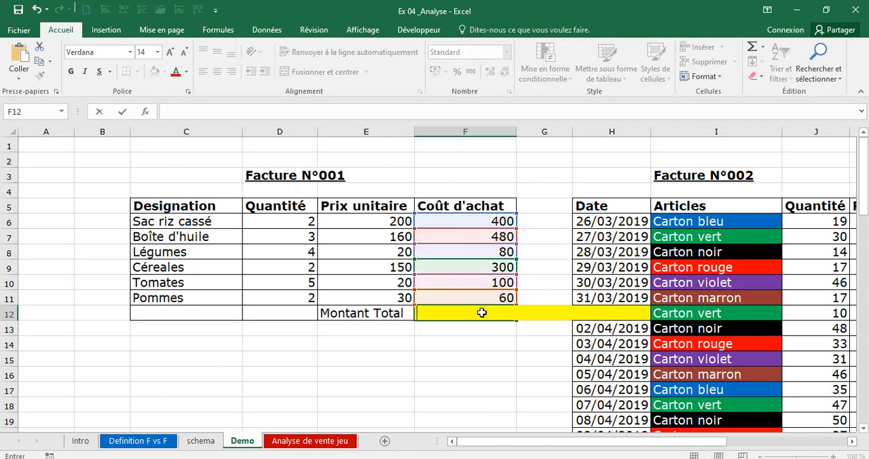
key(Return)
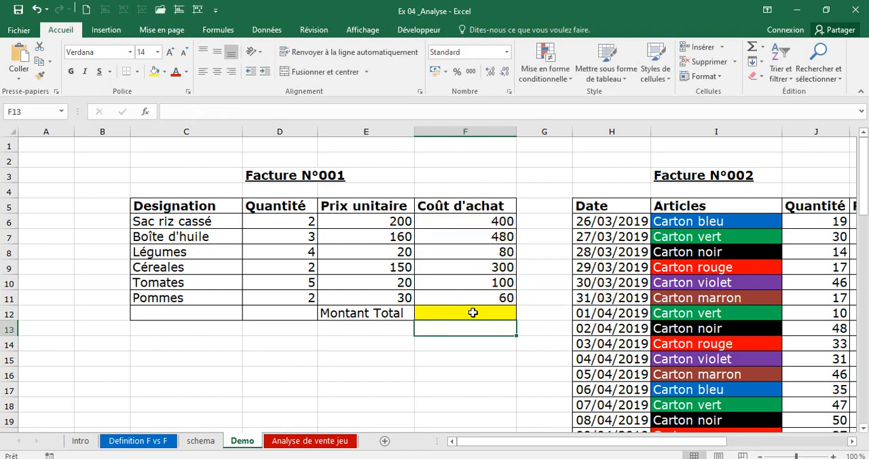
click(474, 312)
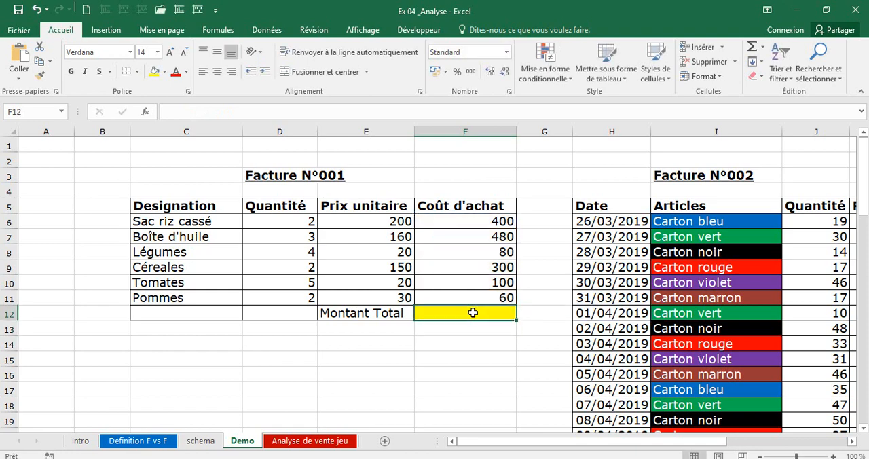
text(=s)
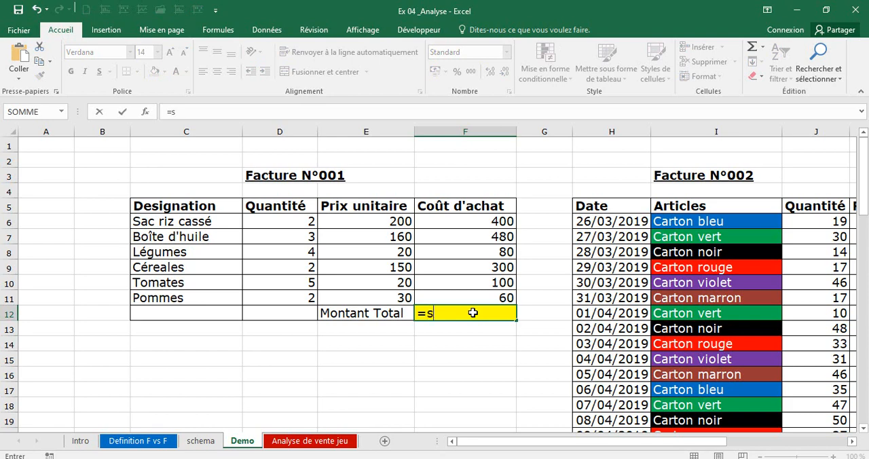
text(omme()
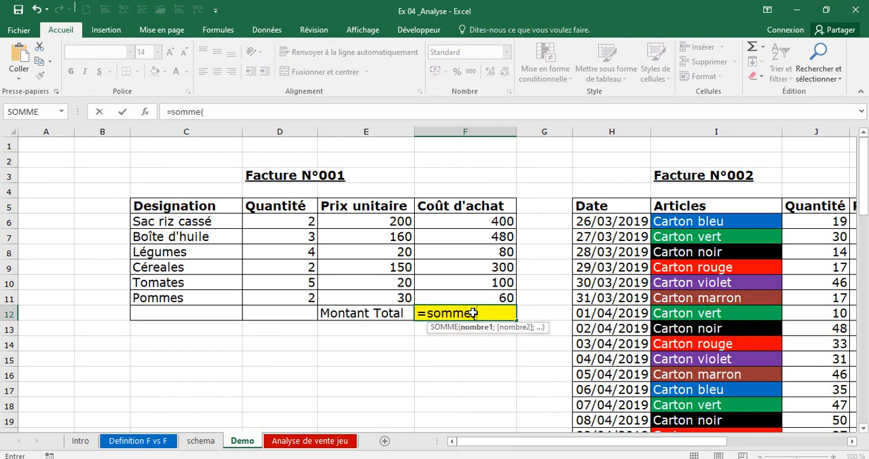
key(BackSpace)
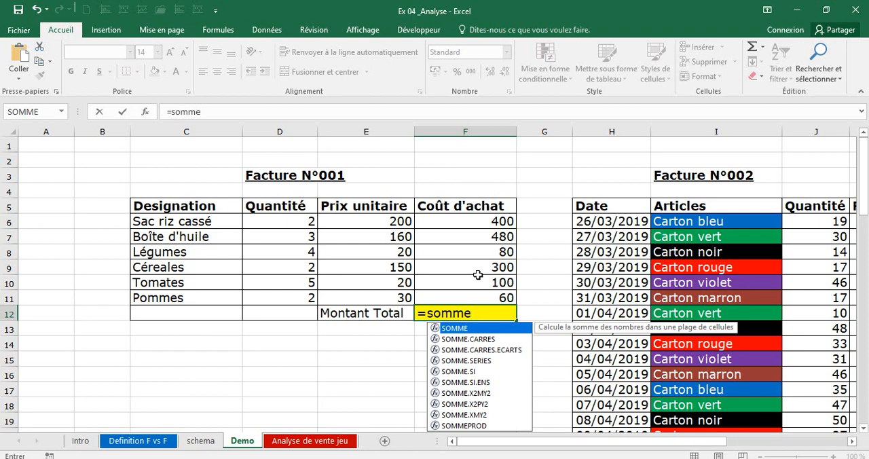
text(()
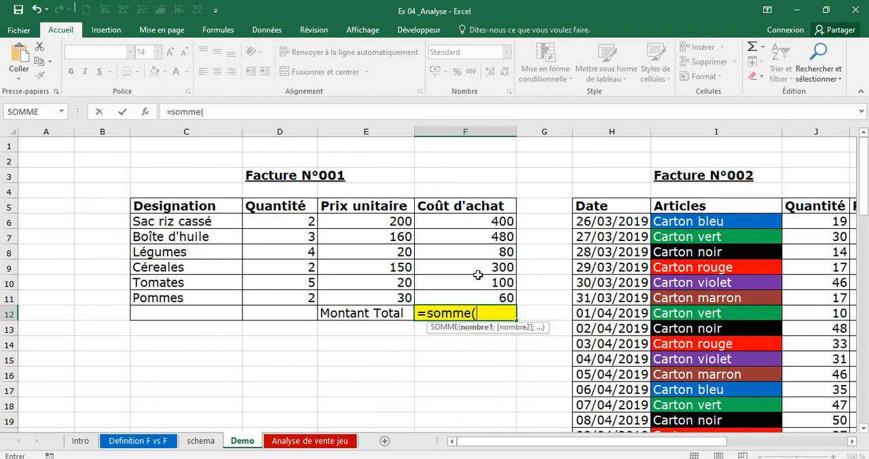
key(BackSpace)
key(BackSpace)
key(BackSpace)
key(BackSpace)
key(BackSpace)
key(BackSpace)
key(BackSpace)
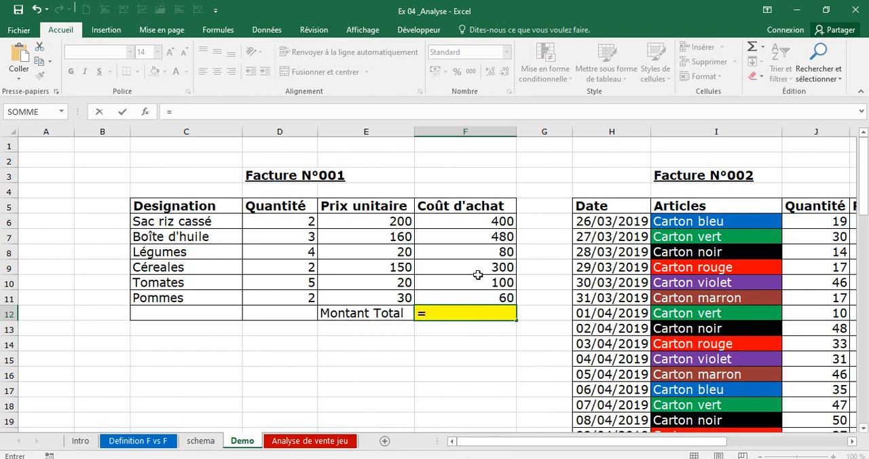
click(460, 335)
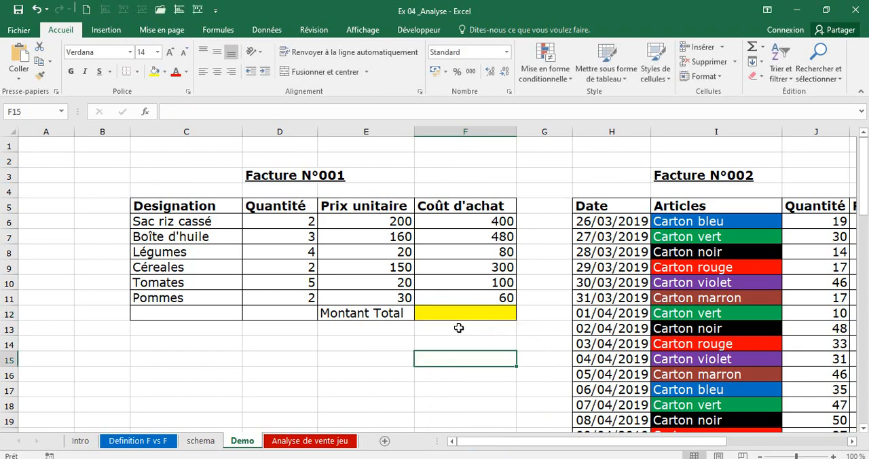
Calculate the Montant Total of Facture N°001 in F12 with the function formula =SOMME(F6:F11).
click(456, 312)
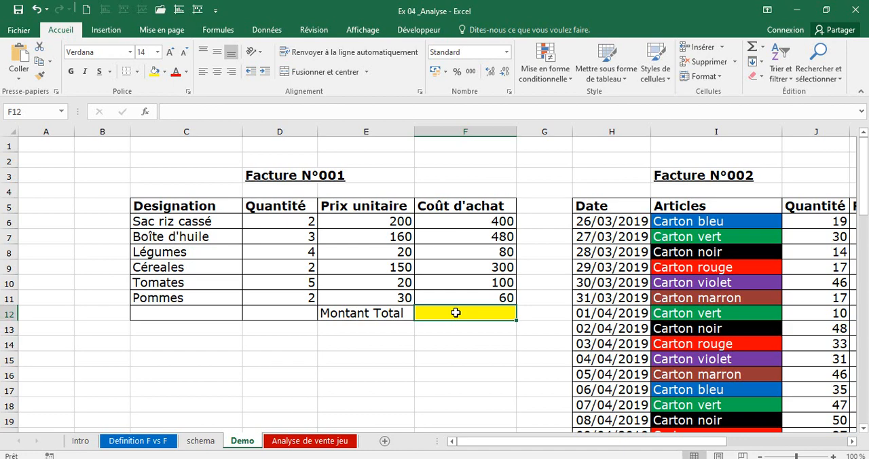
text(=)
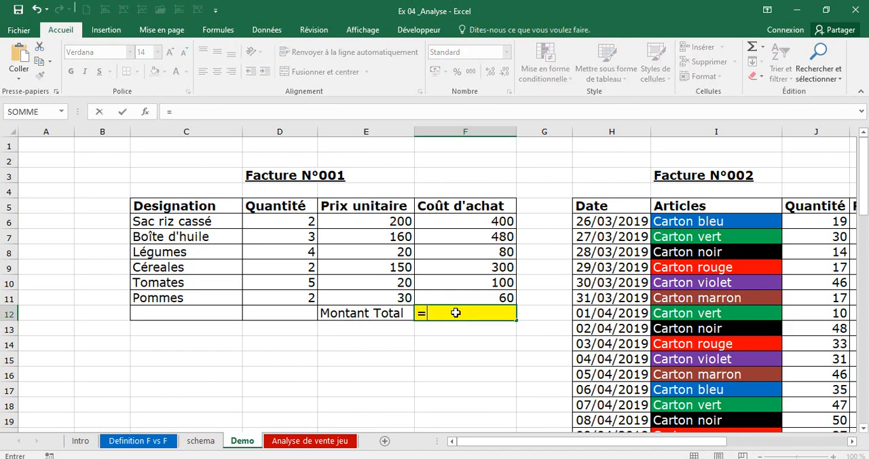
text(somme()
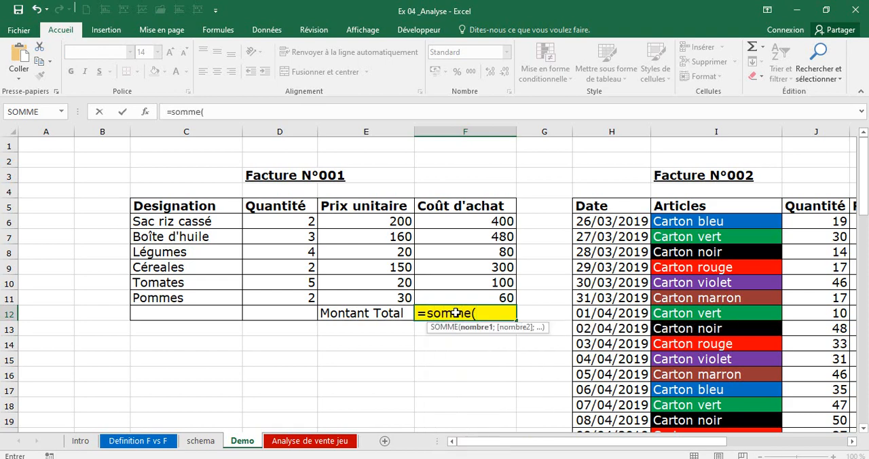
key(BackSpace)
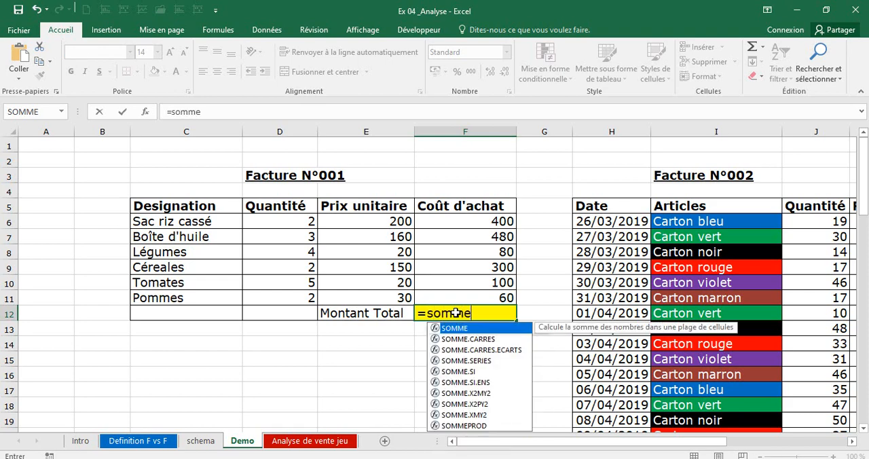
text(()
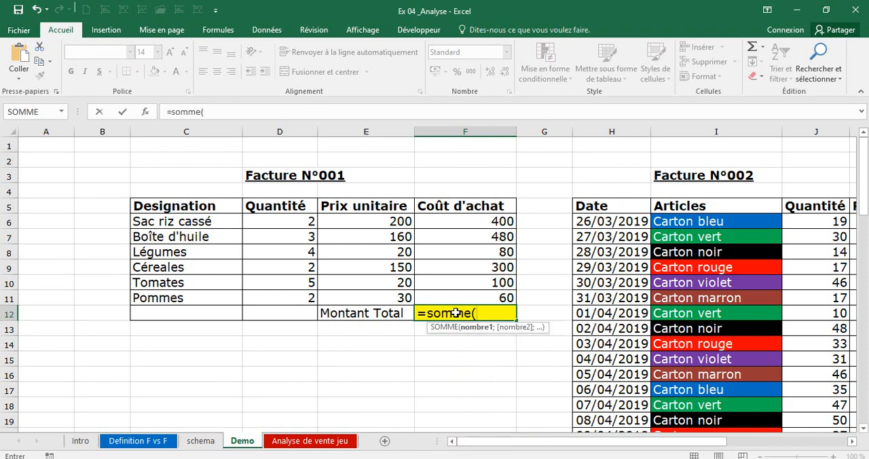
click(498, 222)
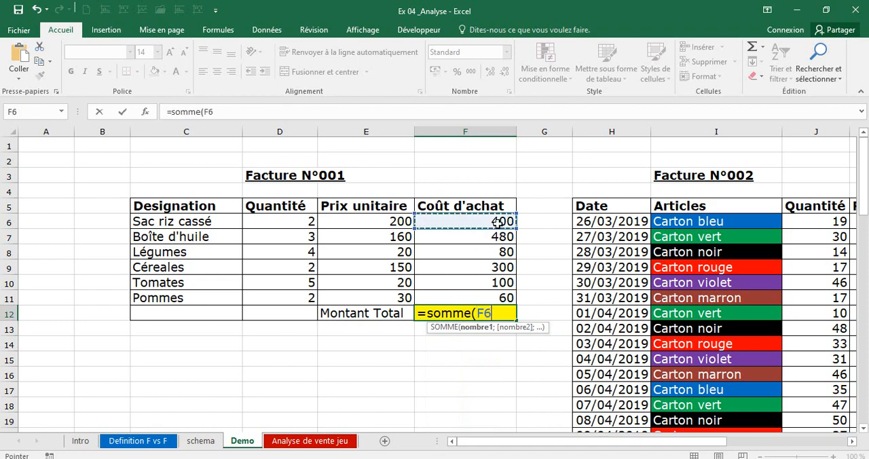
drag(498, 222, 501, 297)
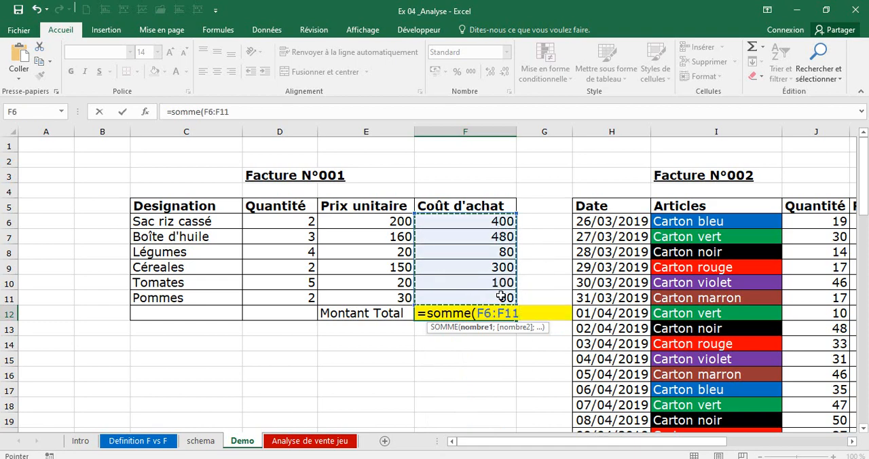
text())
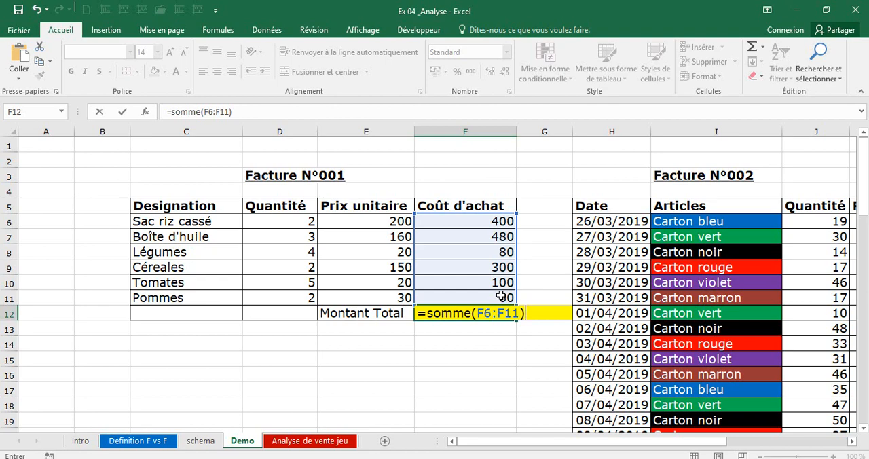
key(Return)
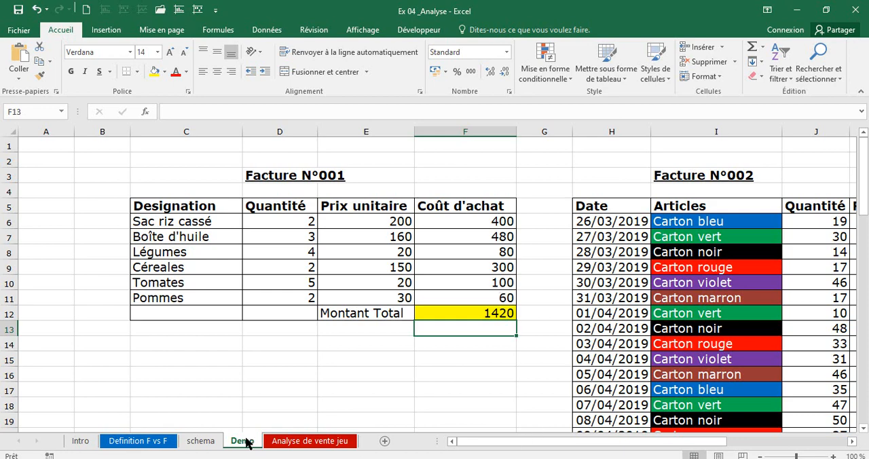
Review the Son rôle section in rows 10 to 13 of the Definition F vs F sheet, and return to the Demo sheet.
click(152, 445)
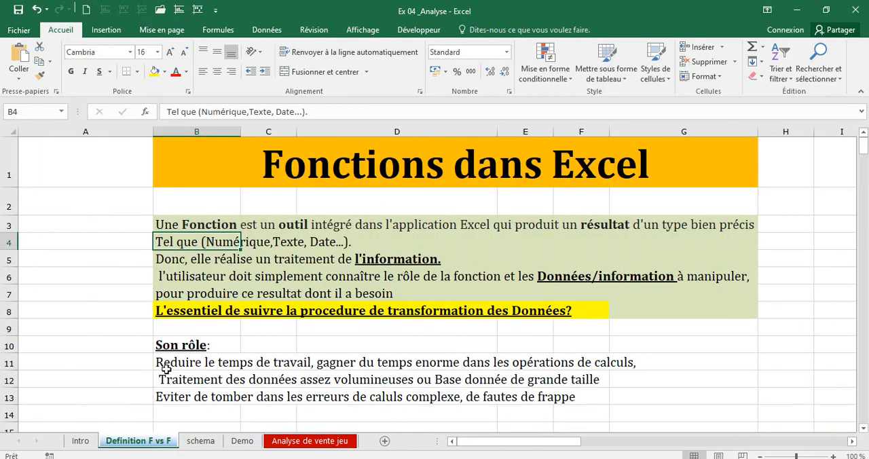
drag(156, 339, 602, 402)
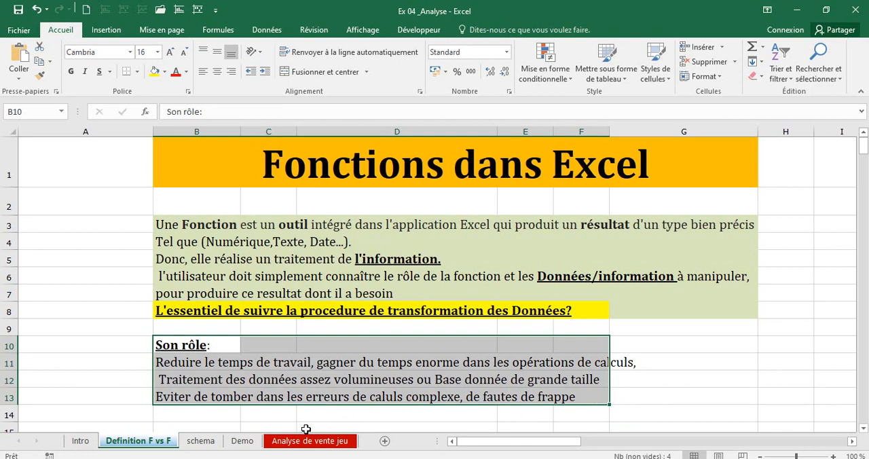
click(245, 442)
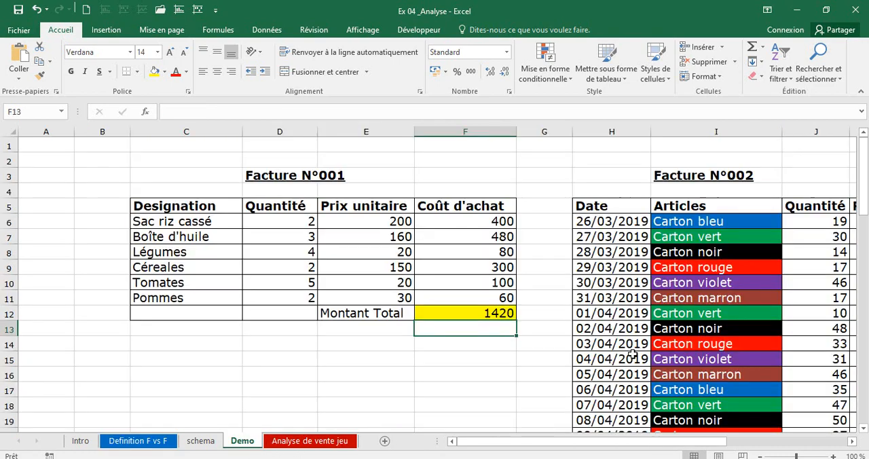
Try the formula =PRODUIT(J6:K6) in L6 for the first Prix de vente of Facture N°002, and clear it from the cell.
drag(716, 450, 830, 445)
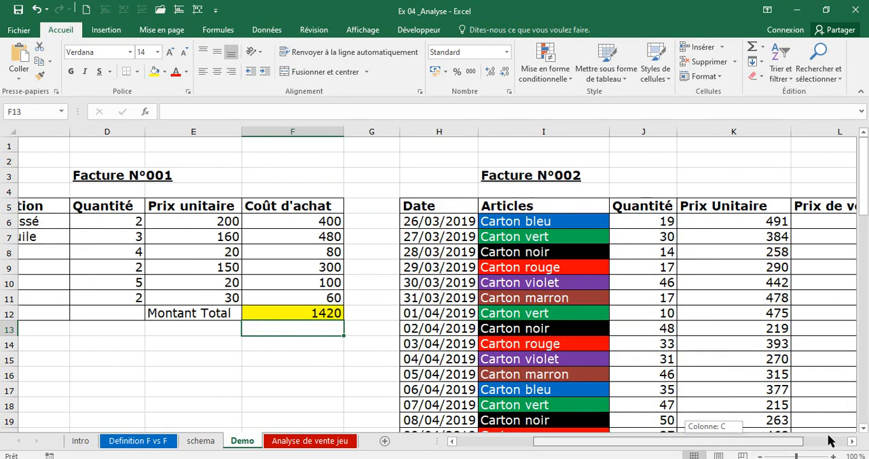
click(693, 220)
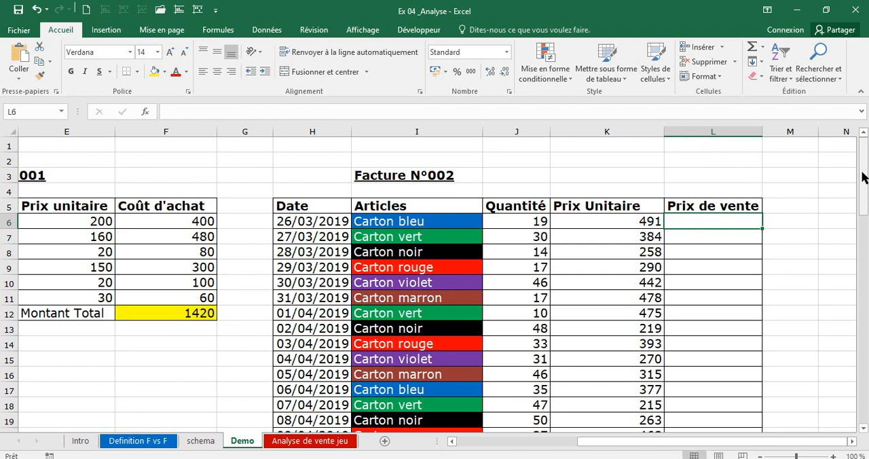
drag(862, 175, 861, 125)
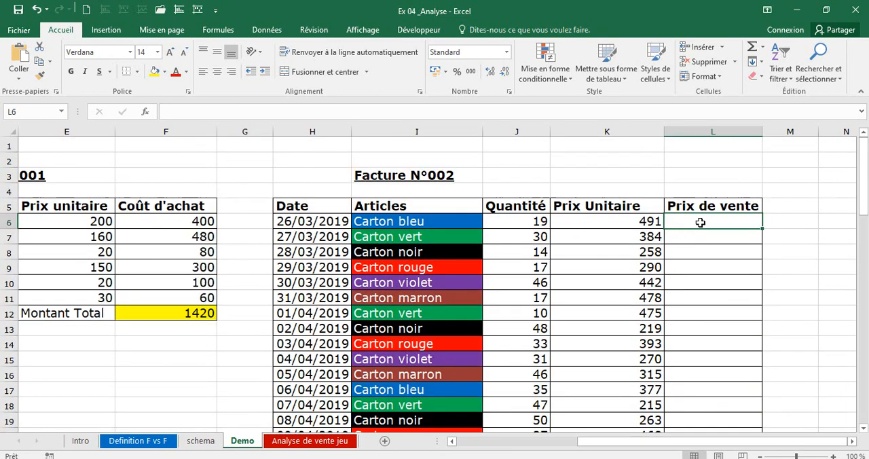
click(514, 222)
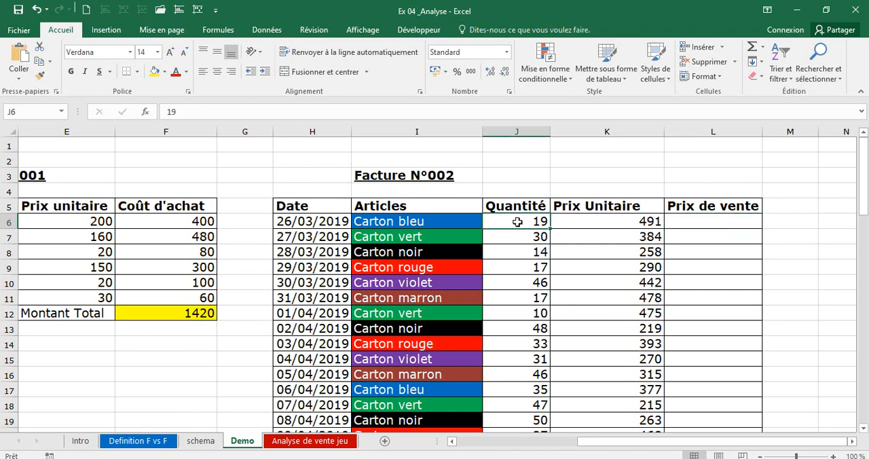
click(639, 222)
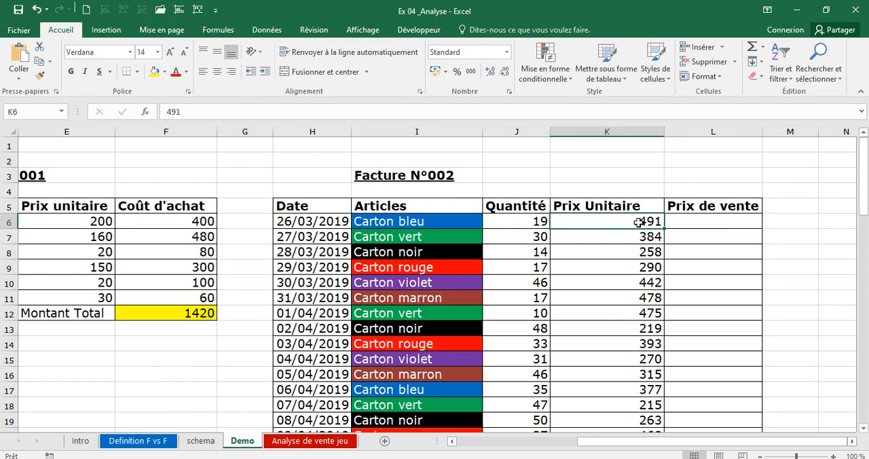
click(678, 222)
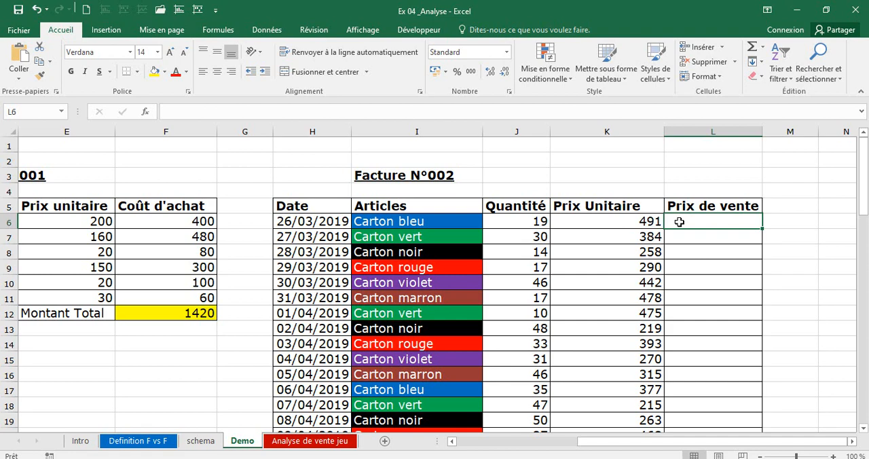
text(=prdo)
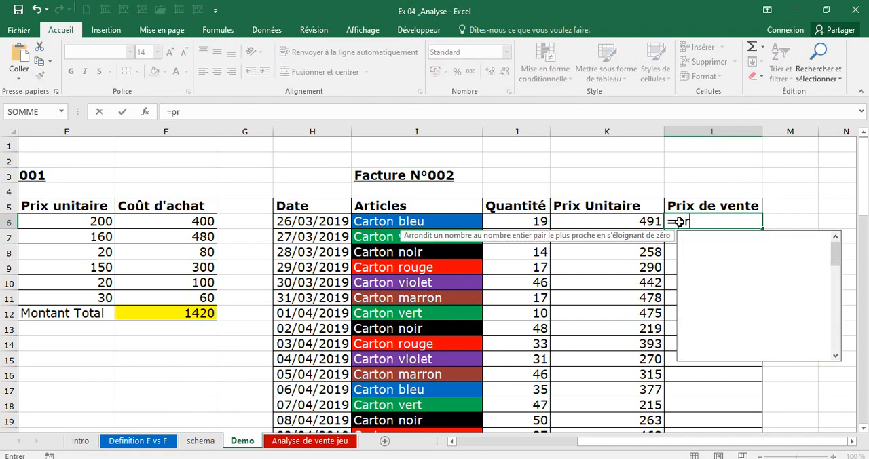
key(BackSpace)
key(BackSpace)
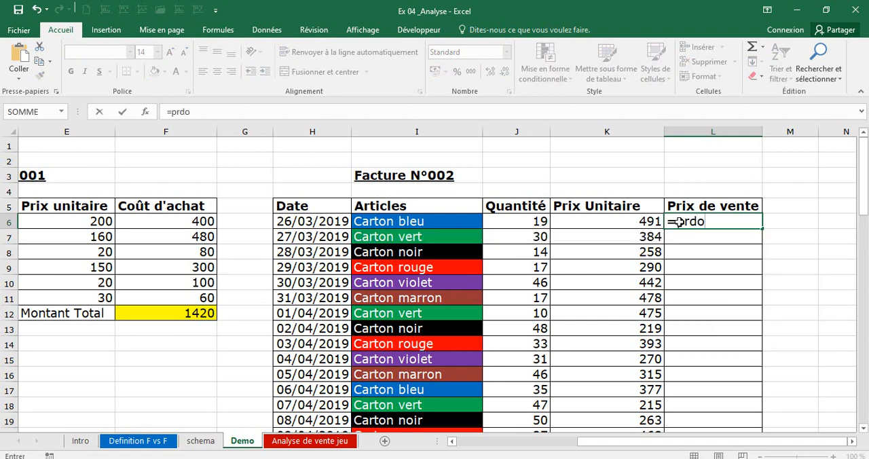
text(oduit()
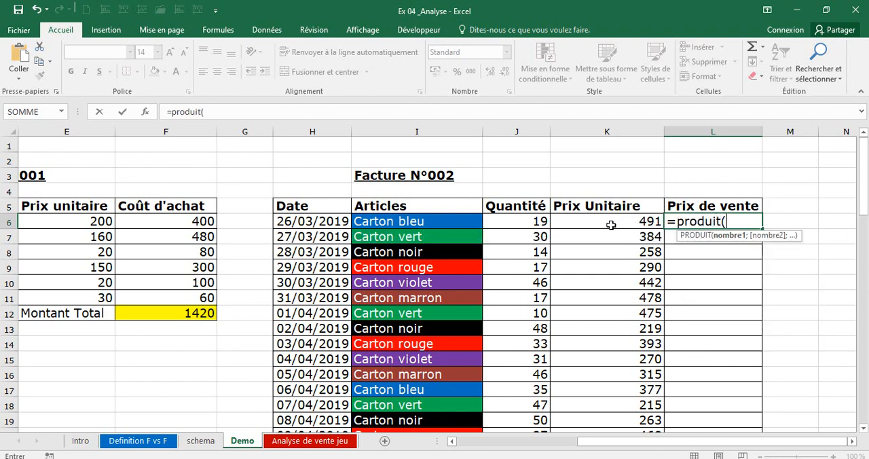
drag(540, 221, 619, 217)
text())
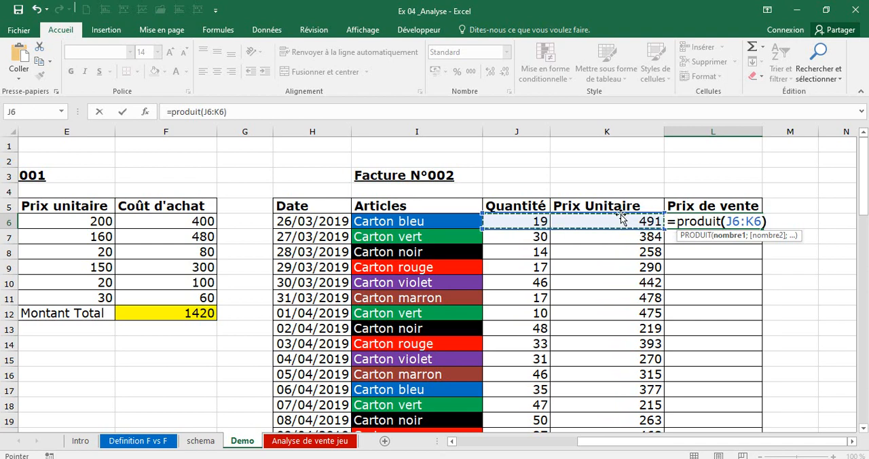
key(Return)
click(705, 224)
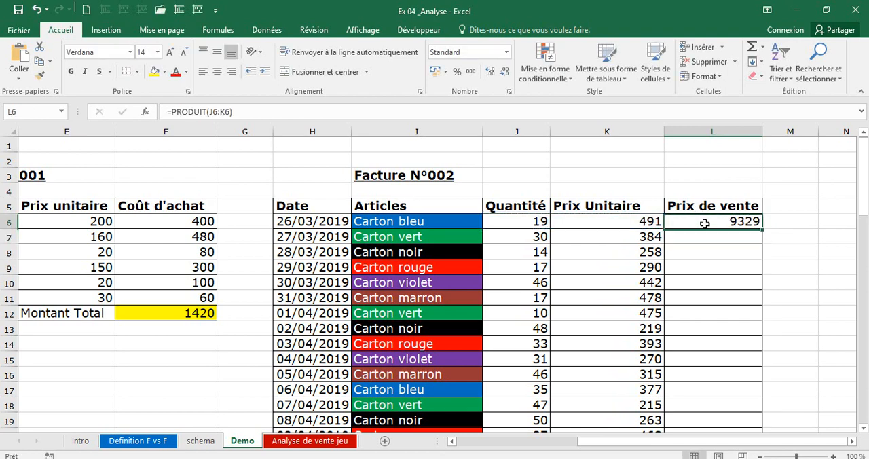
key(BackSpace)
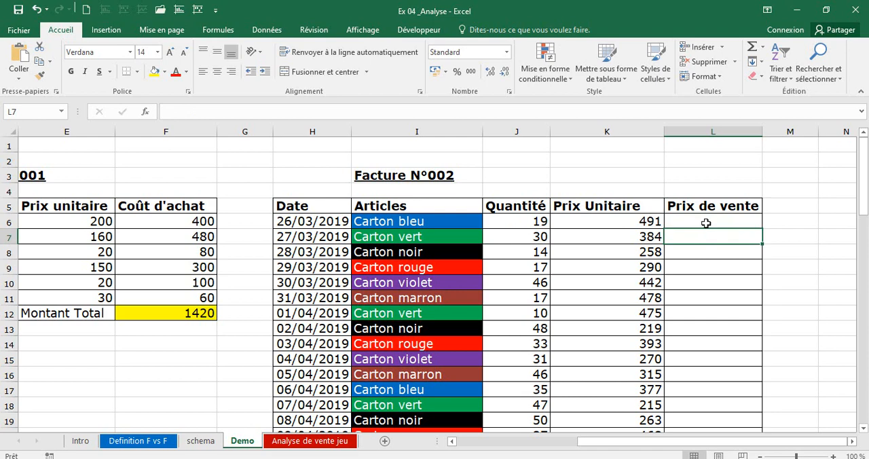
Fill all the Prix de vente cells L6:L63 of Facture N°002 at once with the formula =PRODUIT(J6:K6).
drag(713, 219, 724, 360)
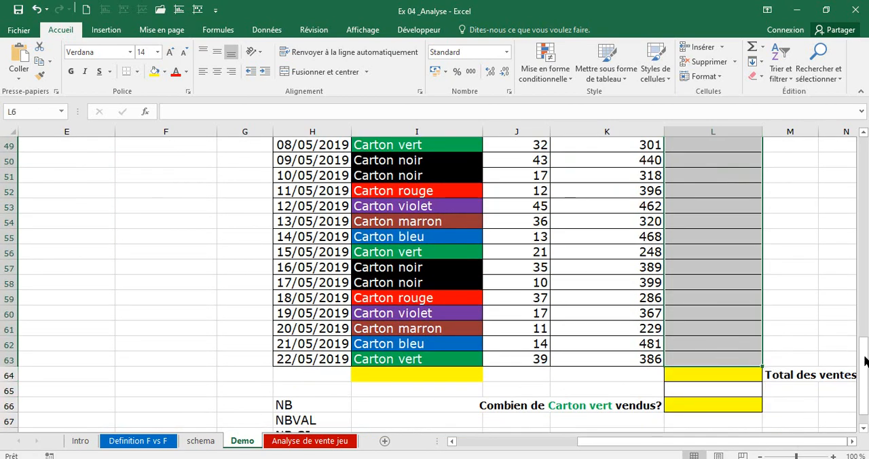
drag(863, 350, 862, 144)
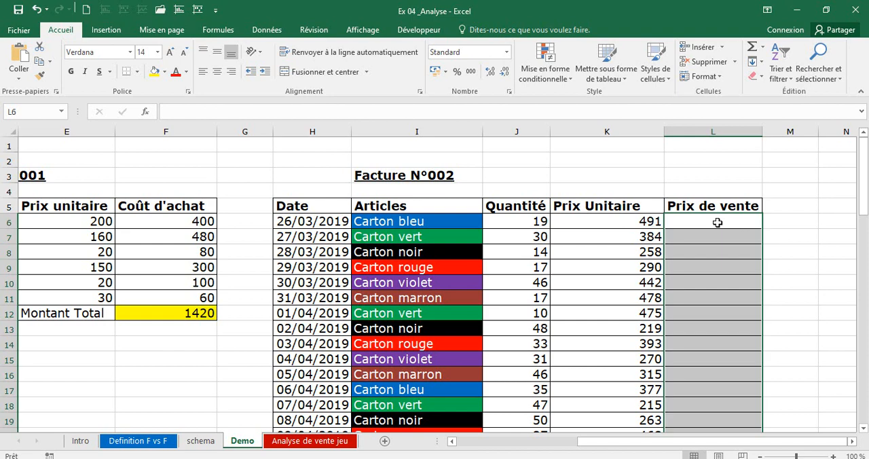
text(=pro)
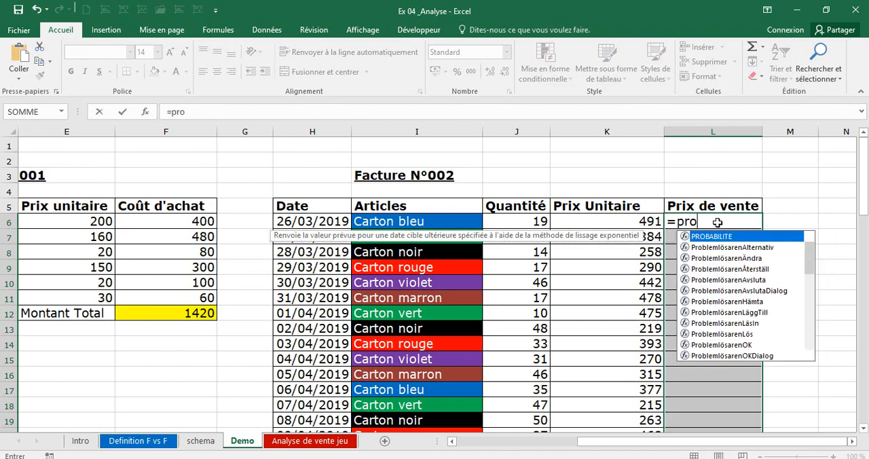
text(duit)
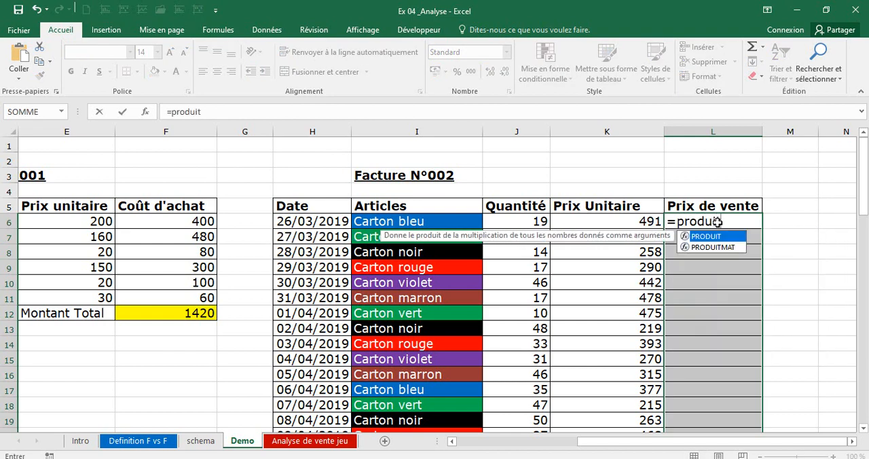
text(()
key(BackSpace)
key(BackSpace)
key(BackSpace)
key(BackSpace)
key(BackSpace)
key(BackSpace)
key(BackSpace)
key(BackSpace)
text(produit()
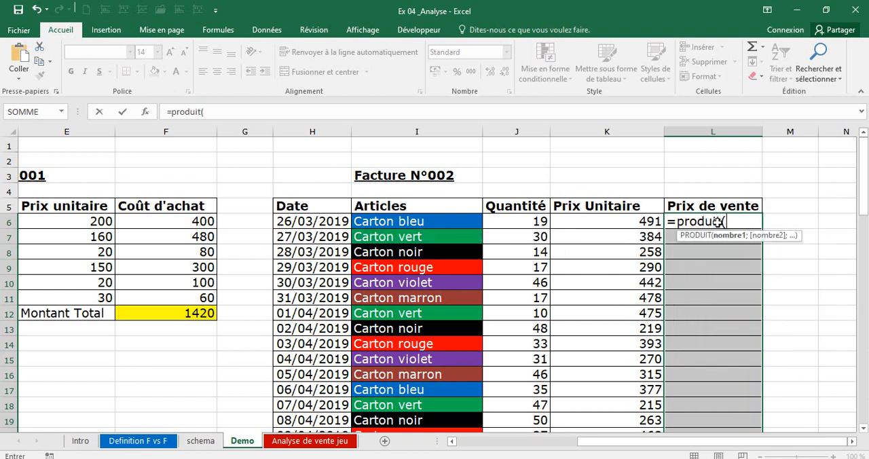
click(526, 220)
drag(584, 221, 609, 221)
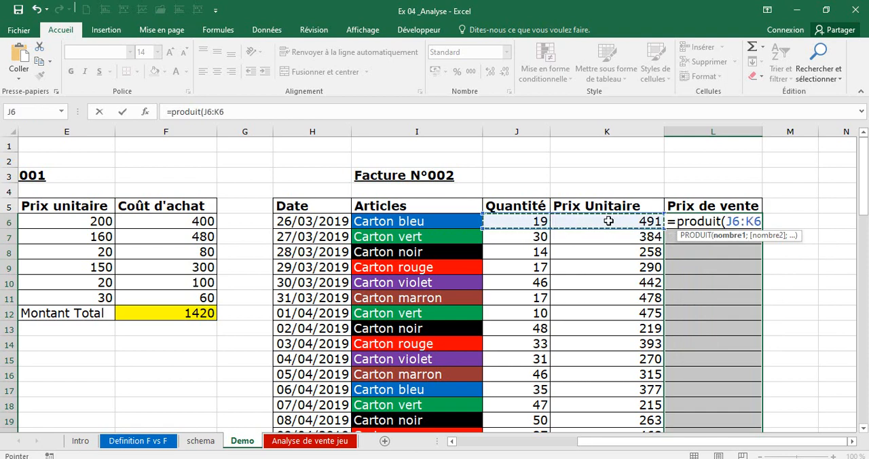
text())
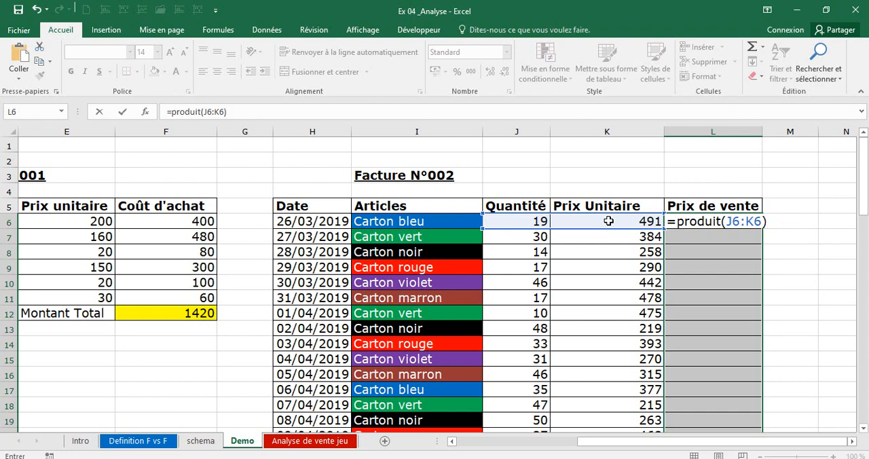
key(ctrl+Return)
Check the Prix de vente formulas down column L as far as the Total des ventes and Carton vert question cells.
double_click(736, 310)
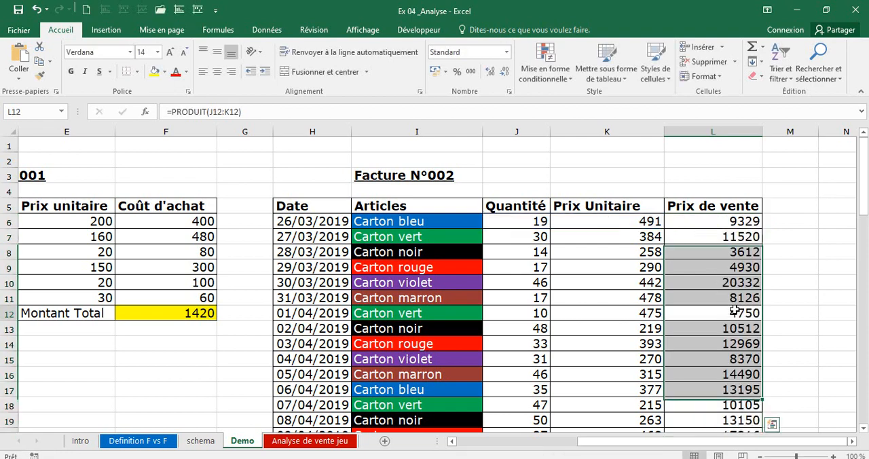
key(Return)
key(Down)
key(Down)
key(Down)
key(Down)
key(Down)
key(Down)
key(Down)
key(Down)
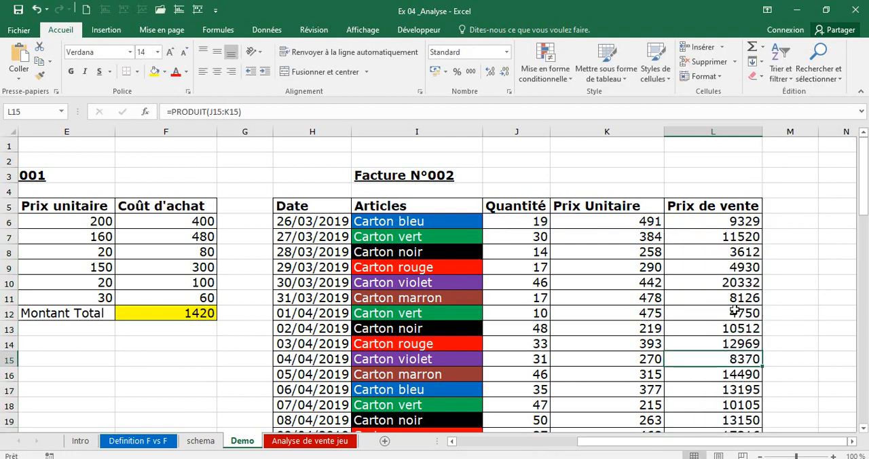
key(Down)
key(Down)
key(Down)
key(Down)
key(Down)
key(Down)
key(Down)
key(Down)
key(Down)
key(Down)
key(Down)
key(Down)
key(Down)
key(Down)
key(Down)
key(Down)
key(Down)
key(Down)
key(Down)
key(Down)
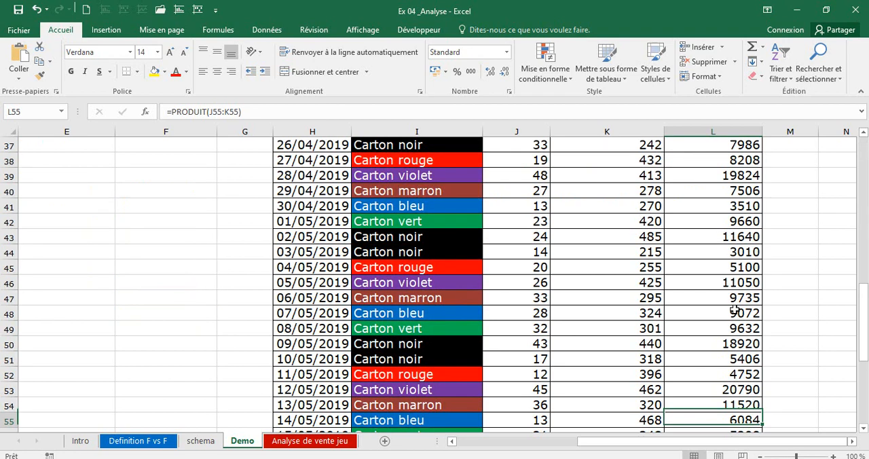
key(Down)
key(Down)
key(Down)
key(Down)
key(Down)
key(Down)
key(Down)
key(Down)
key(Down)
key(Down)
key(Down)
key(Down)
key(Down)
key(Down)
key(Down)
key(Down)
key(Down)
key(Down)
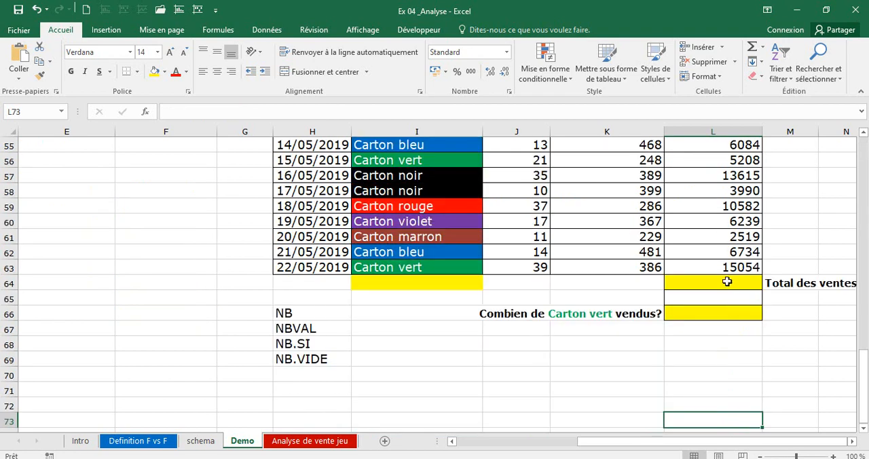
Calculate the Total des ventes of Facture N°002 in L64 with the formula =SOMME(L6:L63).
click(727, 281)
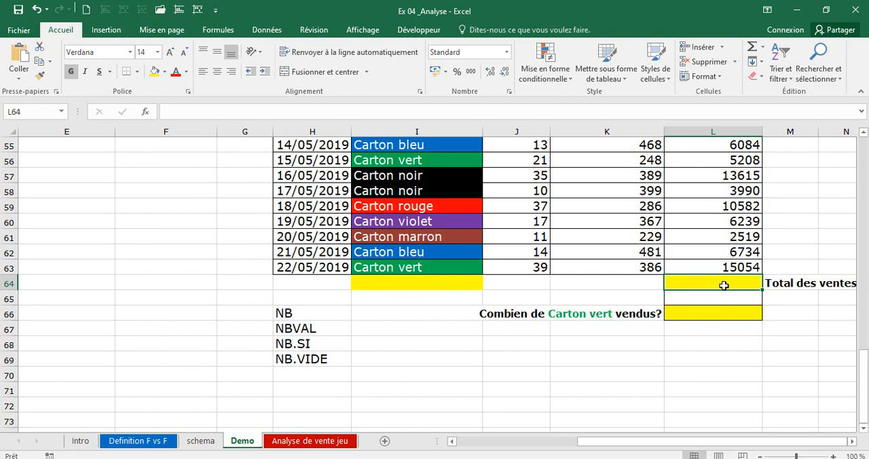
text(=somme()
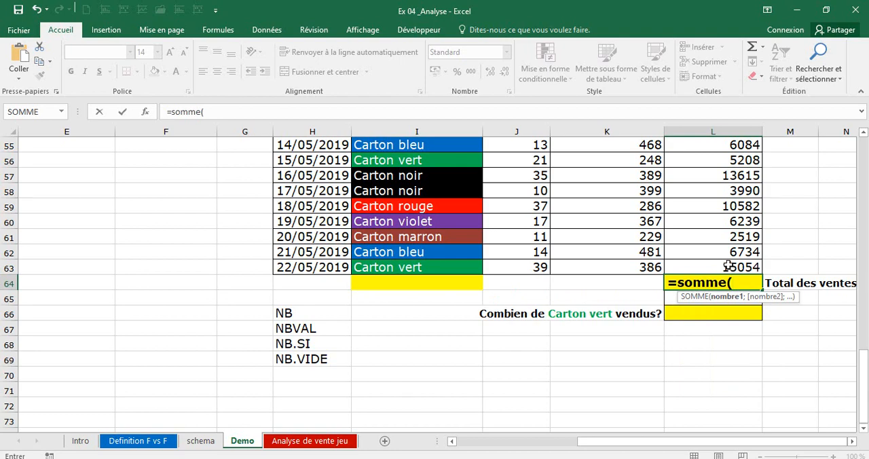
drag(728, 265, 732, 187)
text())
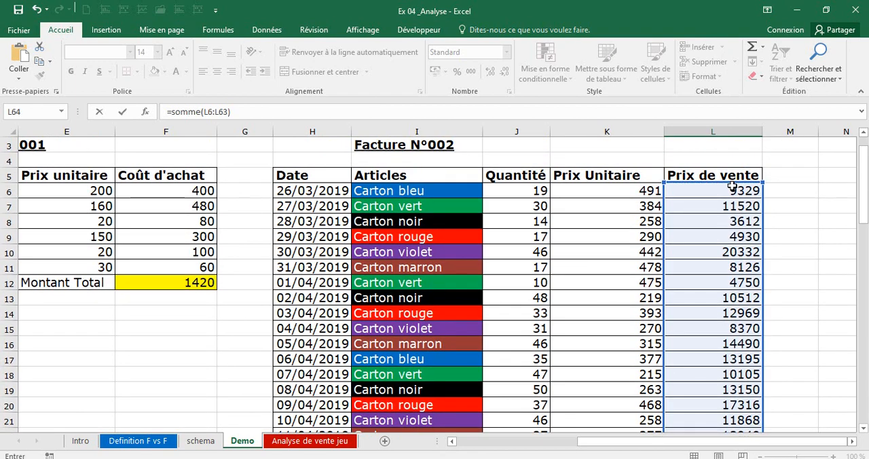
key(Return)
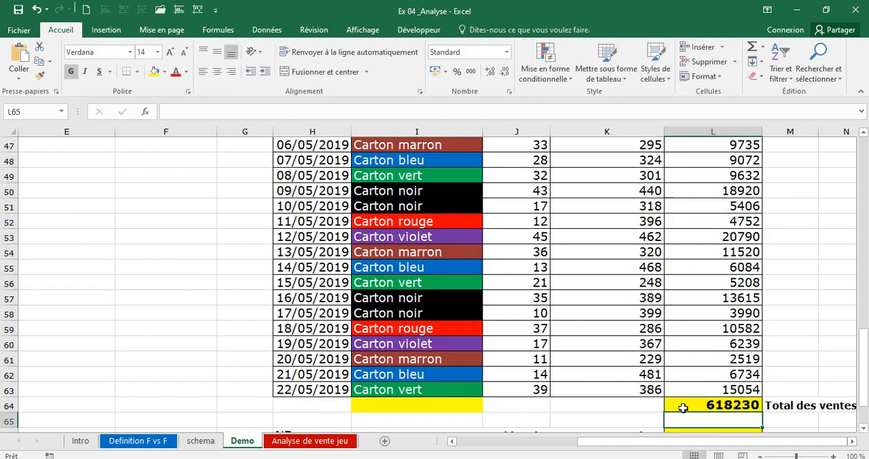
Examine the question Combien de Carton vert vendus? and look through the Articles column for the Carton vert entries it concerns.
drag(859, 372, 860, 390)
click(723, 373)
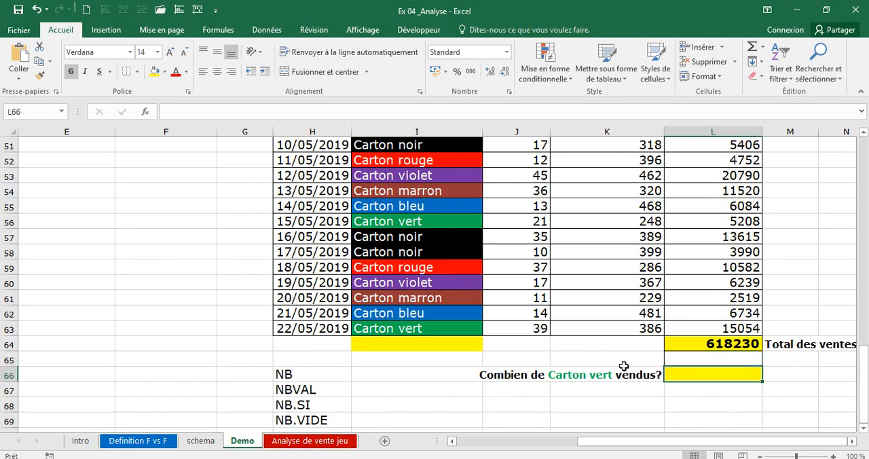
click(386, 328)
drag(387, 329, 387, 216)
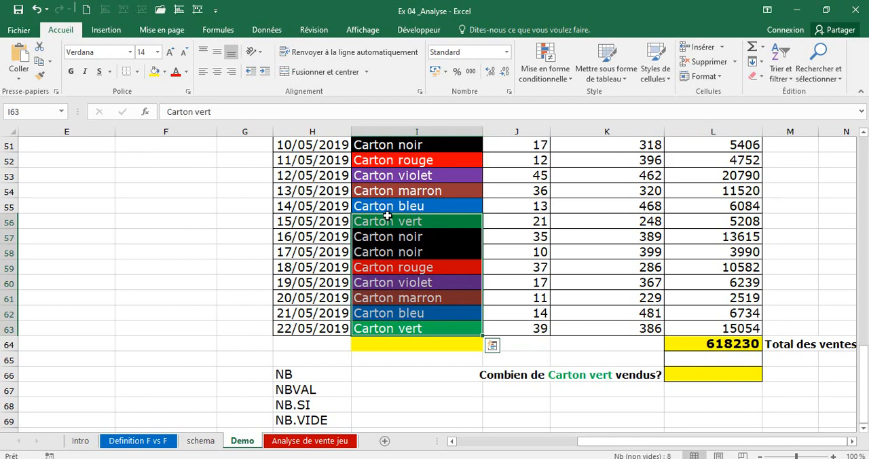
click(547, 375)
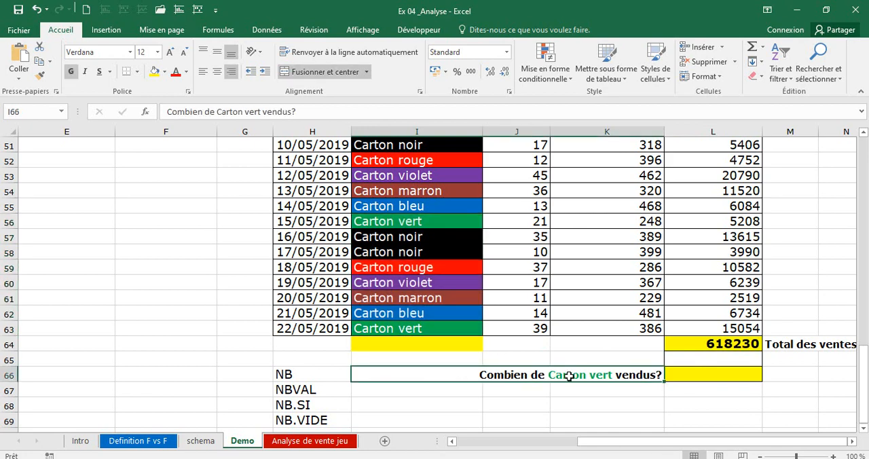
click(468, 328)
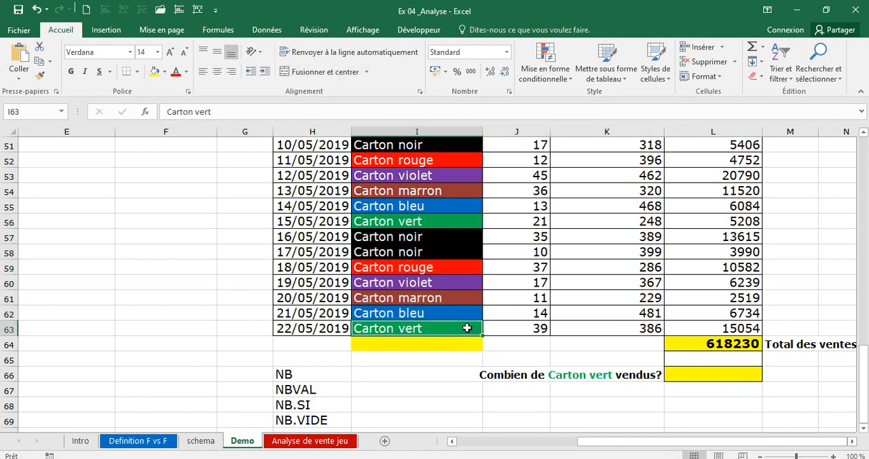
key(Up)
key(Up)
key(Up)
key(Up)
key(Up)
key(Up)
key(Up)
key(Up)
key(Up)
key(Up)
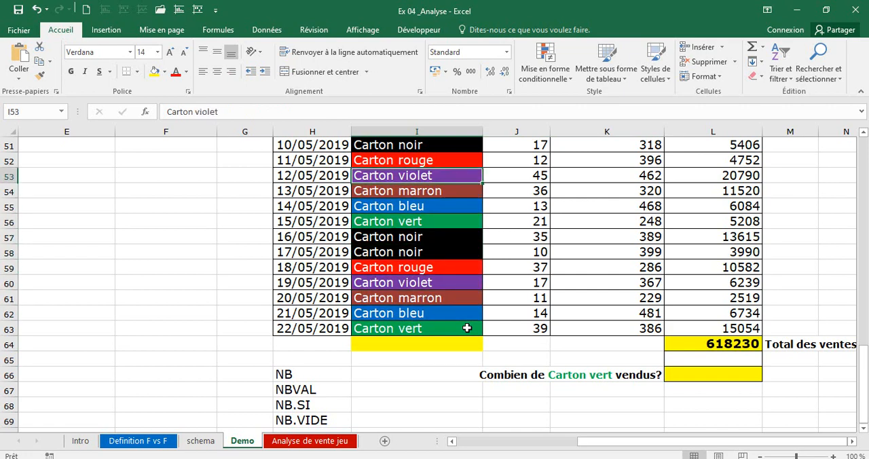
key(Up)
key(Up)
key(Up)
key(Up)
key(Up)
key(Up)
key(Up)
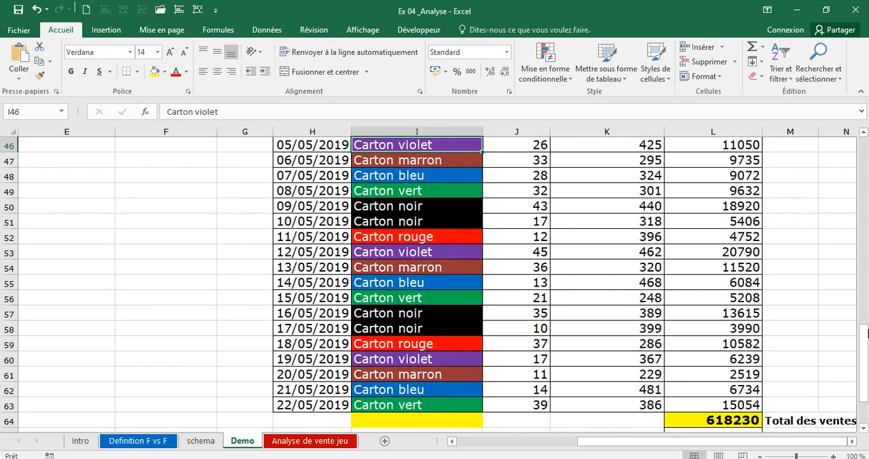
drag(865, 346, 865, 355)
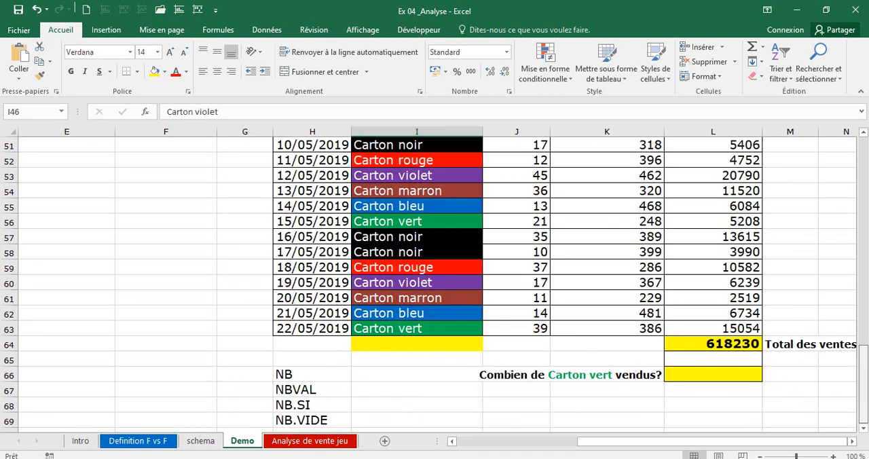
click(727, 376)
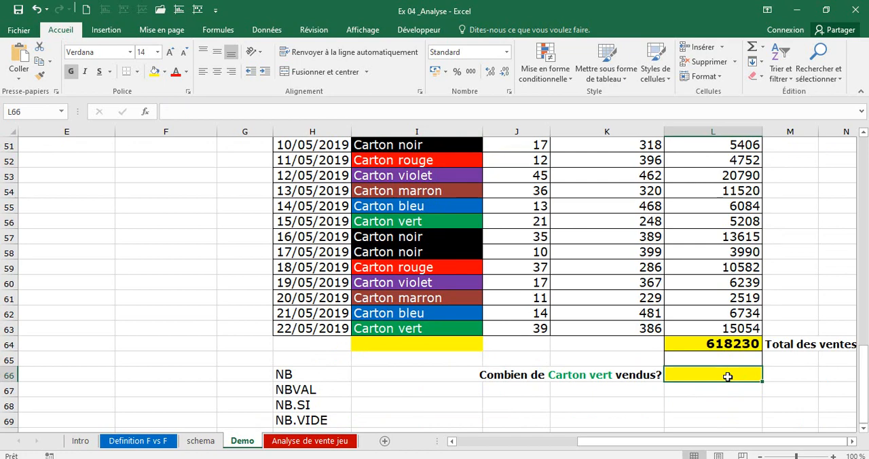
Review the counting functions NB, NBVAL, NB.SI and NB.VIDE listed in H66:H69.
click(302, 372)
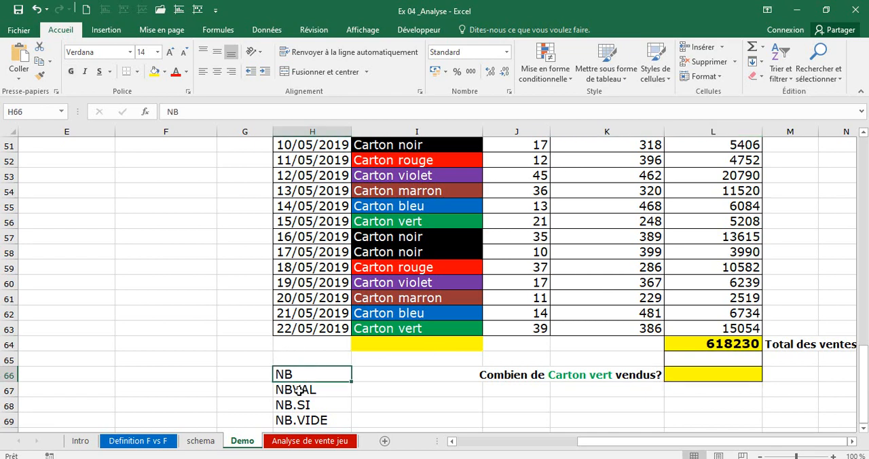
click(298, 391)
click(292, 407)
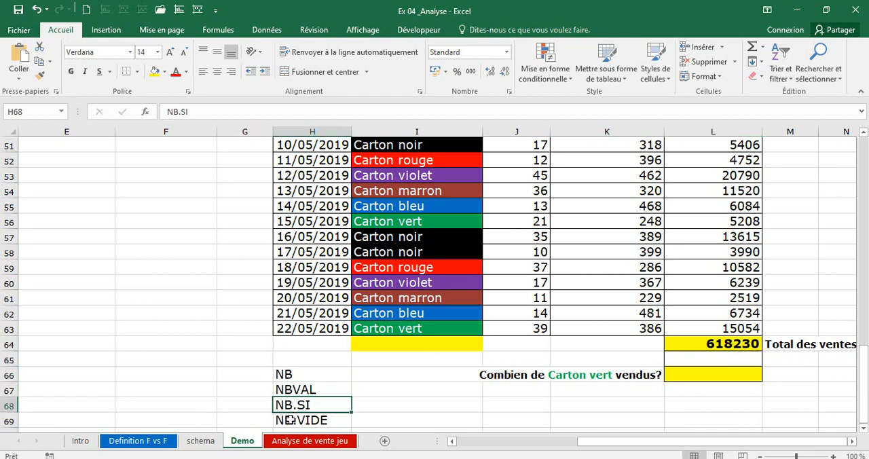
click(289, 420)
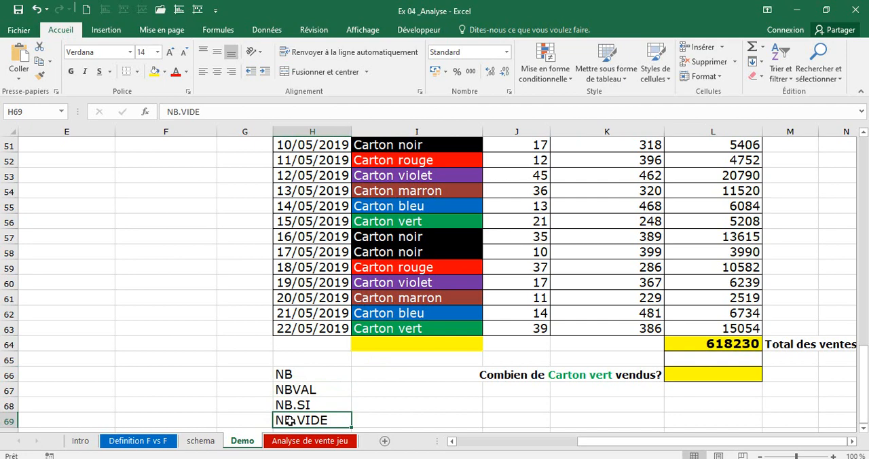
click(297, 373)
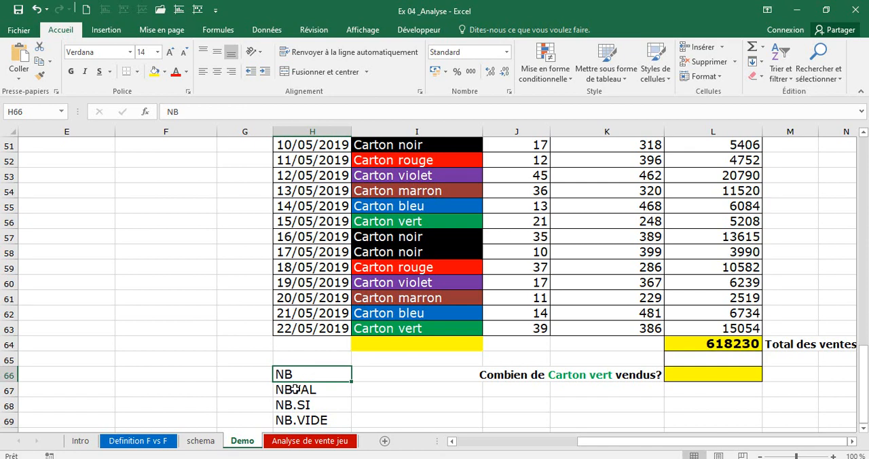
click(294, 391)
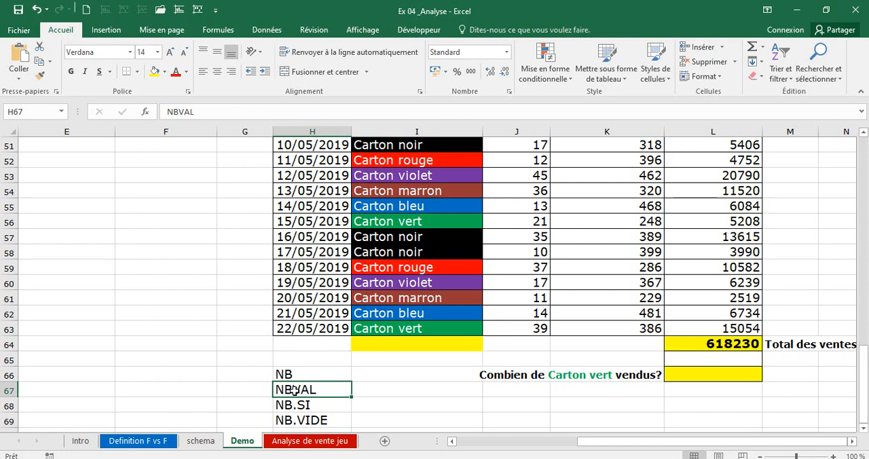
click(294, 403)
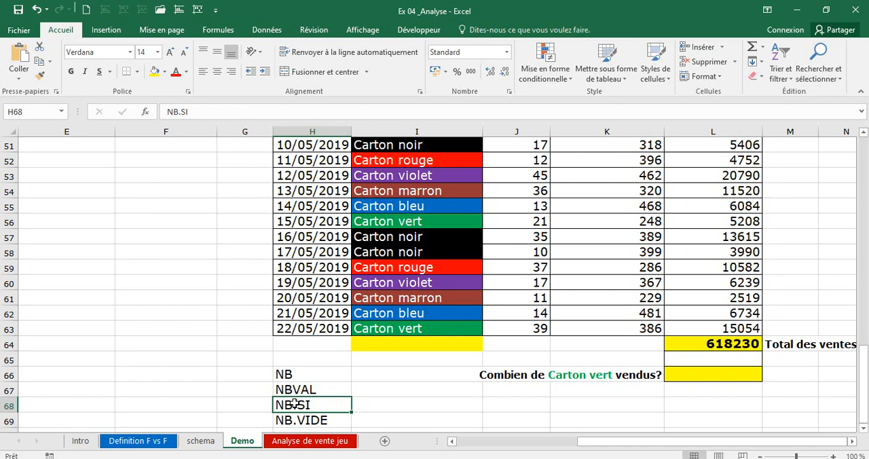
click(297, 420)
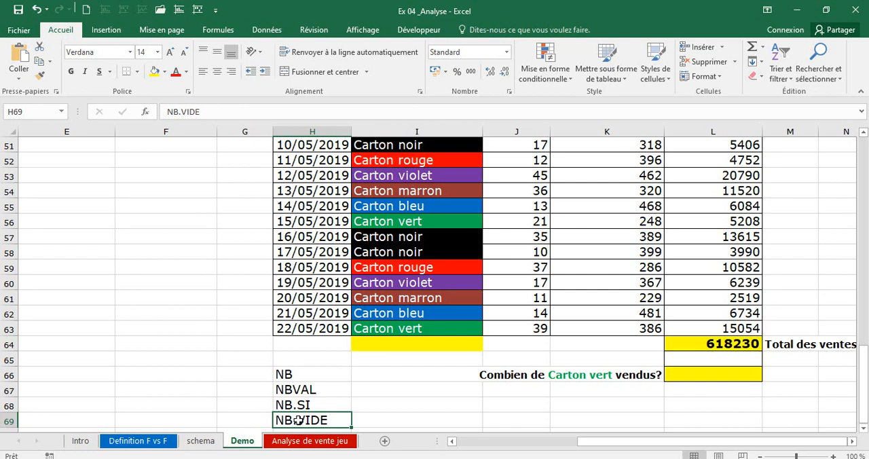
Compare the Carton vert question and the Articles entries with the NBVAL and NB.SI functions to identify the suitable one.
click(494, 378)
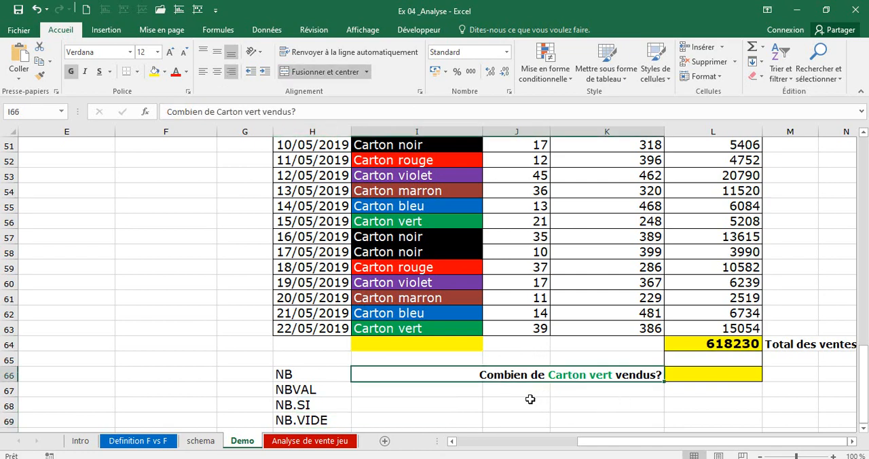
click(721, 381)
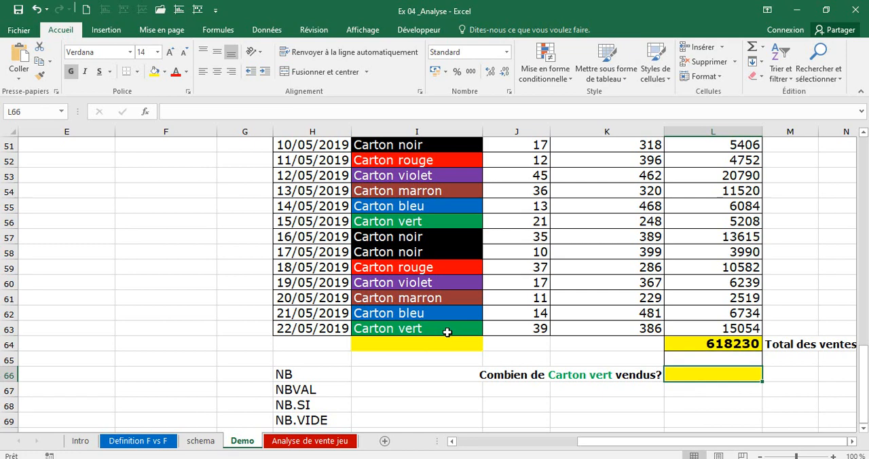
drag(429, 327, 421, 148)
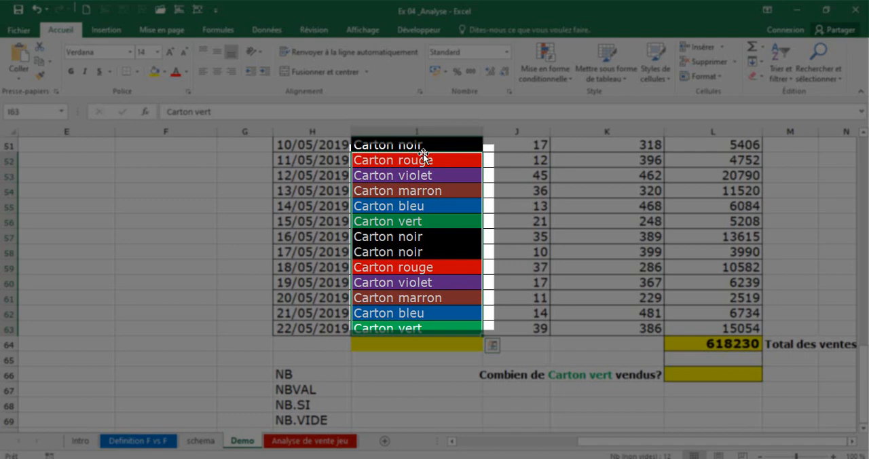
click(292, 390)
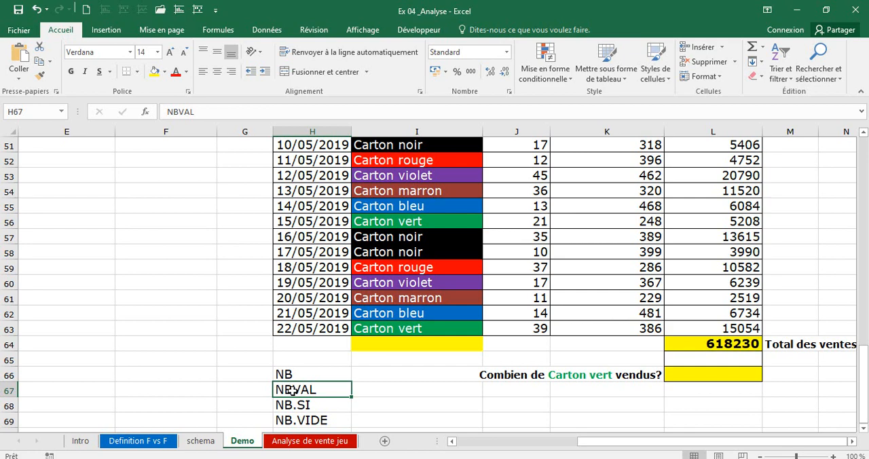
key(Down)
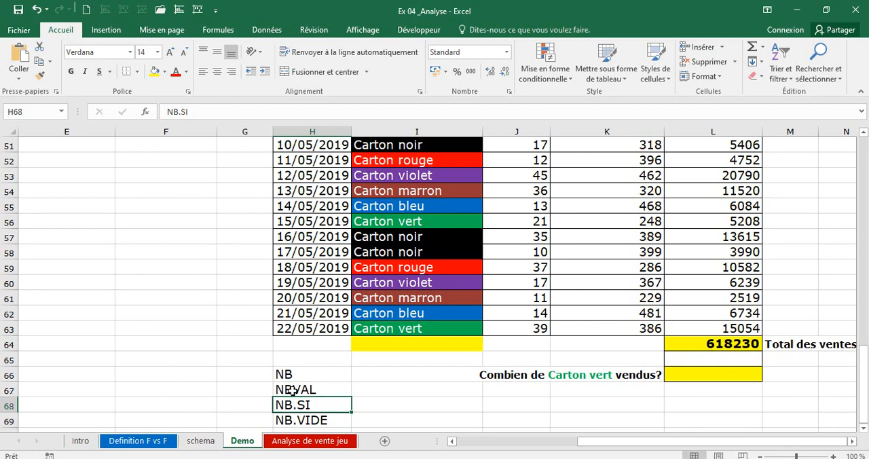
Count the Carton vert entries in L66 with the formula =NB.SI(I6:I63;"Carton vert"), and check the entered formula.
click(699, 373)
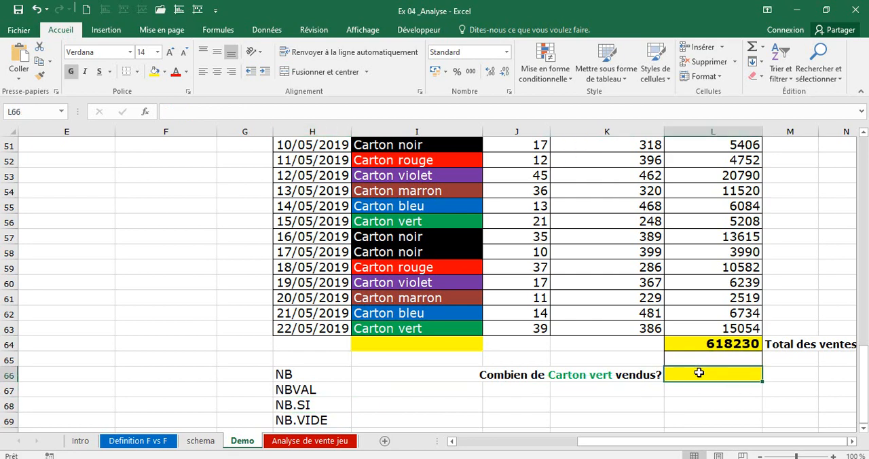
text(=nb)
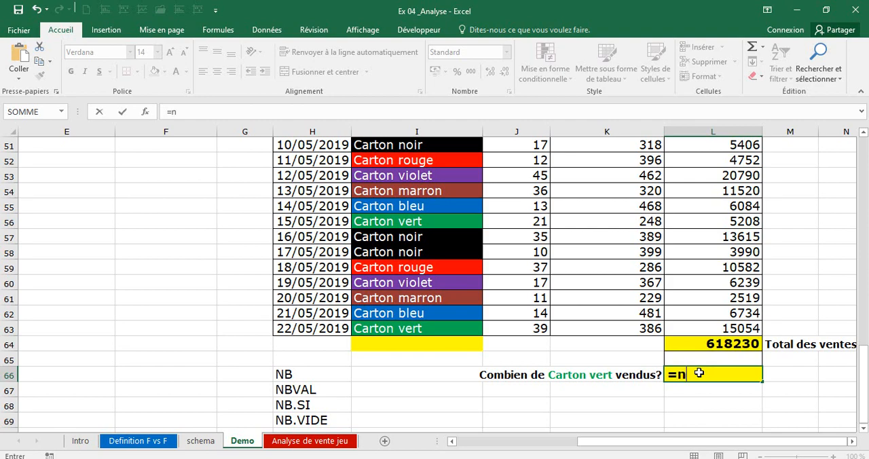
text(.)
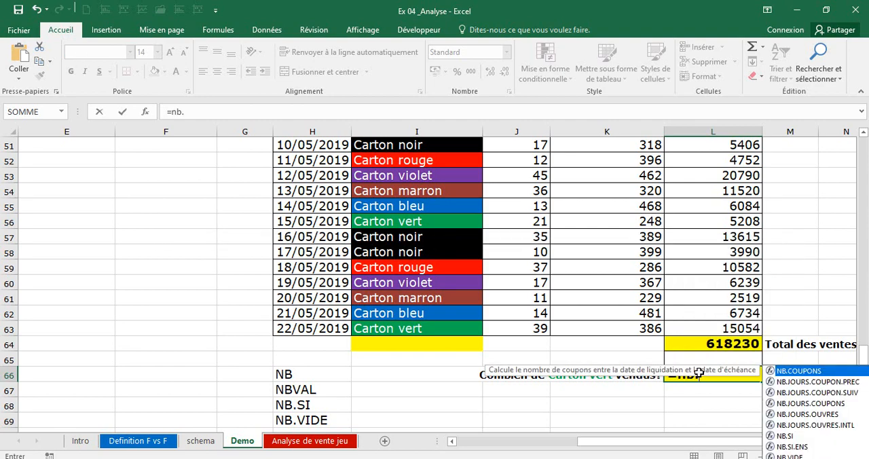
text(SI)
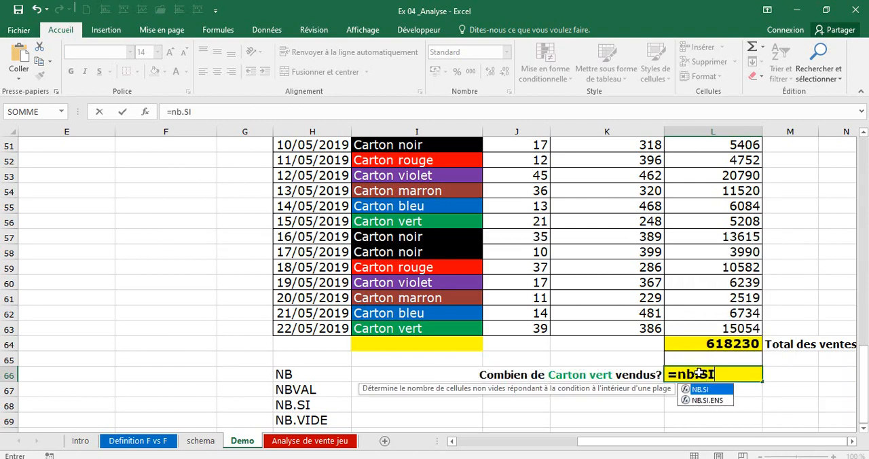
key(Escape)
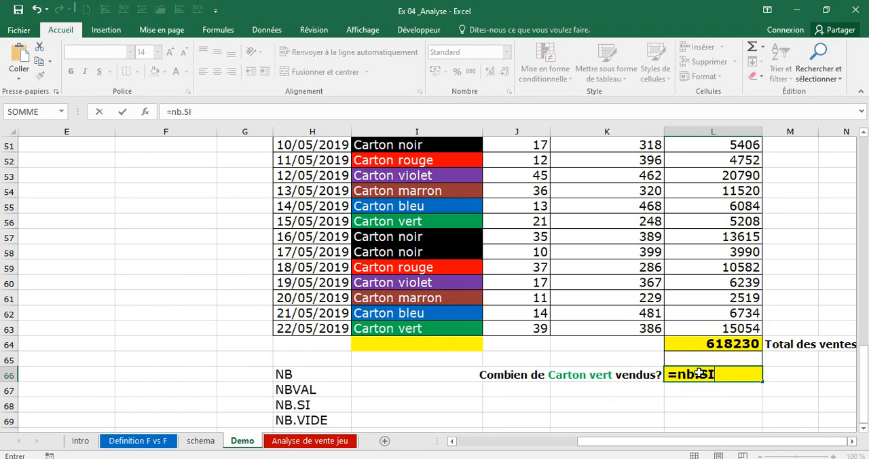
text(()
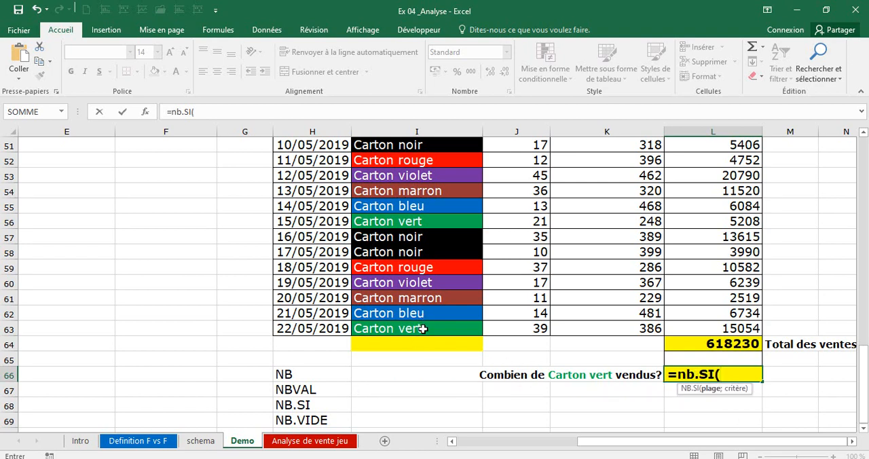
drag(422, 328, 403, 124)
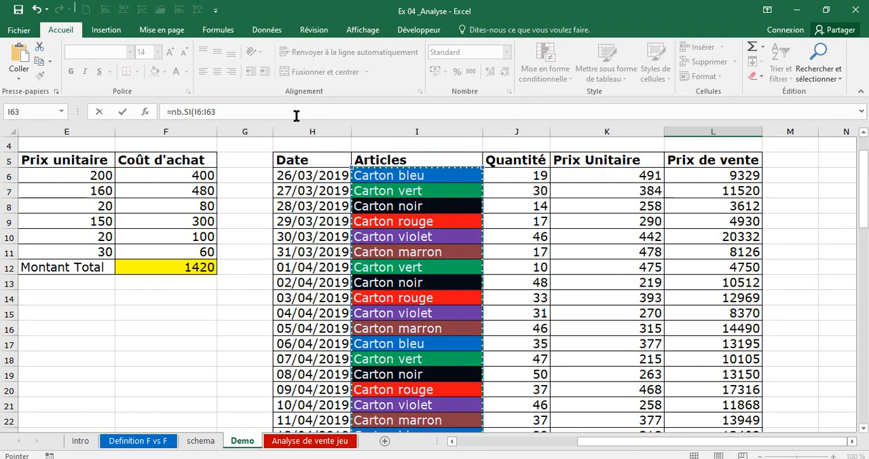
click(296, 115)
text(;)
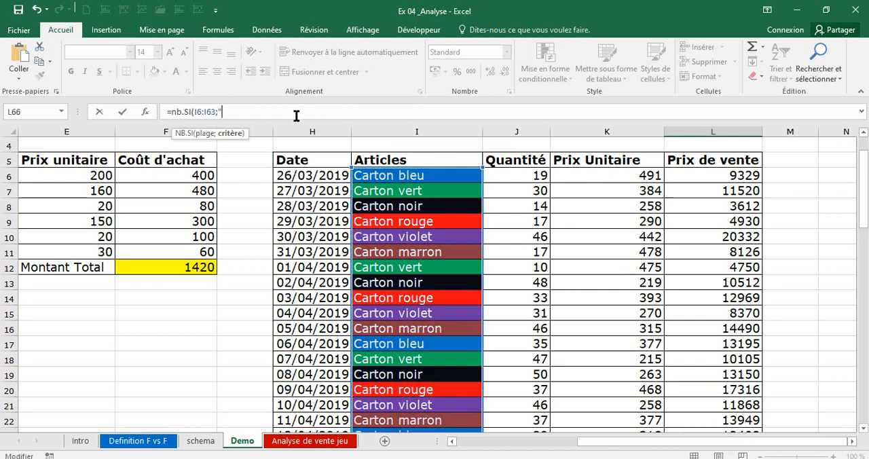
text("Carton vert"))
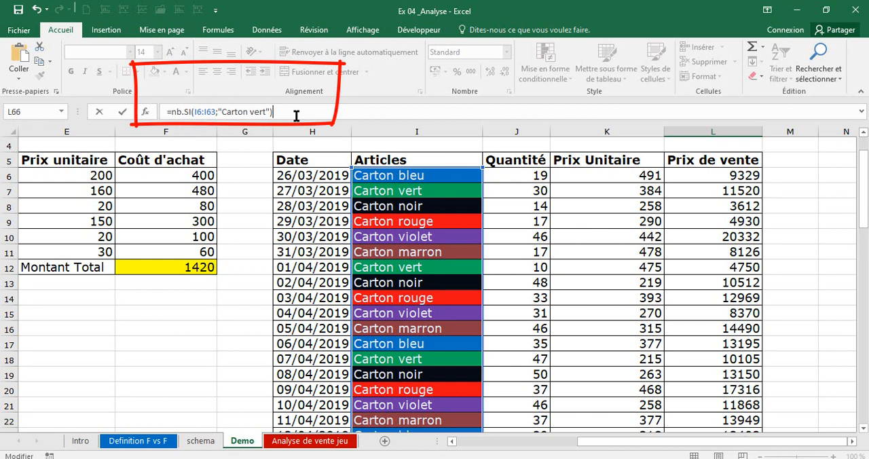
key(Return)
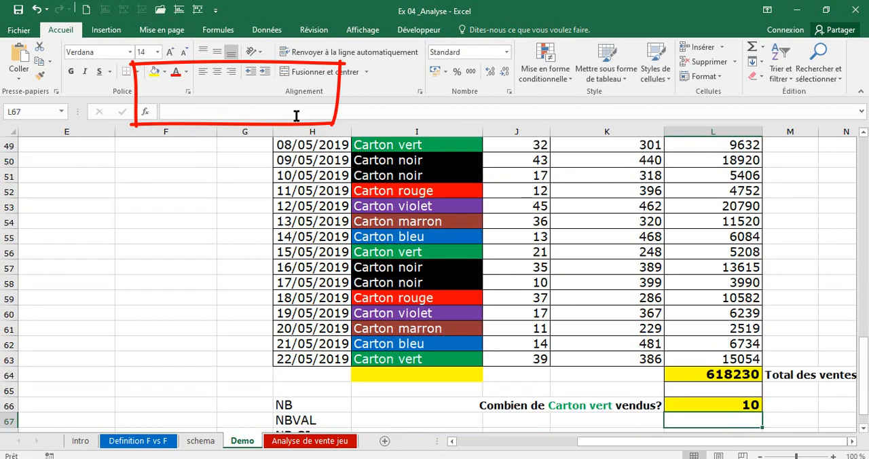
click(712, 406)
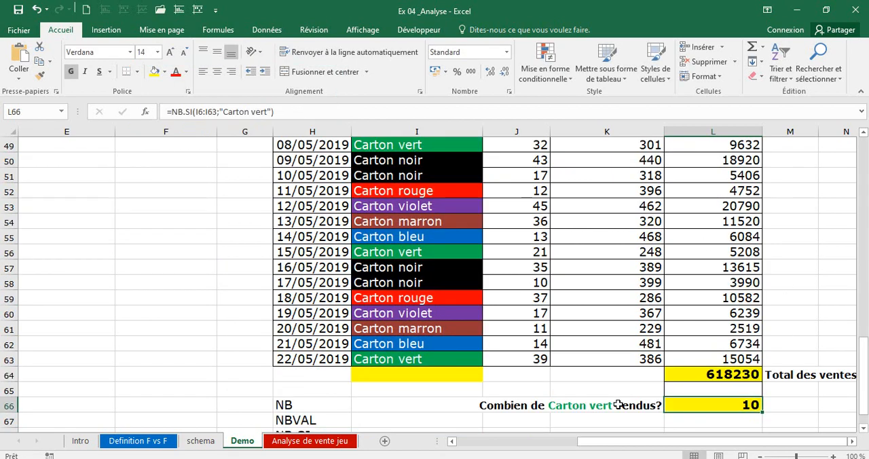
Change the counted criterion in the L66 NB.SI formula to "Carton noir".
click(570, 406)
click(717, 402)
click(267, 112)
key(BackSpace)
key(BackSpace)
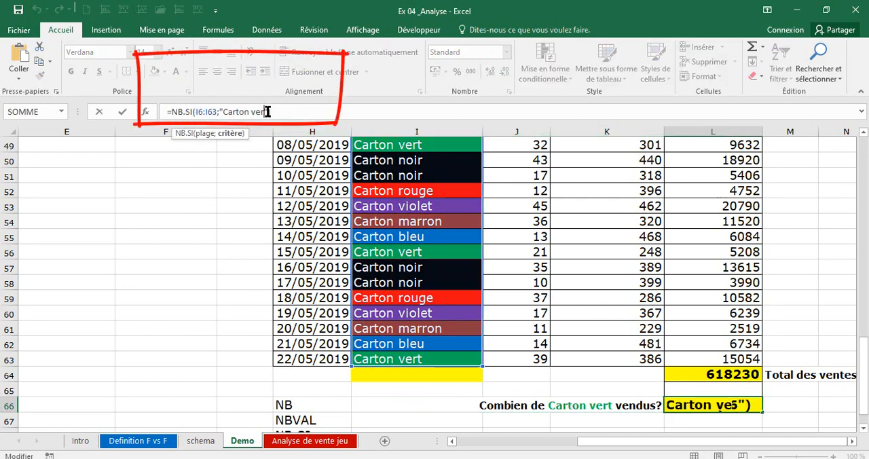
key(BackSpace)
key(BackSpace)
text(noir)
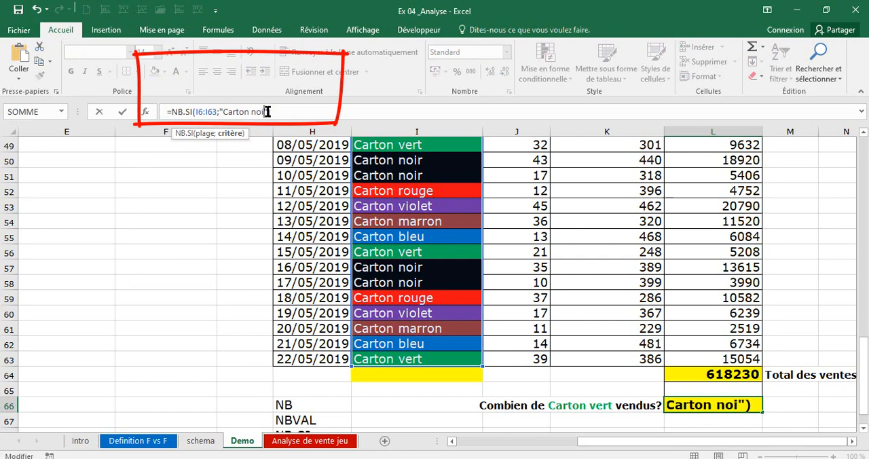
key(Return)
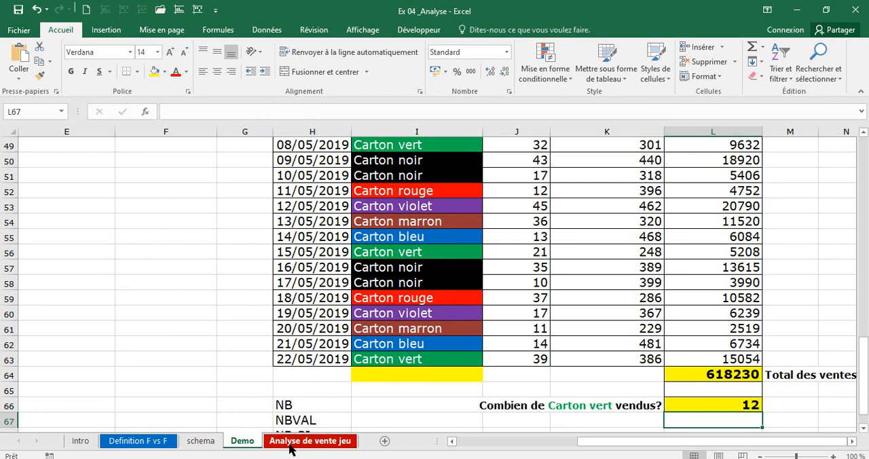
Open the Analyse de vente jeu sheet and look over the Nombre des ventes column and the Jeu 1 row.
click(310, 440)
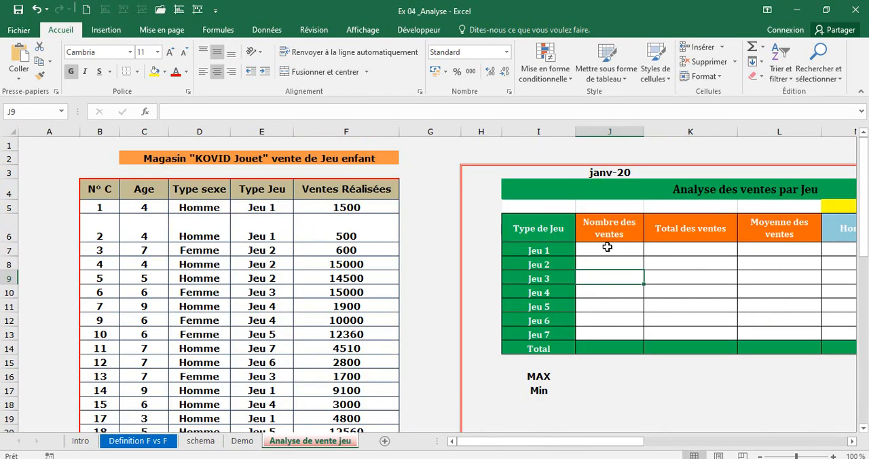
click(607, 247)
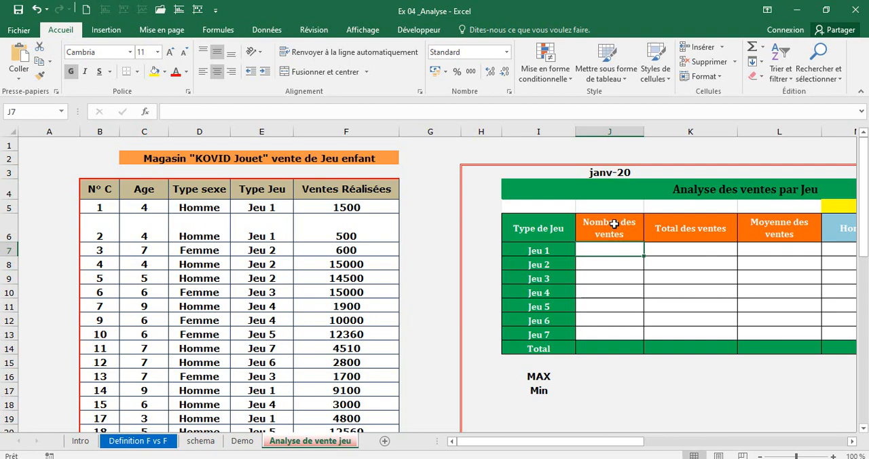
click(614, 224)
drag(613, 224, 629, 336)
click(603, 248)
click(549, 250)
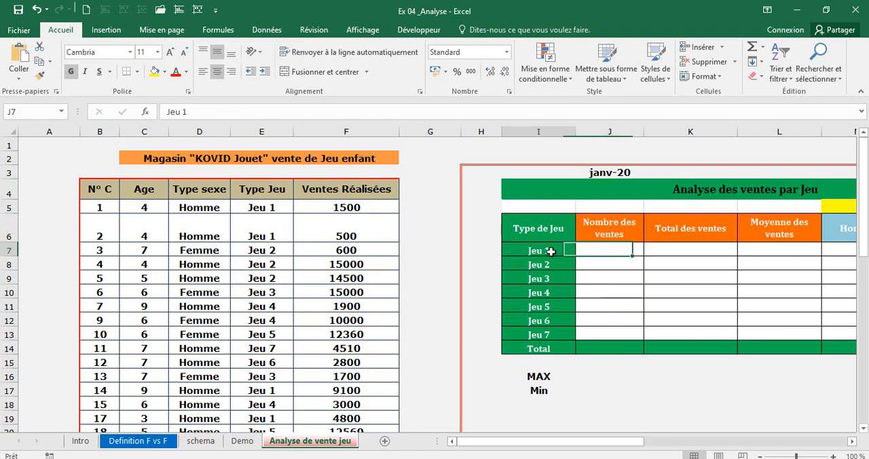
Start an NB.SI formula in J7 for Jeu 1, with the Type Jeu cells E5:E50 as its range.
click(593, 253)
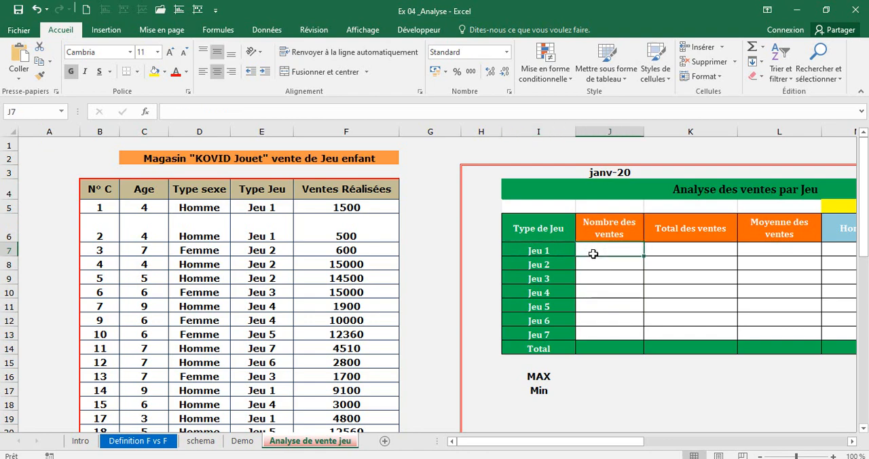
text(=nb)
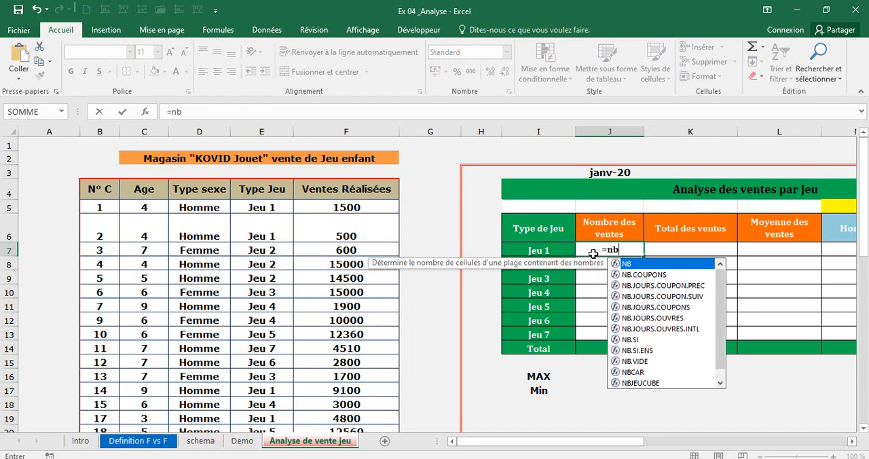
text(.)
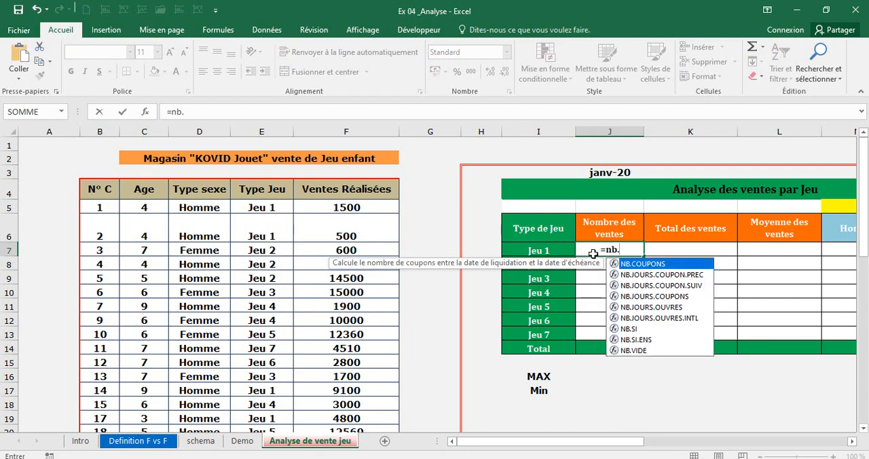
text(SI)
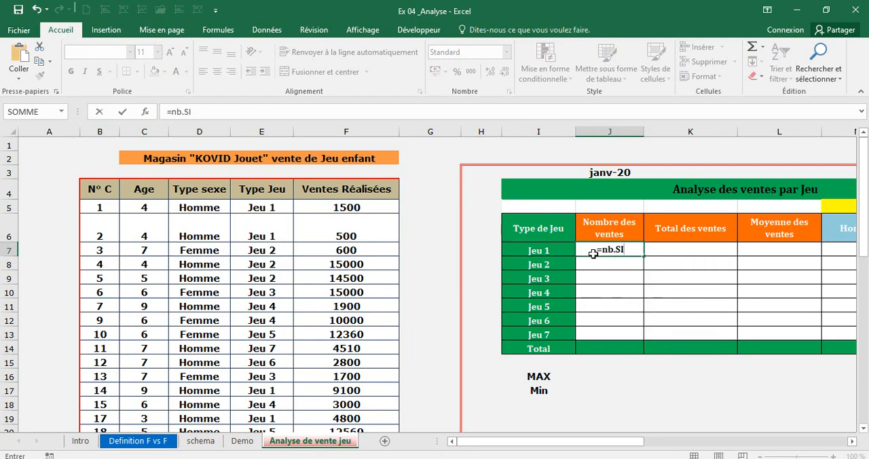
text(()
click(272, 205)
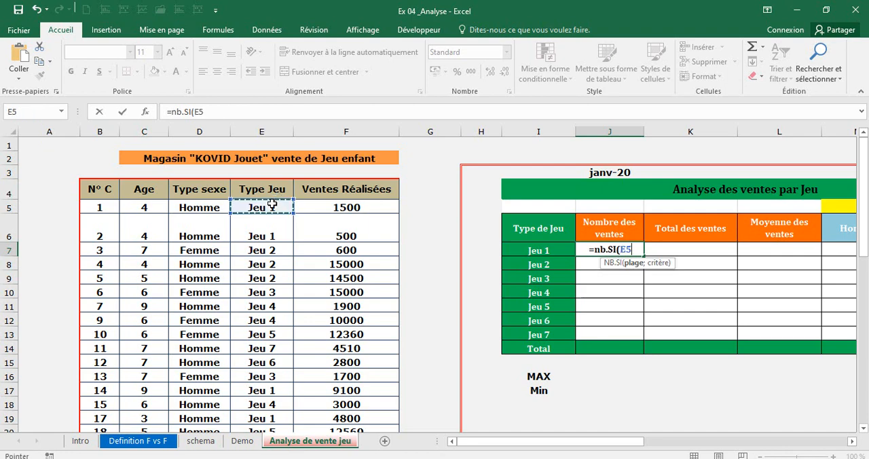
drag(272, 204, 271, 401)
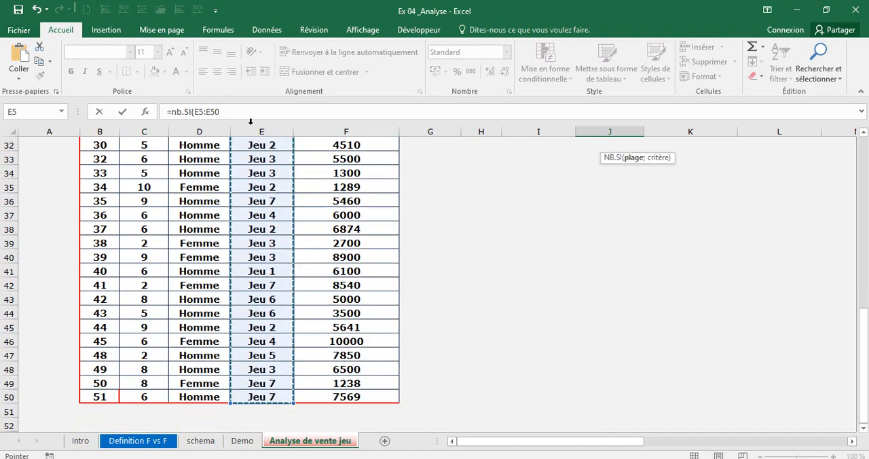
Make the range absolute as $E$5:$E$50 and complete the J7 formula with I7 as the criterion.
click(243, 115)
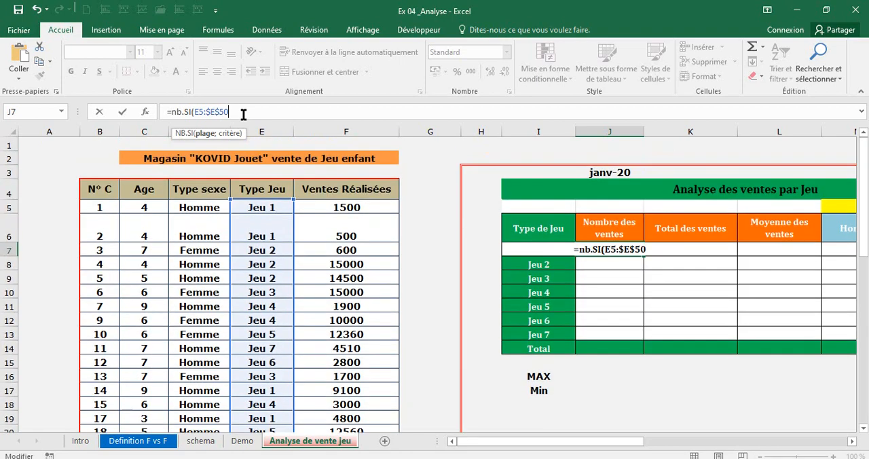
key(F4)
click(203, 111)
key(F4)
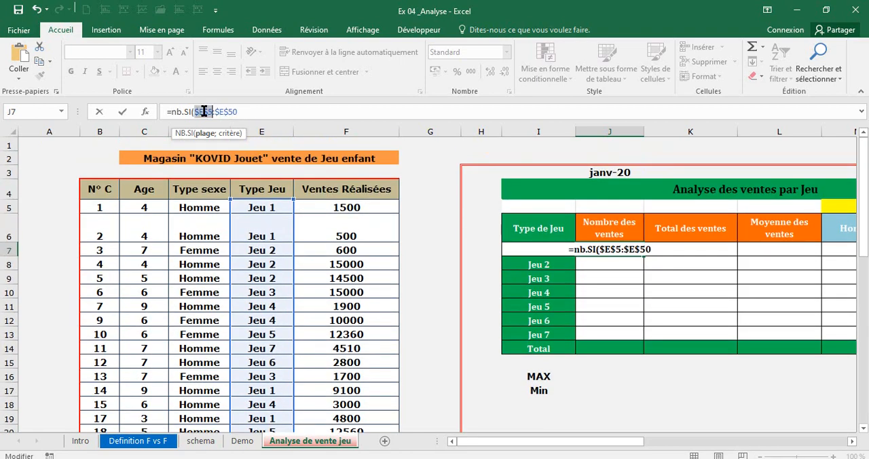
click(248, 111)
text(;)
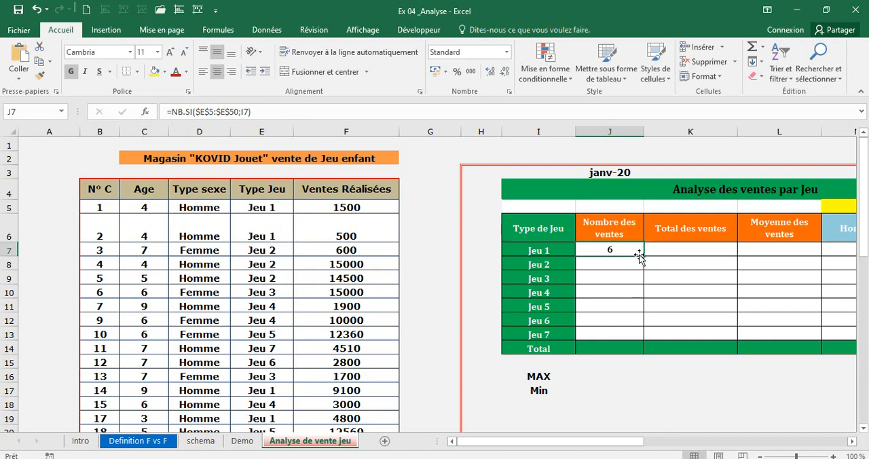
Copy the J7 count formula down to J13 and total the column in J14 with =SOMME(J7:J13).
drag(642, 255, 632, 347)
click(628, 348)
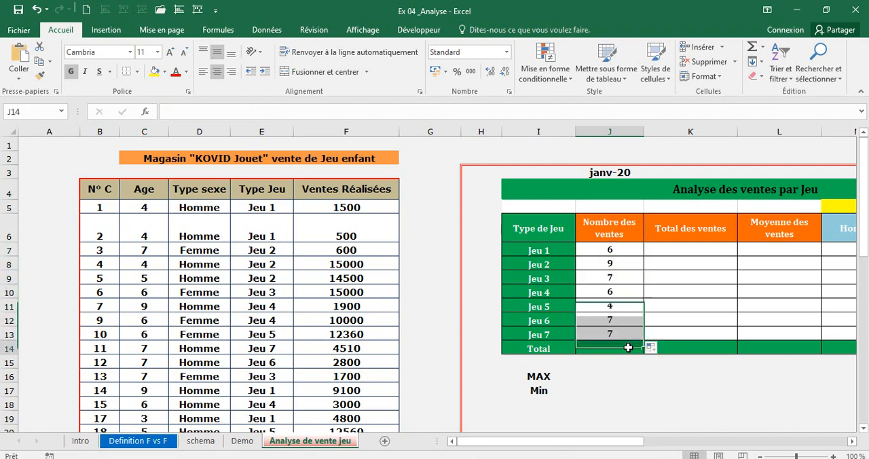
text(=somme()
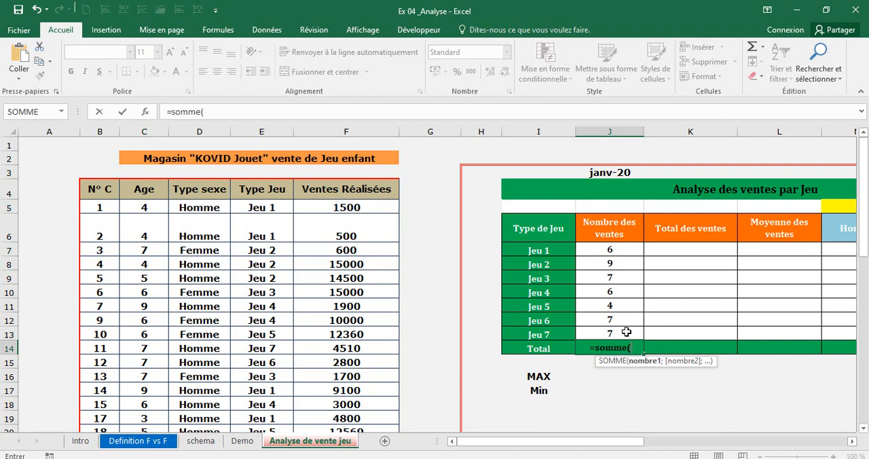
drag(626, 332, 624, 253)
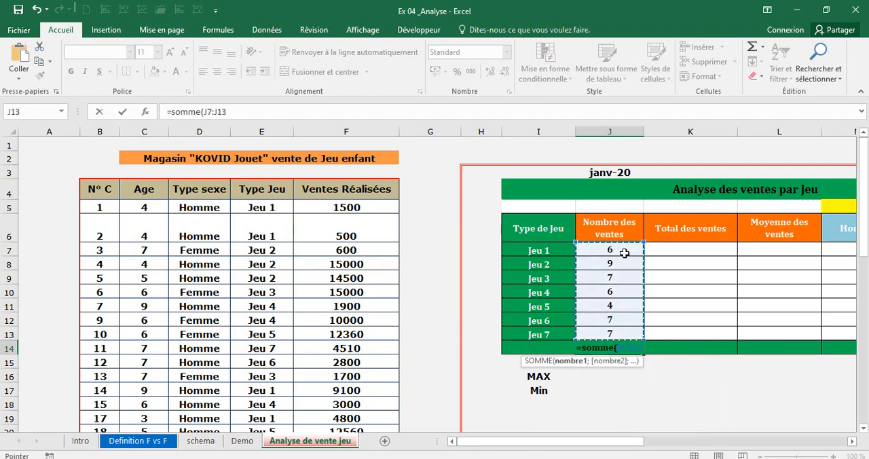
key(Return)
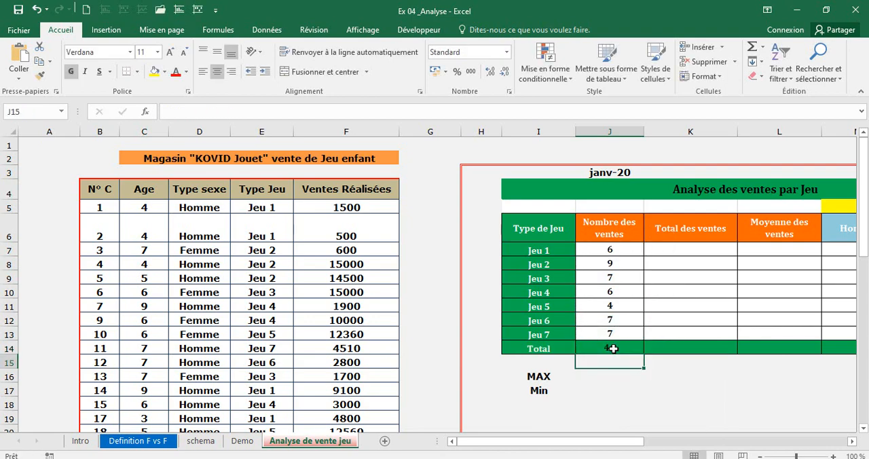
Examine the Ventes Réalisées amounts in the Jeu 1 rows that make up its Total des ventes.
click(667, 251)
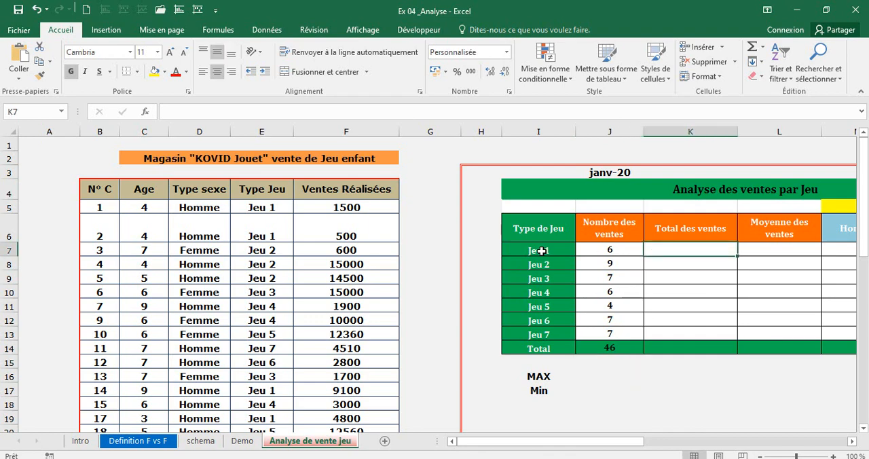
click(375, 191)
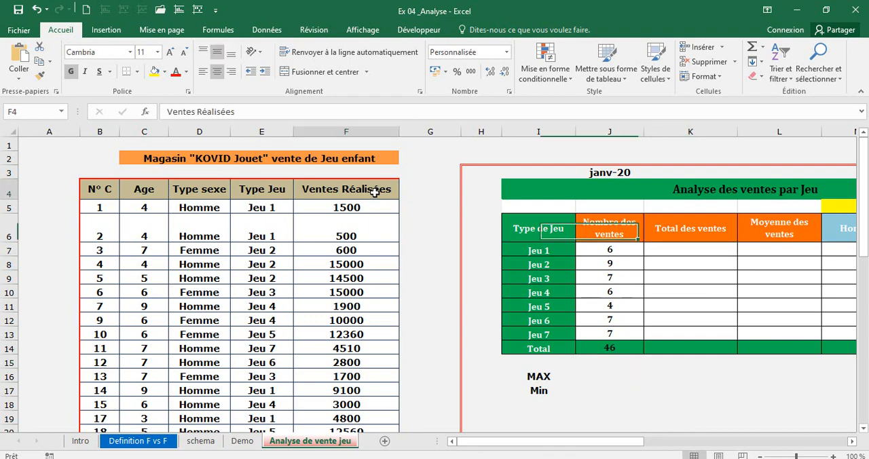
click(352, 206)
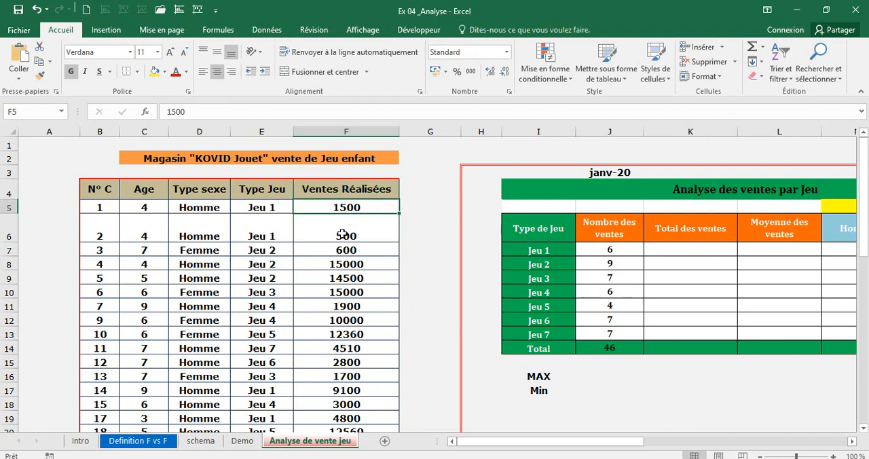
click(343, 234)
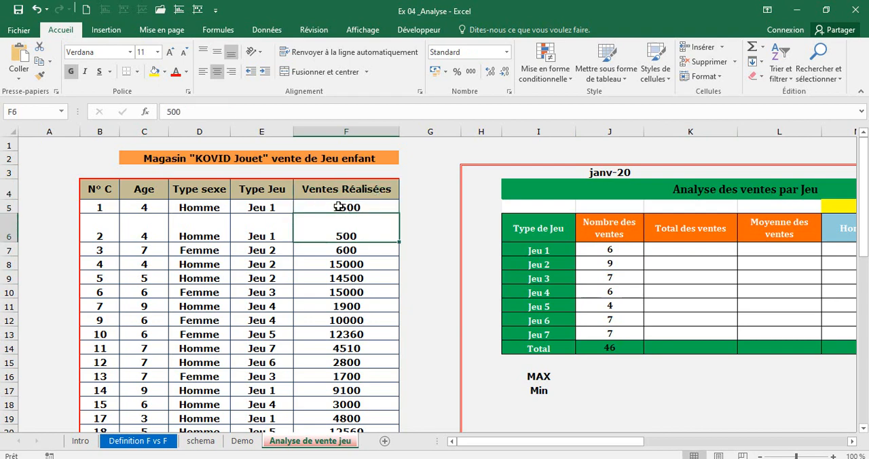
click(338, 207)
click(336, 233)
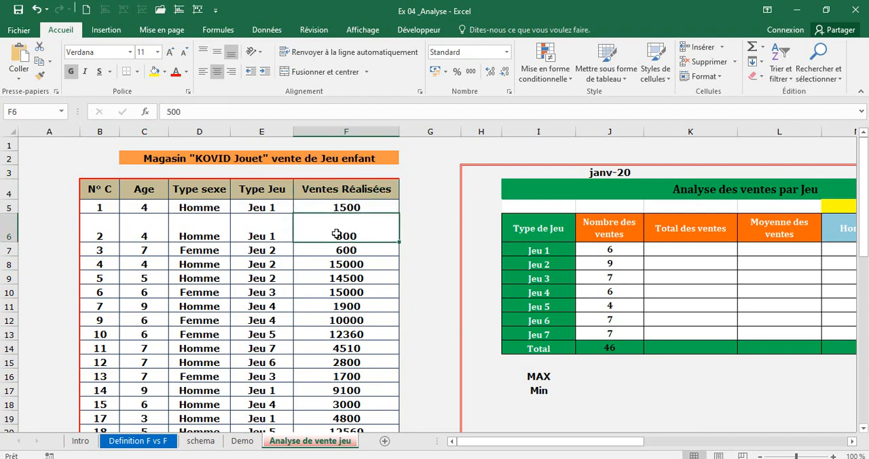
click(338, 391)
click(338, 417)
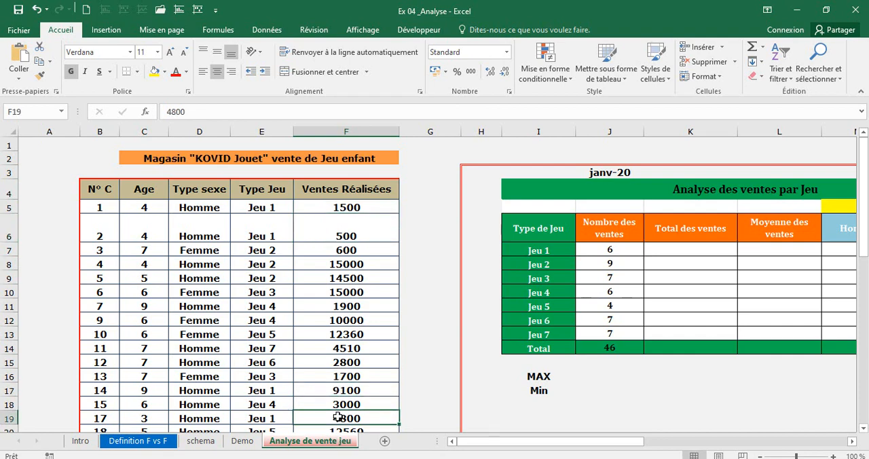
Start a SOMME.SI formula in K7 for Jeu 1, with the Type Jeu cells E5:E50 as its range.
click(678, 249)
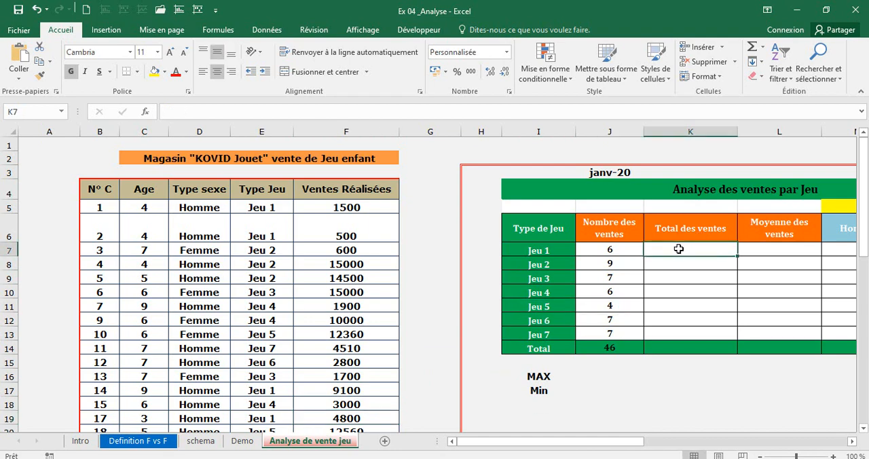
text(=somm)
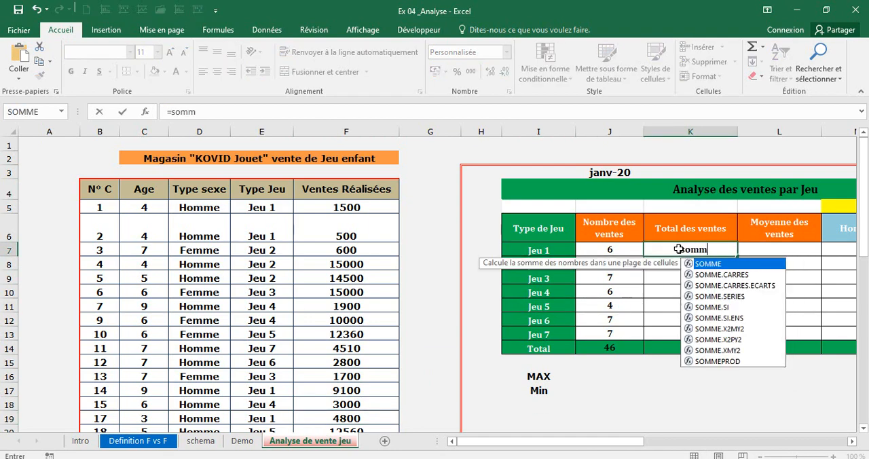
text(e)
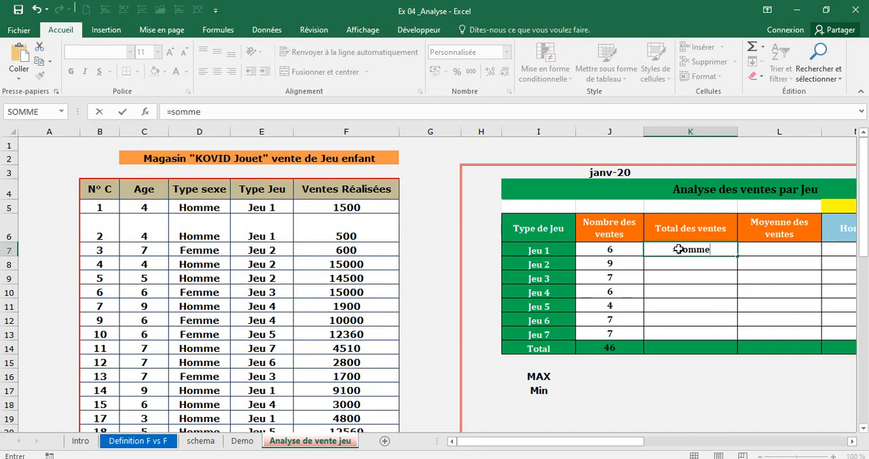
text(.si)
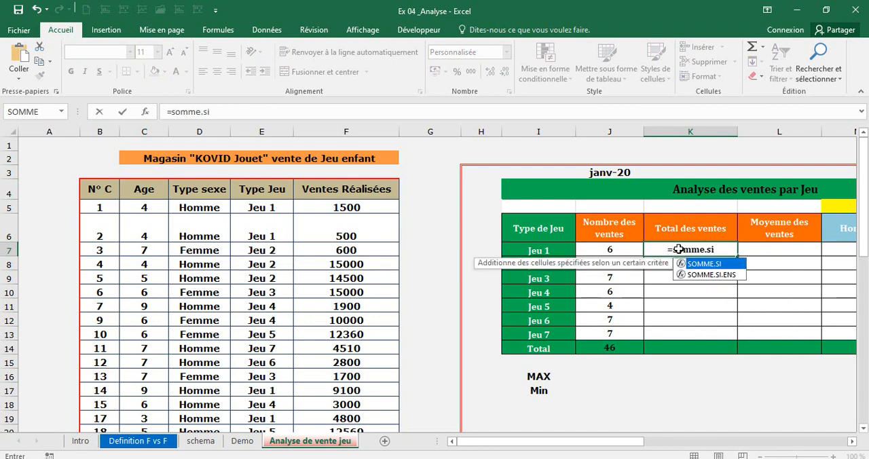
text(()
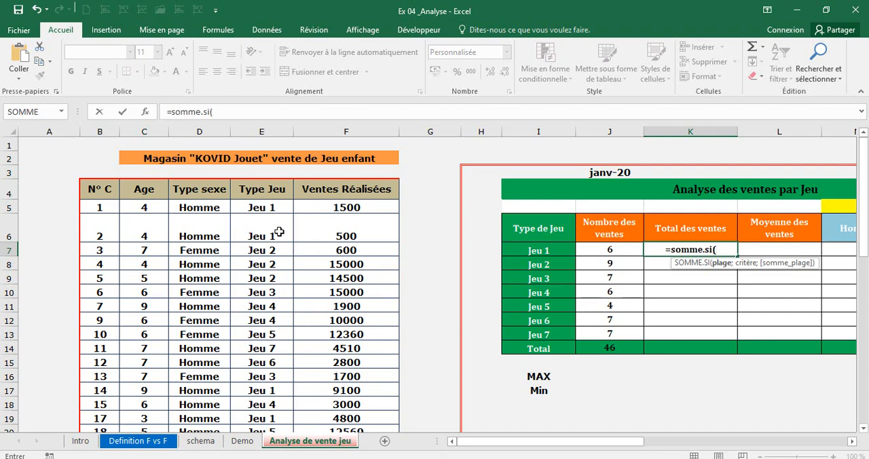
drag(274, 206, 263, 398)
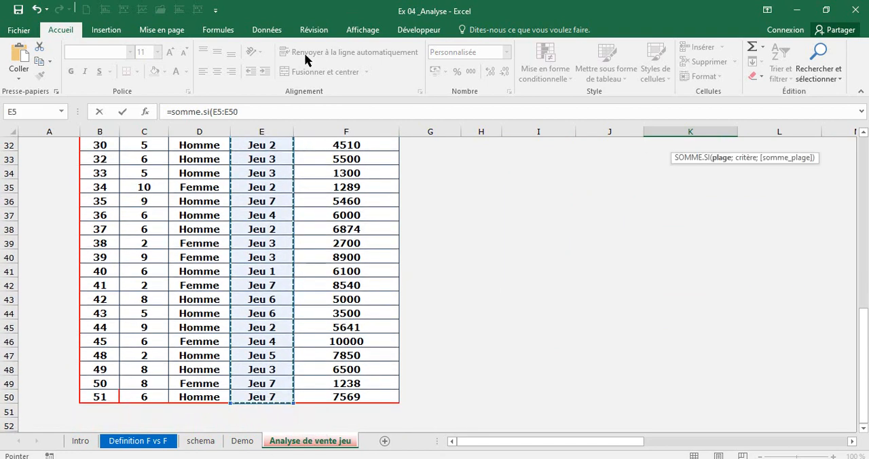
Make the Type Jeu range of the K7 SOMME.SI formula absolute as $E$5:$E$50 and move on to its criterion.
click(254, 105)
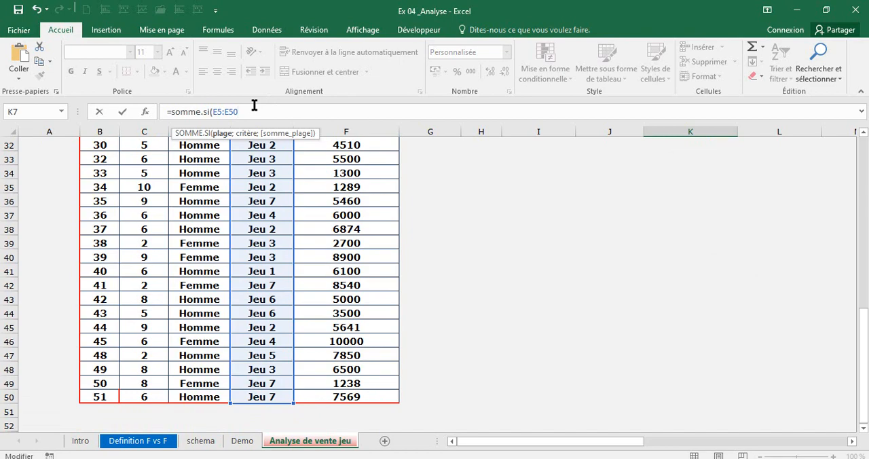
key(F4)
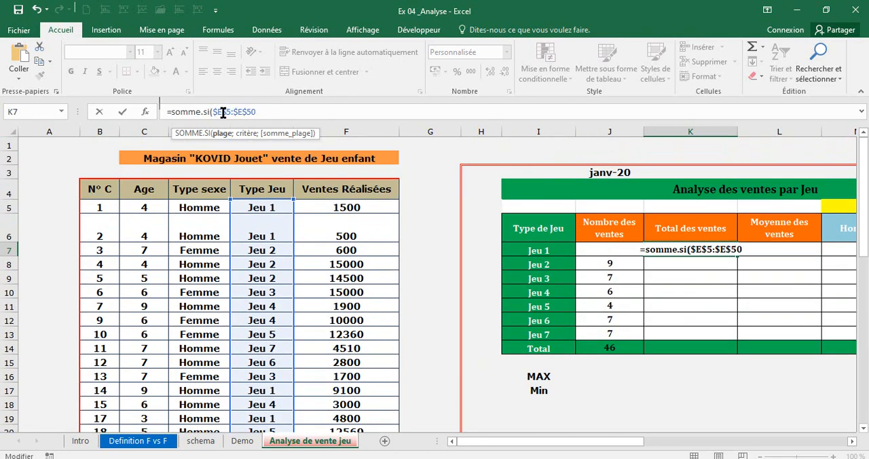
text(;)
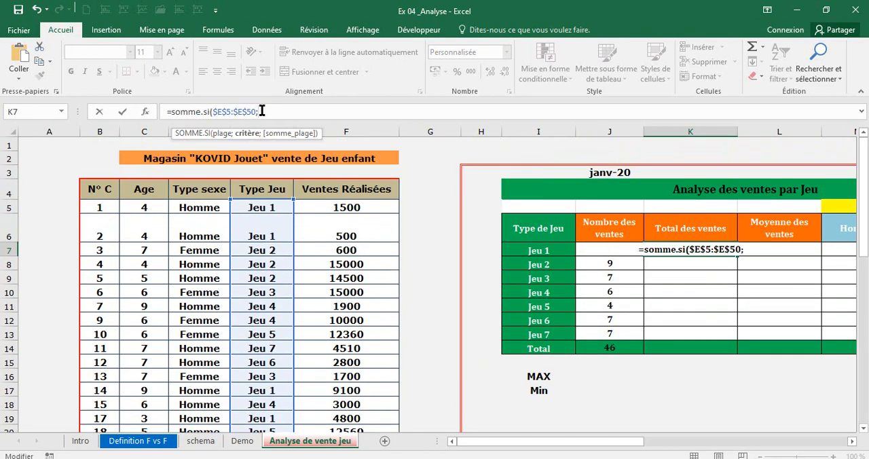
text(")
Try the quoted text "Jeu 1" as the criterion of the K7 SOMME.SI formula and remove it again.
key(Return)
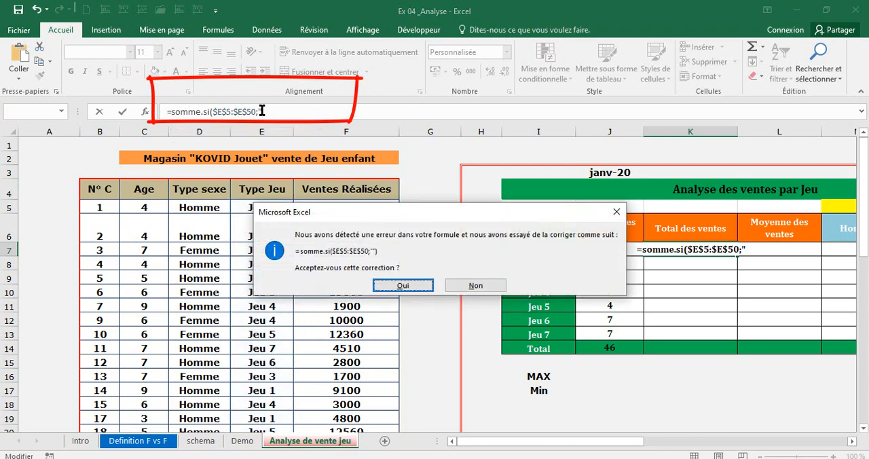
click(476, 286)
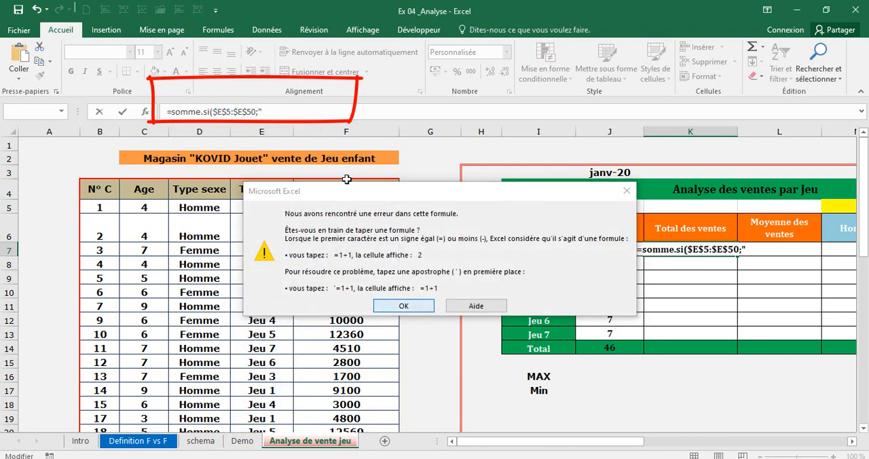
key(Return)
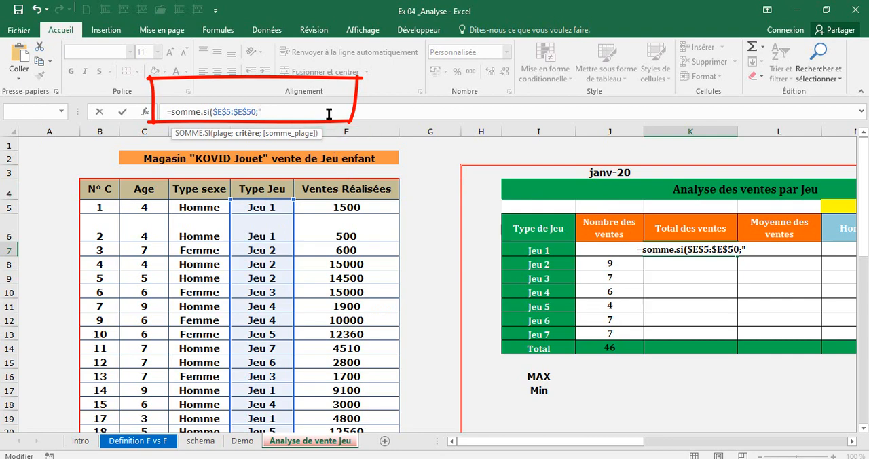
text(Jeu)
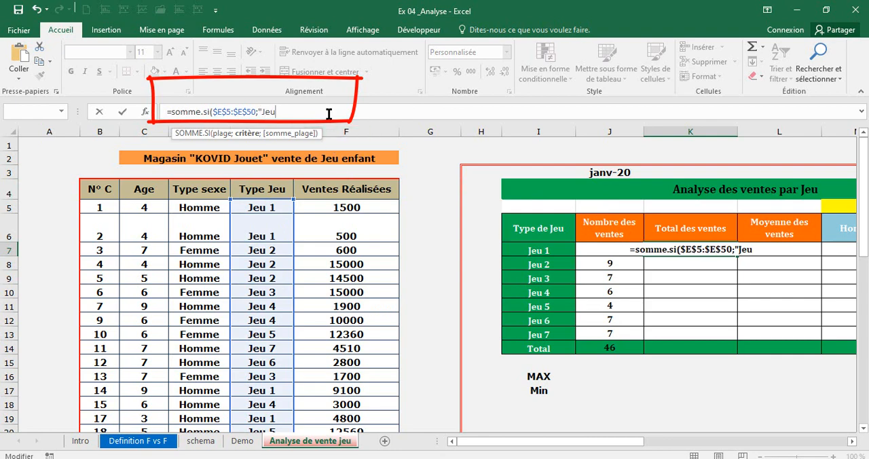
text( 1)
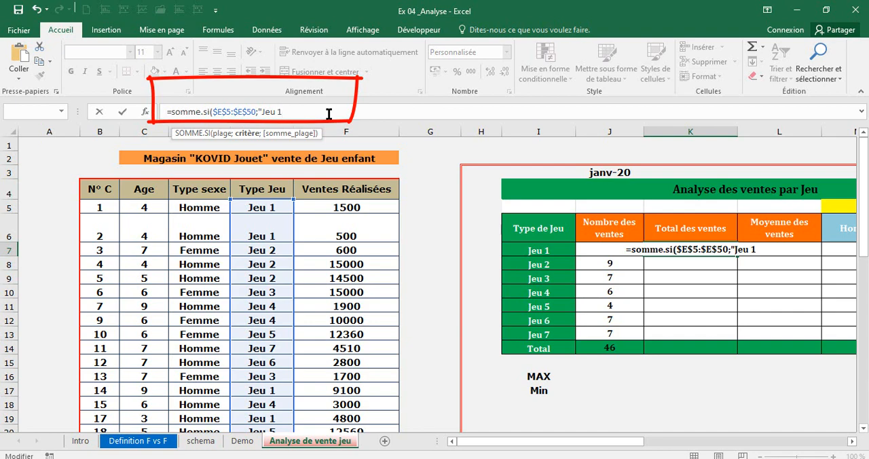
text(")
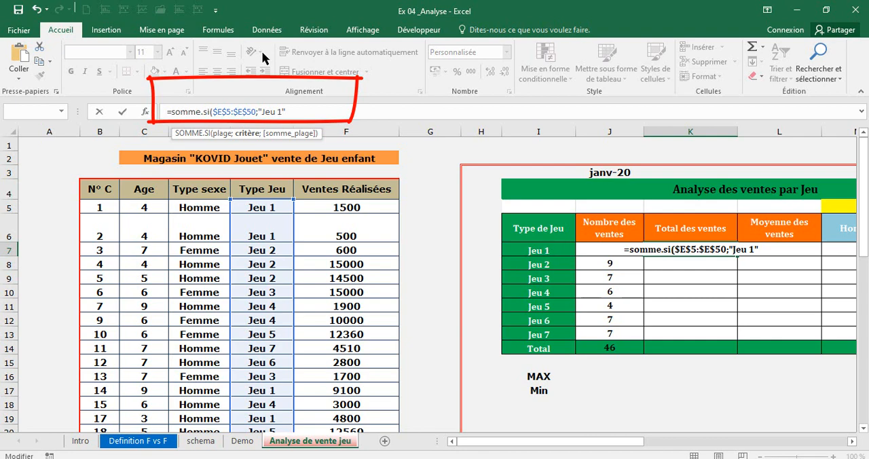
key(BackSpace)
key(BackSpace)
key(BackSpace)
key(BackSpace)
key(BackSpace)
key(BackSpace)
key(BackSpace)
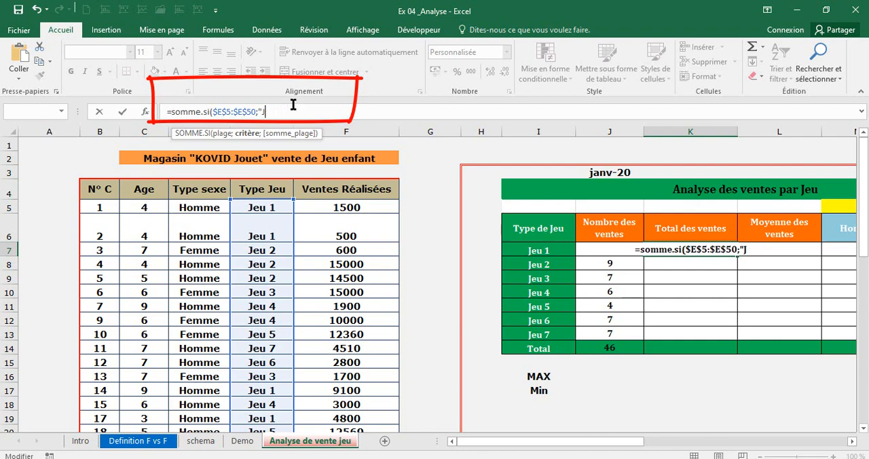
Complete the K7 SOMME.SI formula with I7 as the criterion and the Ventes Réalisées cells F5:F50 as the sum range.
text(I7)
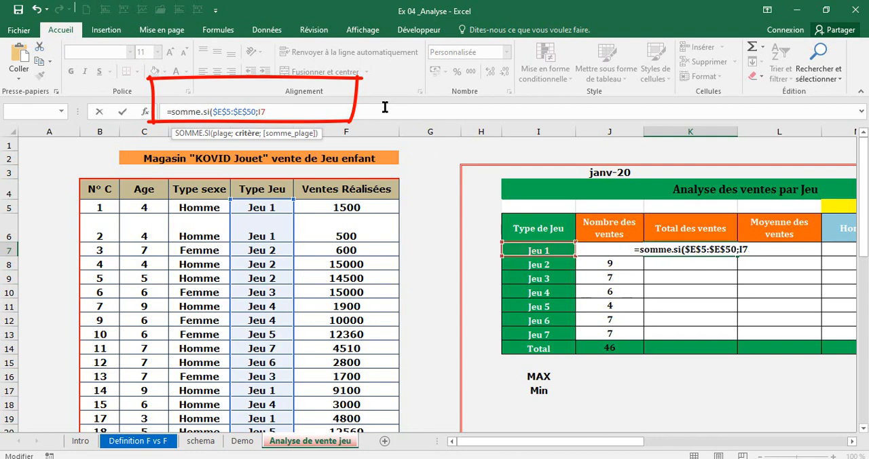
text(;)
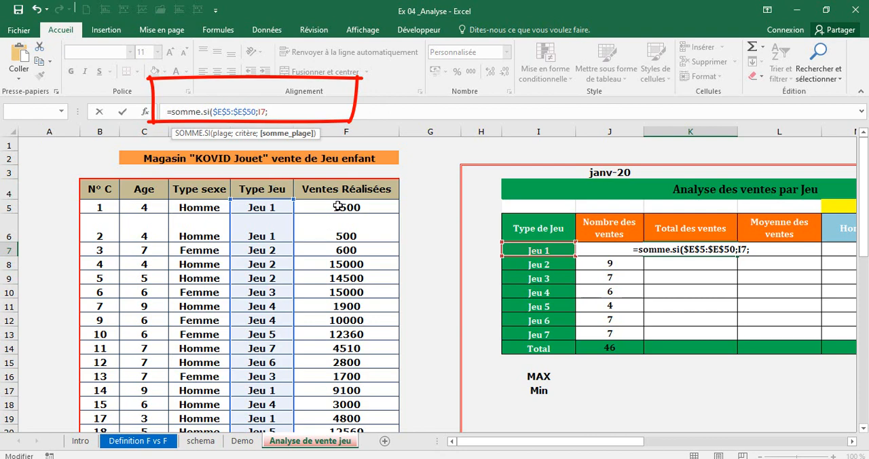
drag(338, 206, 349, 376)
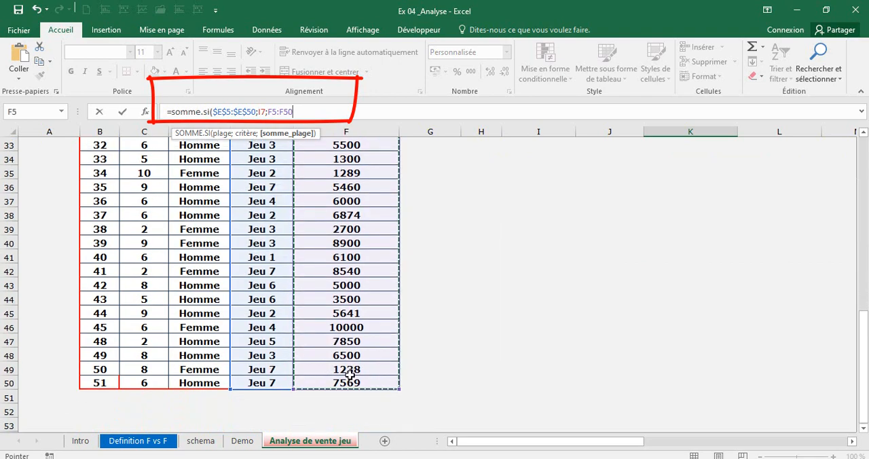
key(Return)
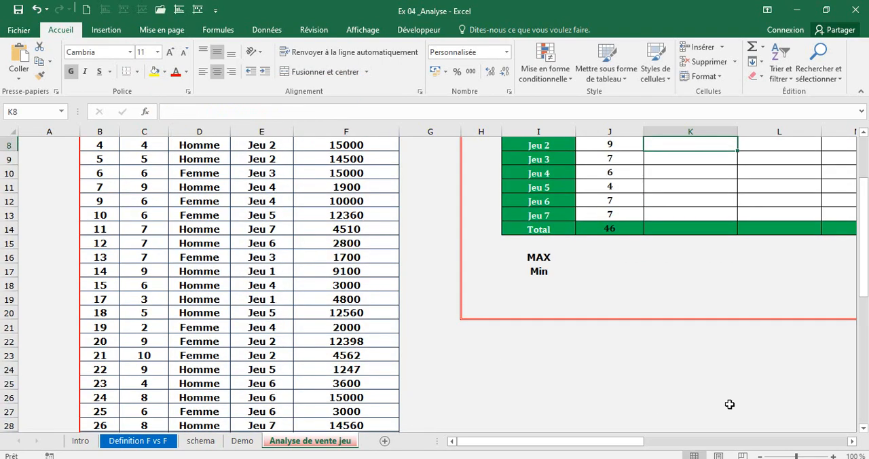
drag(863, 204, 863, 197)
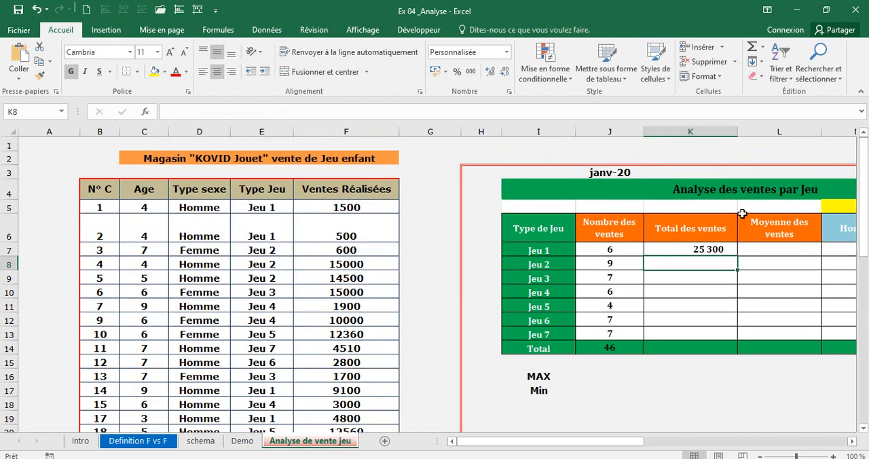
Copy the K7 Total des ventes formula down to K13 and total the column in K14 with SOMME.
click(704, 250)
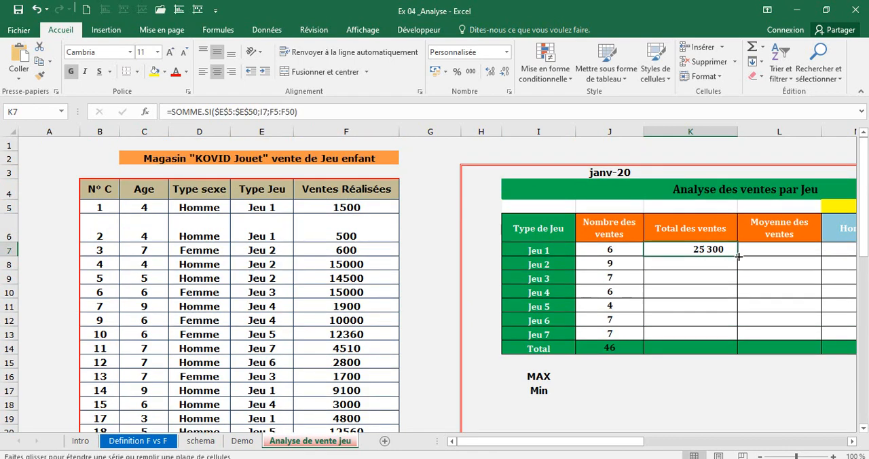
drag(739, 256, 738, 339)
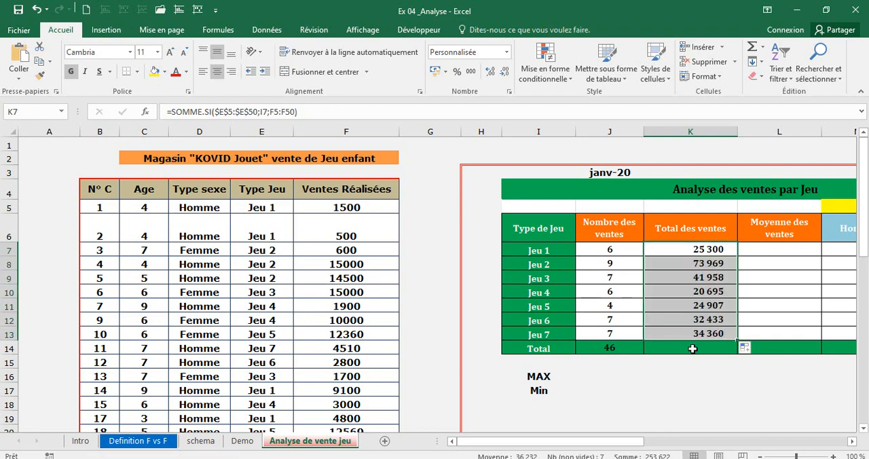
click(693, 348)
text(=somme)
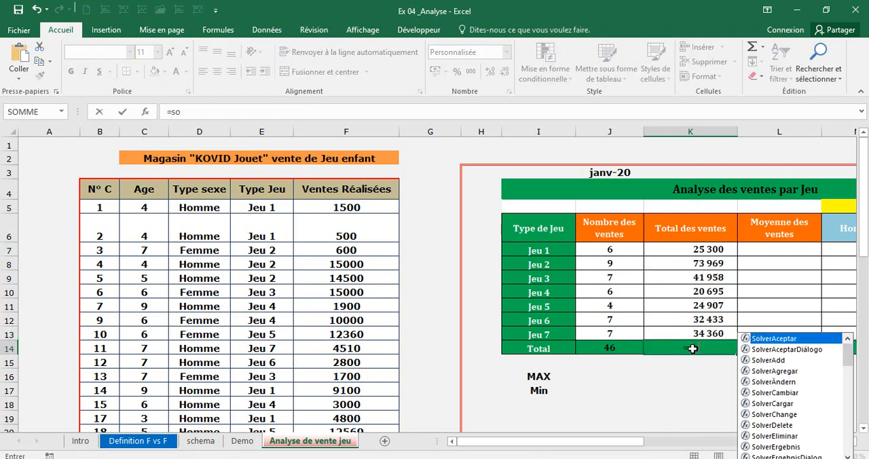
text(()
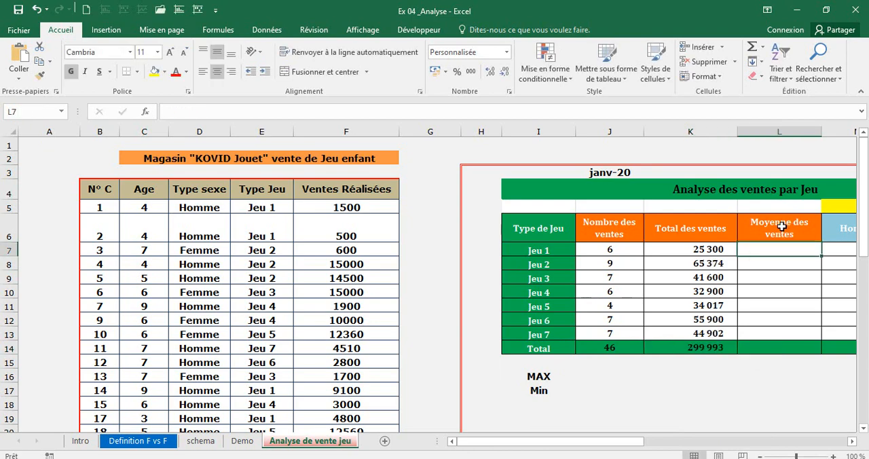
Copy the text of the K7 formula, =SOMME.SI($E$5:$E$50;I7;$F$5:$F$50), into L7 under Moyenne des ventes.
click(710, 249)
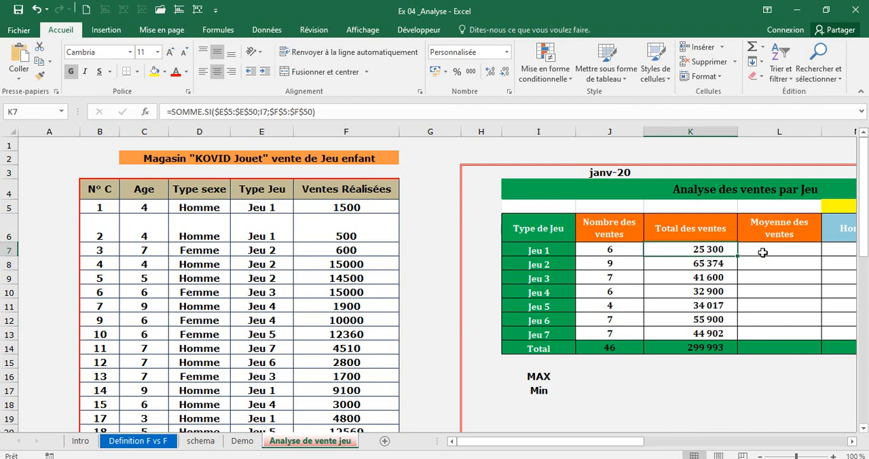
click(765, 252)
click(715, 248)
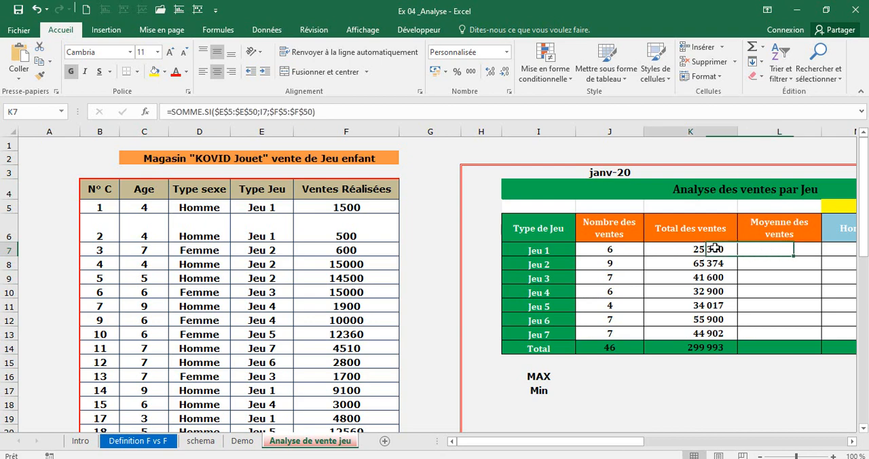
click(763, 247)
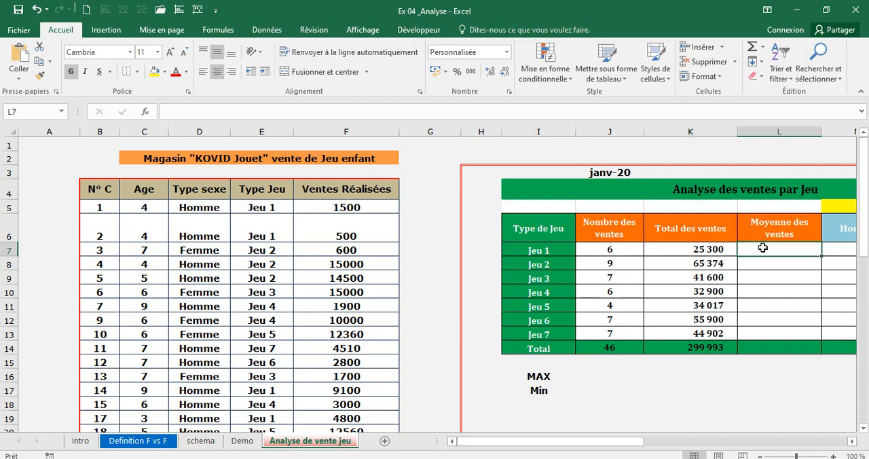
click(721, 249)
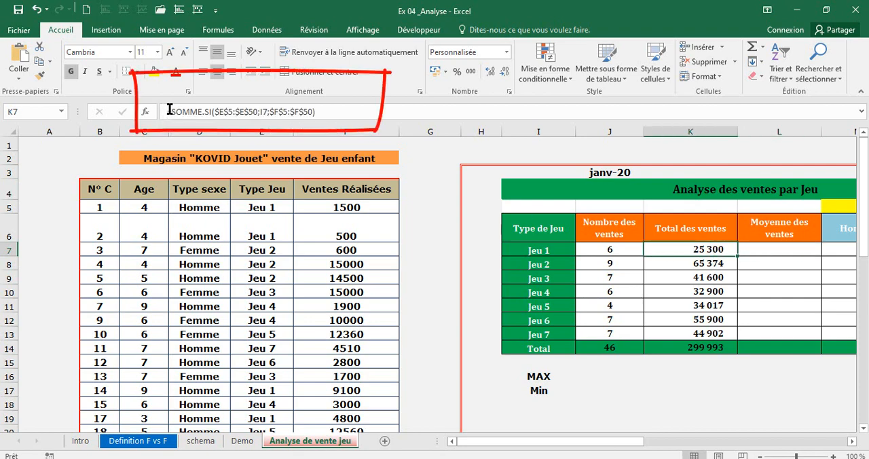
click(280, 113)
drag(168, 111, 326, 111)
key(ctrl+c)
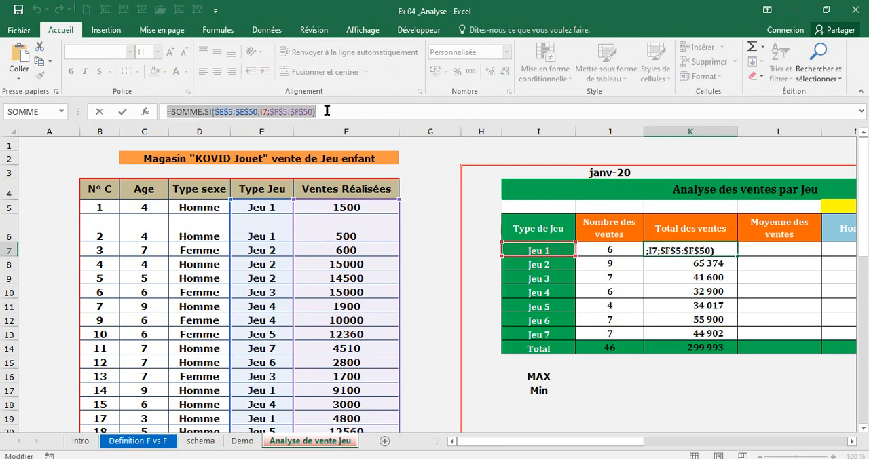
key(Return)
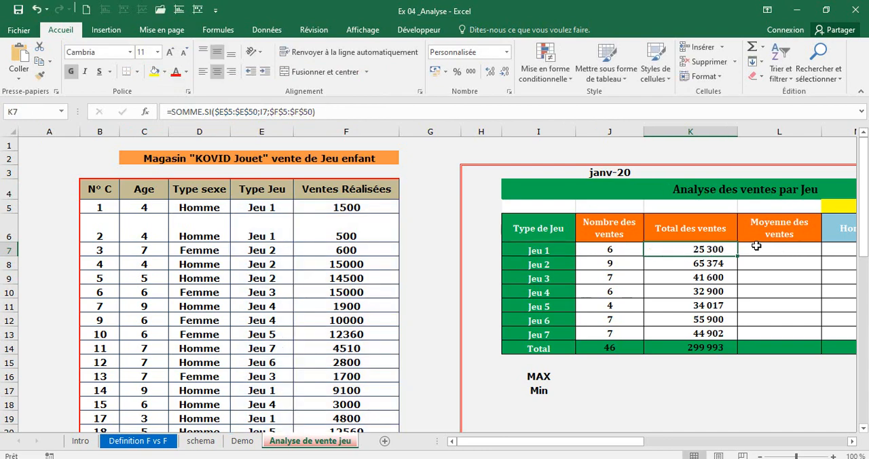
click(757, 249)
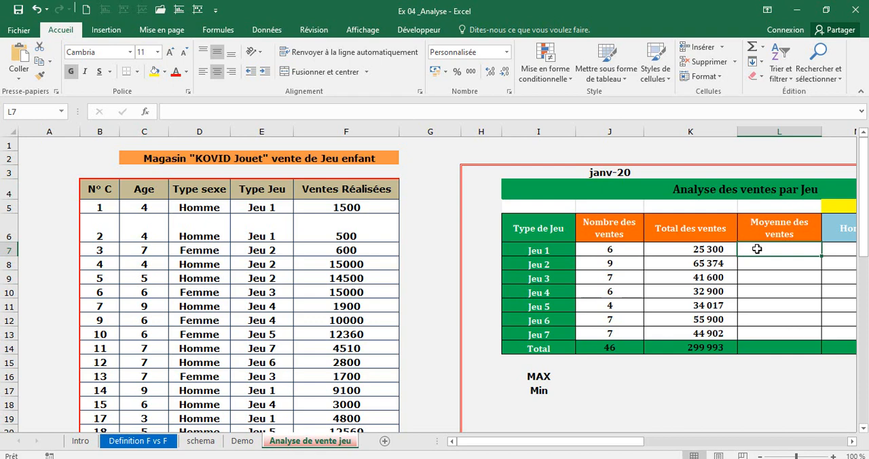
key(ctrl+v)
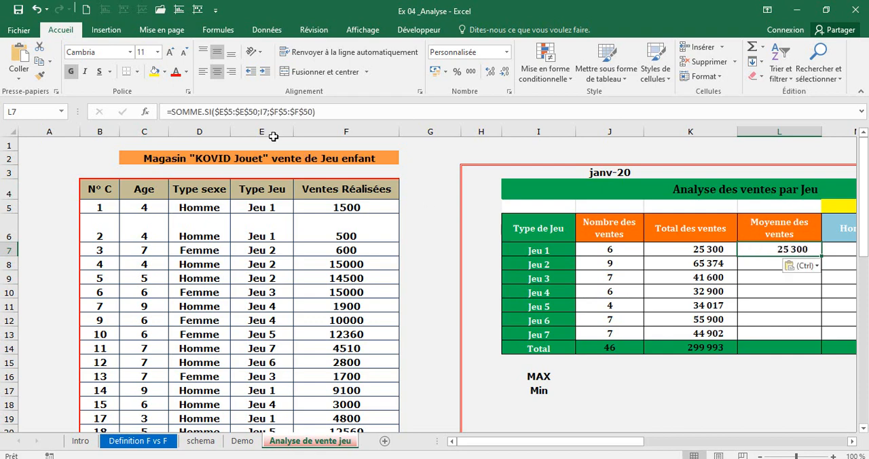
Replace the function in the L7 formula with MOYENNE.SI, keeping the same arguments, and review the finished formula.
click(203, 111)
key(BackSpace)
key(BackSpace)
key(BackSpace)
key(BackSpace)
key(BackSpace)
key(BackSpace)
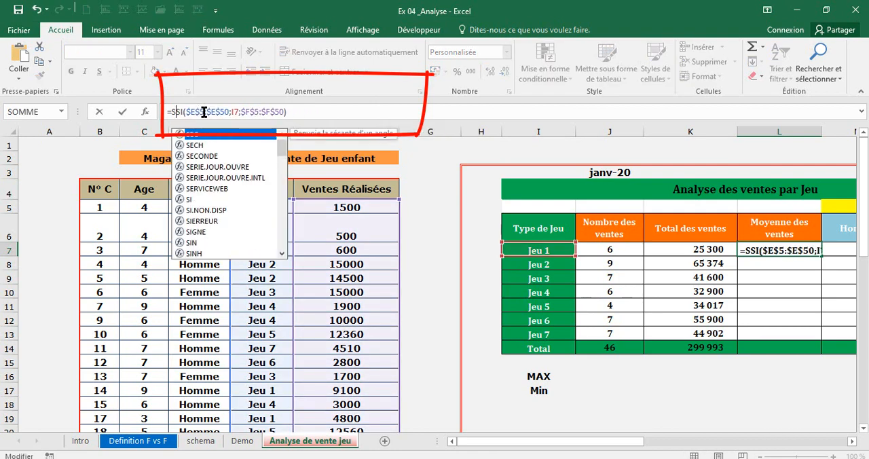
text(moyenne)
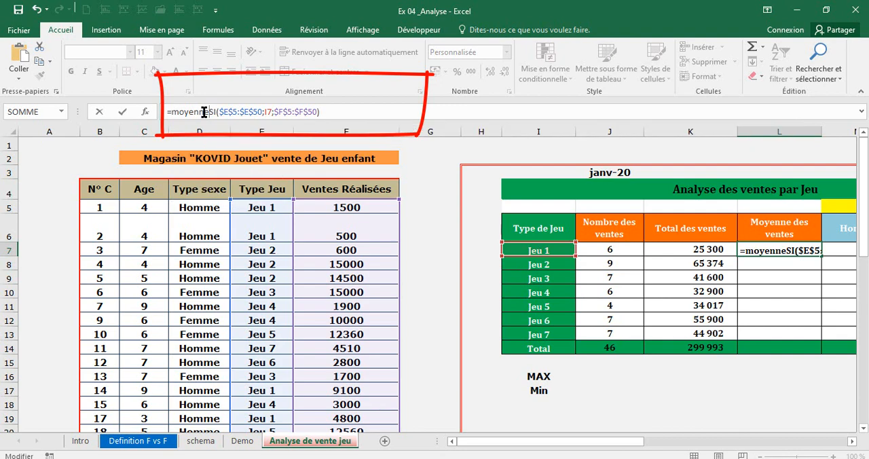
text(.)
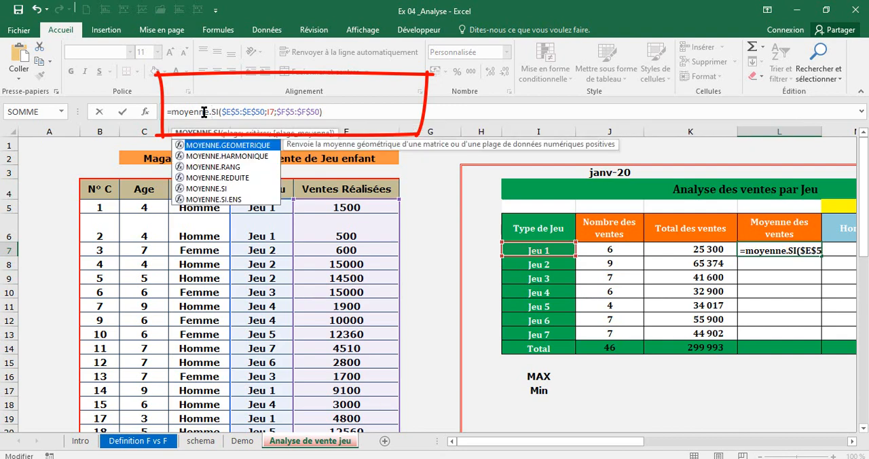
key(Return)
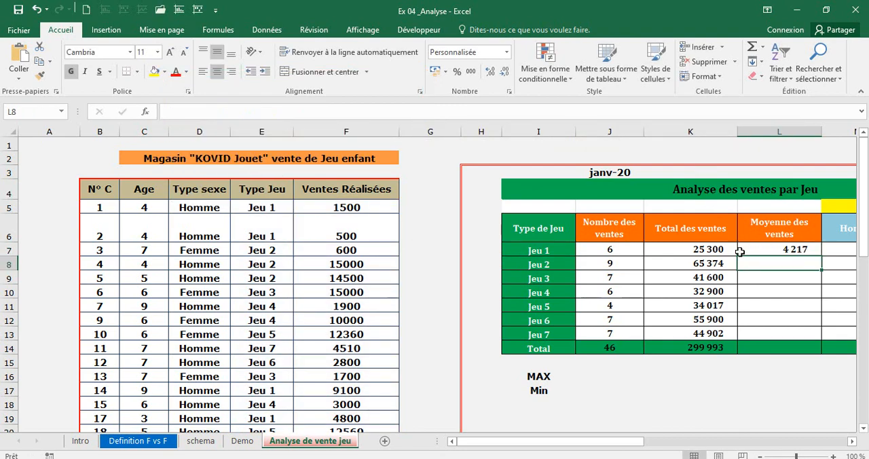
double_click(772, 252)
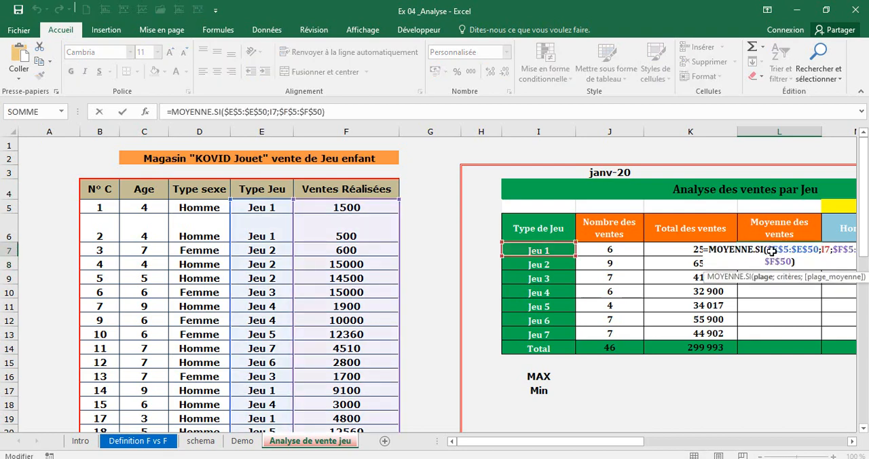
key(Return)
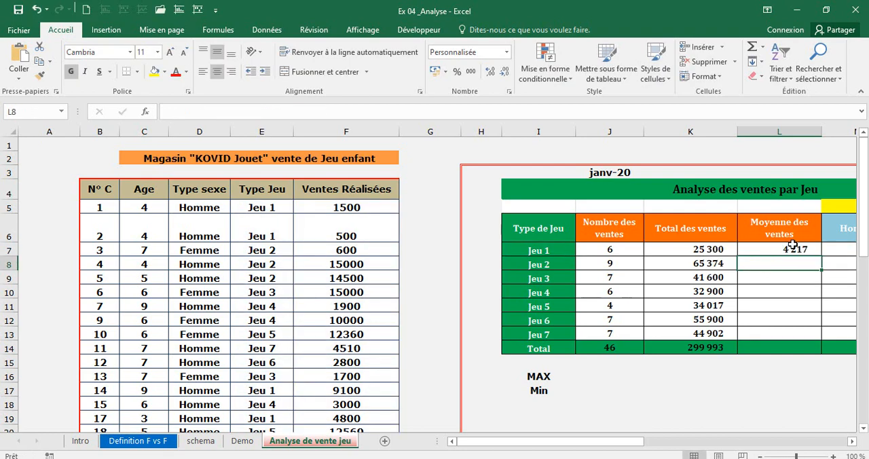
Cross-check the Jeu 1 average by entering =K7/J7 in M7, and clear the cell again.
click(835, 246)
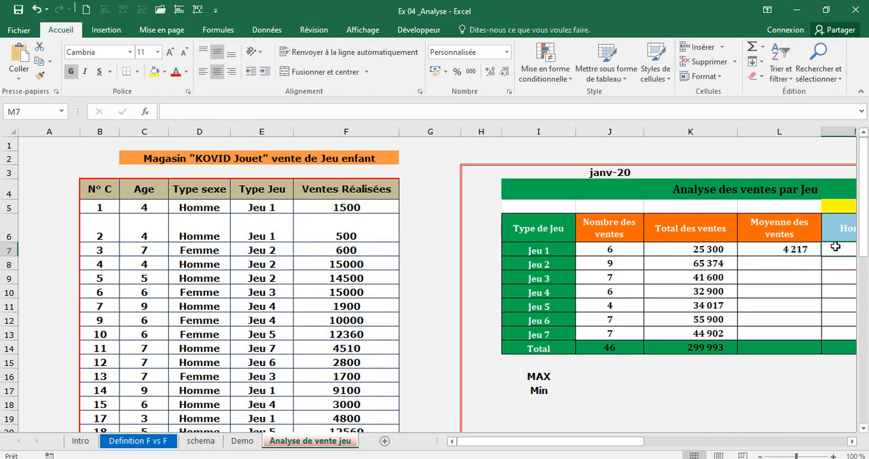
text(+)
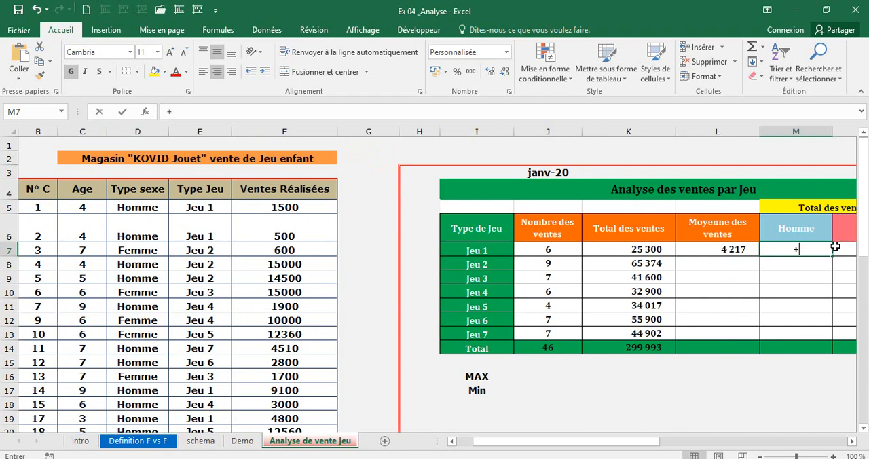
key(BackSpace)
text(=)
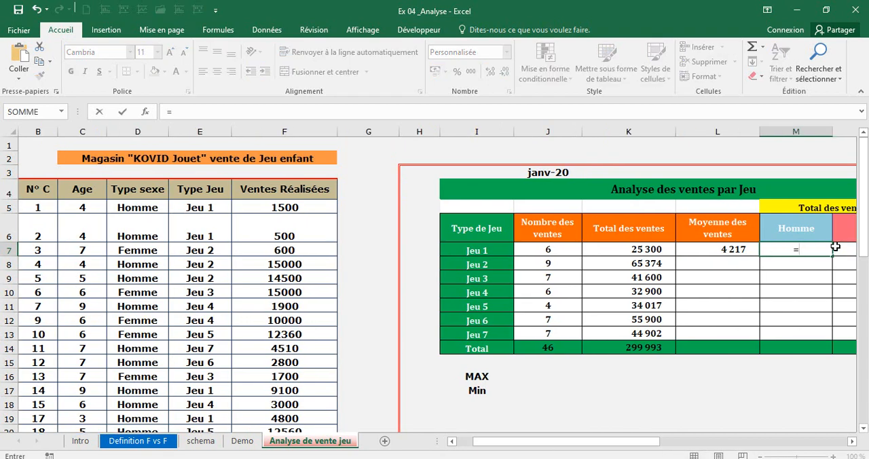
click(630, 248)
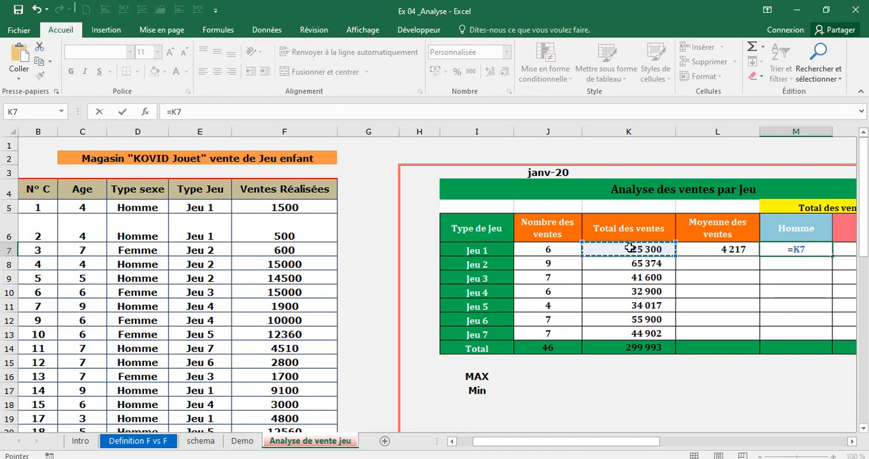
text(/)
click(559, 247)
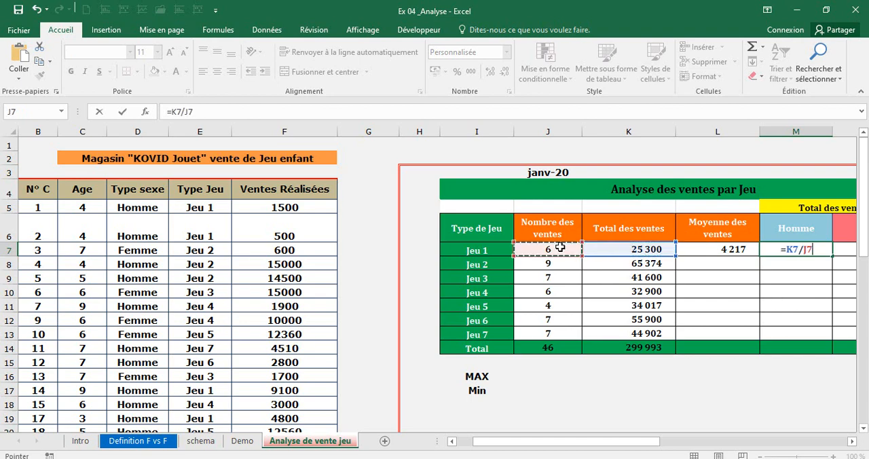
key(Return)
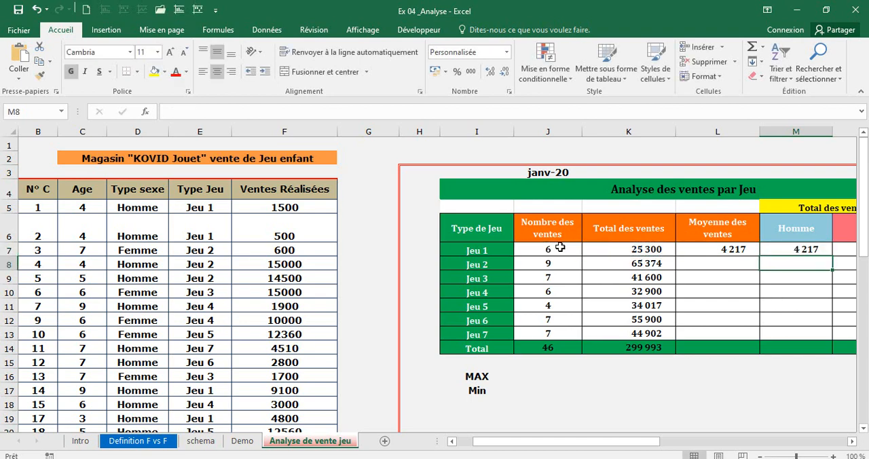
click(822, 249)
key(BackSpace)
key(Return)
Copy the L7 Moyenne des ventes formula down to L13 and extend the K14 SOMME total to L14.
click(749, 249)
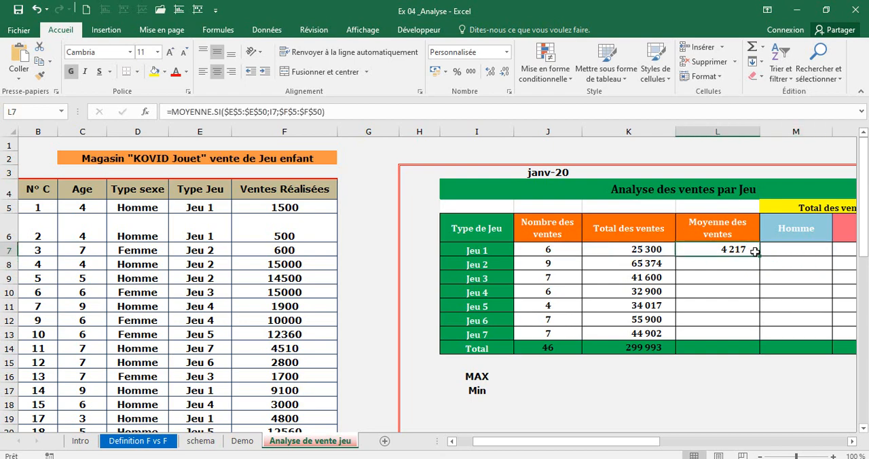
drag(759, 257, 756, 343)
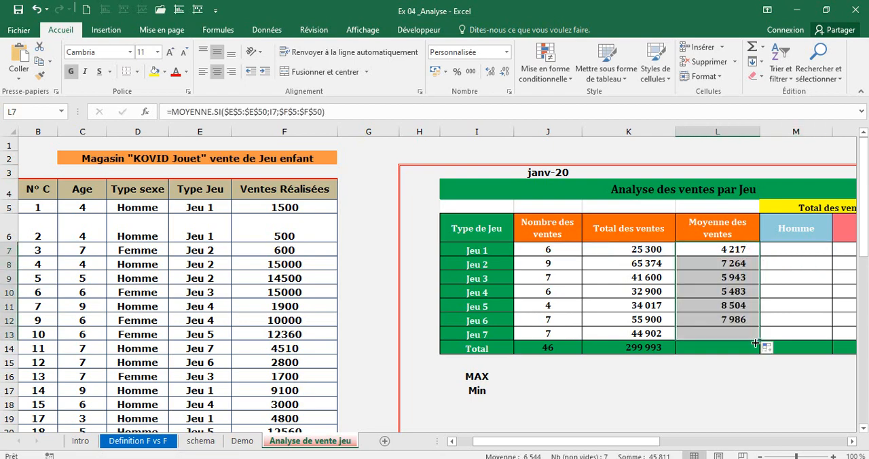
click(669, 346)
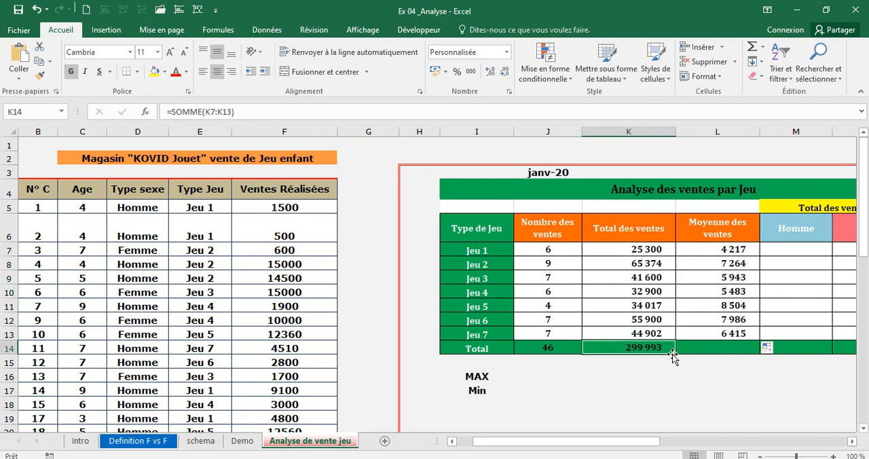
drag(677, 355, 718, 351)
click(719, 367)
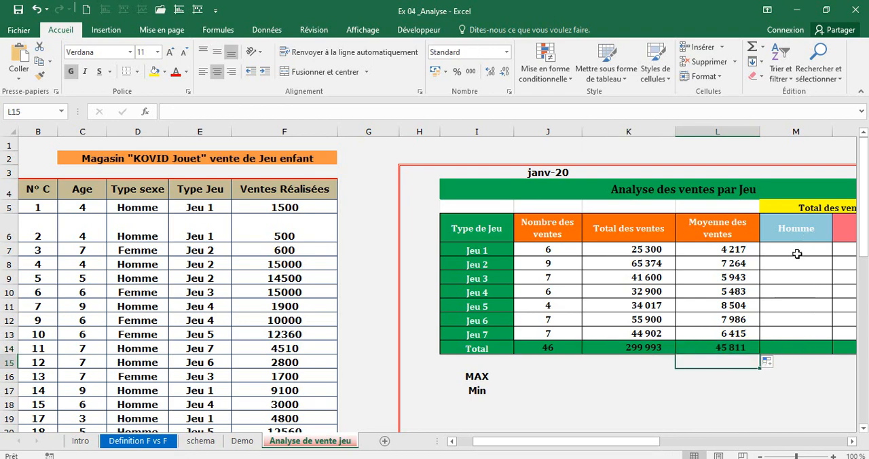
Examine the Total des ventes Sexe block, matching the Homme and Femme columns with the game types in column I.
click(797, 252)
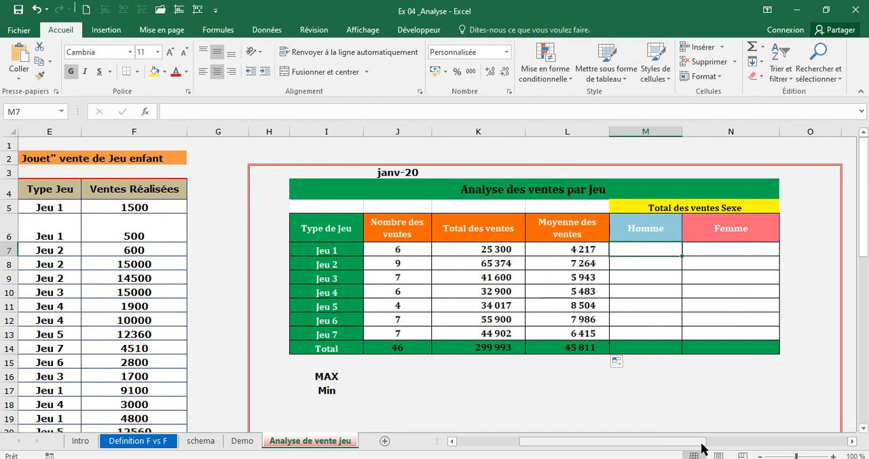
drag(661, 208, 733, 343)
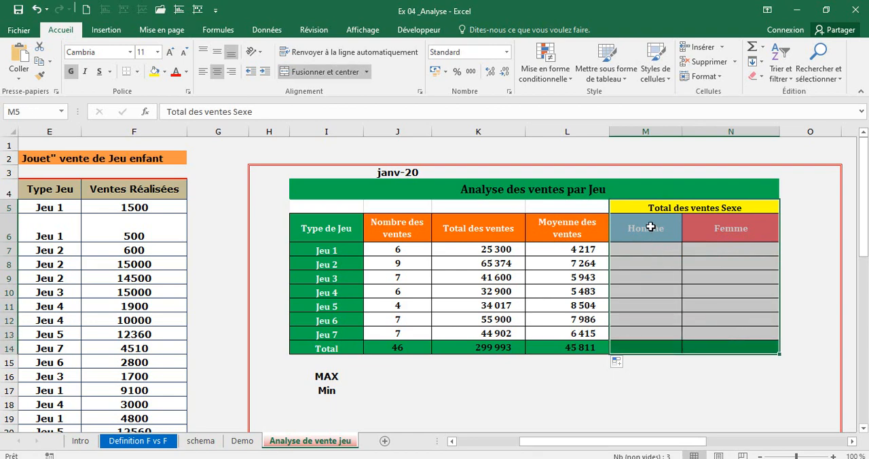
click(650, 227)
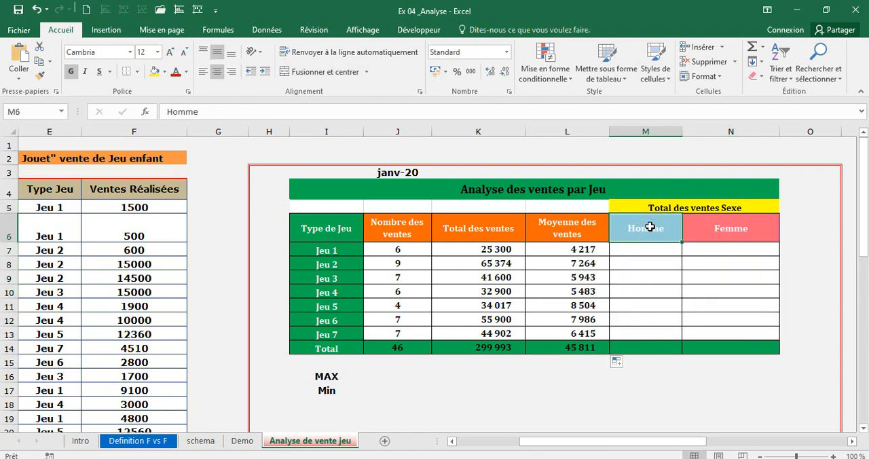
click(323, 245)
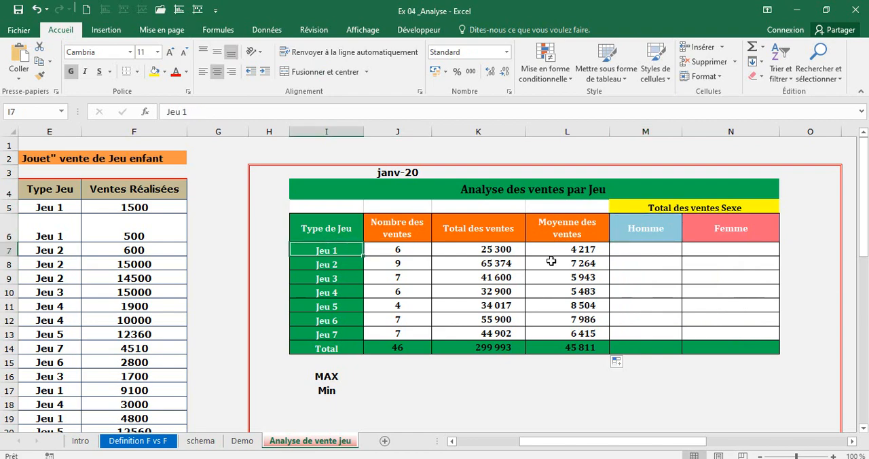
click(656, 249)
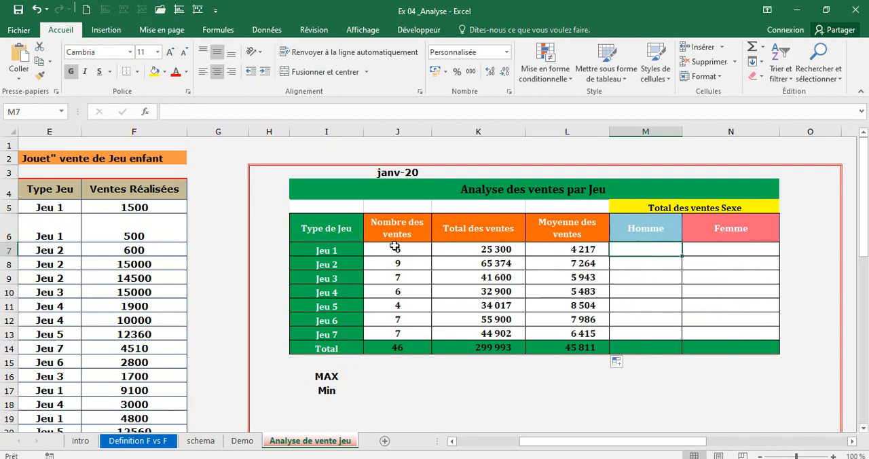
click(337, 249)
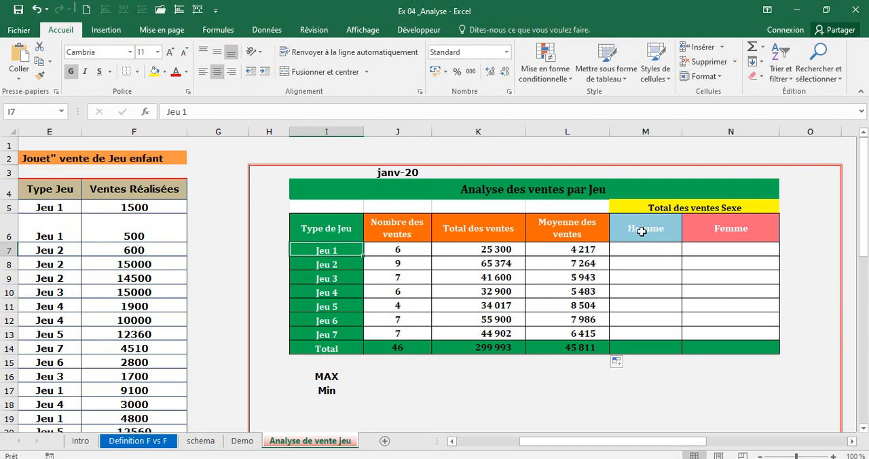
click(640, 229)
click(713, 231)
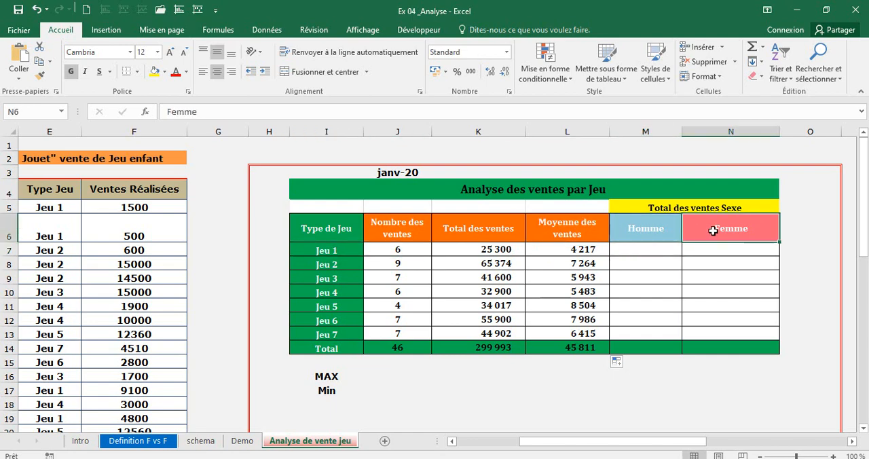
click(315, 265)
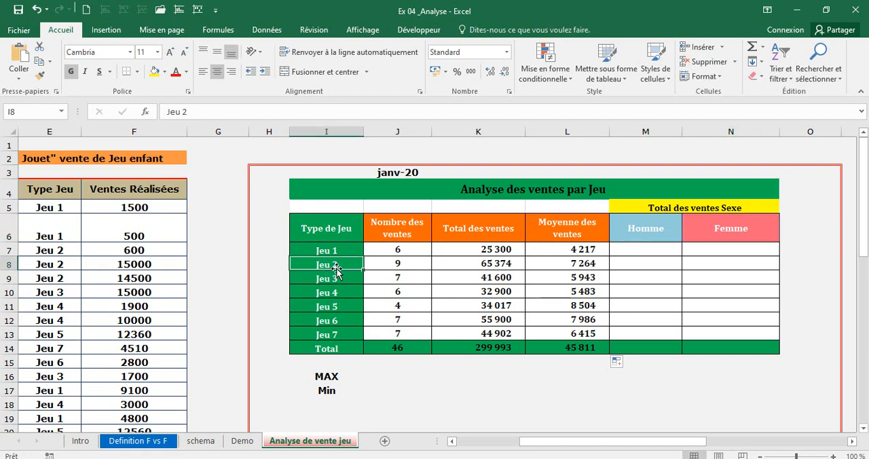
click(639, 232)
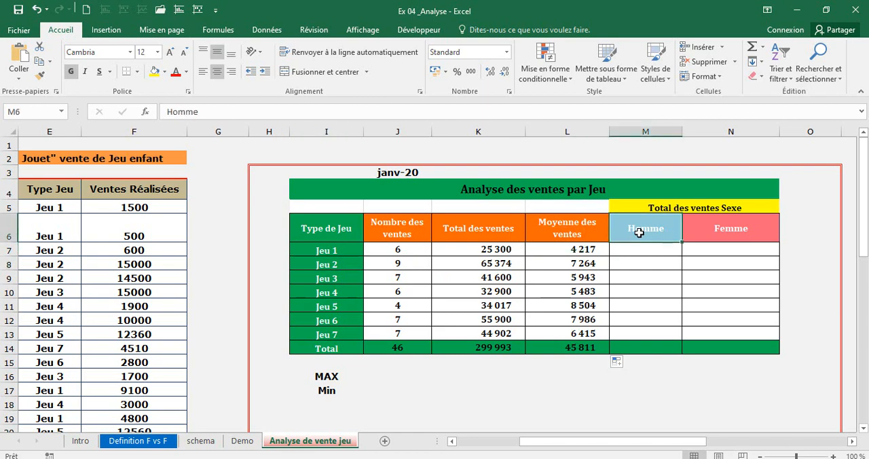
click(746, 227)
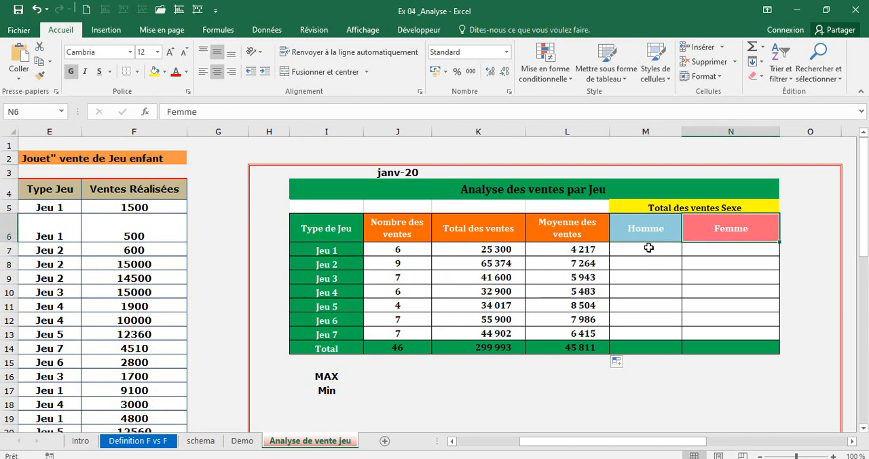
Select the Homme cells M7:M13 and start a SOMME.SI.ENS formula in M7.
click(649, 245)
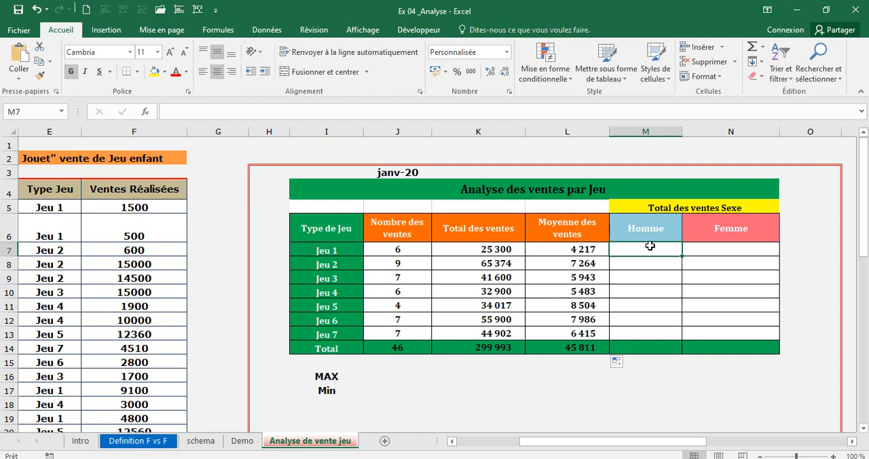
drag(650, 246, 658, 337)
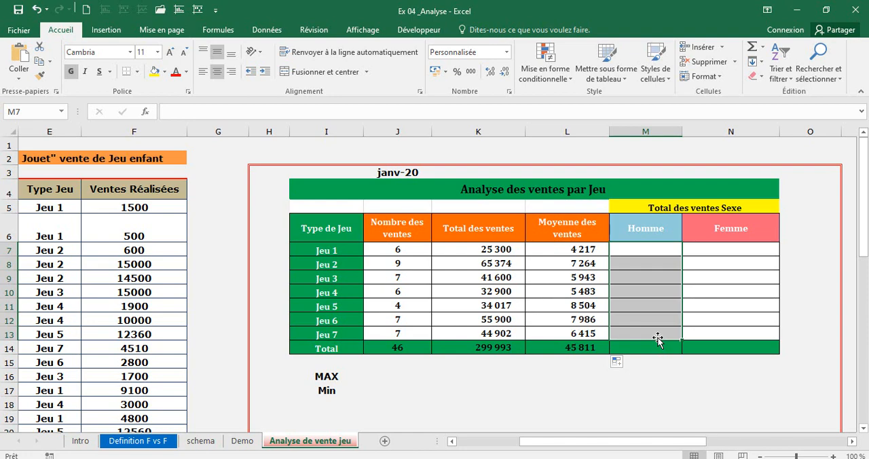
text(=s)
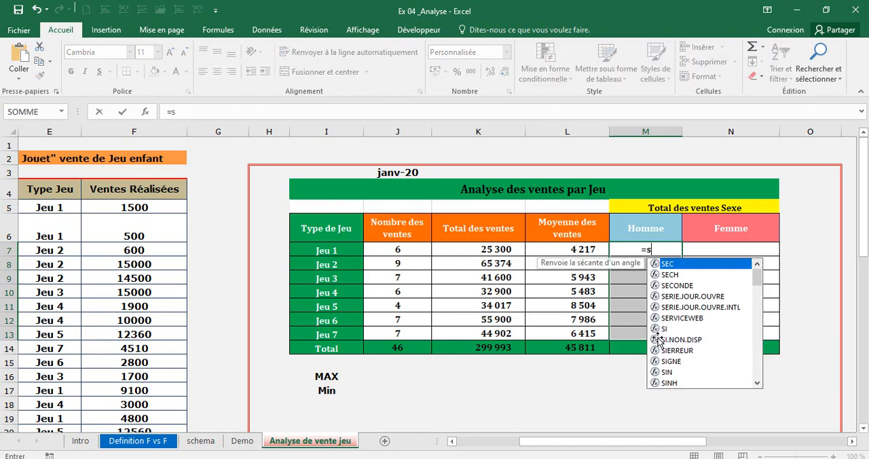
text(omme)
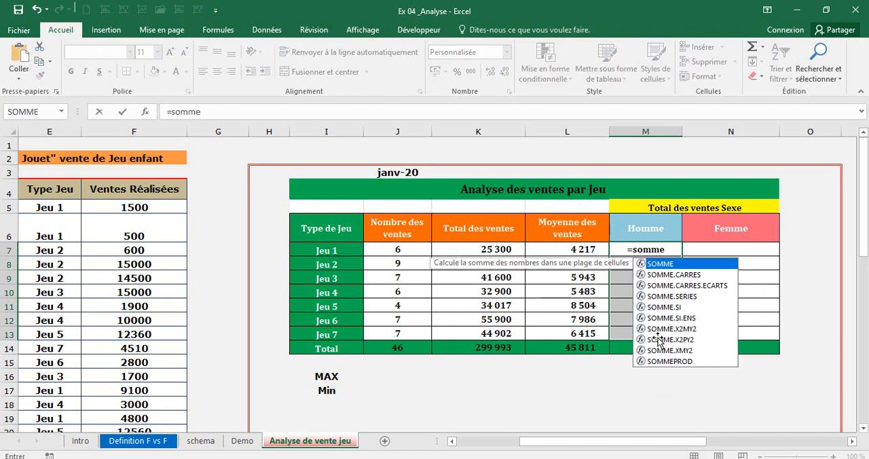
text(.)
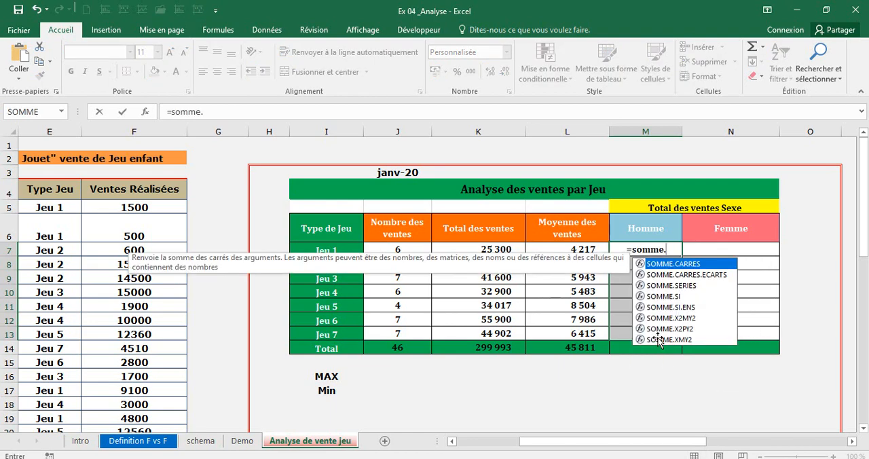
text(SI)
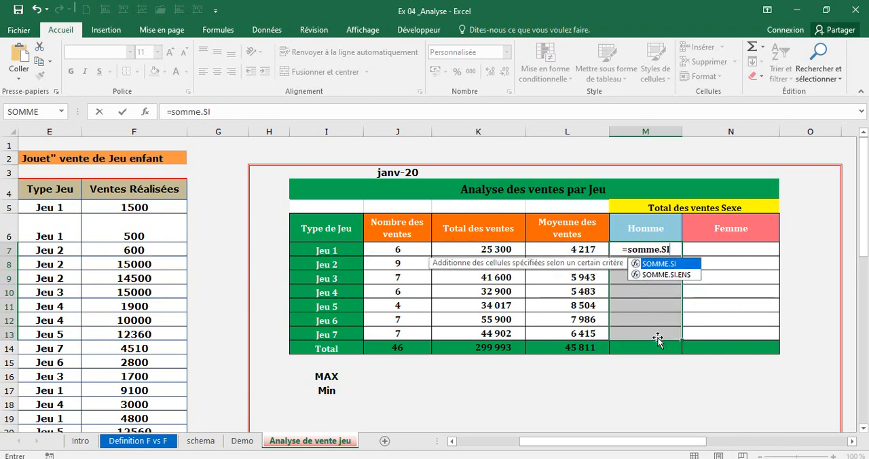
key(Down)
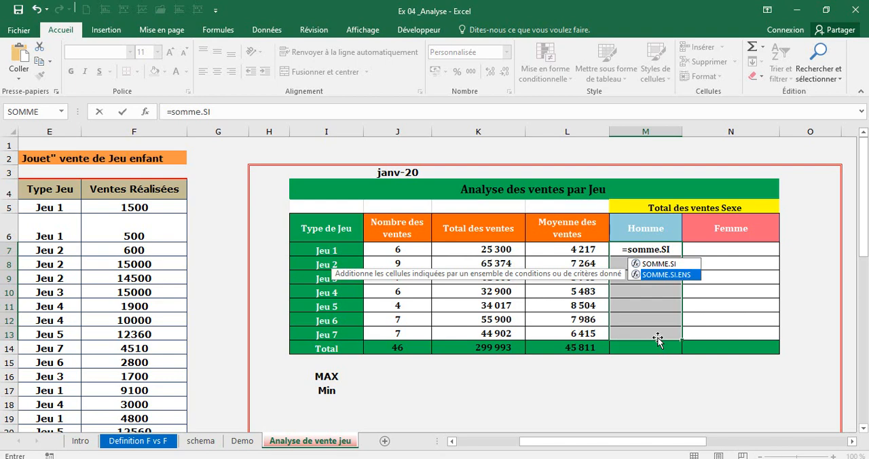
double_click(671, 275)
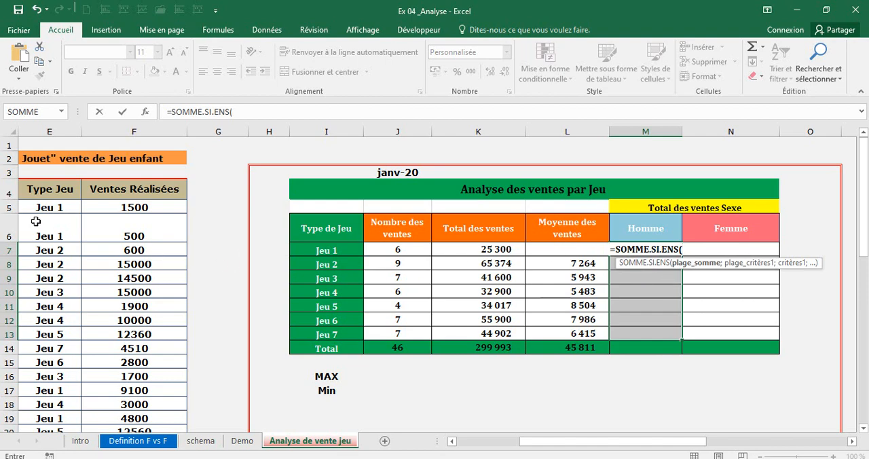
Set the sum range of the M7 formula to the Ventes Réalisées cells as the absolute reference $F$5:$F$50.
click(158, 207)
drag(158, 207, 149, 384)
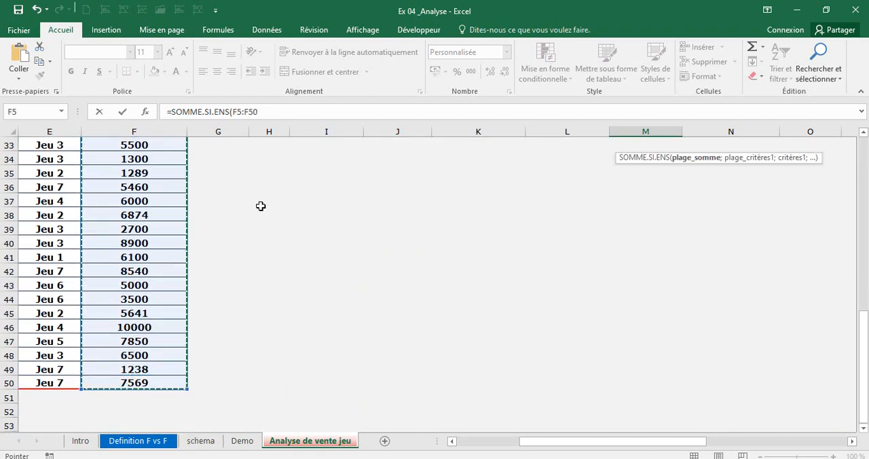
click(271, 109)
key(F4)
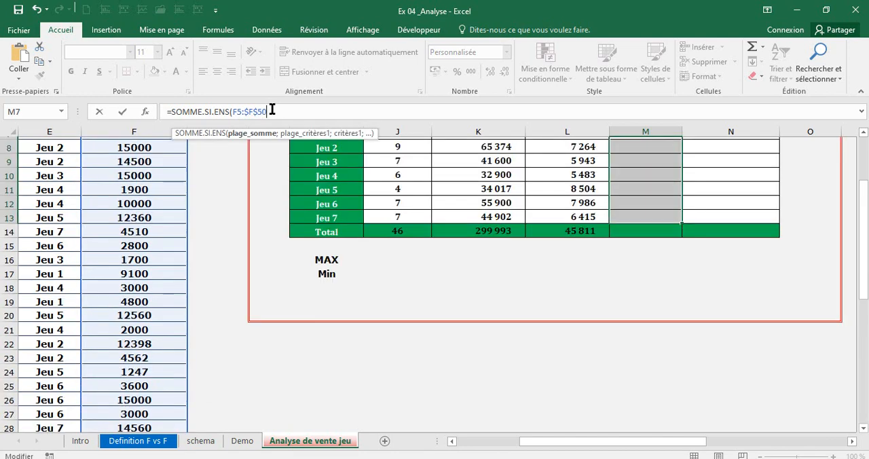
click(241, 112)
key(F4)
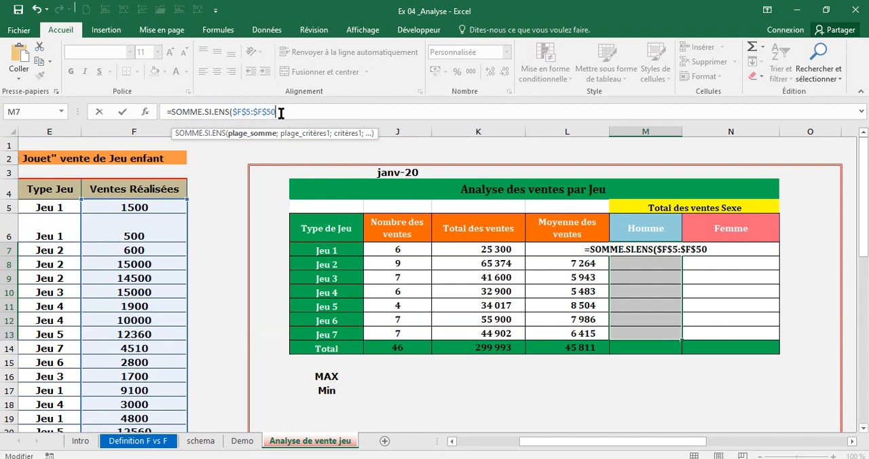
Set the first criteria range of the M7 formula to the Type Jeu cells as the absolute reference $E$5:$E$50.
text(.)
key(BackSpace)
text(;)
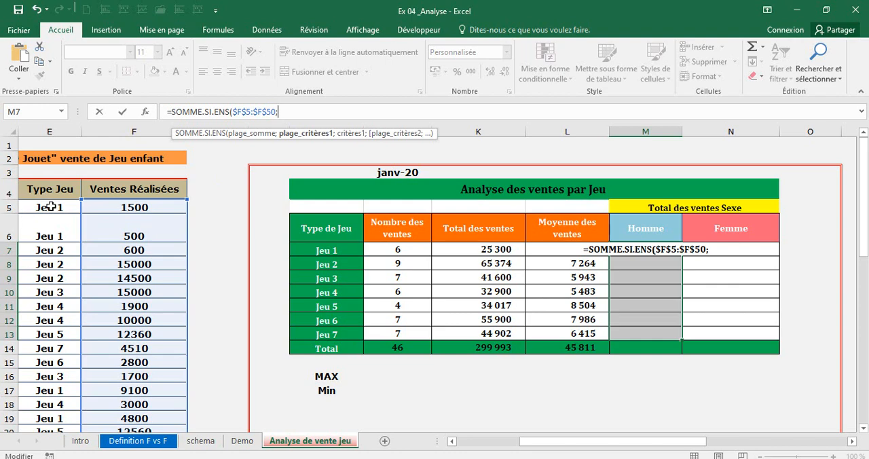
mouse_move(50, 207)
mouse_down()
mouse_move(43, 206)
mouse_move(43, 450)
mouse_move(50, 405)
mouse_up()
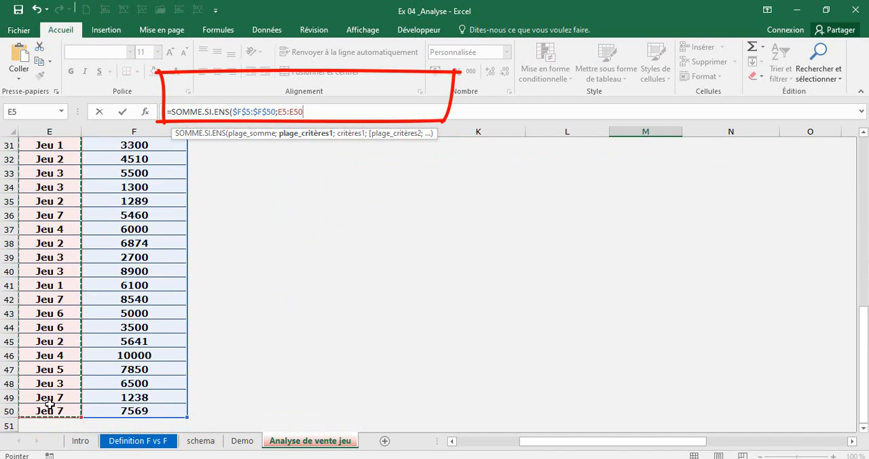
key(F4)
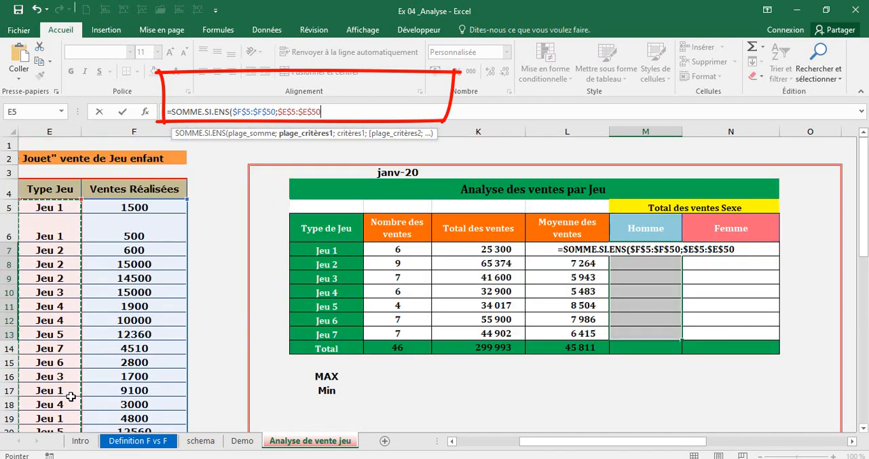
text(;")
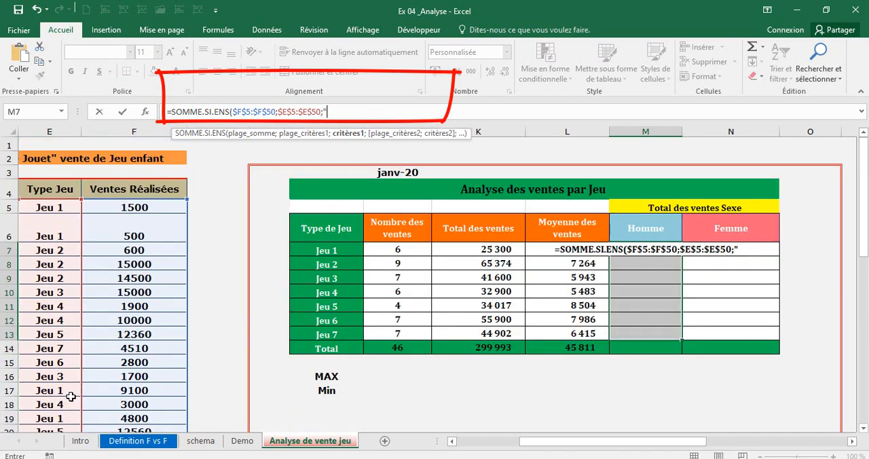
text(J)
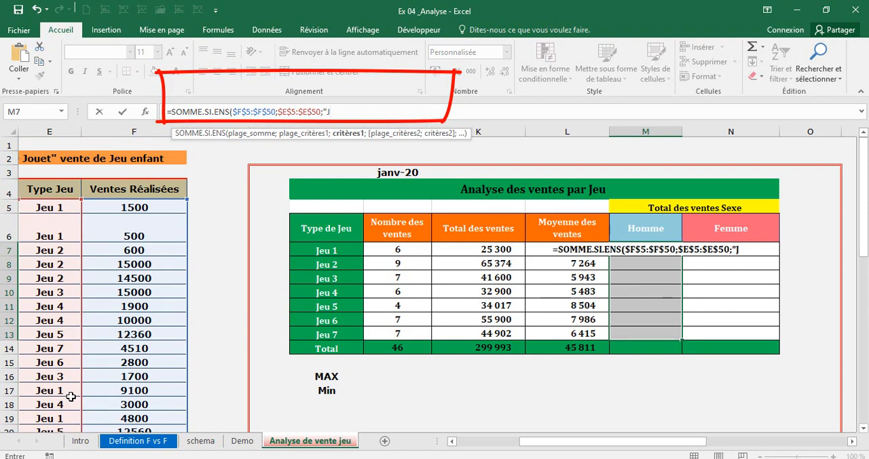
text(eu1)
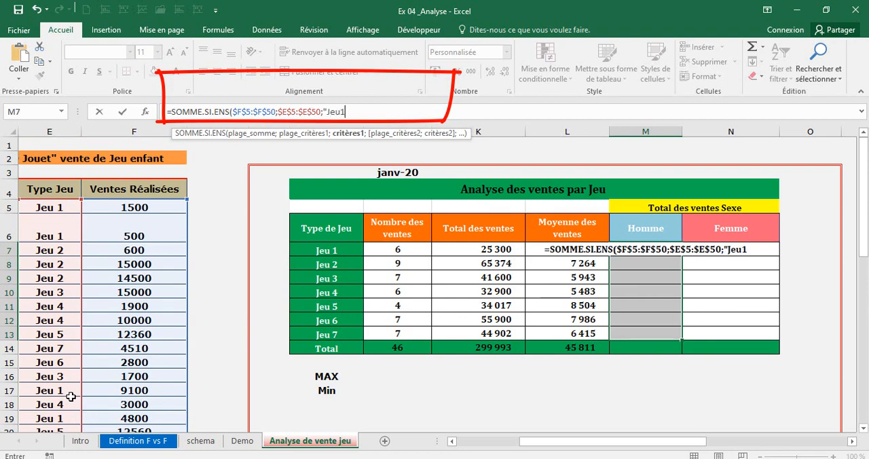
key(BackSpace)
key(BackSpace)
key(BackSpace)
key(BackSpace)
key(BackSpace)
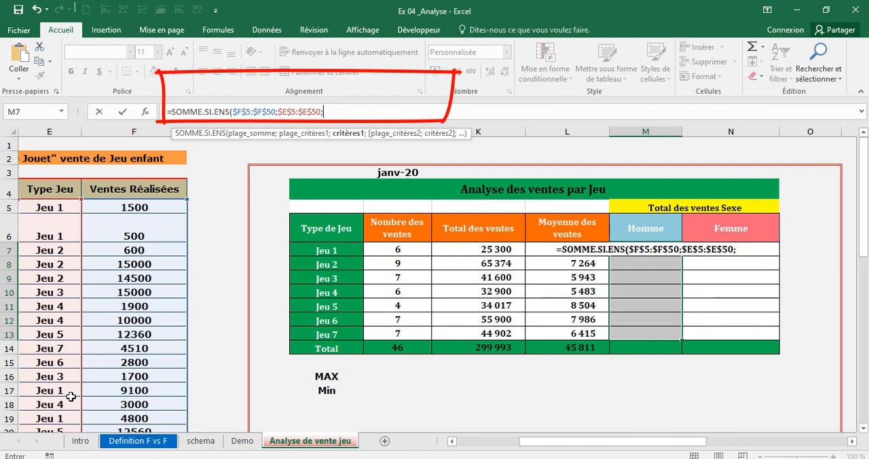
Use cell I7, the Jeu 1 label, as the first criterion of the M7 formula.
text(i)
key(BackSpace)
text(I7;)
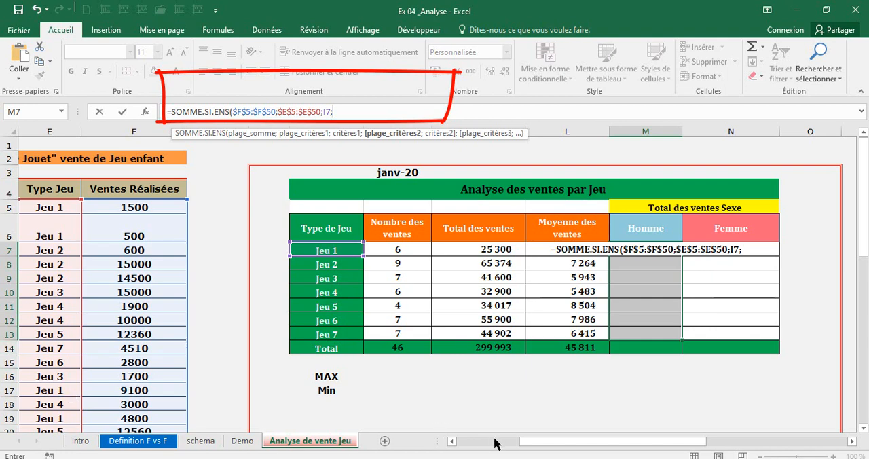
Set the second criteria range of the M7 formula to the Type sexe cells as the absolute reference $D$5:$D$50.
drag(516, 445, 462, 451)
click(193, 207)
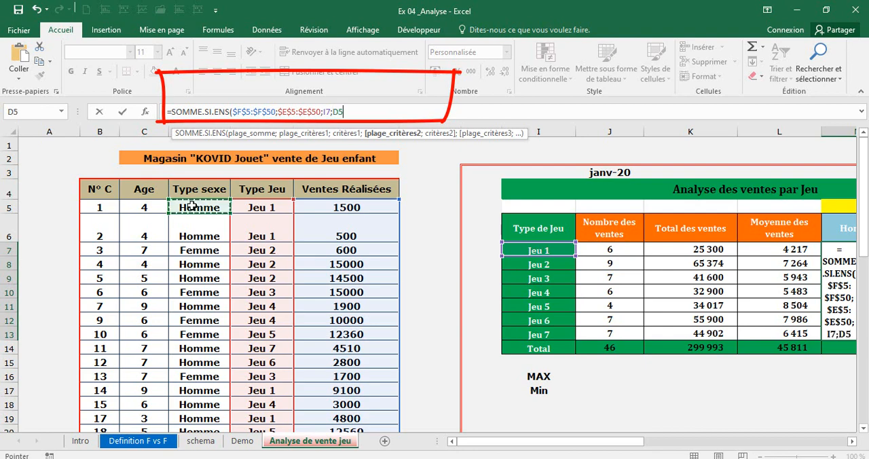
drag(192, 207, 200, 394)
drag(205, 429, 205, 397)
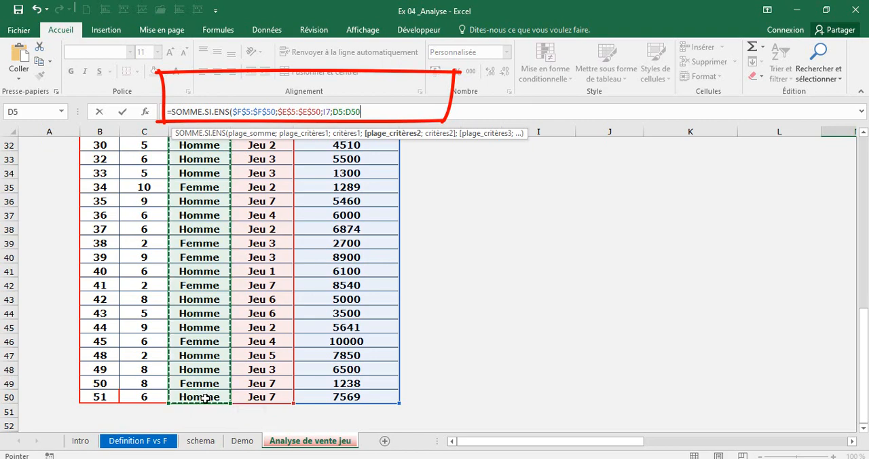
key(F4)
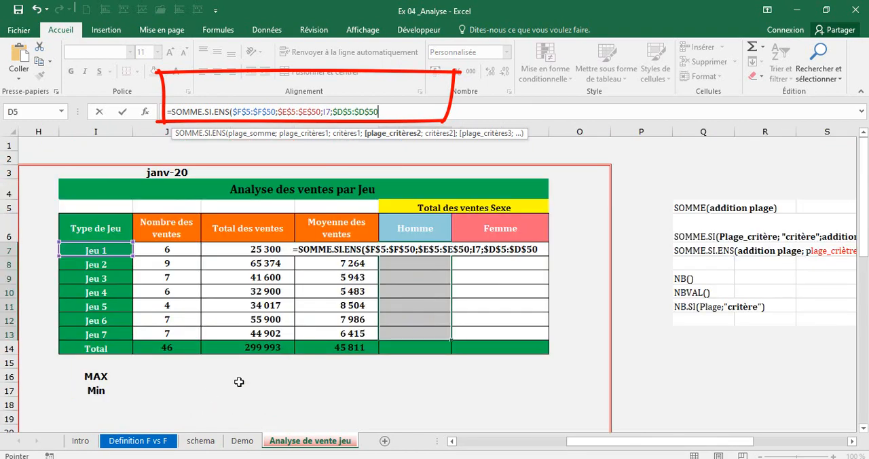
Enter "Homme" as the second criterion, close the SOMME.SI.ENS formula and fill it into all of M7:M13.
text(;)
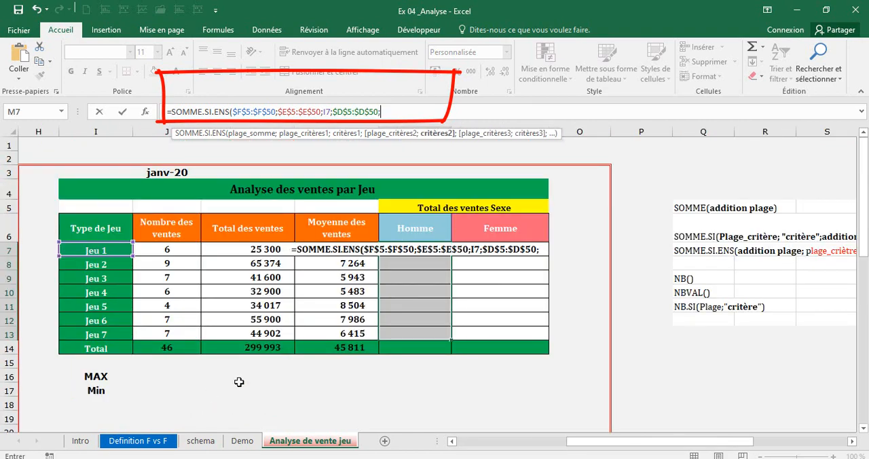
text(")
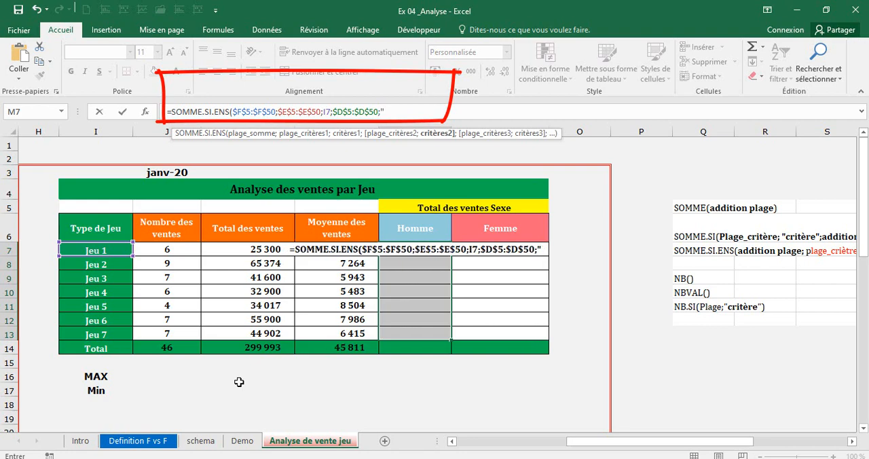
text(Homm)
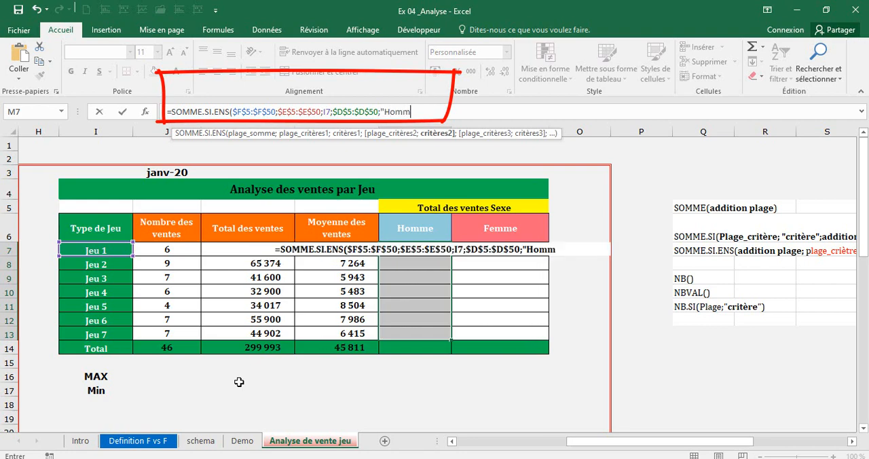
text(e")
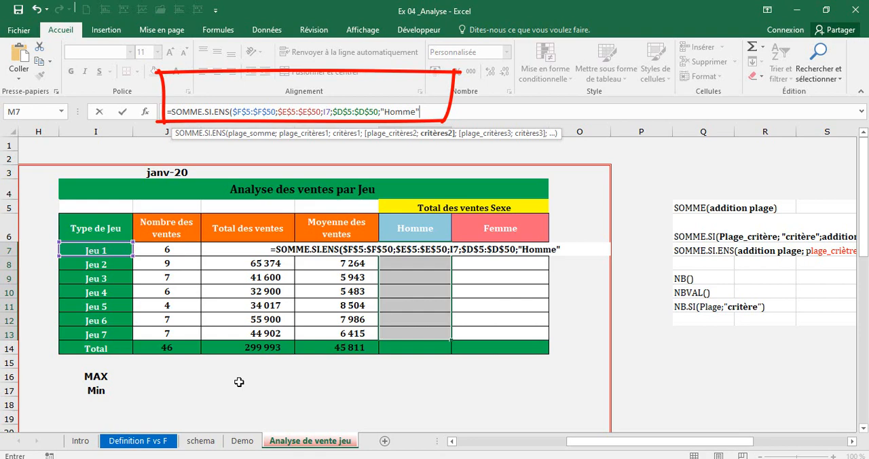
text())
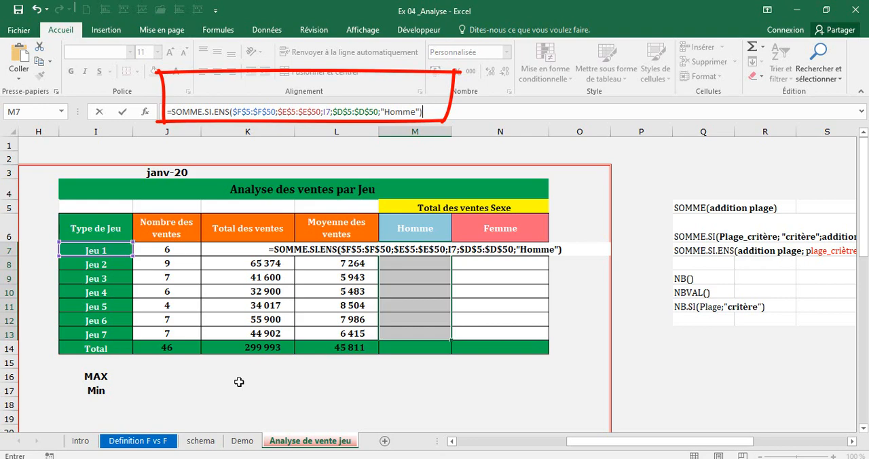
key(ctrl+Return)
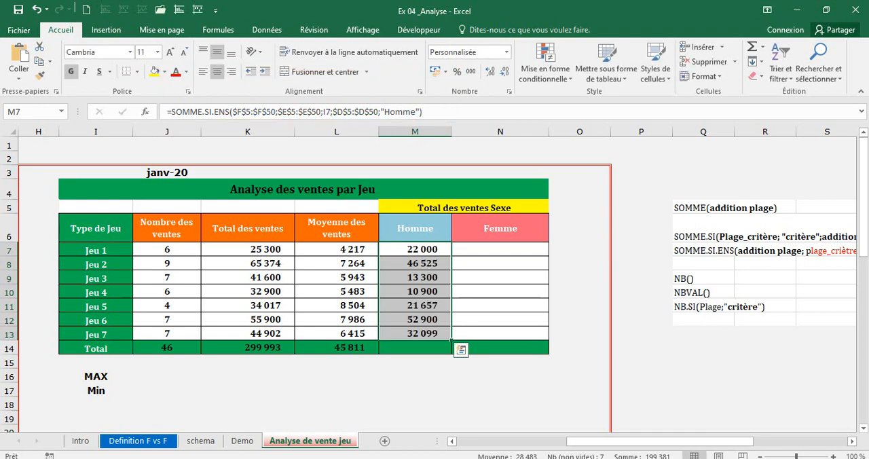
Replace the "Homme" text criterion in the M7 formula with the absolute reference $M$6.
click(432, 250)
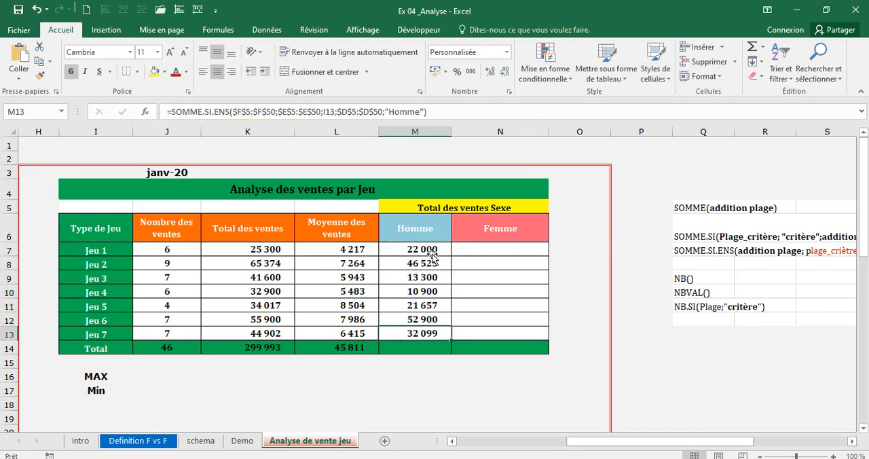
double_click(431, 249)
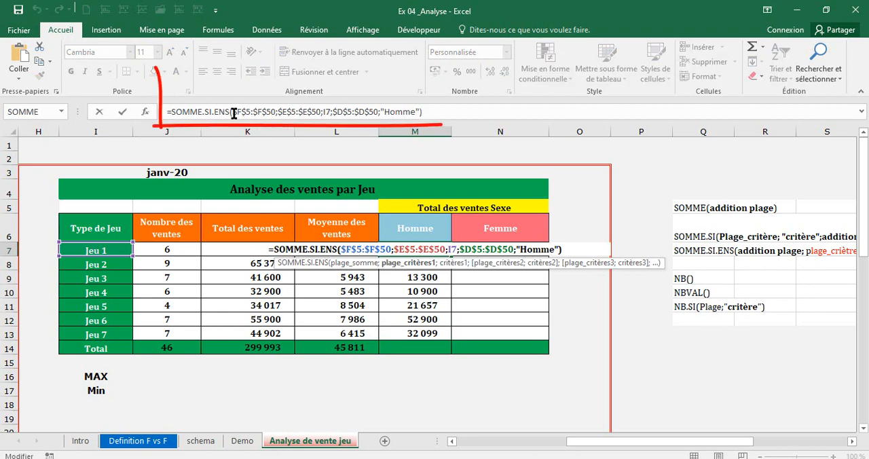
drag(233, 112, 419, 113)
click(420, 113)
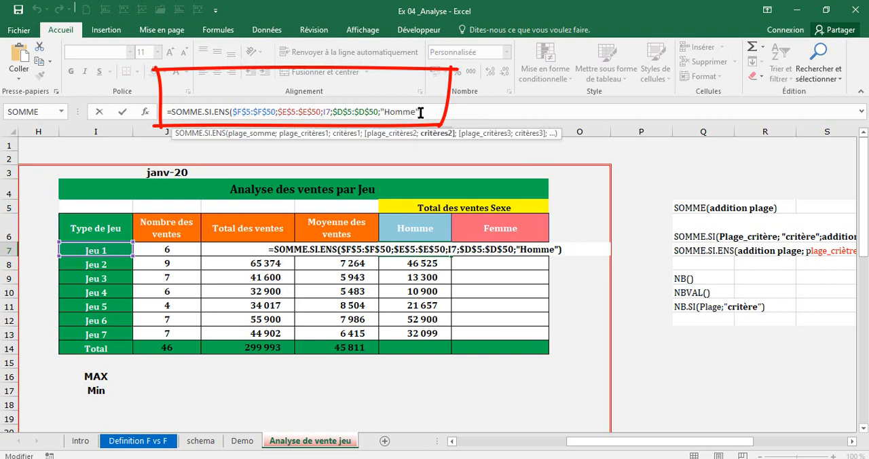
key(BackSpace)
key(BackSpace)
key(BackSpace)
key(BackSpace)
key(BackSpace)
key(BackSpace)
key(BackSpace)
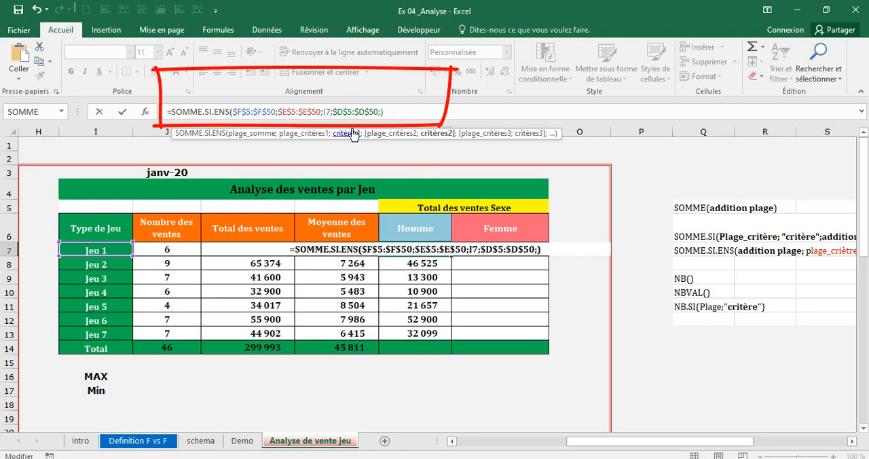
drag(353, 134, 363, 151)
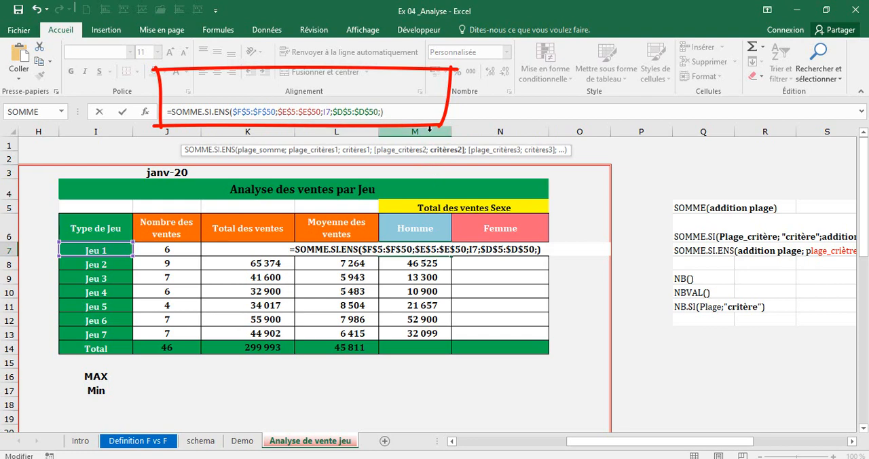
click(419, 232)
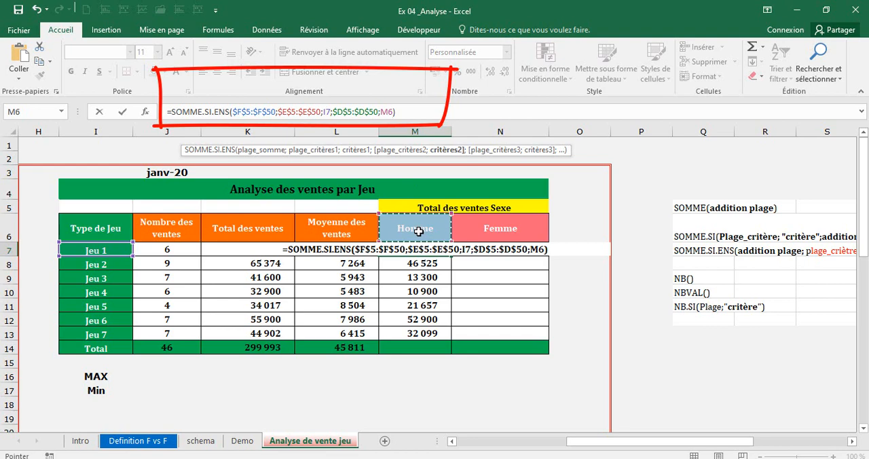
key(F4)
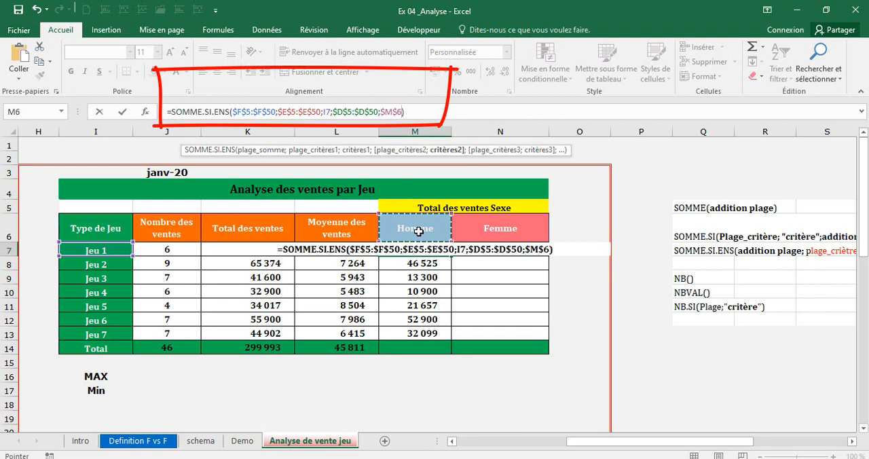
key(Return)
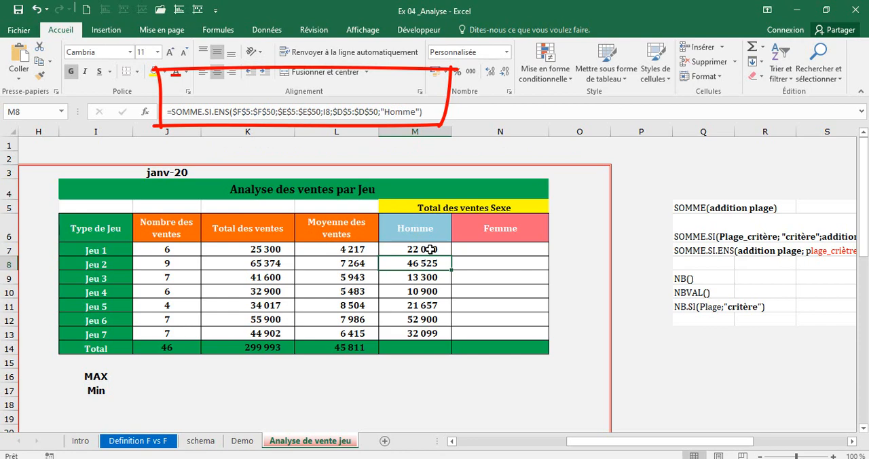
Copy the M7 formula down to M13 and extend the L14 SOMME total across to N14.
click(430, 250)
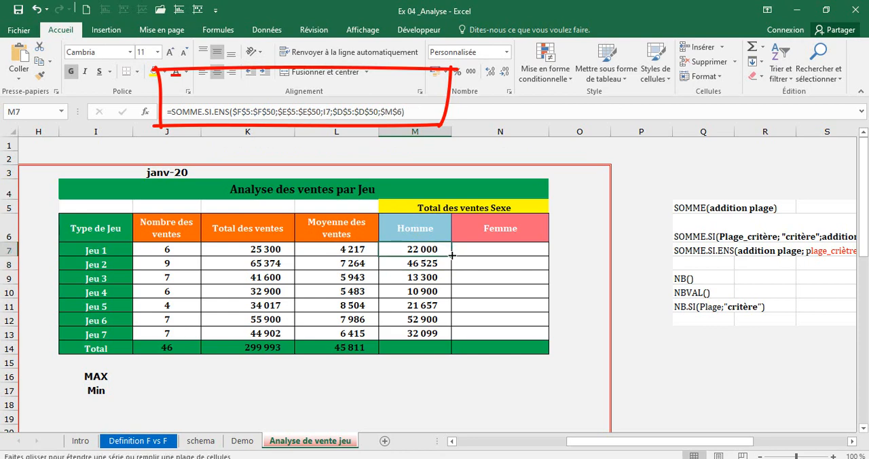
drag(452, 256, 447, 341)
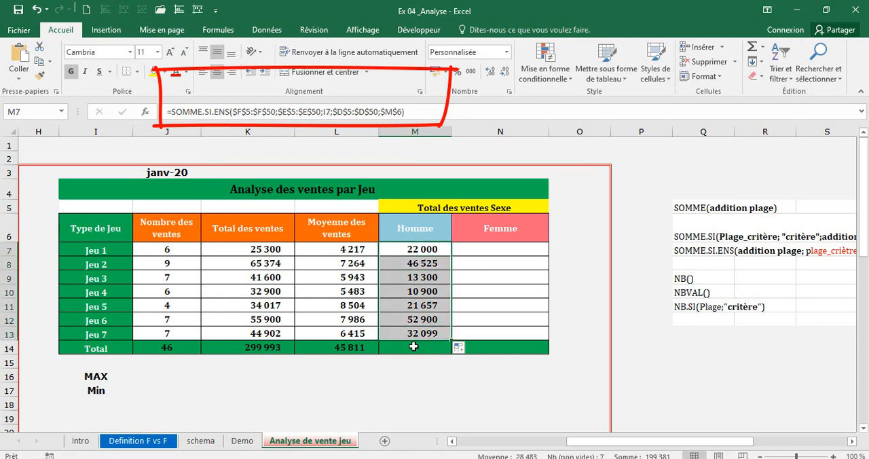
click(366, 348)
drag(379, 355, 534, 358)
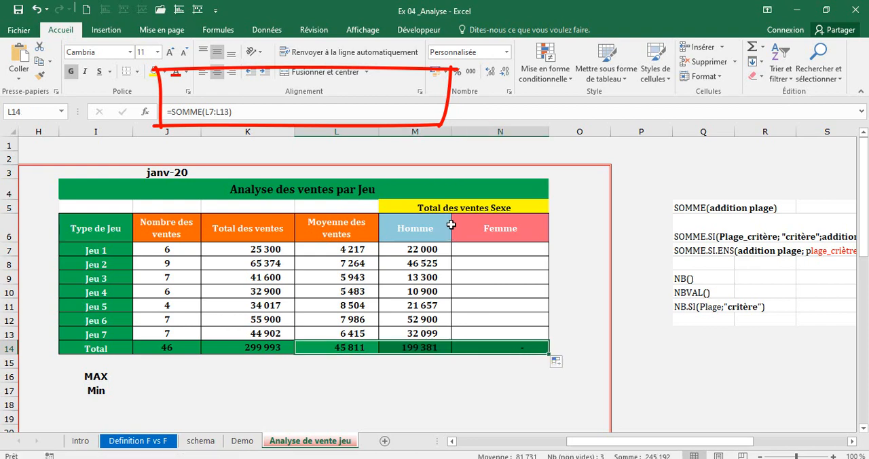
Copy the SOMME.SI.ENS formula text from M7 and paste it unchanged into the Femme cell N7.
click(468, 245)
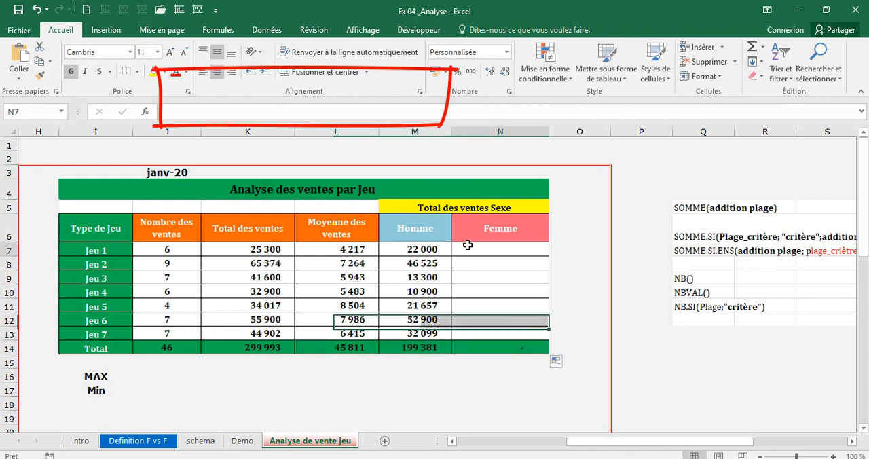
click(417, 250)
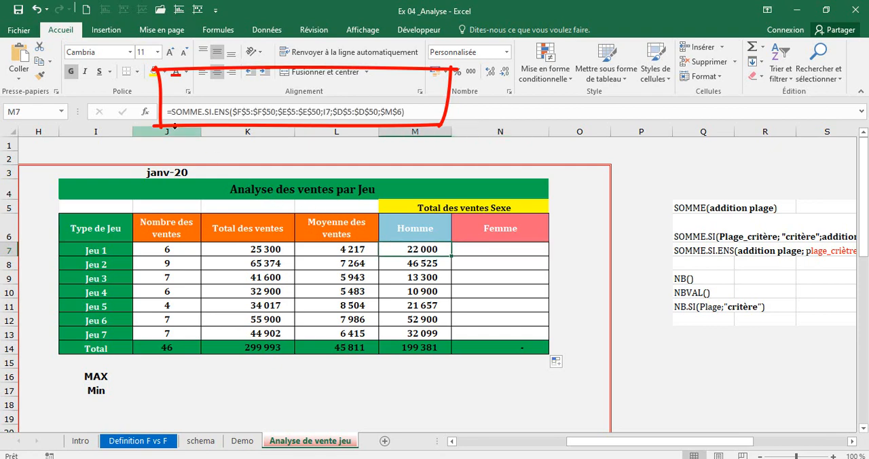
drag(167, 112, 411, 126)
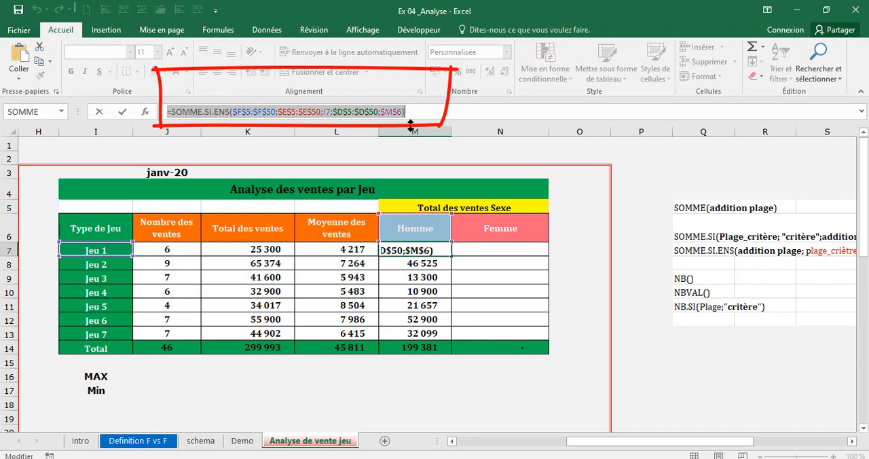
key(Escape)
click(496, 253)
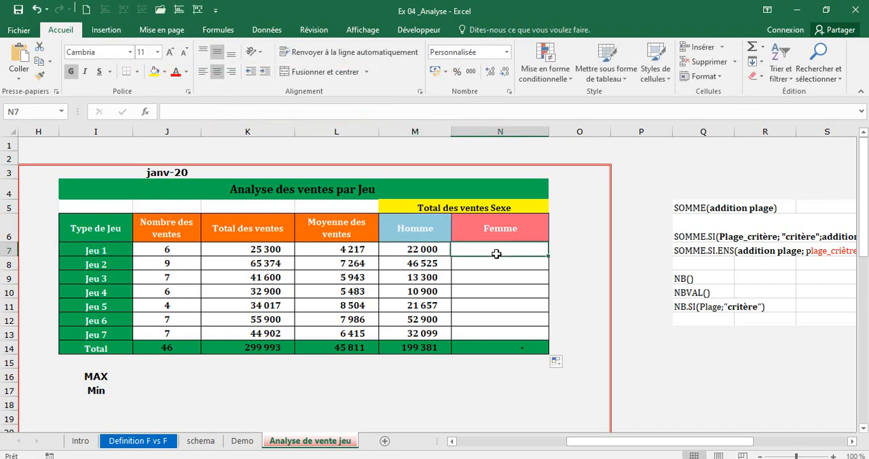
key(ctrl+v)
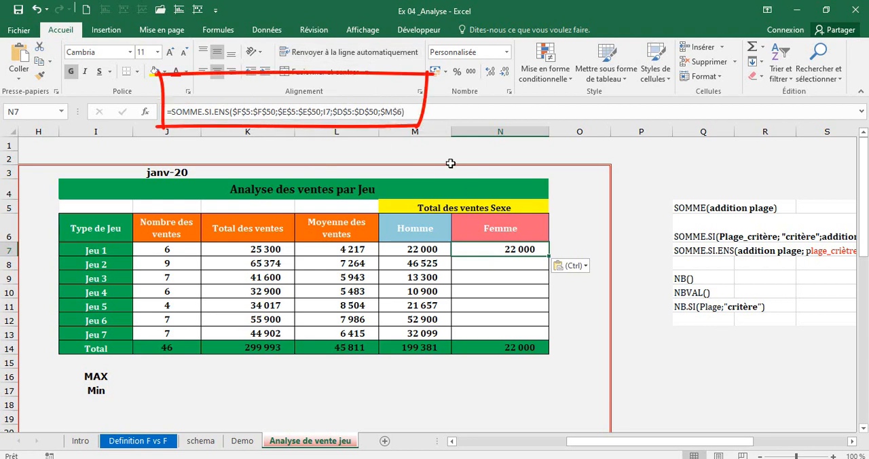
Change the last criterion of the N7 SOMME.SI.ENS formula to $N$6 and fill the formula down to N13.
double_click(483, 247)
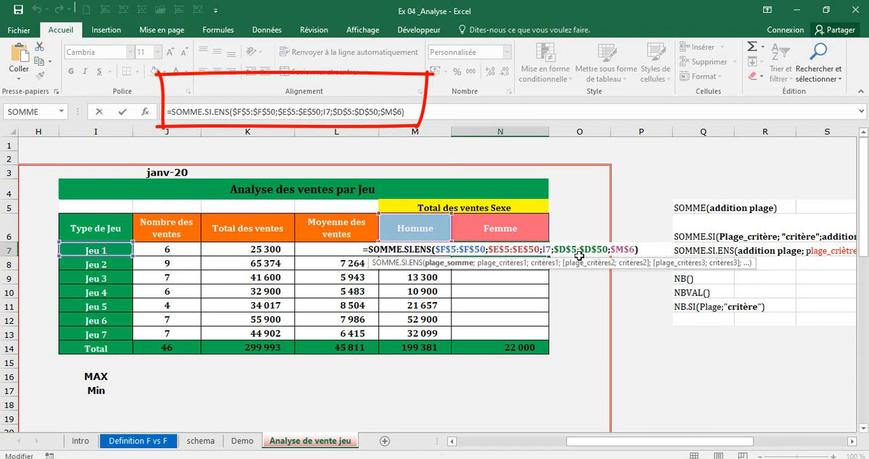
click(624, 250)
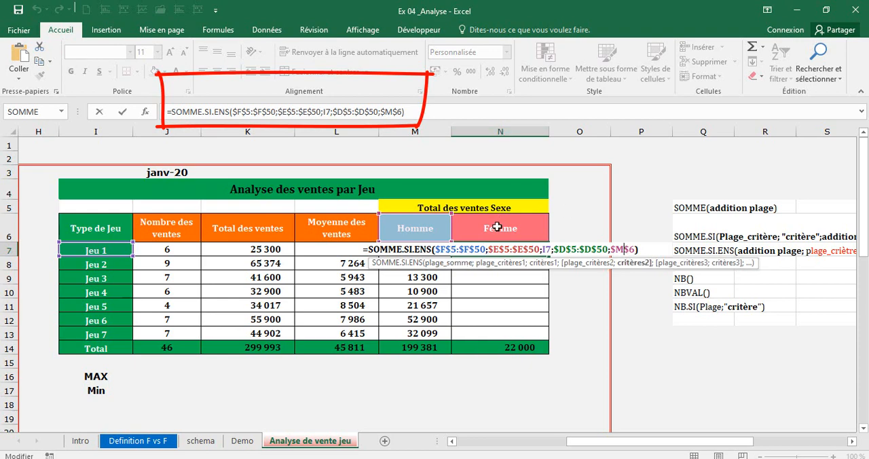
key(BackSpace)
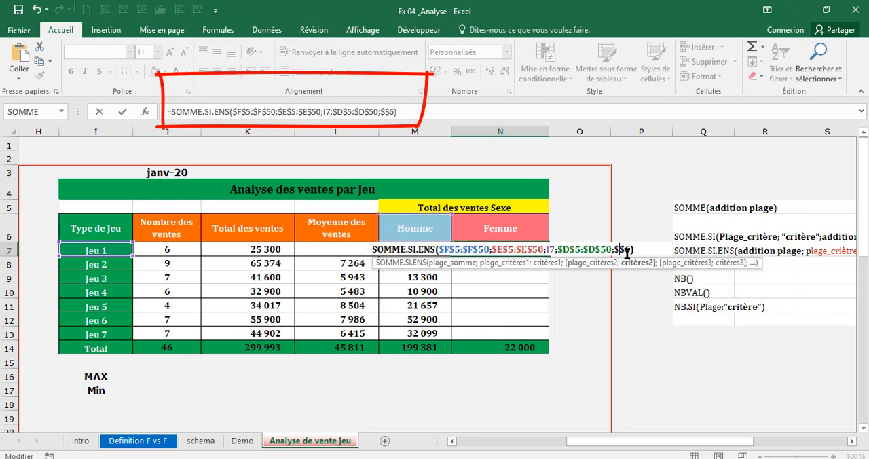
text(N)
key(Return)
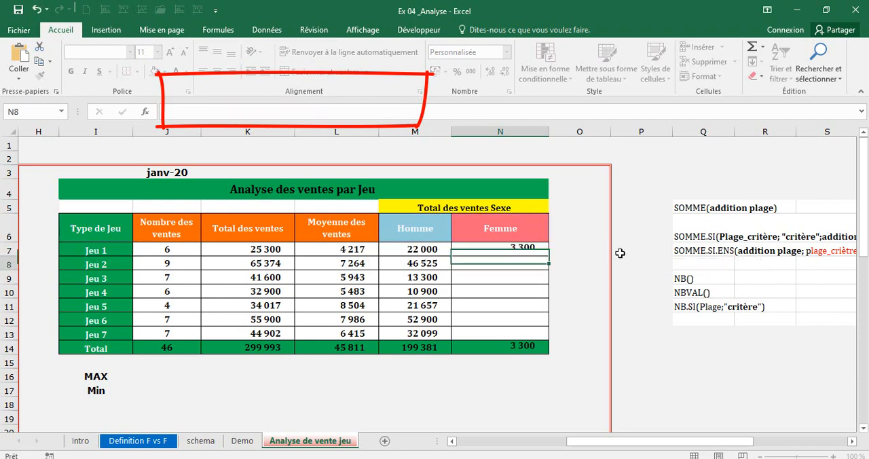
click(503, 246)
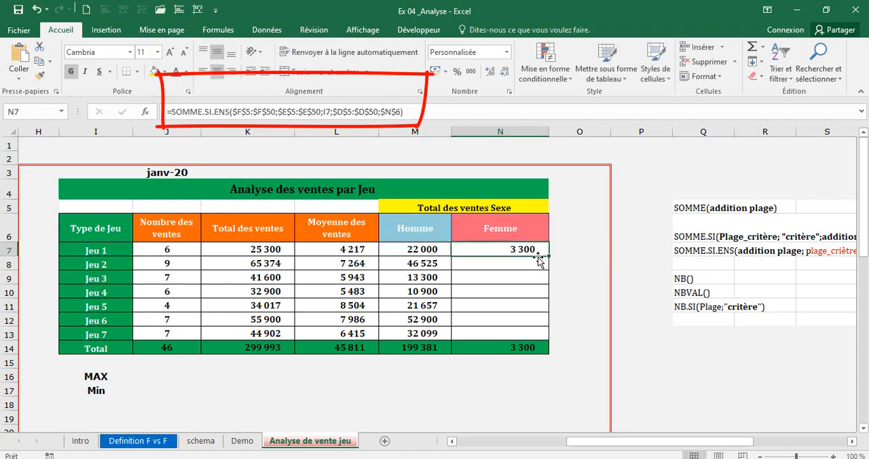
drag(548, 256, 544, 334)
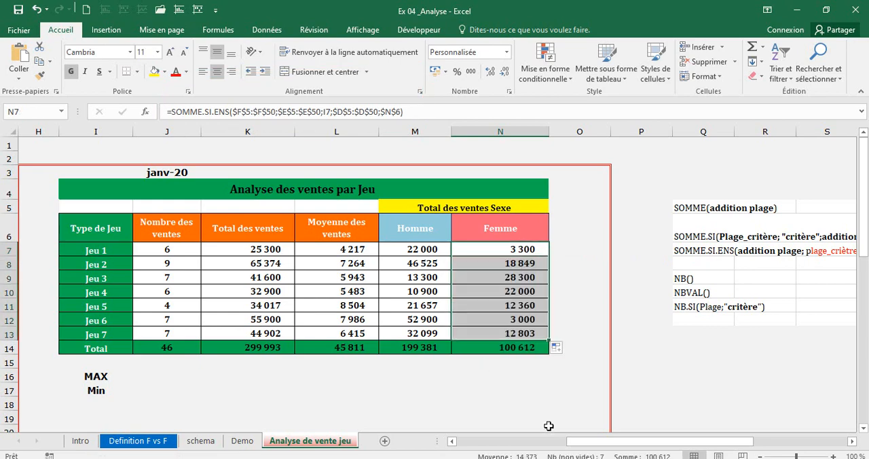
Set the first Jeu 1 sale in F5 of the Ventes Réalisées column to 2500.
drag(603, 442, 421, 387)
click(243, 274)
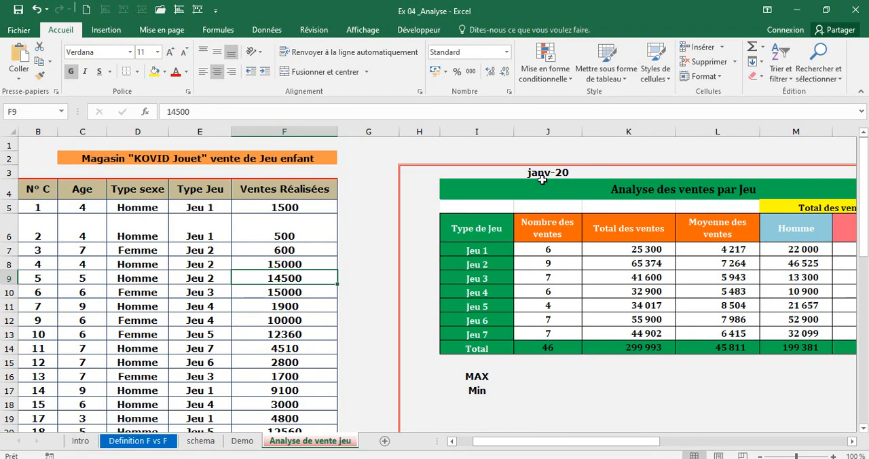
click(547, 173)
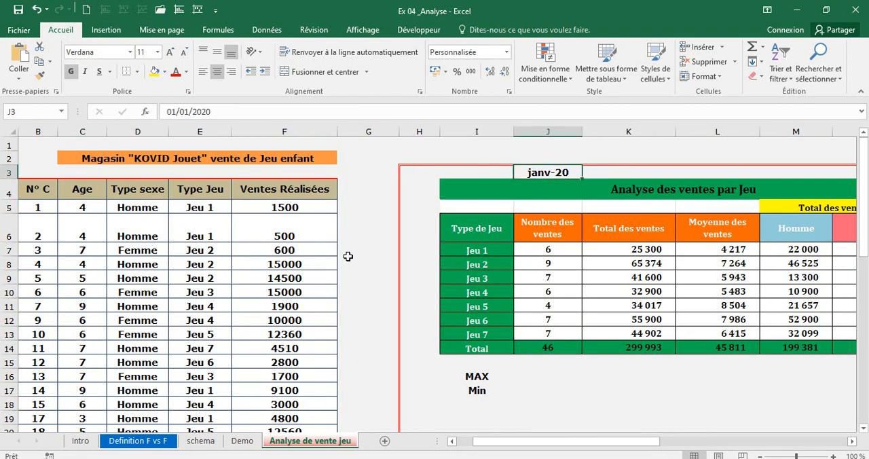
click(270, 210)
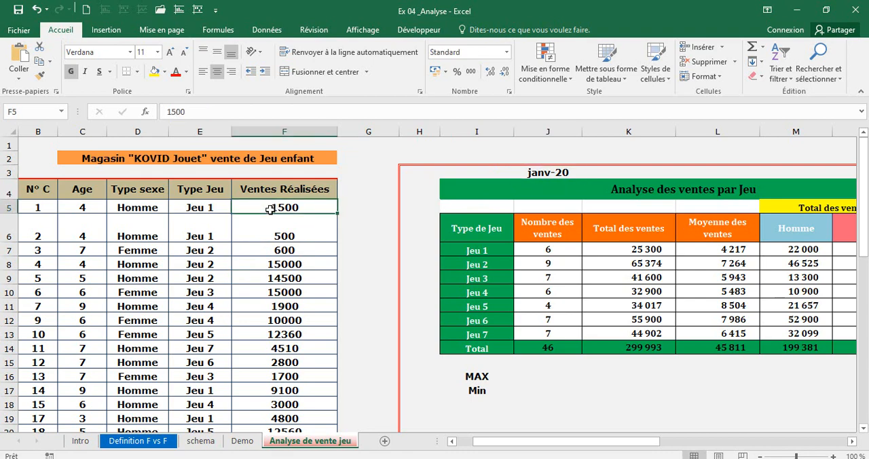
text(2500)
key(Return)
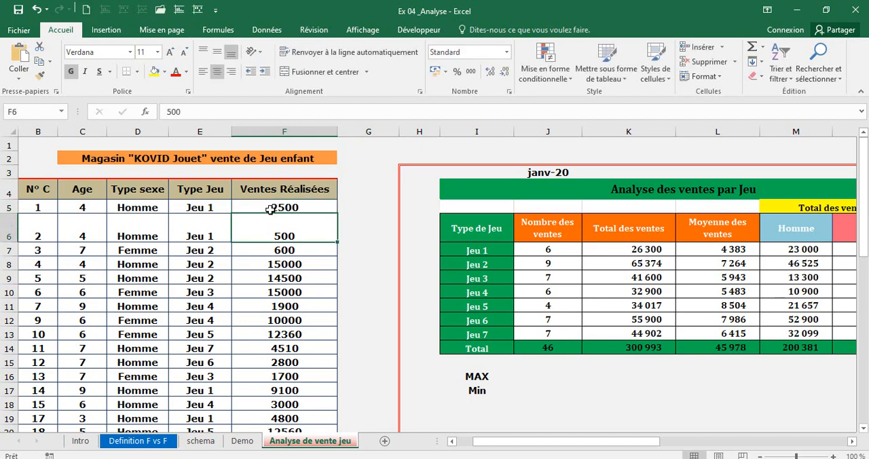
Set the Ventes Réalisées amounts to 6500 in F8 for Jeu 2 and 450 in F11 for Jeu 4.
key(Down)
key(Down)
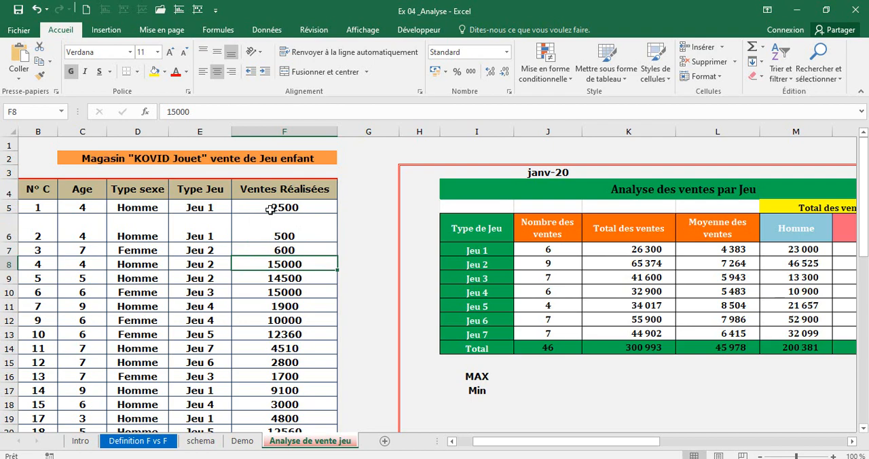
text(6500)
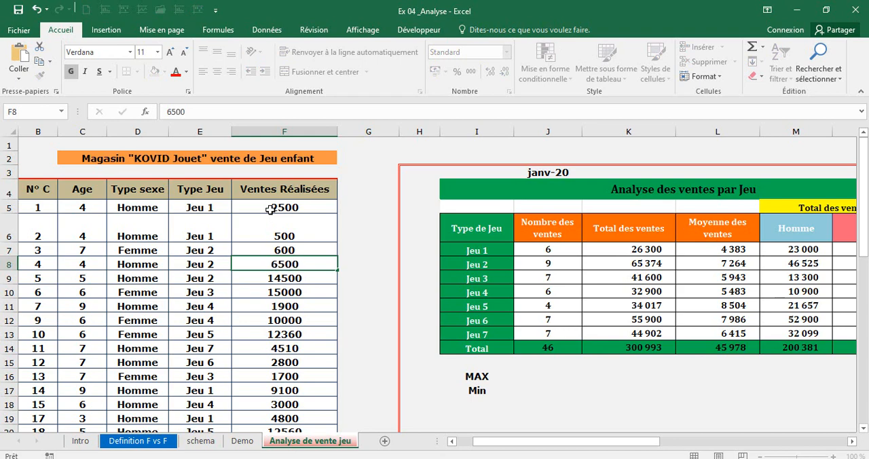
key(Return)
key(Down)
key(Down)
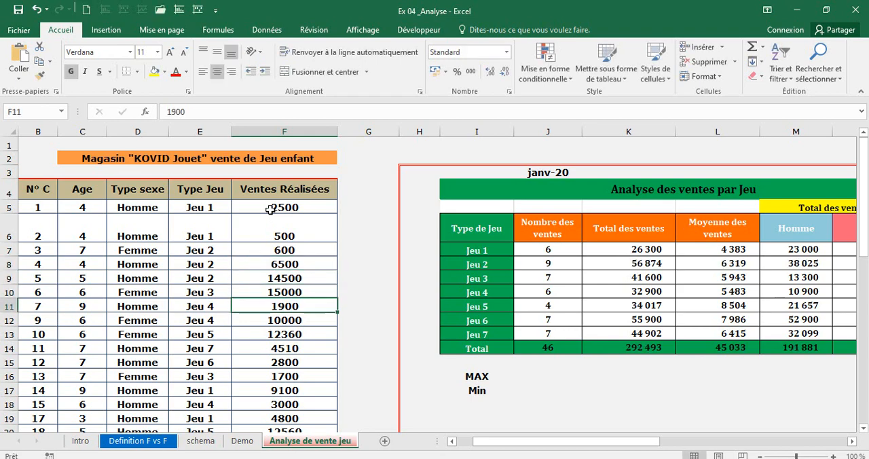
text(4)
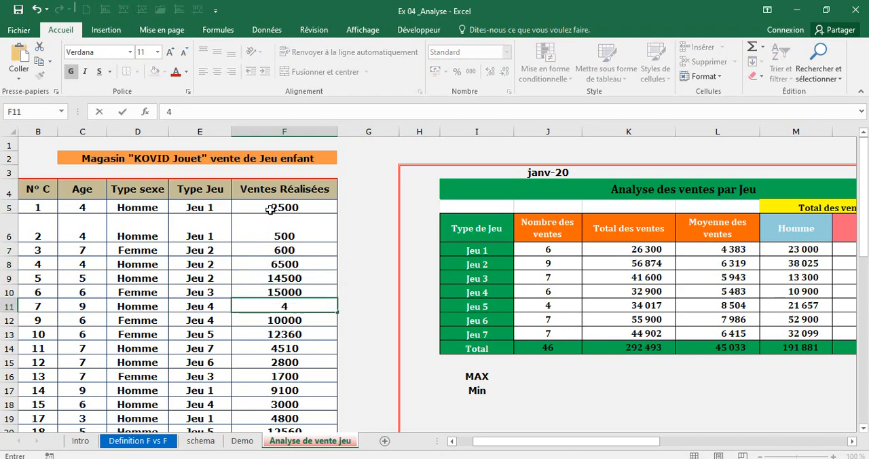
text(50)
key(Return)
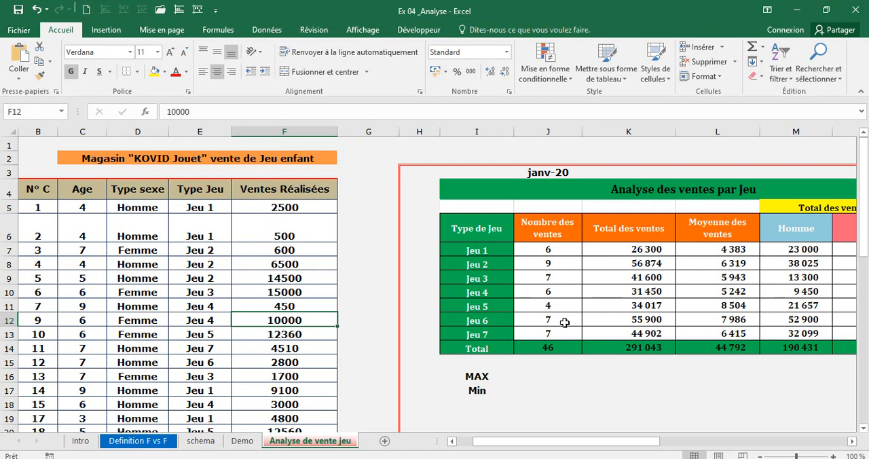
Enter =MAX(J7:J13) in J16 for the highest Nombre des ventes across the seven games.
click(547, 378)
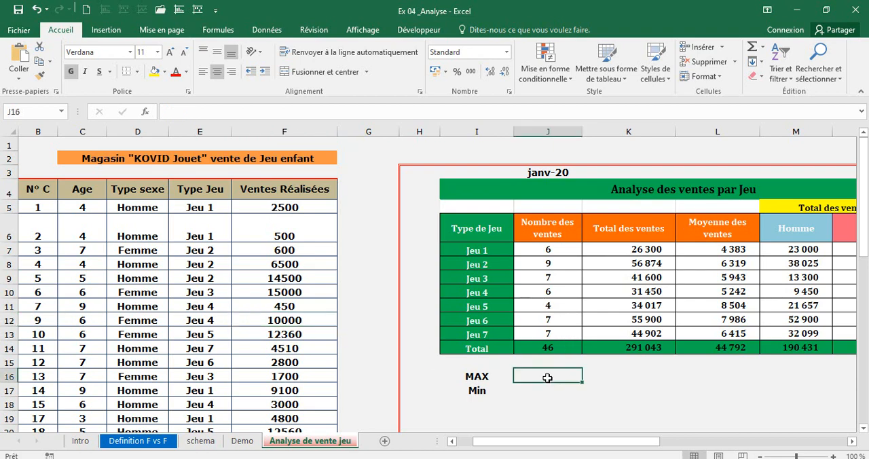
text(+)
key(Escape)
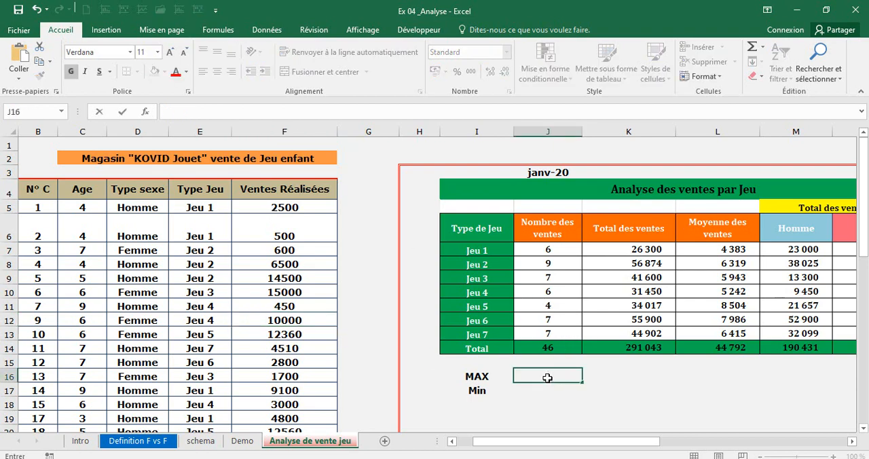
text(=max()
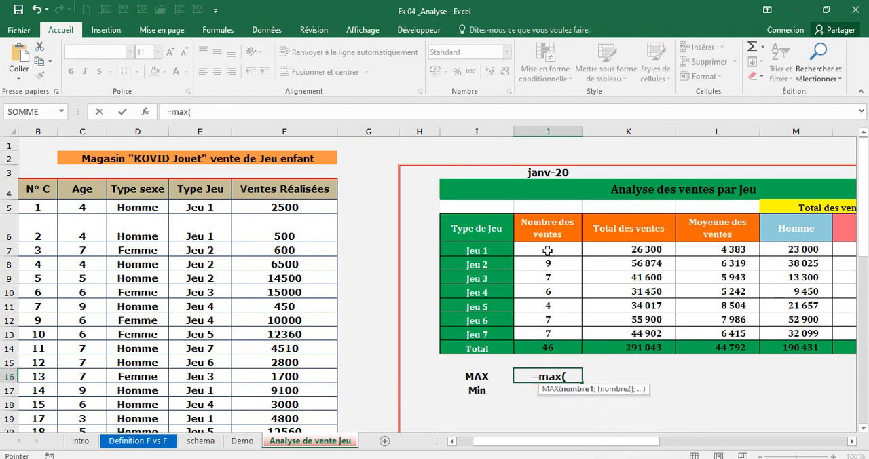
drag(547, 251, 546, 331)
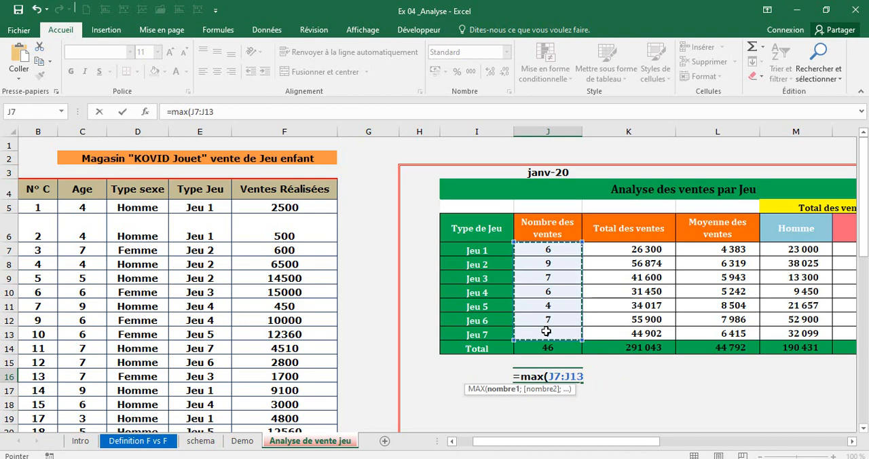
key(Return)
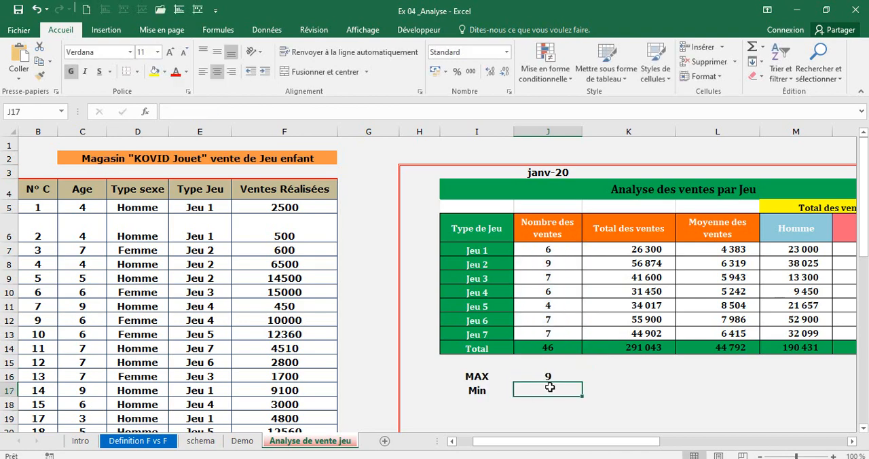
double_click(553, 377)
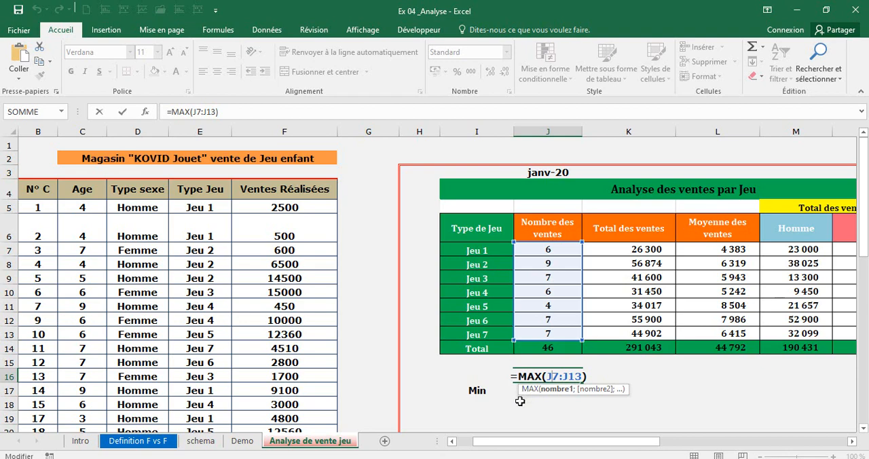
key(Return)
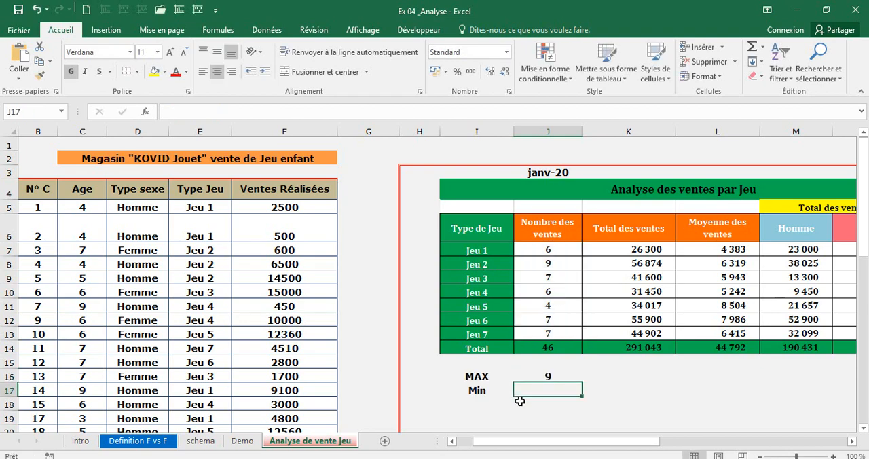
Enter a MIN formula over J7:J13 in J17 for the lowest Nombre des ventes, and locate the matching games.
text(=min()
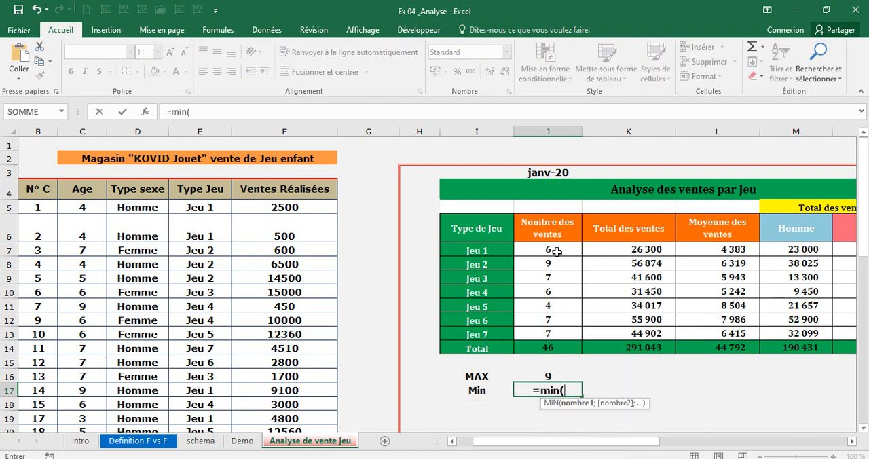
drag(556, 251, 548, 338)
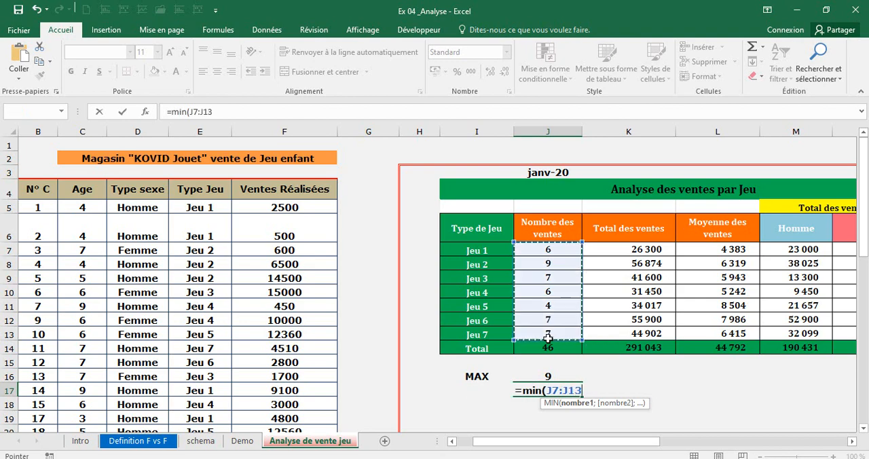
key(Return)
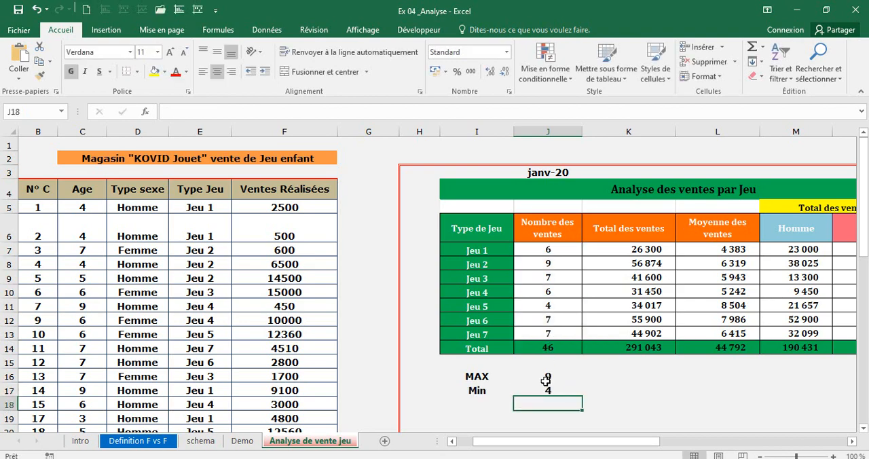
click(474, 264)
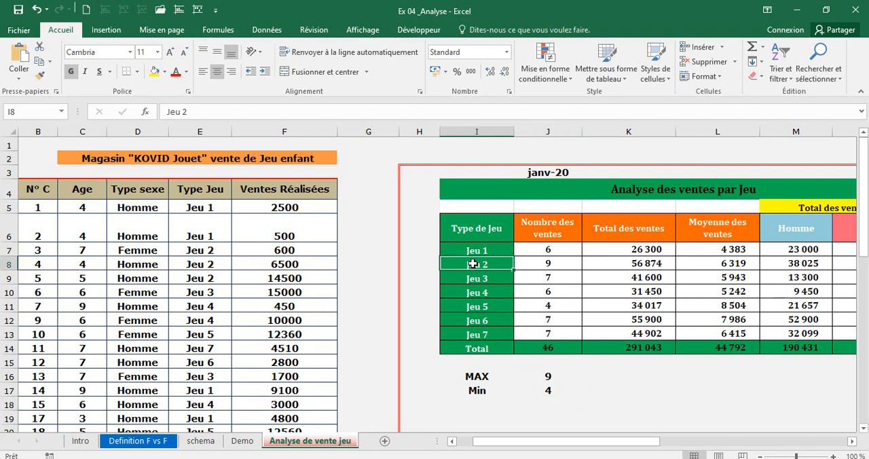
click(479, 306)
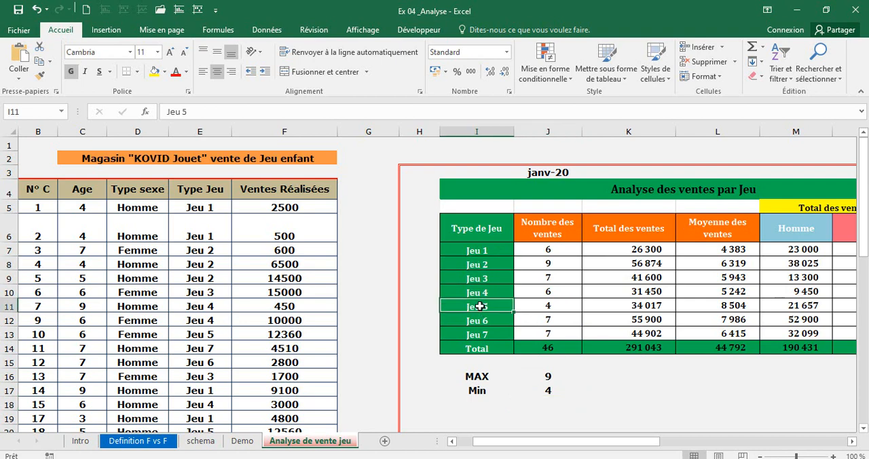
Enter =MAX(K7:K13) in K16 for the highest Total des ventes.
click(637, 376)
text(=)
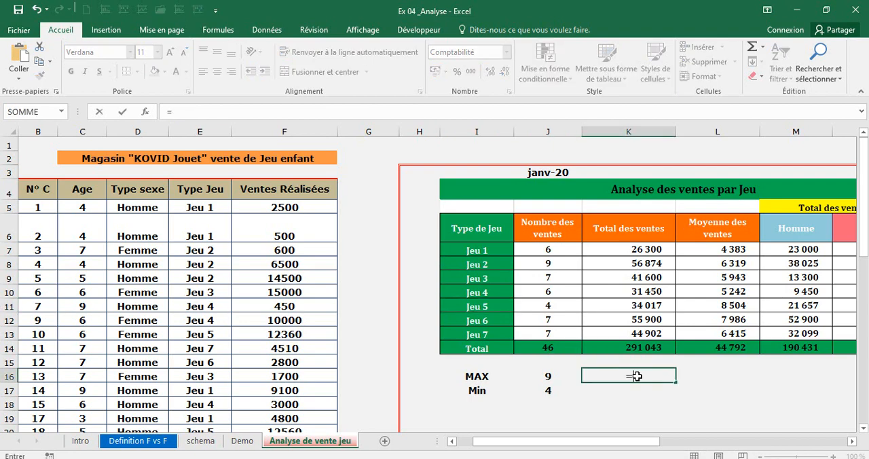
text(max()
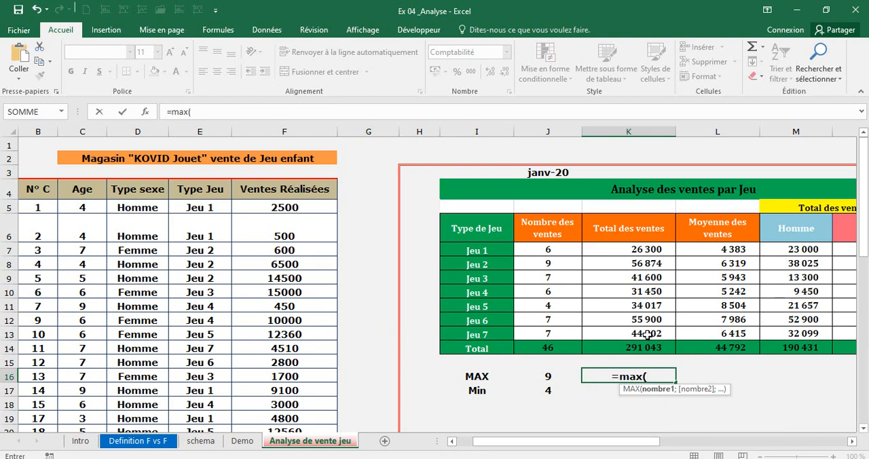
drag(645, 339, 650, 250)
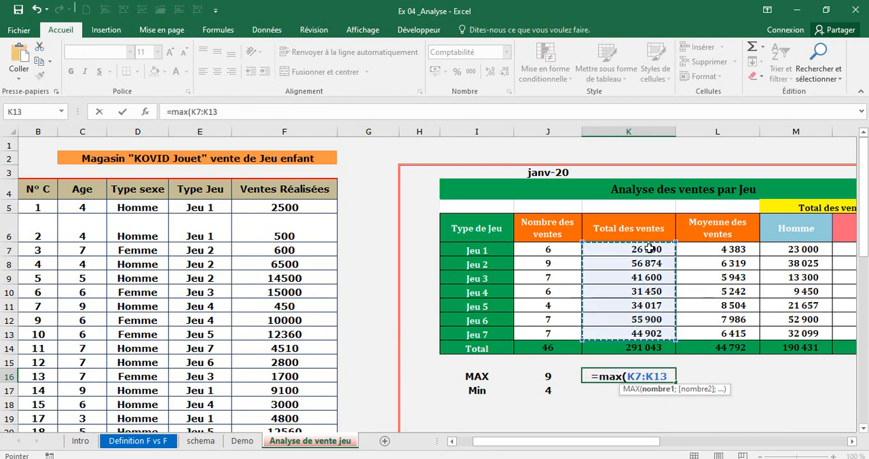
text())
key(ctrl+Return)
key(Return)
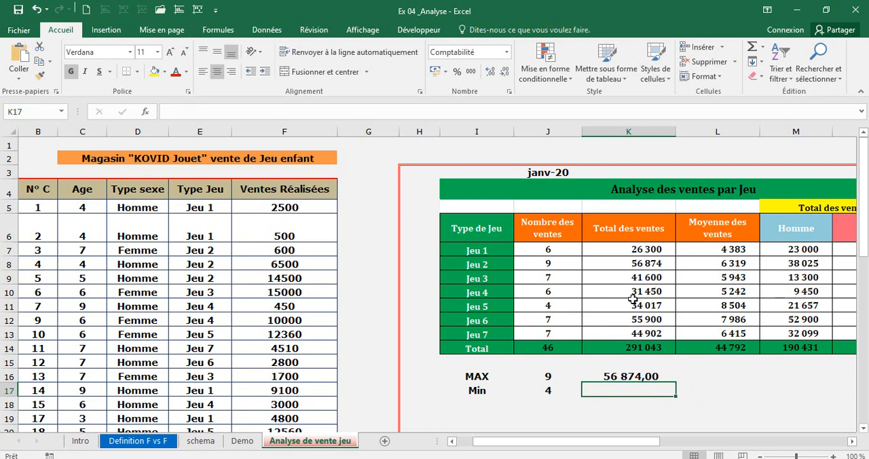
click(661, 374)
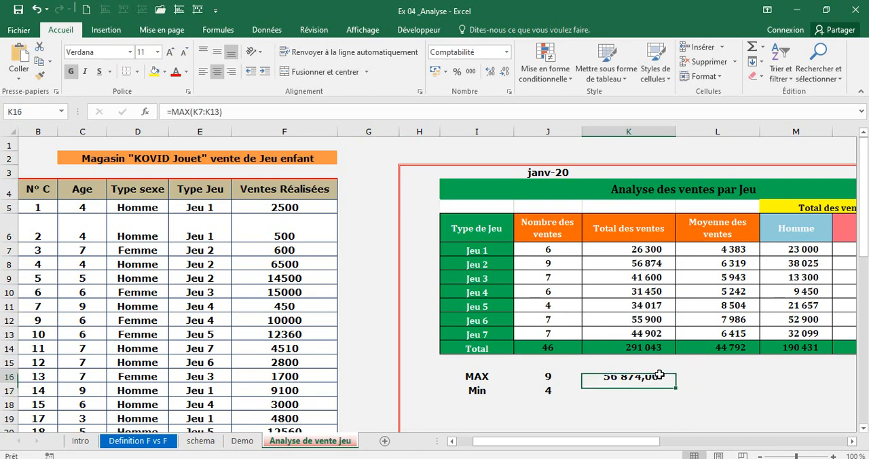
Enter =MIN(K7:K13) in K17 for the lowest Total des ventes, and locate the matching game.
click(611, 395)
text(=min()
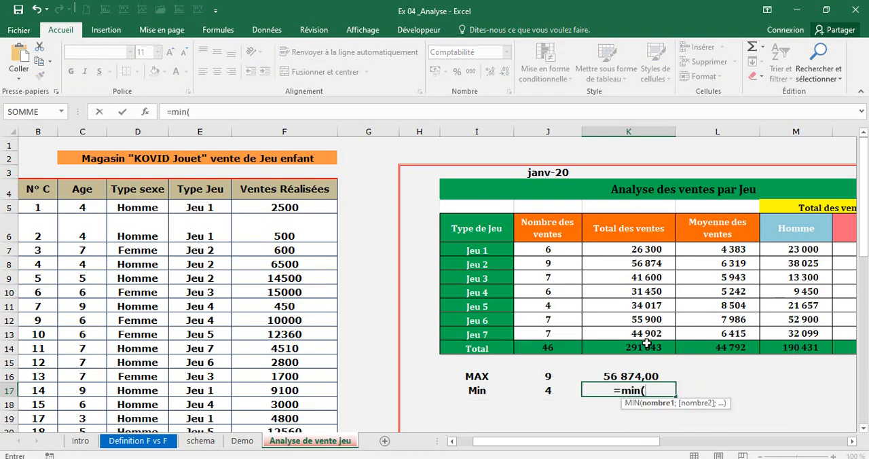
drag(646, 334, 650, 249)
text())
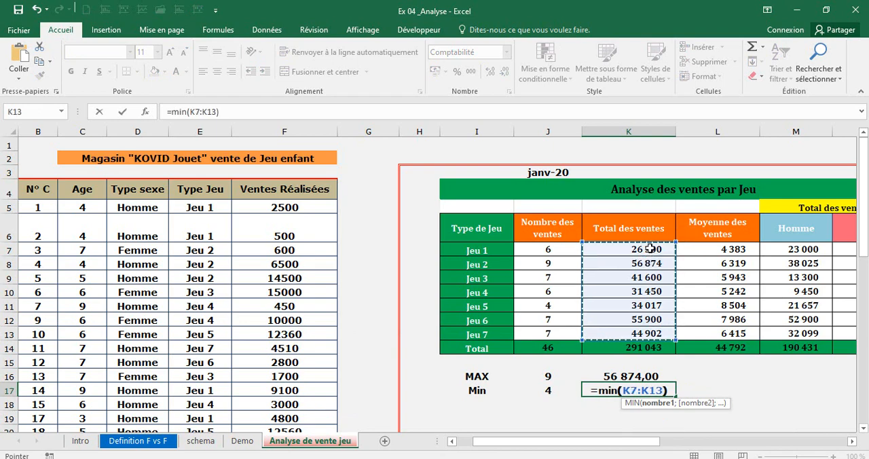
key(Return)
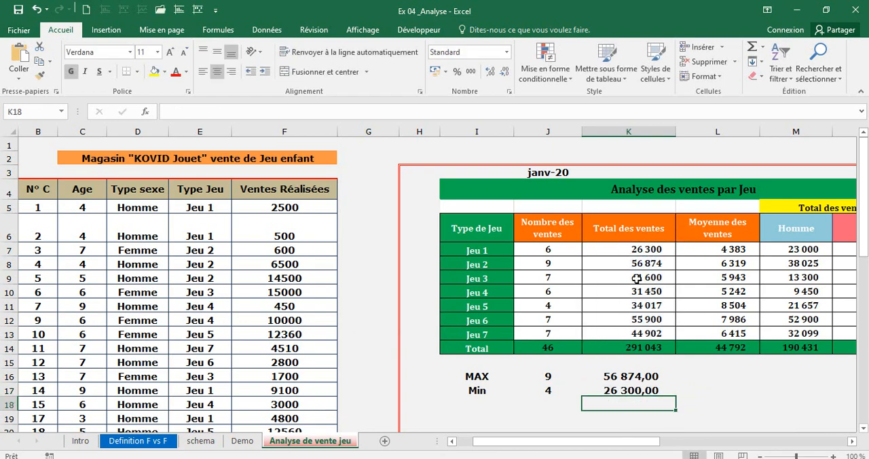
click(480, 251)
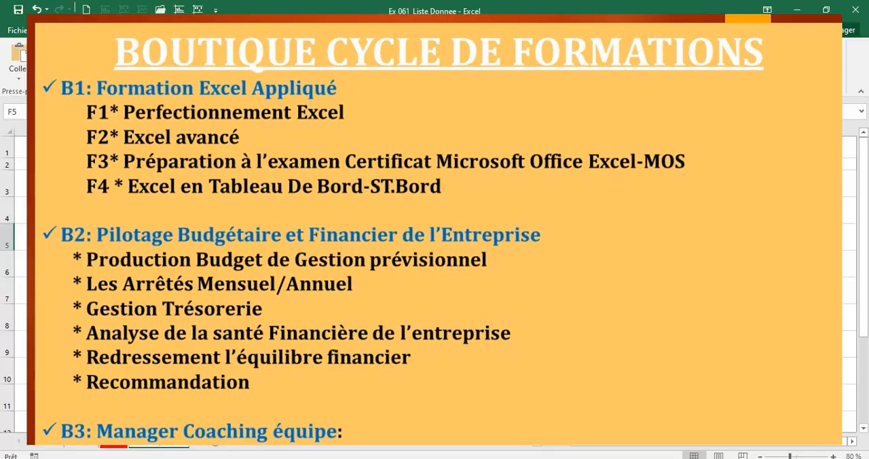
Examine the title, first agent's name and Résultat, and the Objectif fixé on the Calul prime sheet.
click(258, 148)
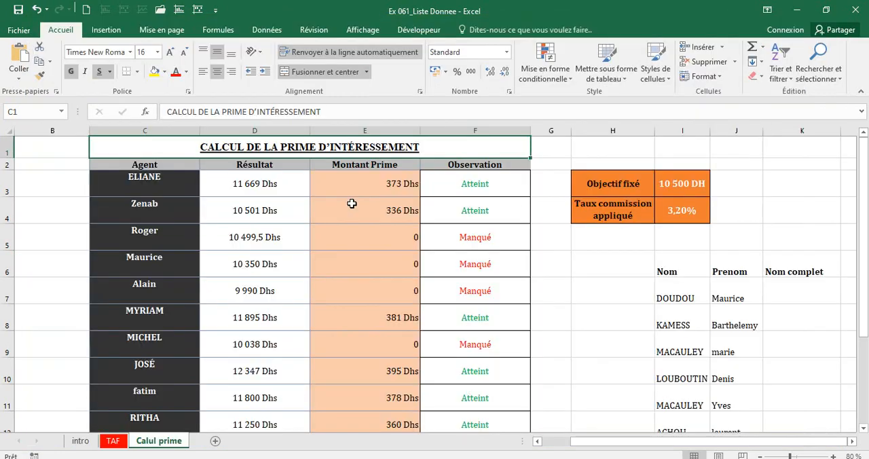
click(157, 174)
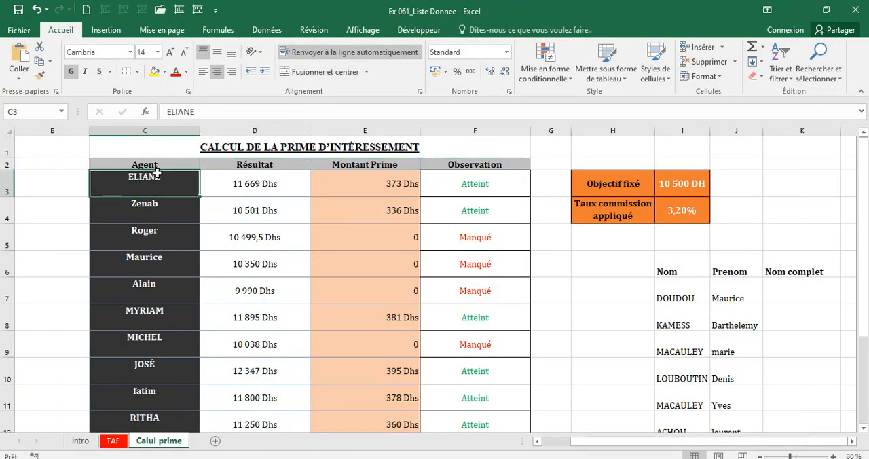
click(224, 182)
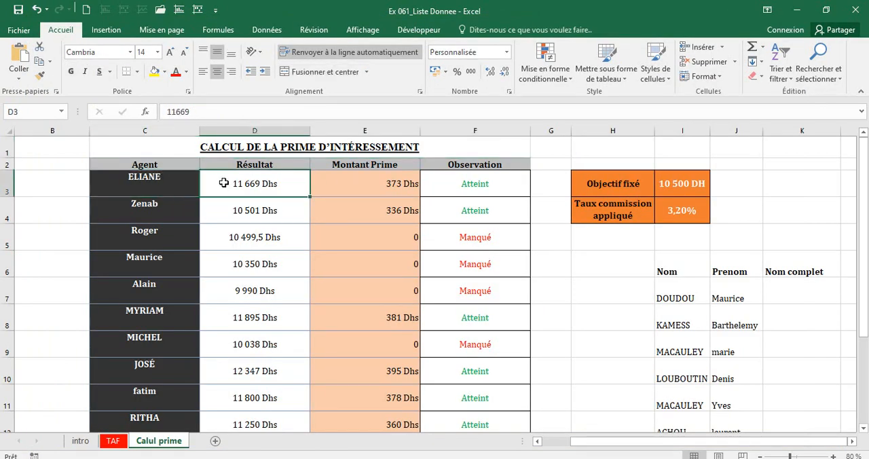
click(684, 184)
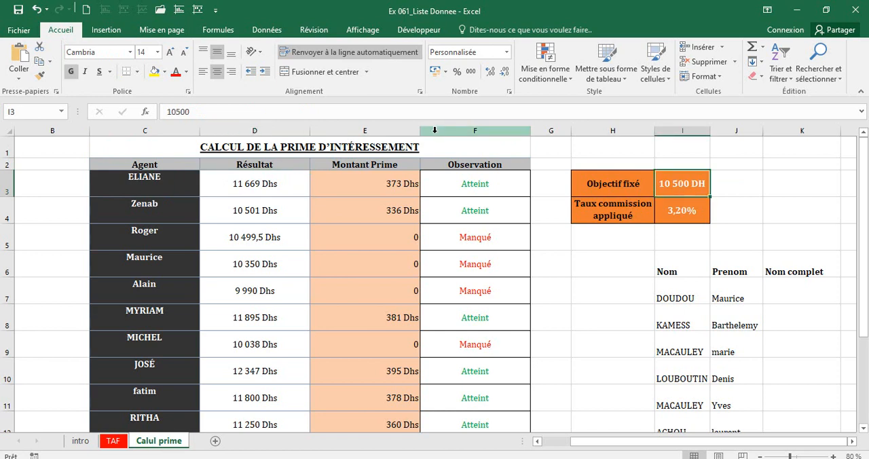
Try 10450 as the first agent's Résultat in D3, check the bonus and Observation cells, and undo the change.
click(275, 186)
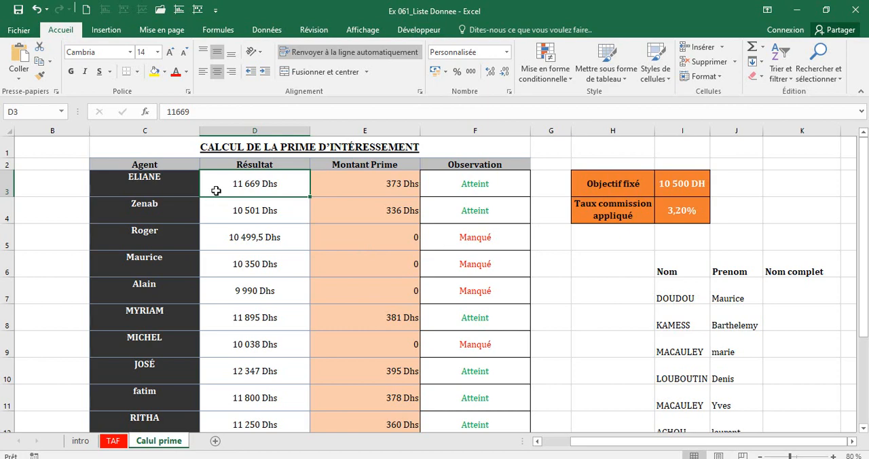
text(10 450)
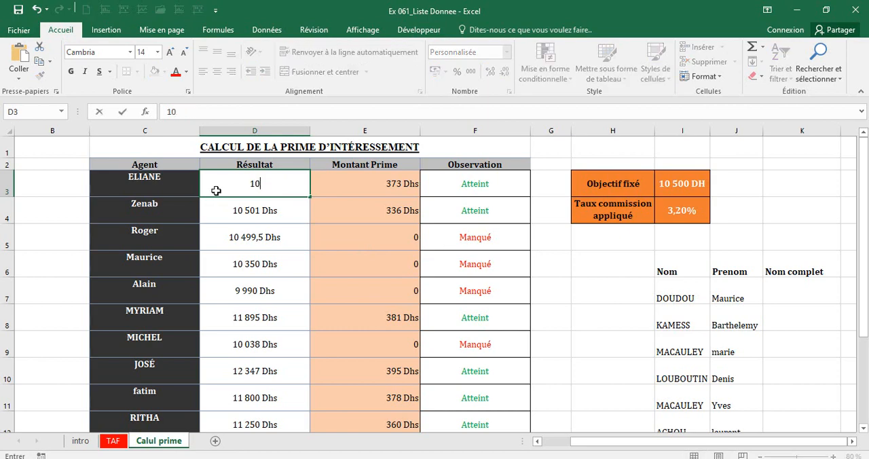
key(Return)
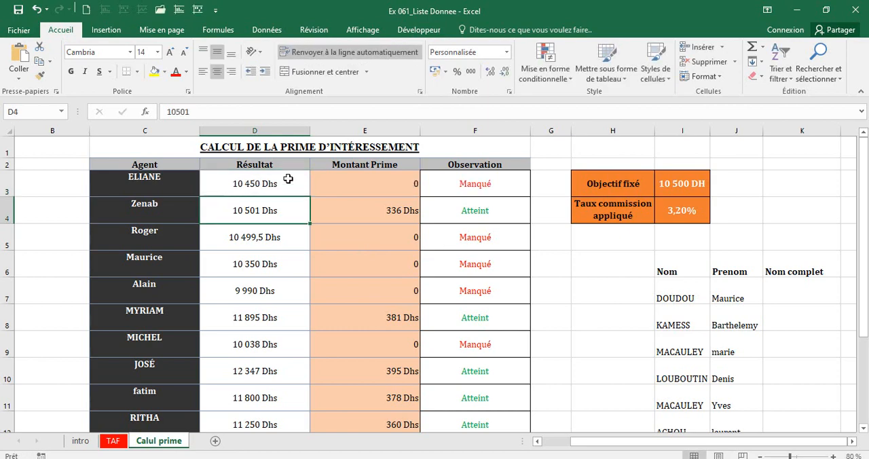
click(377, 182)
click(475, 183)
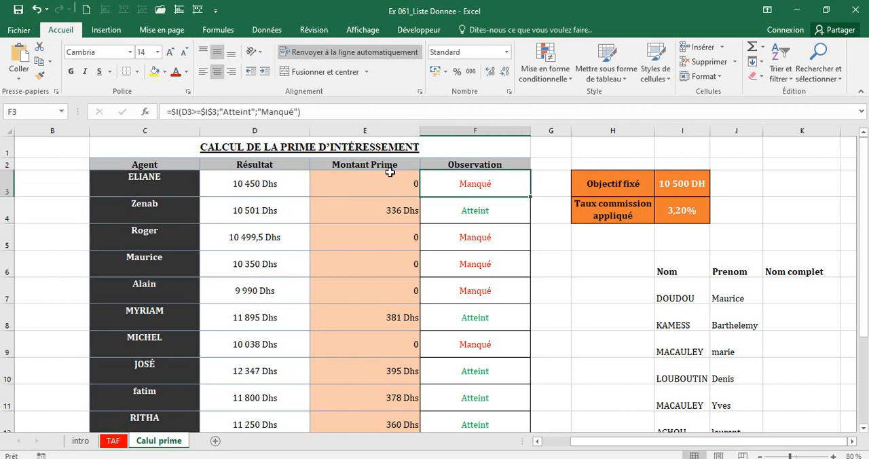
click(37, 10)
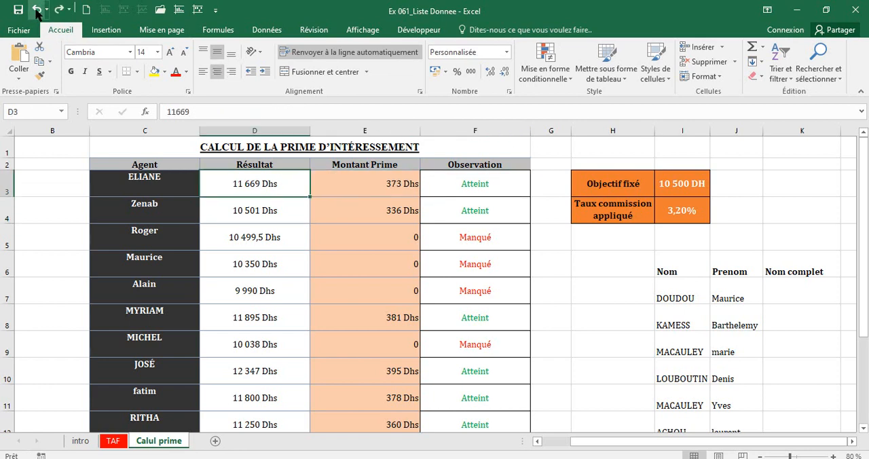
Check the SI formulas in E3 and F3, and set the first agent's Résultat in D3 to 10450.
click(397, 189)
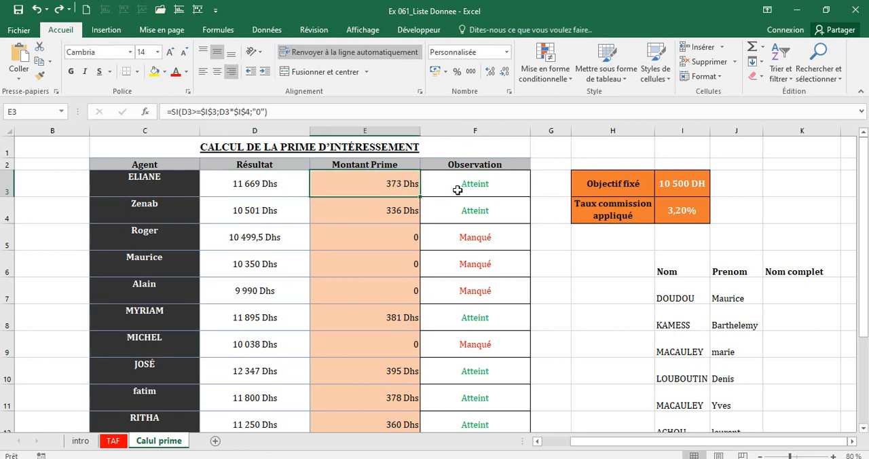
click(465, 189)
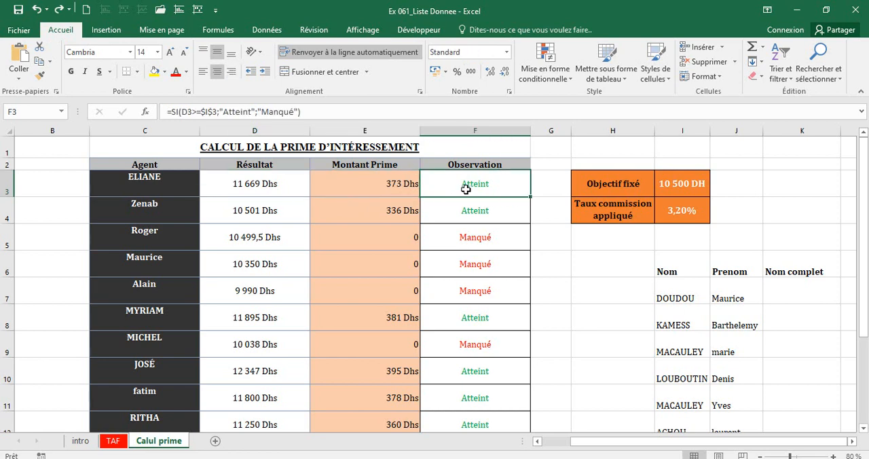
click(226, 184)
text(105)
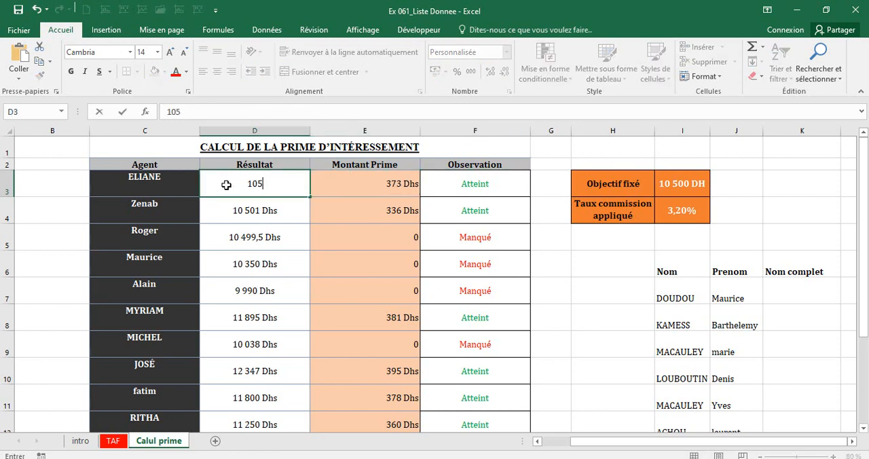
text(2)
key(BackSpace)
key(BackSpace)
text(450)
key(Return)
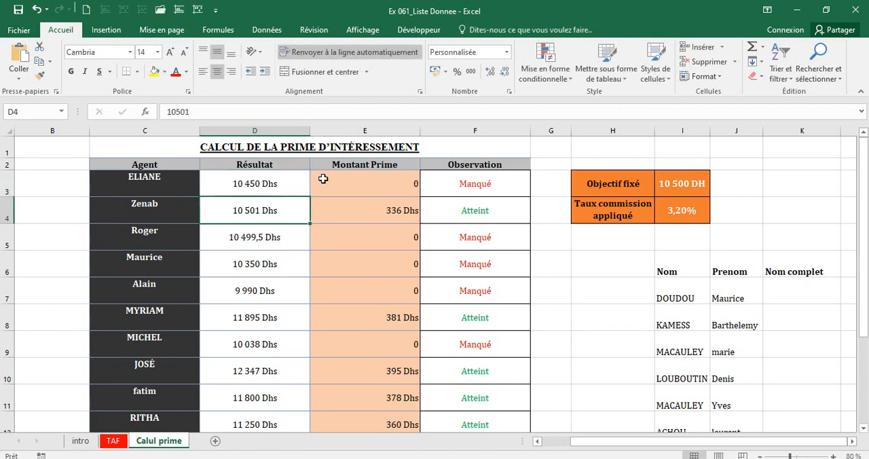
click(389, 182)
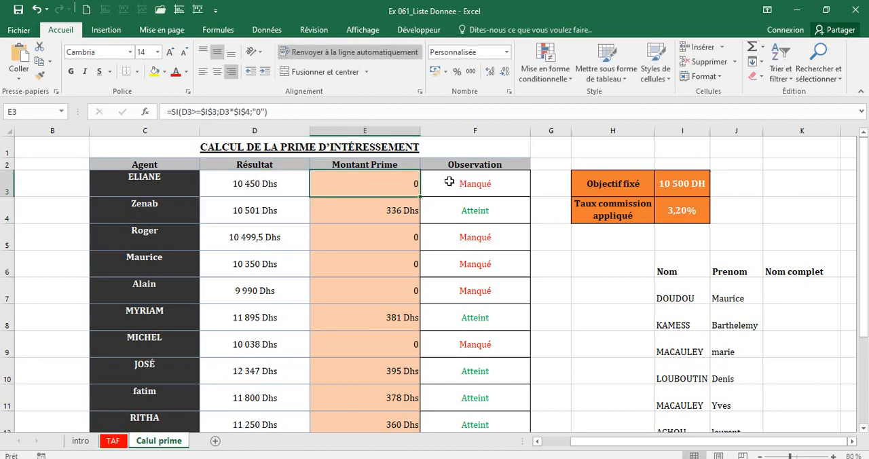
Try 14500 as the third agent's Résultat in D5, and check the bonus in E5 and the Observation in F5.
click(462, 183)
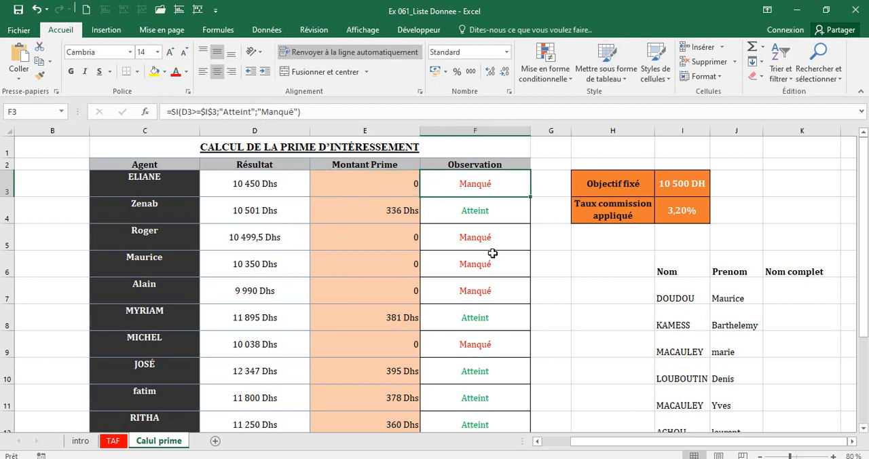
click(442, 236)
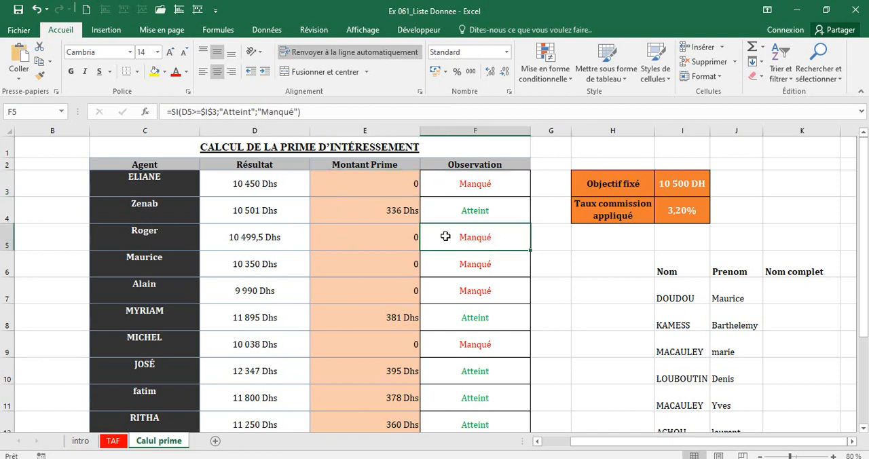
click(280, 244)
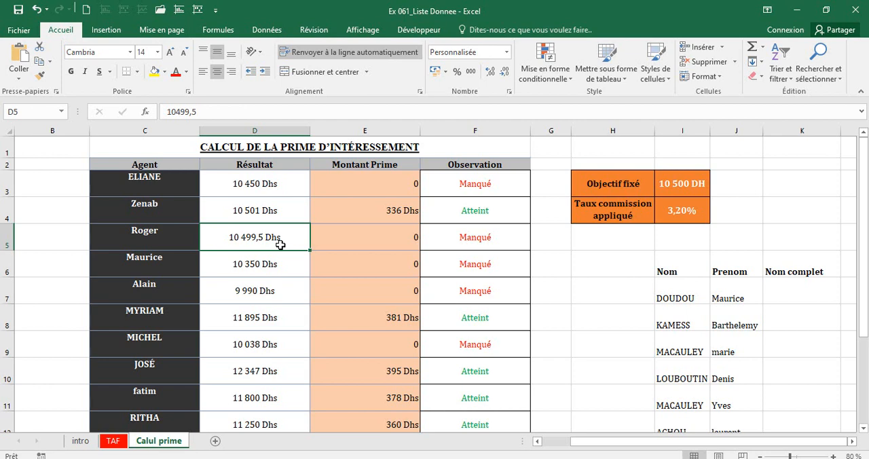
text(14500)
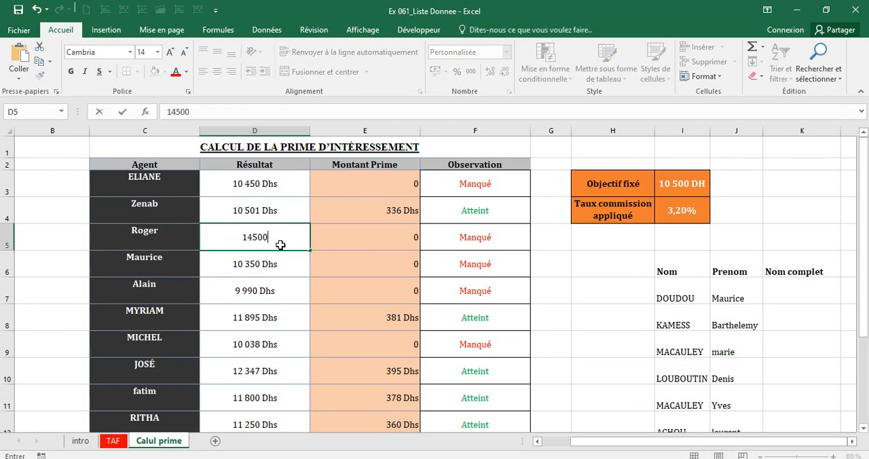
key(Return)
click(413, 239)
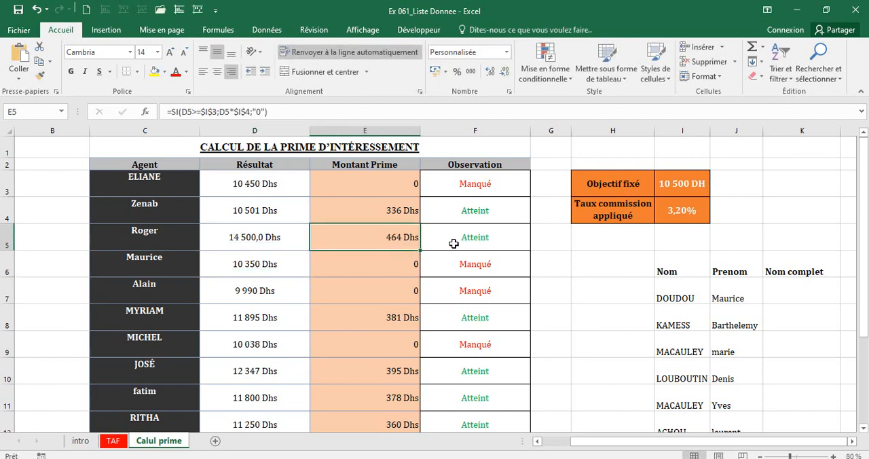
click(454, 244)
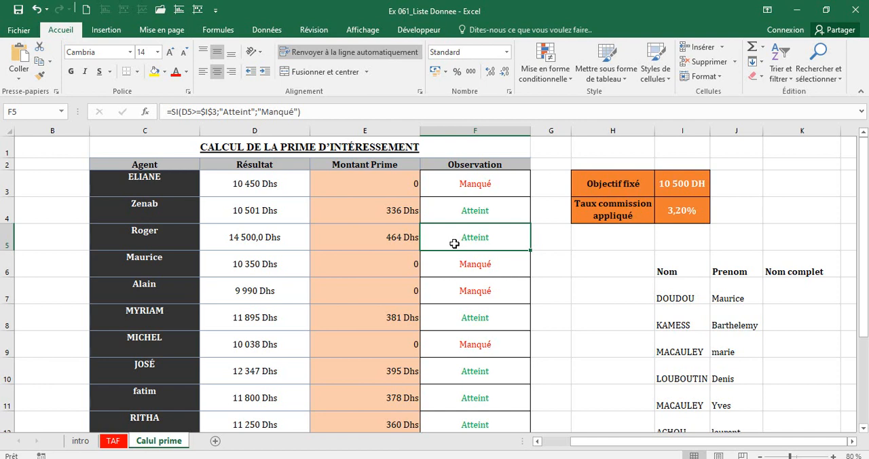
Examine the SI formula behind the first agent's Montant Prime in E3 and the one behind the Observation in F3.
click(355, 183)
drag(166, 108, 301, 109)
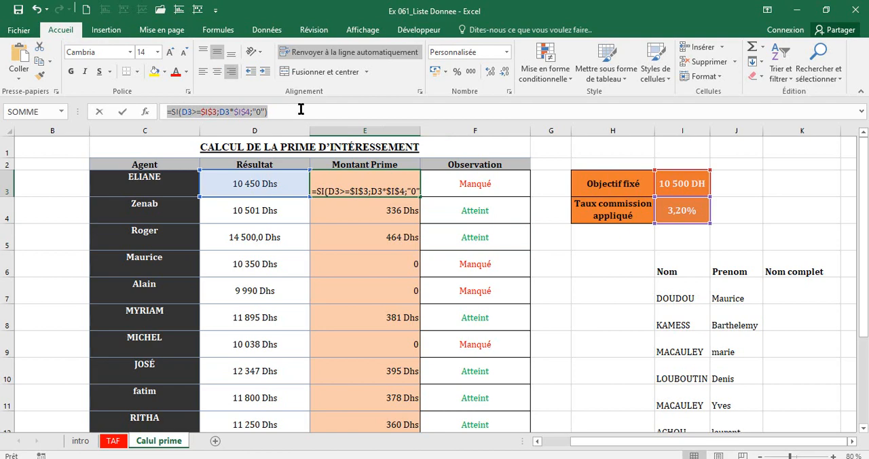
text(=)
click(473, 180)
key(Escape)
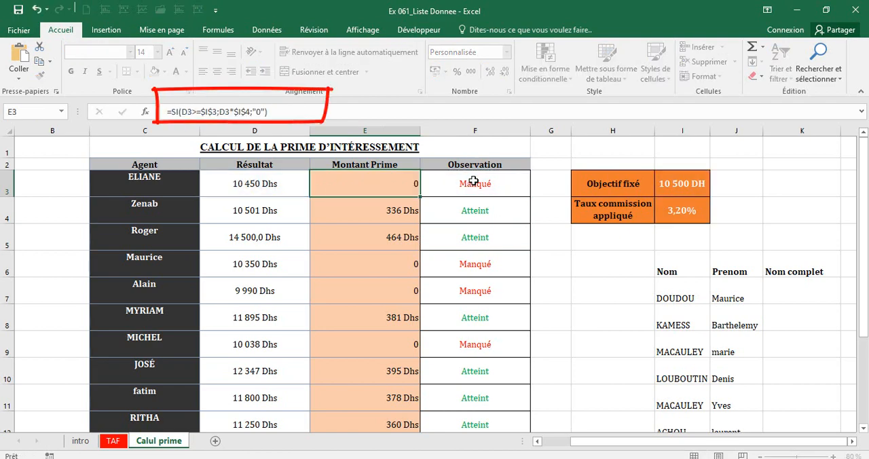
click(473, 181)
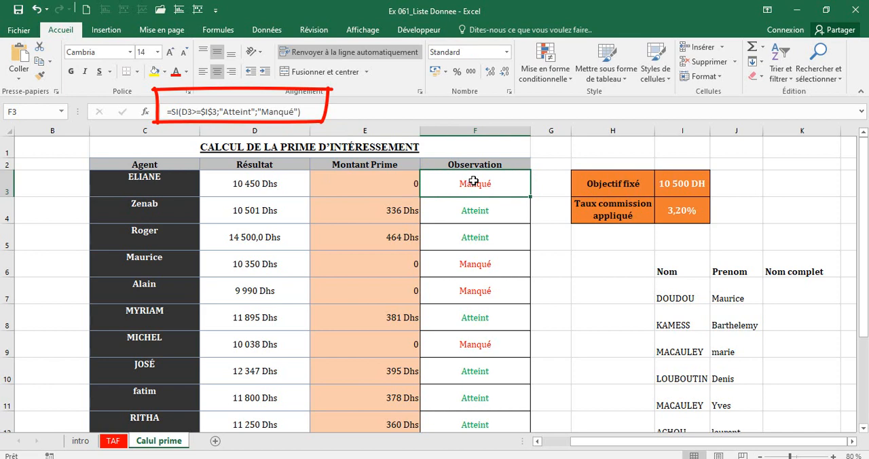
Trace the E3 bonus formula's references to the Résultat in D3, the Objectif fixé in I3 and the commission rate in I4.
click(340, 175)
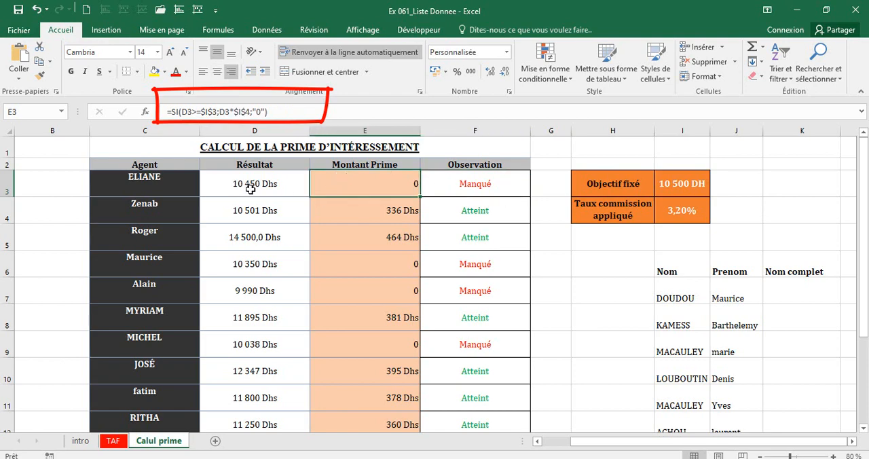
click(251, 189)
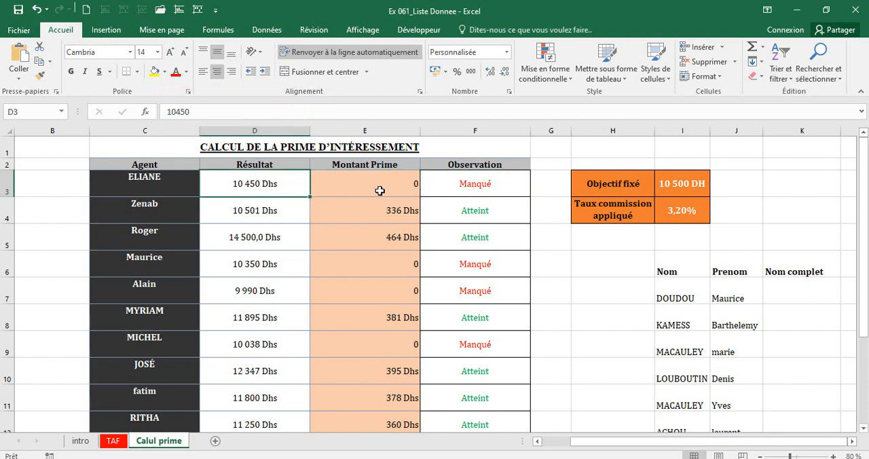
click(675, 182)
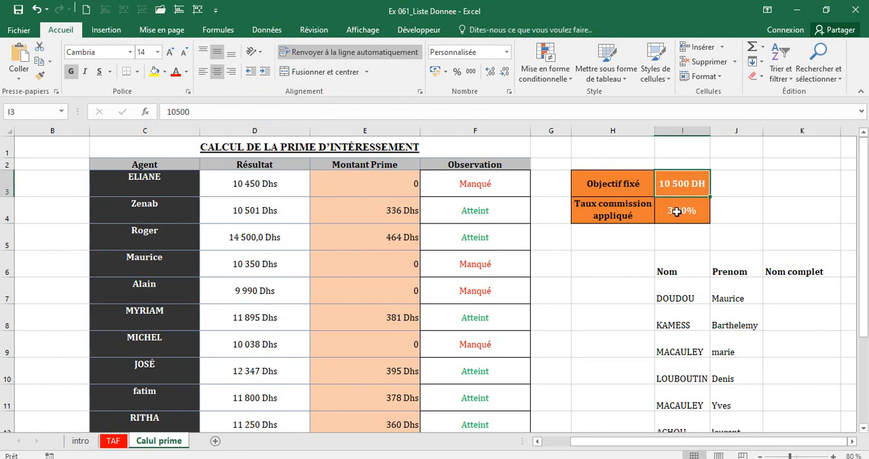
click(677, 212)
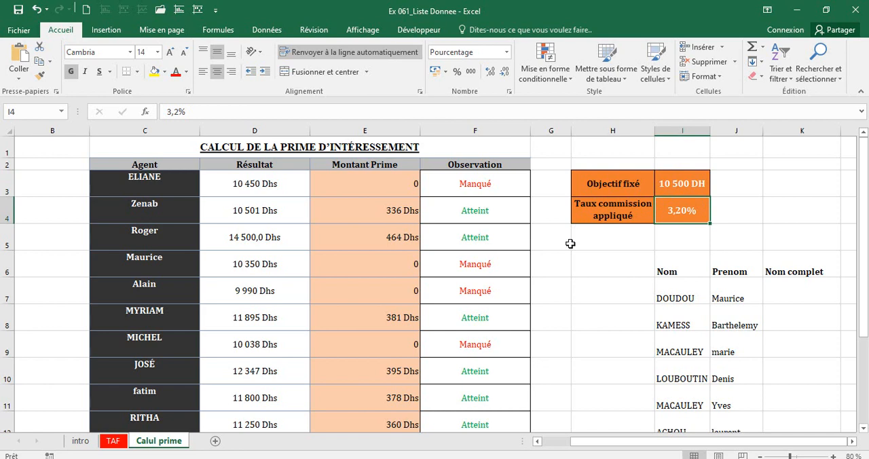
click(384, 187)
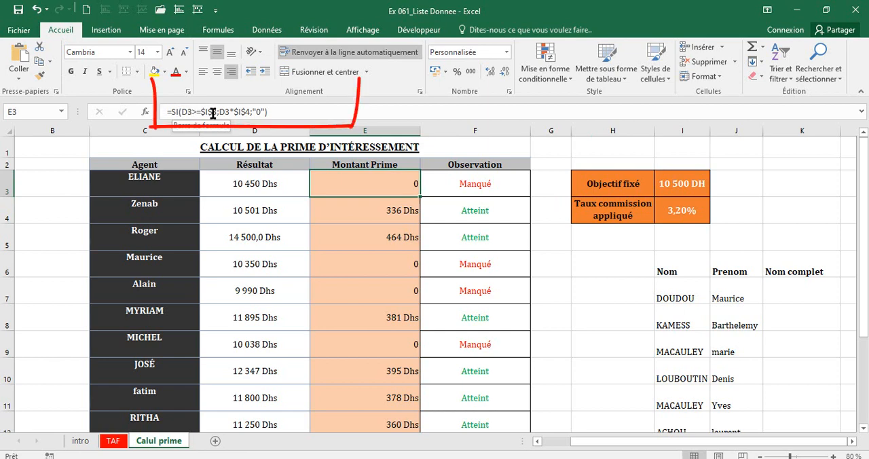
click(681, 189)
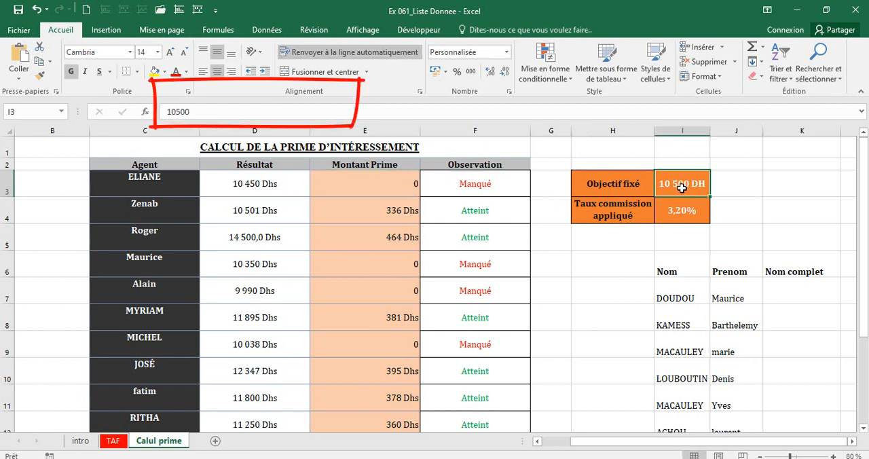
click(411, 181)
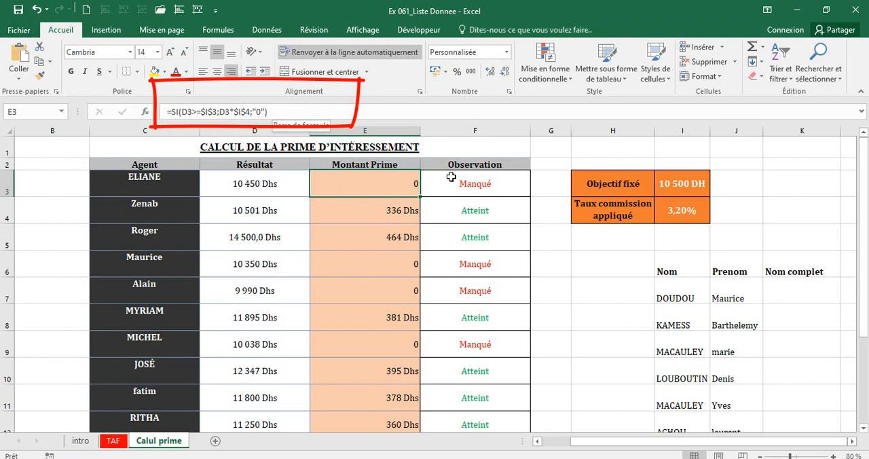
Examine the true and false values in F3's SI formula, and review the Observation formulas in the rows below.
click(483, 193)
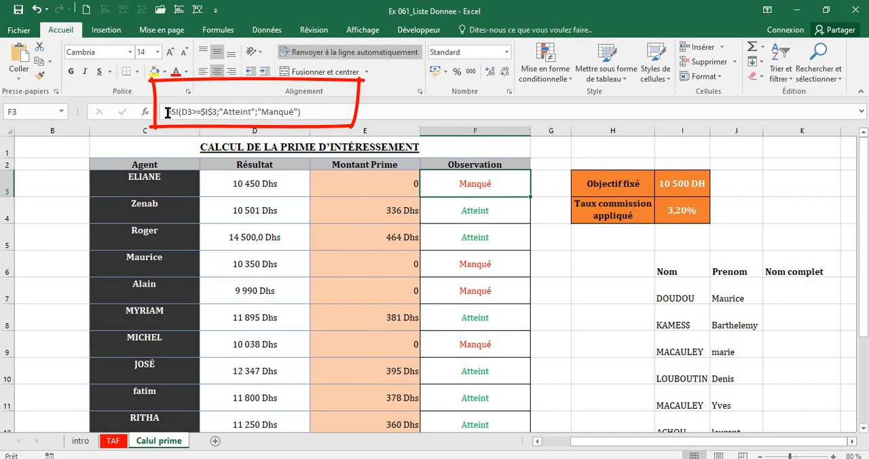
click(232, 113)
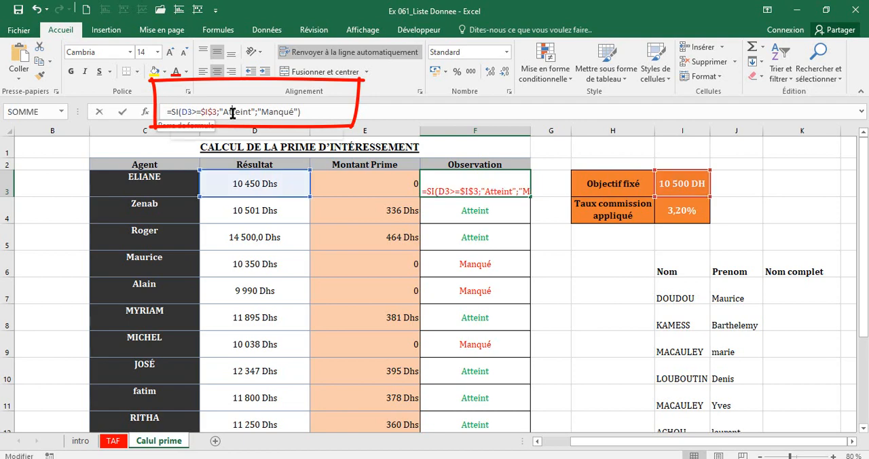
click(278, 111)
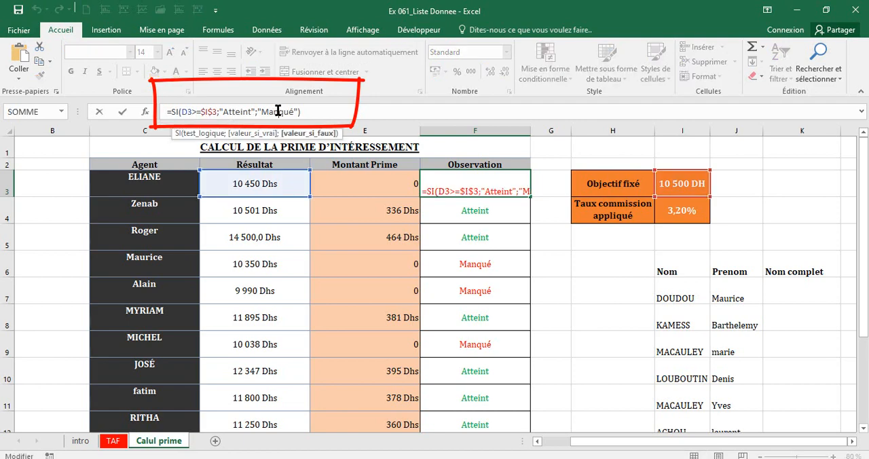
key(Return)
key(Down)
key(Down)
key(Down)
key(Down)
key(Down)
key(Down)
key(Down)
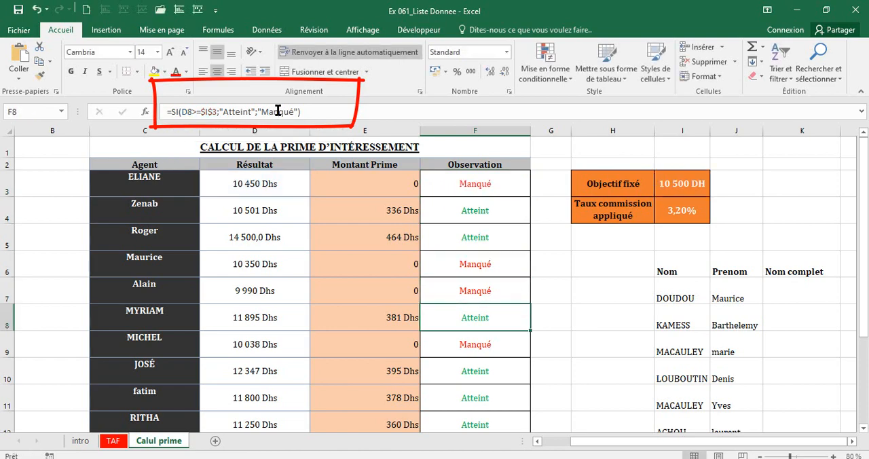
key(Down)
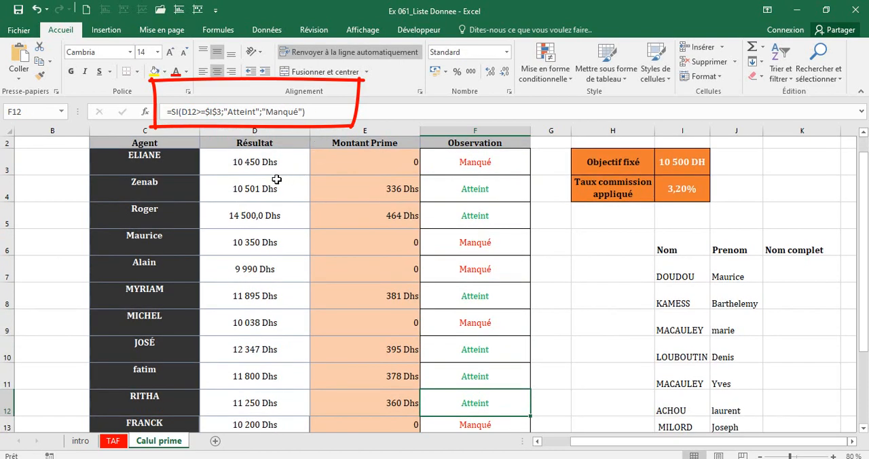
Undo the recent test changes to the Résultat values in D5 and D3.
click(261, 162)
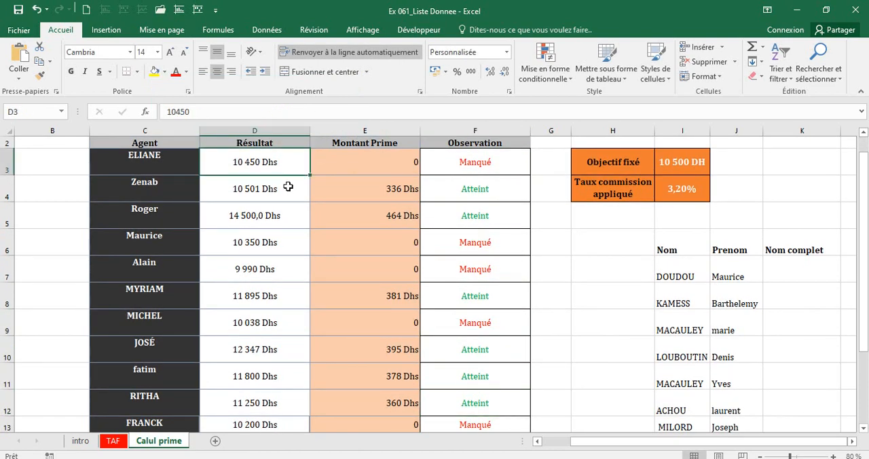
click(38, 11)
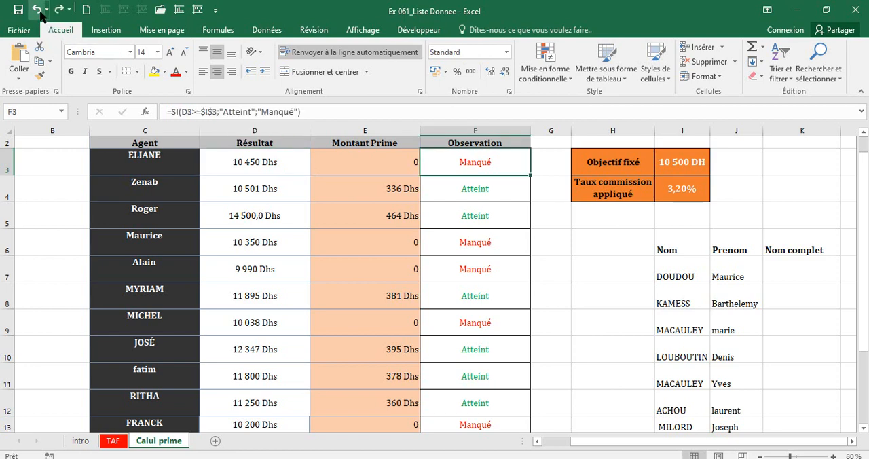
click(40, 12)
click(40, 12)
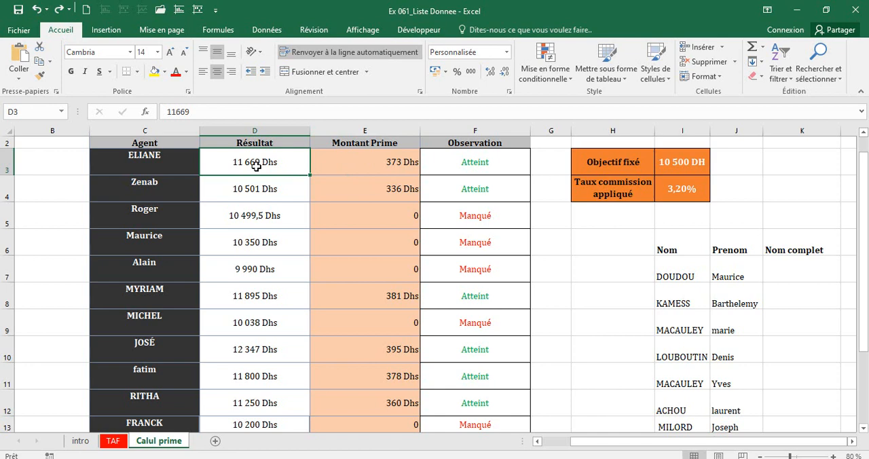
Compare the first and third agents' Résultat, bonus and Observation cells with the Objectif fixé in I3.
click(697, 162)
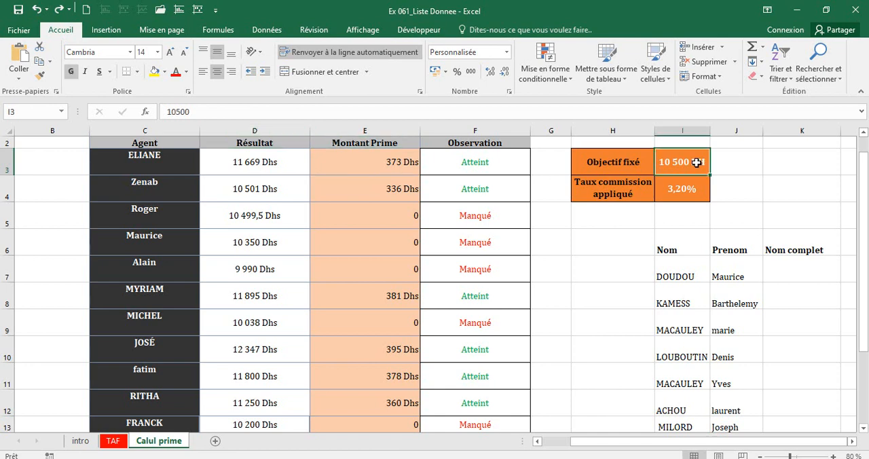
click(340, 163)
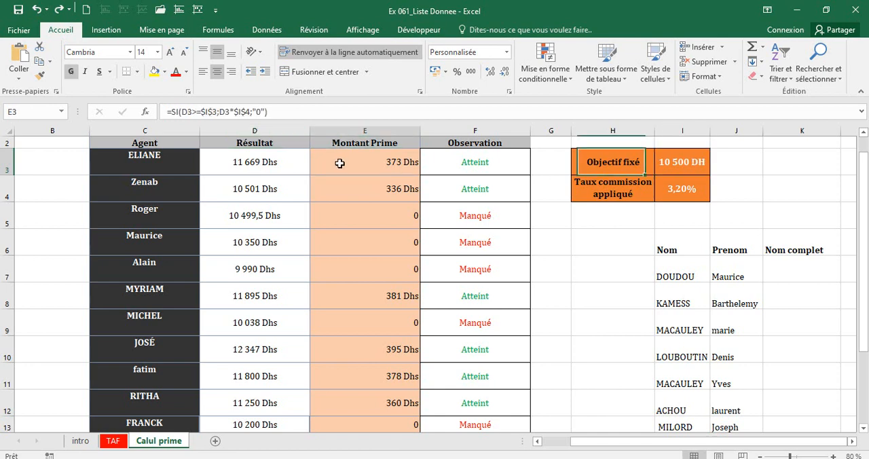
click(493, 167)
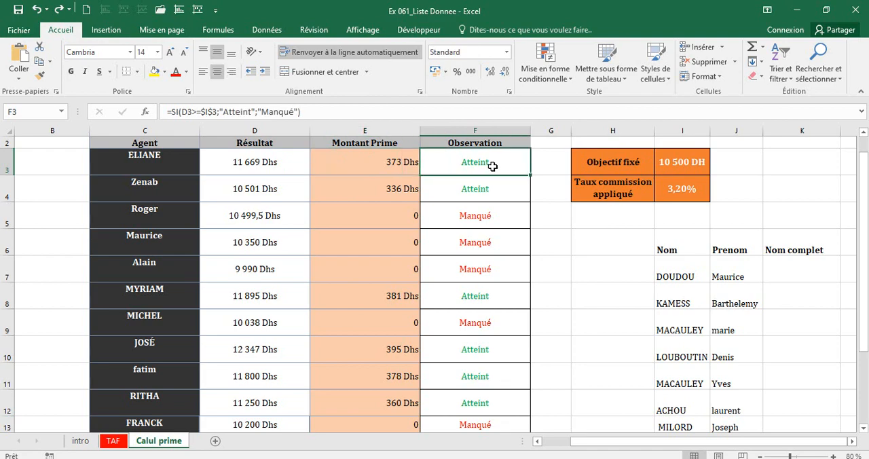
click(256, 211)
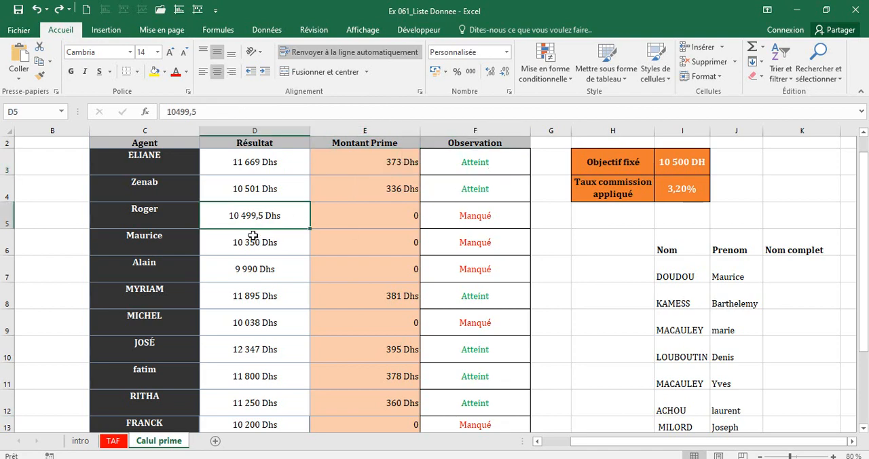
click(401, 219)
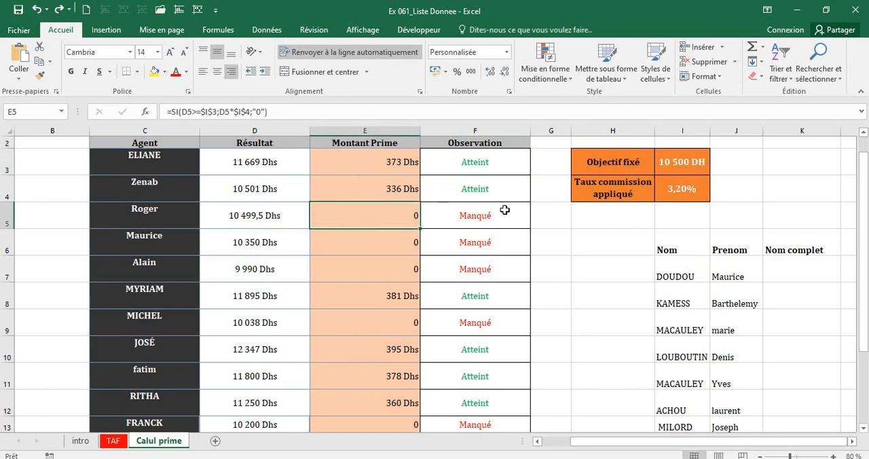
click(691, 162)
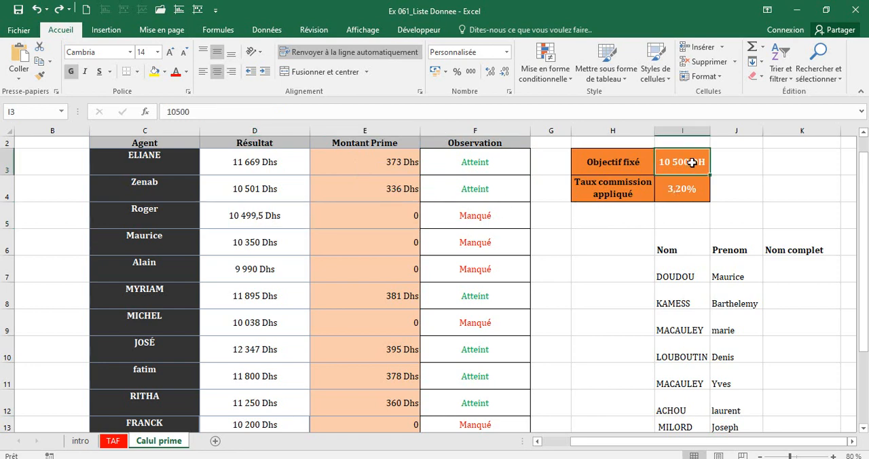
click(464, 222)
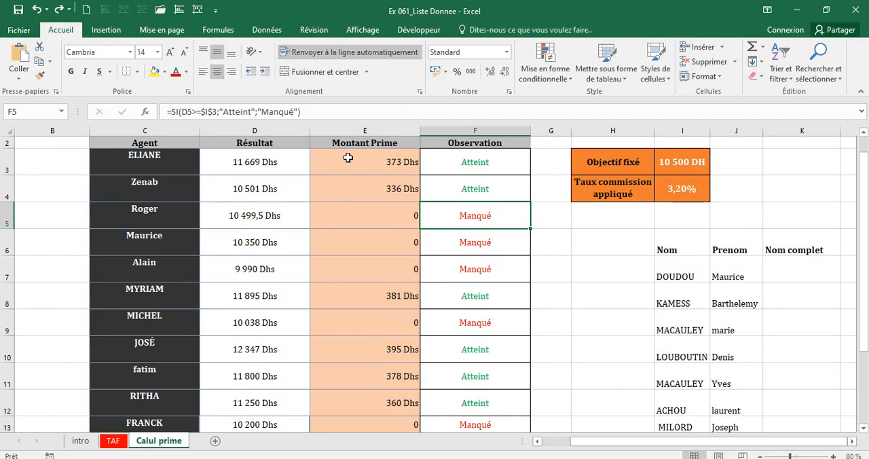
Clear the formulas from the agents' Montant Prime and Observation cells, from row 3 down, keeping the headers.
drag(349, 159, 494, 410)
scroll(494, 411, up, 2)
key(Delete)
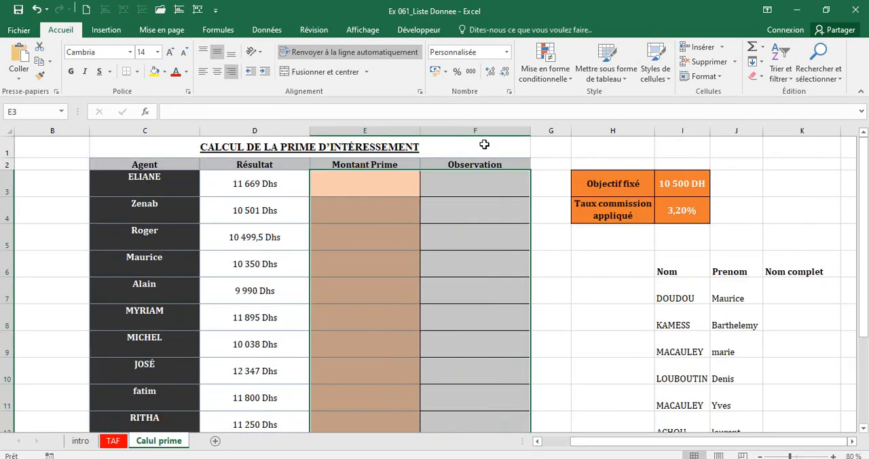
Delete both conditional formatting rules applied to the Observation cells F3:F15.
click(556, 77)
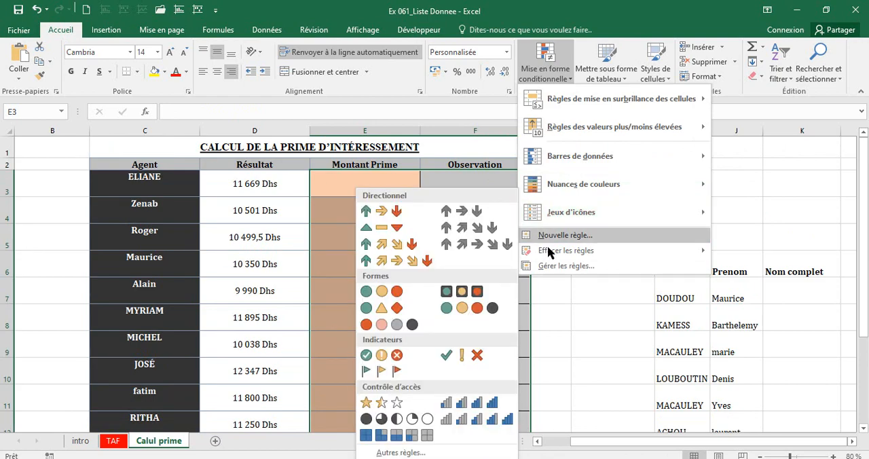
click(545, 267)
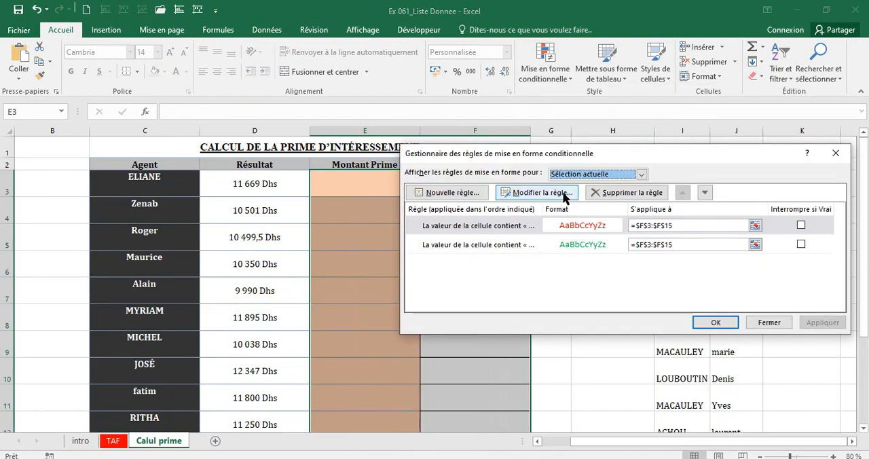
click(582, 225)
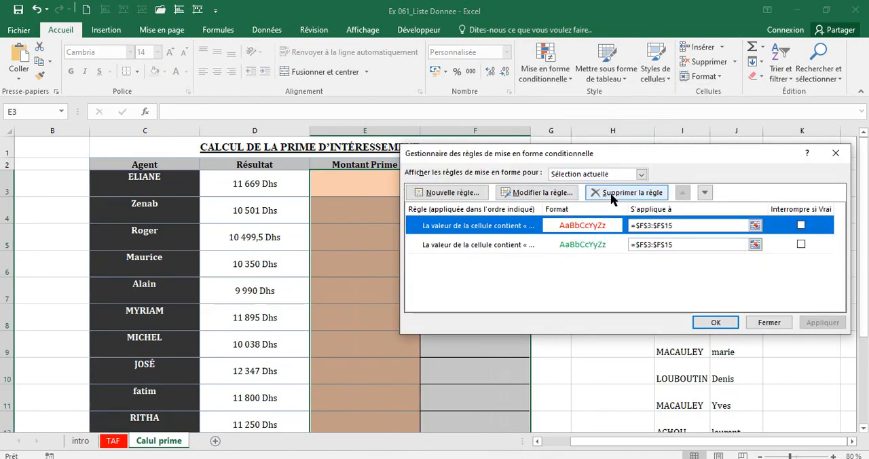
click(620, 195)
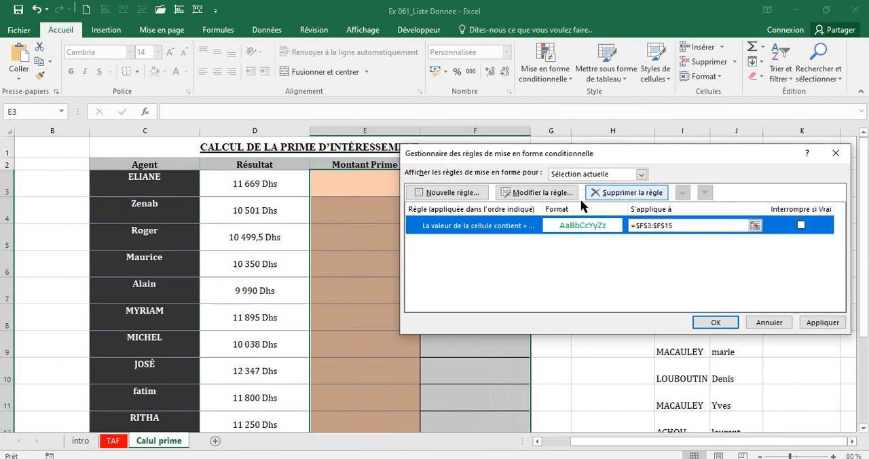
click(617, 193)
click(717, 324)
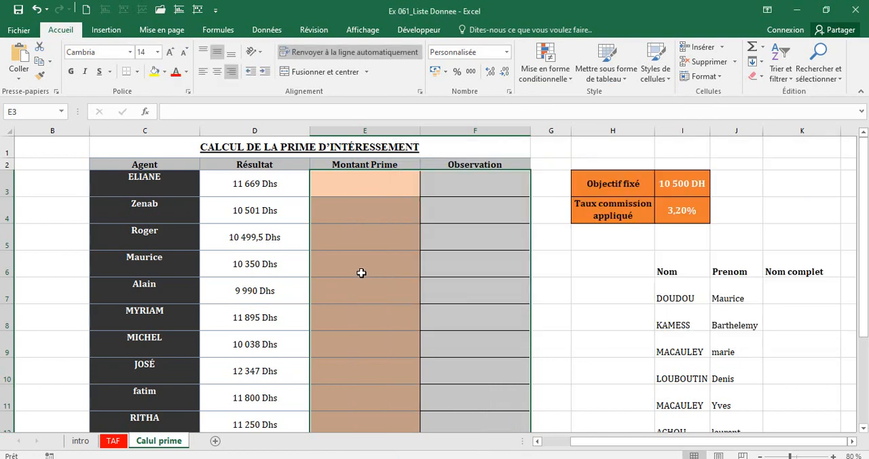
Begin an SI formula in E3 whose logical test is D3>=I3, comparing the Résultat with the Objectif fixé.
click(358, 272)
click(345, 188)
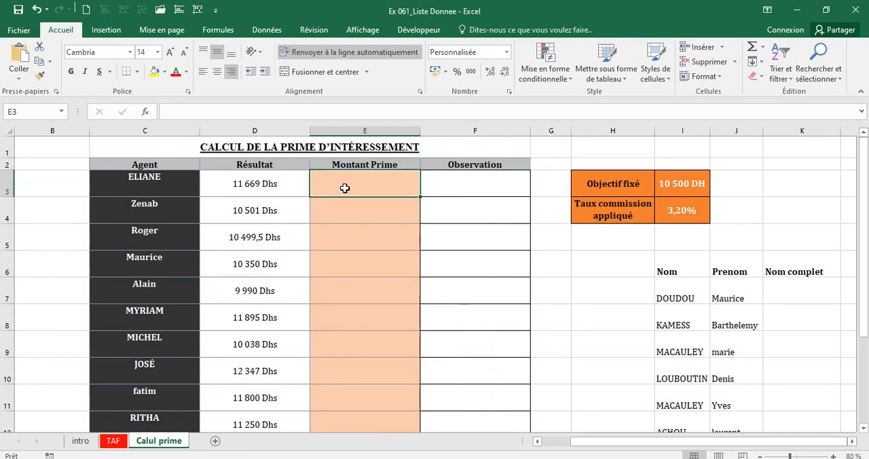
text(=si()
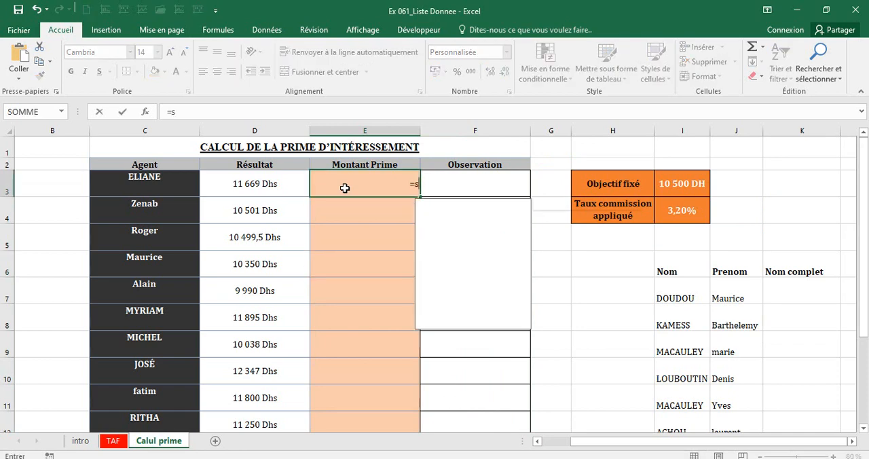
click(283, 183)
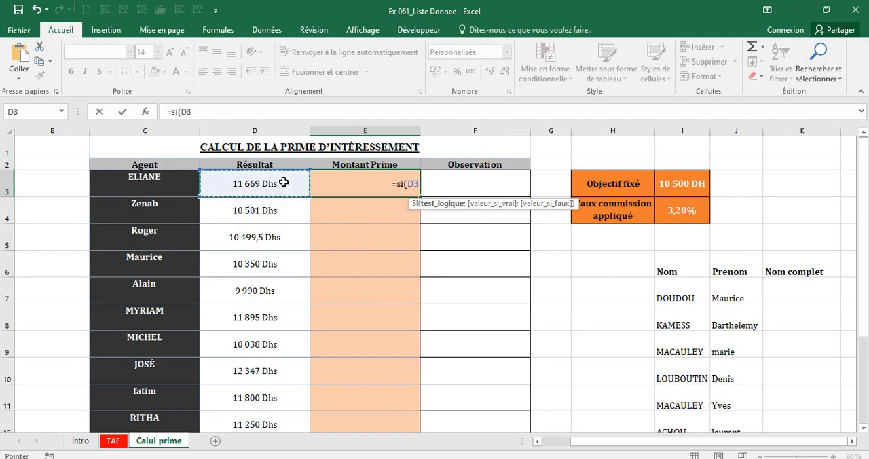
text(>=)
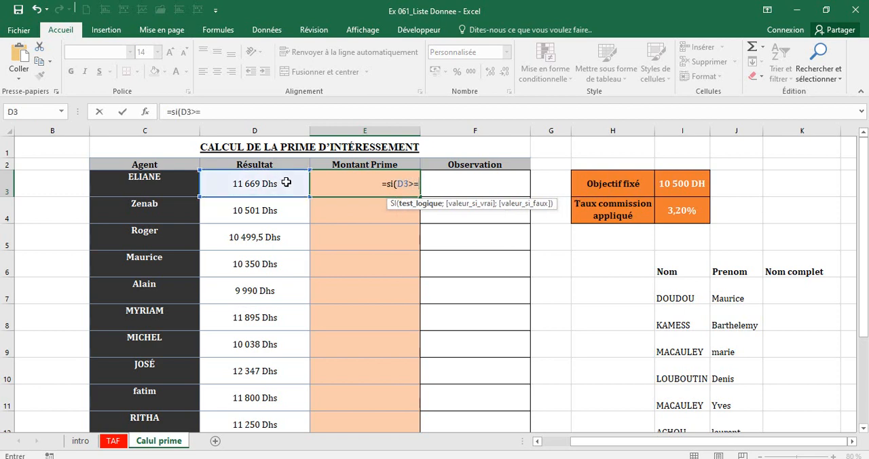
click(665, 188)
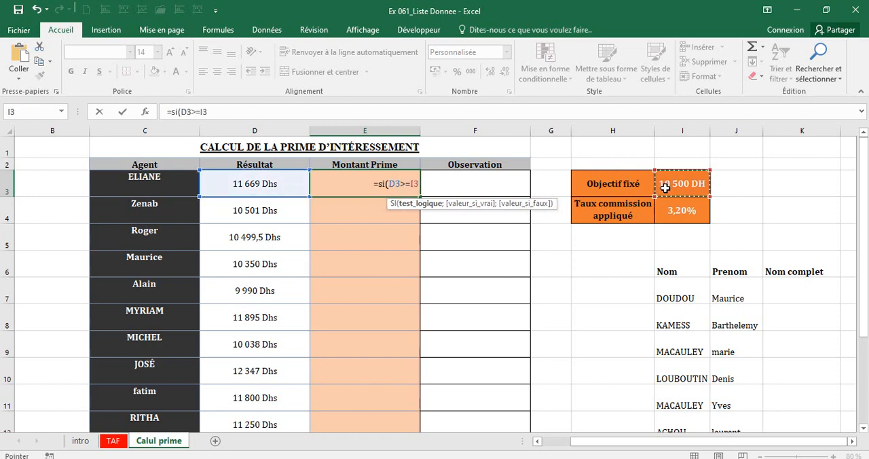
text(;)
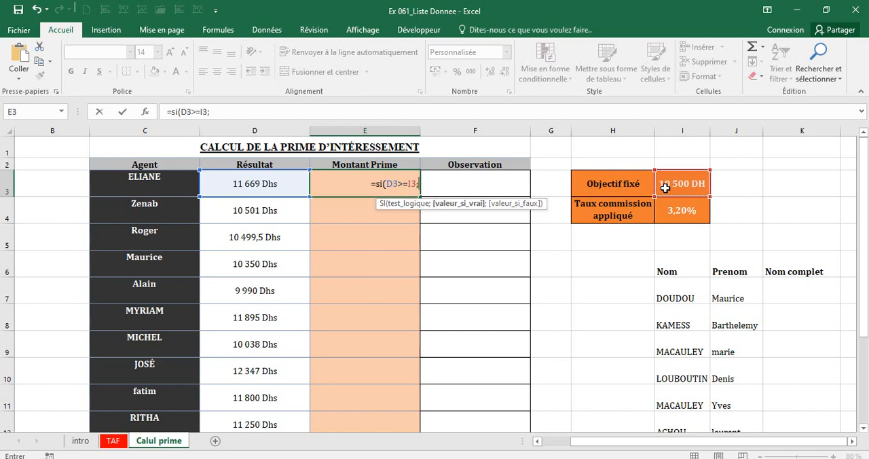
Complete E3's SI formula with D3*I4 as the value if true and "0" as the value if false.
click(229, 189)
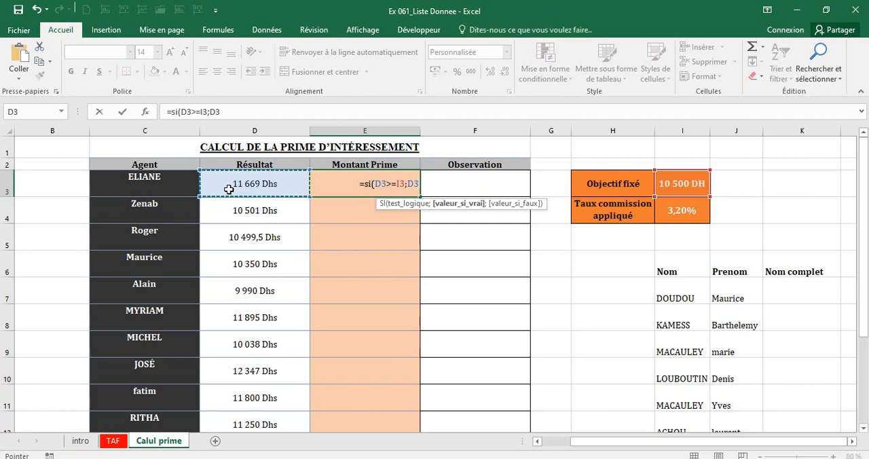
text(*)
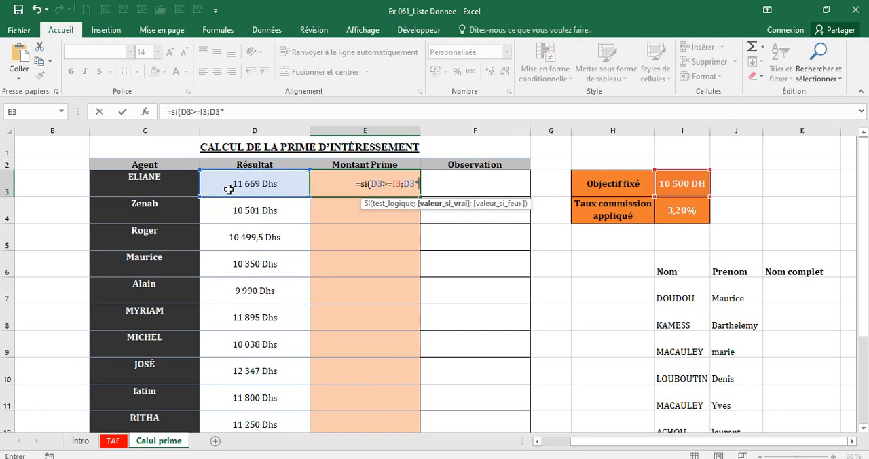
click(676, 219)
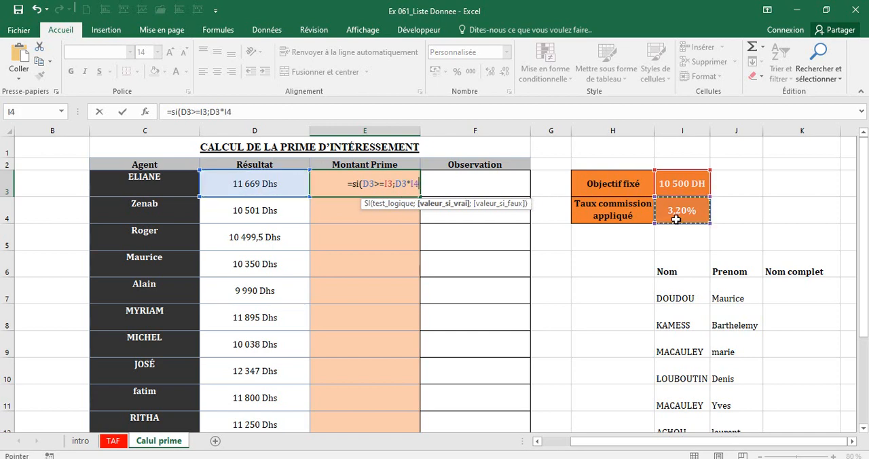
text(;"0)
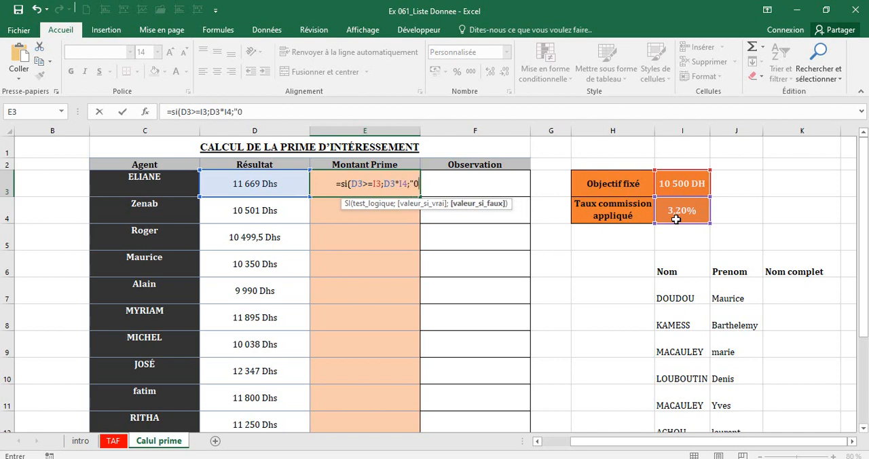
text(")
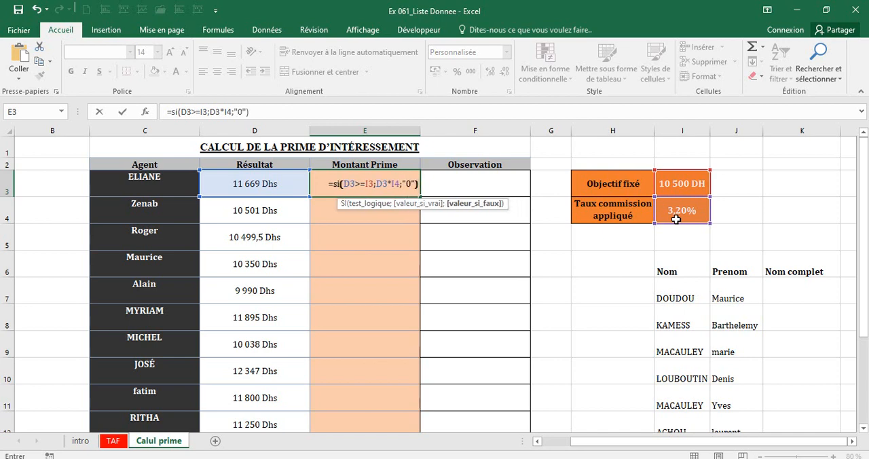
text())
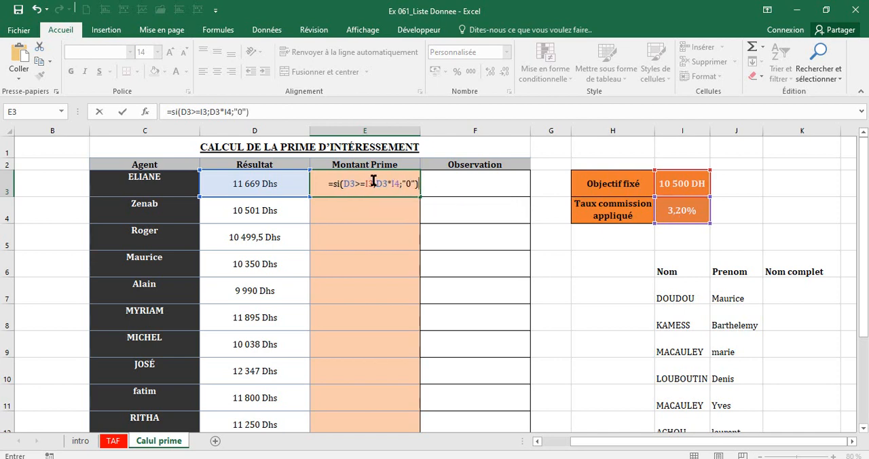
Make the I3 and I4 references absolute in E3's formula as $I$3 and $I$4, and validate it.
click(373, 182)
key(F4)
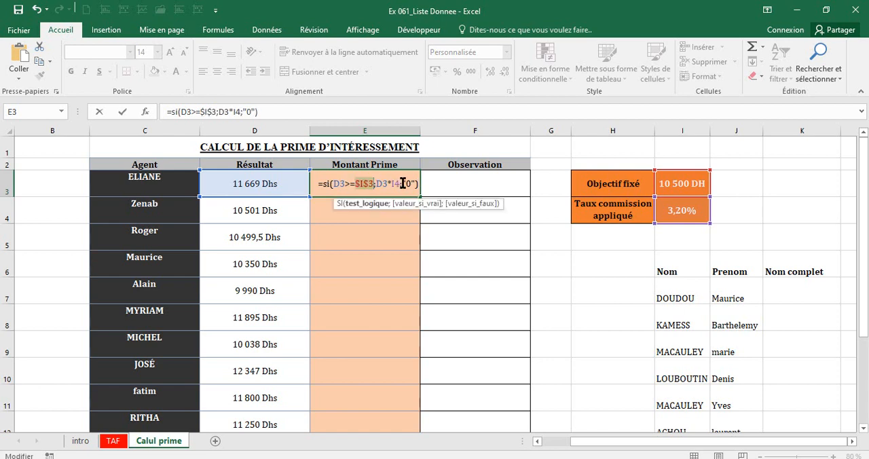
click(398, 183)
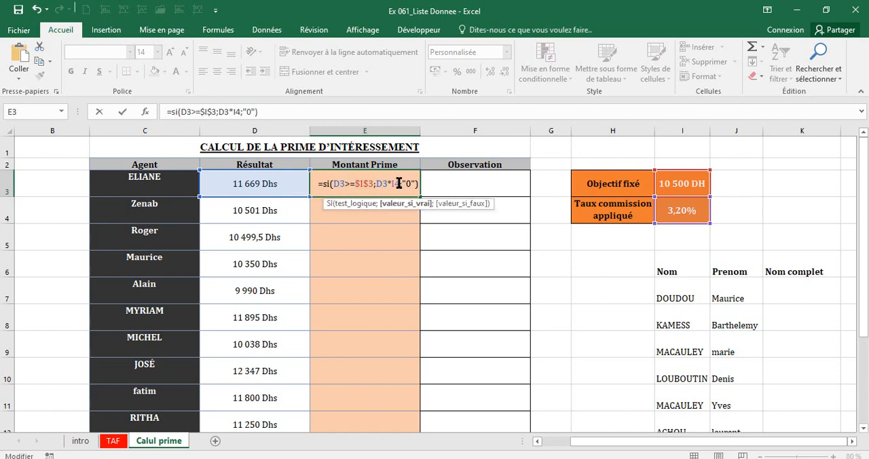
key(F4)
key(Return)
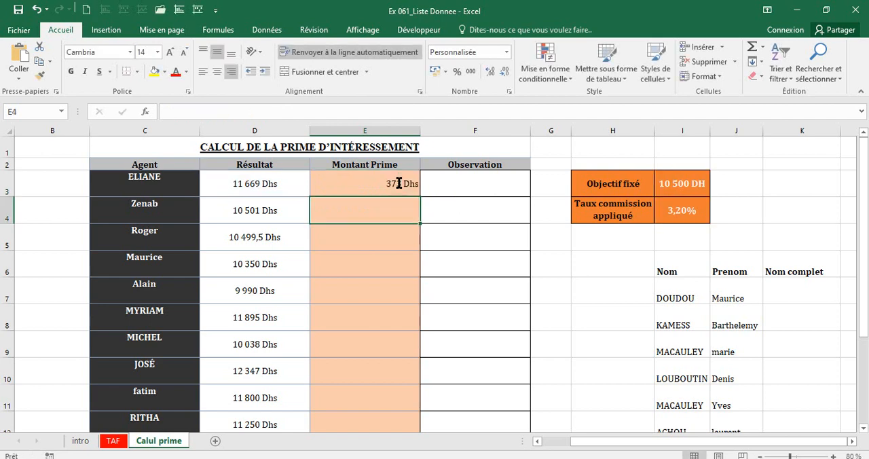
Check the first agent's bonus against D3 and I3, and copy E3's formula down the Montant Prime column to E15.
click(394, 181)
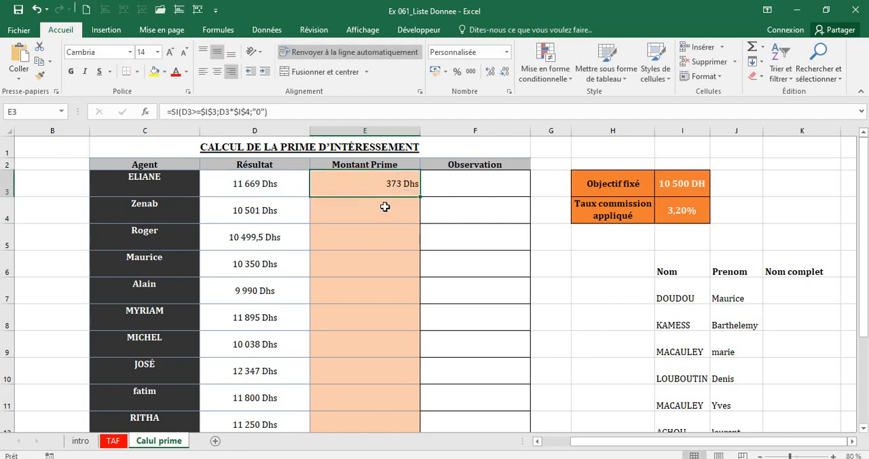
click(239, 183)
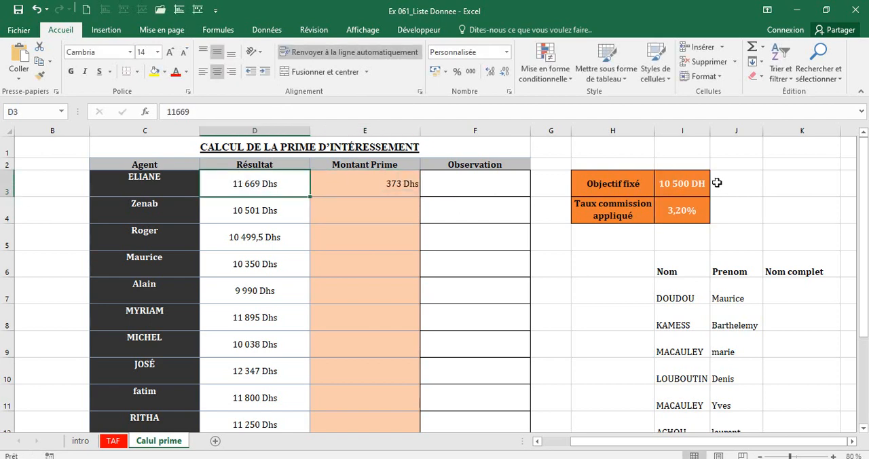
click(697, 189)
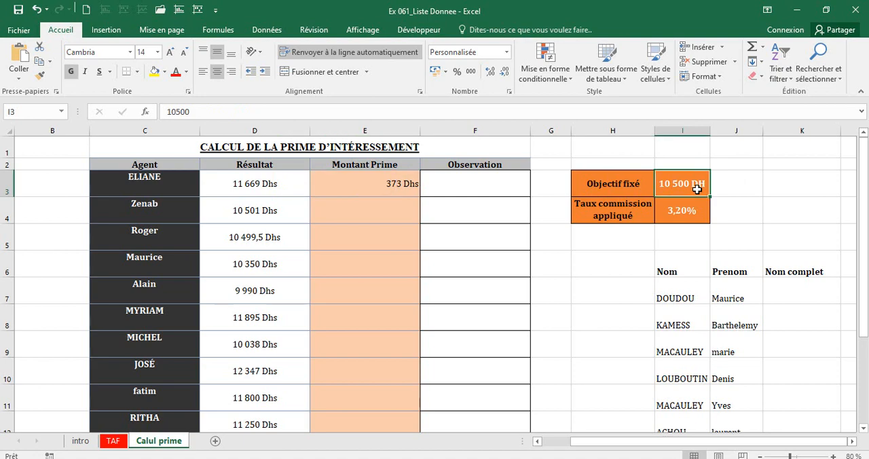
click(388, 186)
drag(414, 193, 418, 363)
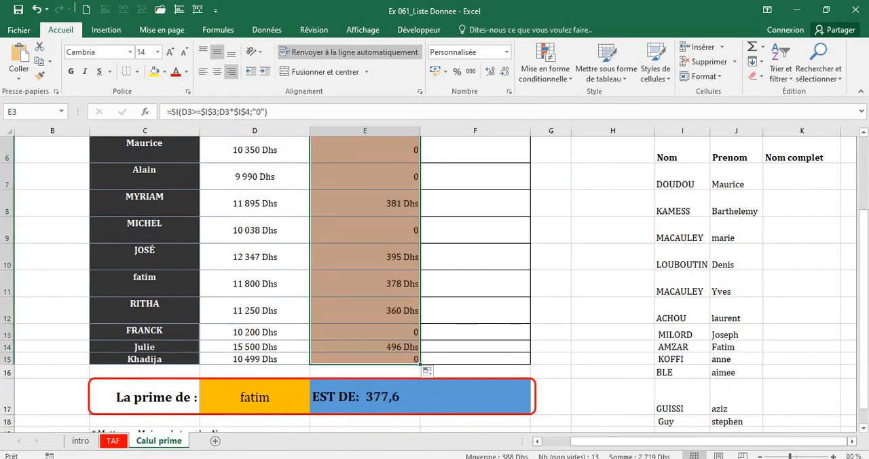
scroll(864, 299, up, 2)
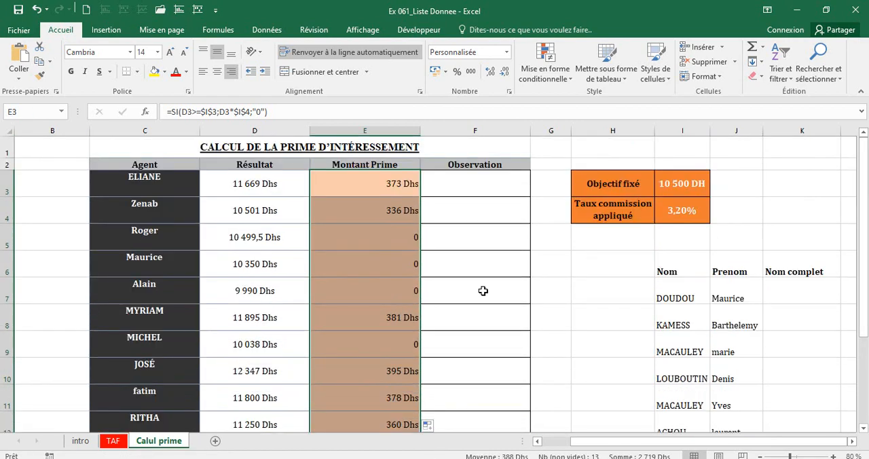
Compare the Résultat and Montant Prime values of the agents in rows 5, 6, 8 and 10.
click(255, 249)
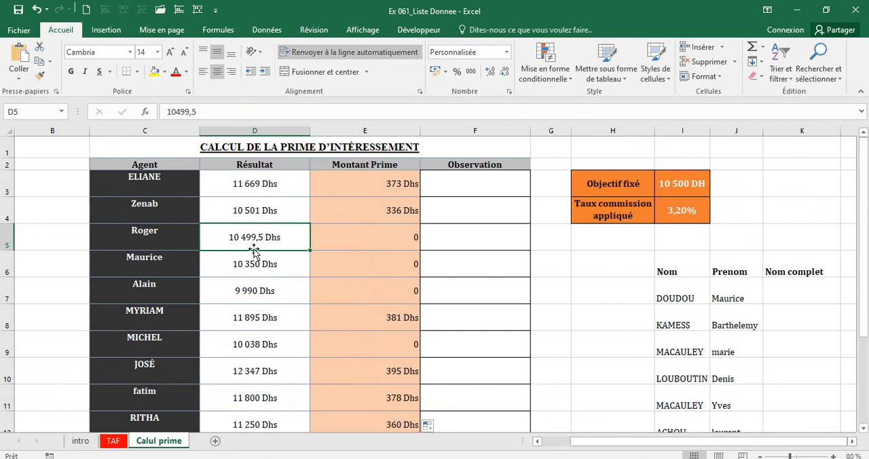
click(253, 265)
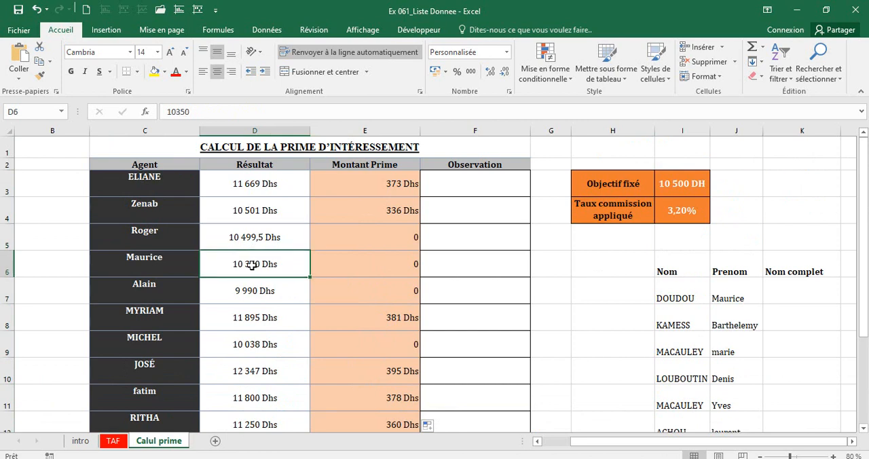
click(243, 323)
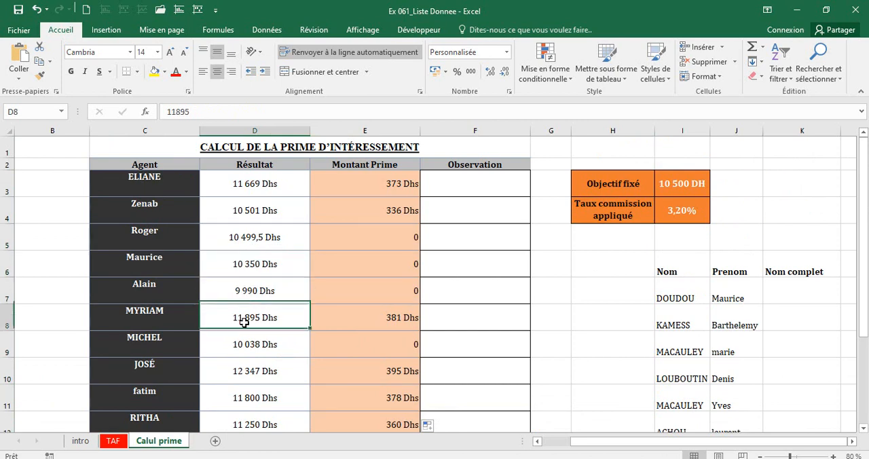
click(400, 315)
click(258, 379)
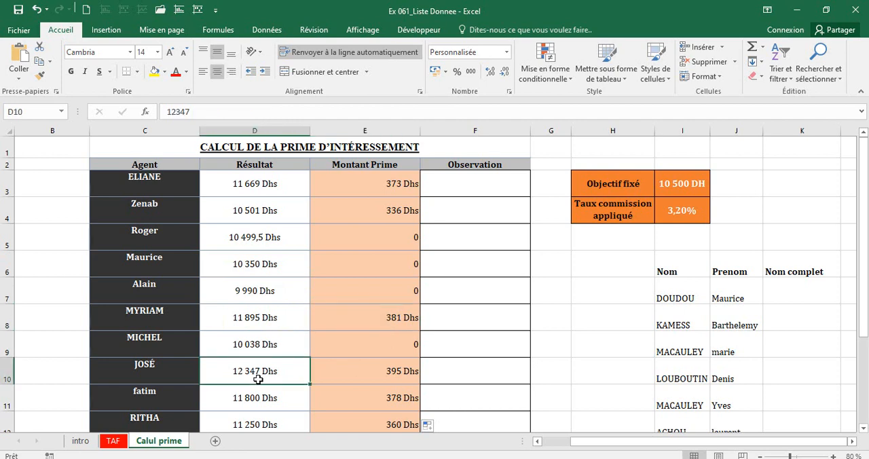
click(350, 379)
Manually enter "Atteint" in F3 and "Manqué" in F4 of the Observation column.
click(485, 194)
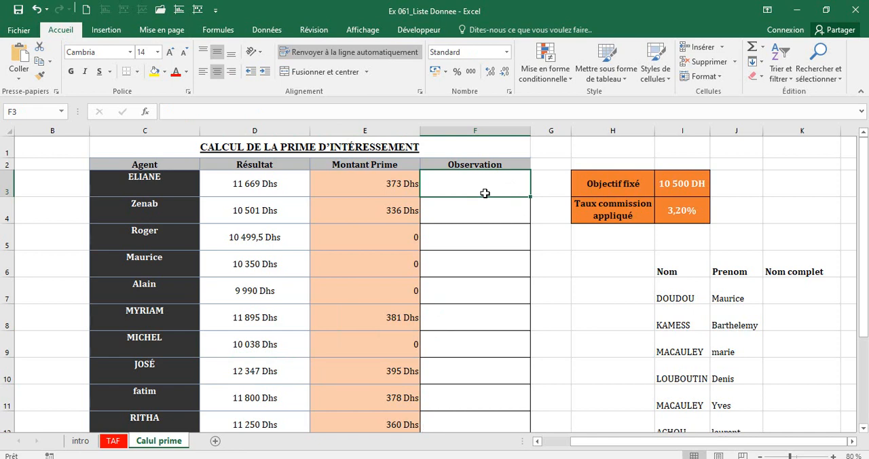
text(Attei)
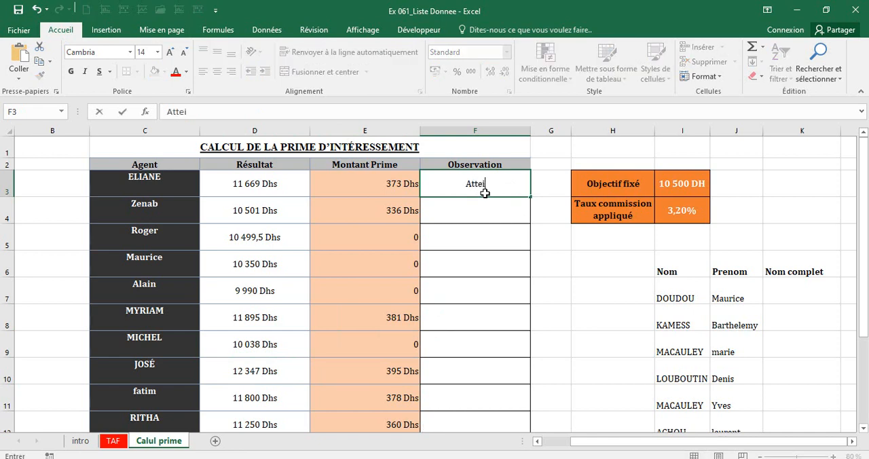
text(nt)
key(Return)
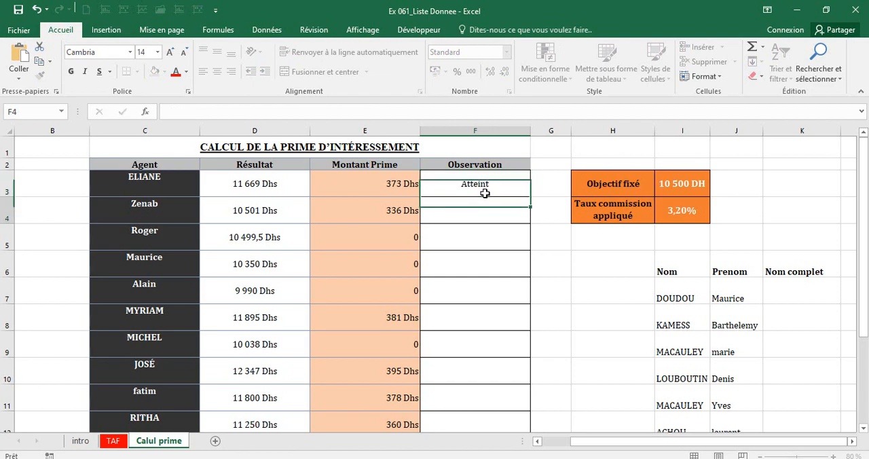
text(Manqué)
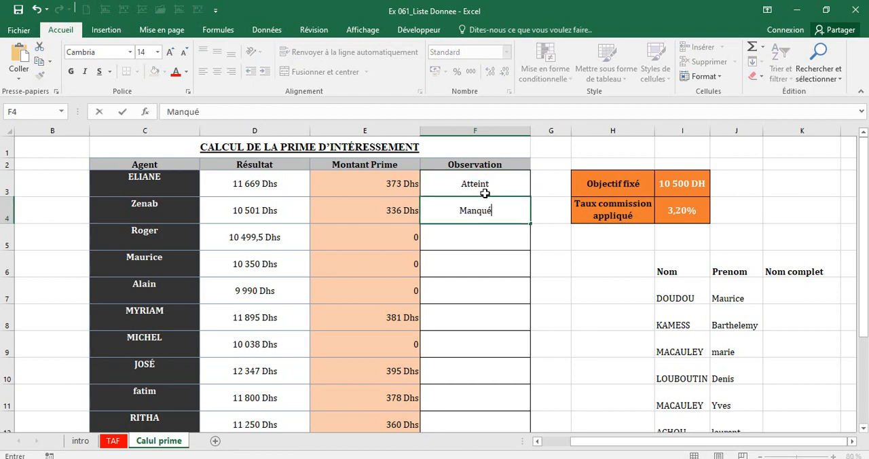
key(Return)
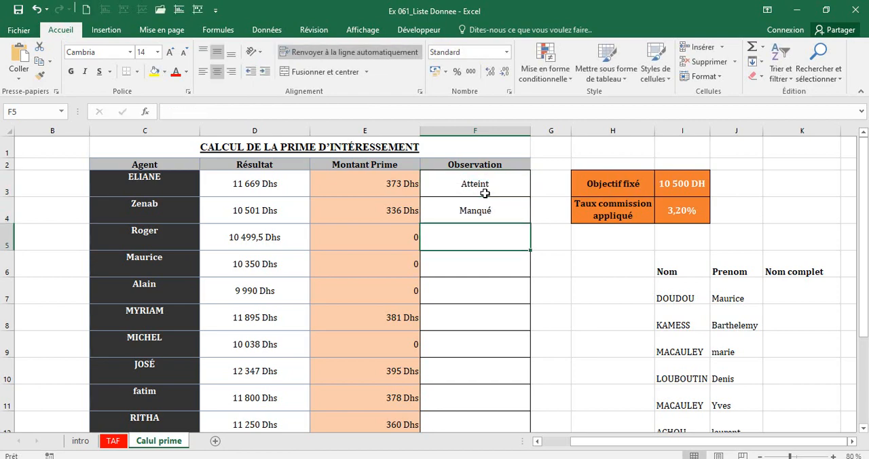
Enter "Manqué" manually as the observation in F5 and F6.
text(Manq)
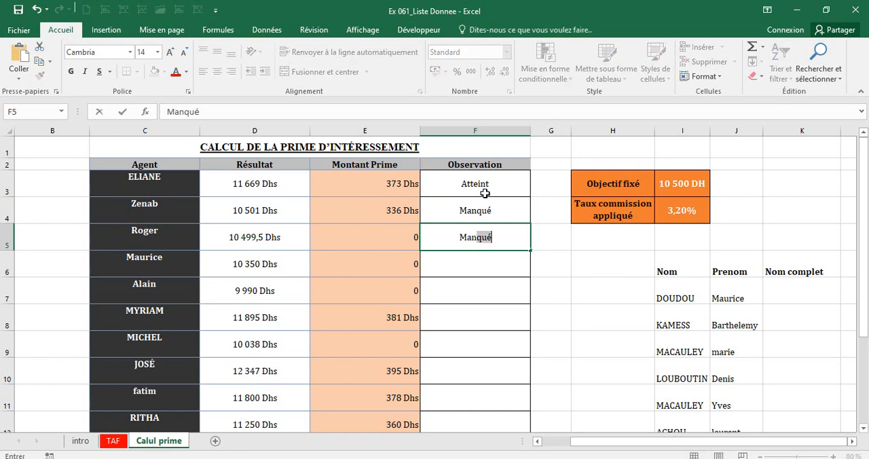
text(ué)
key(Return)
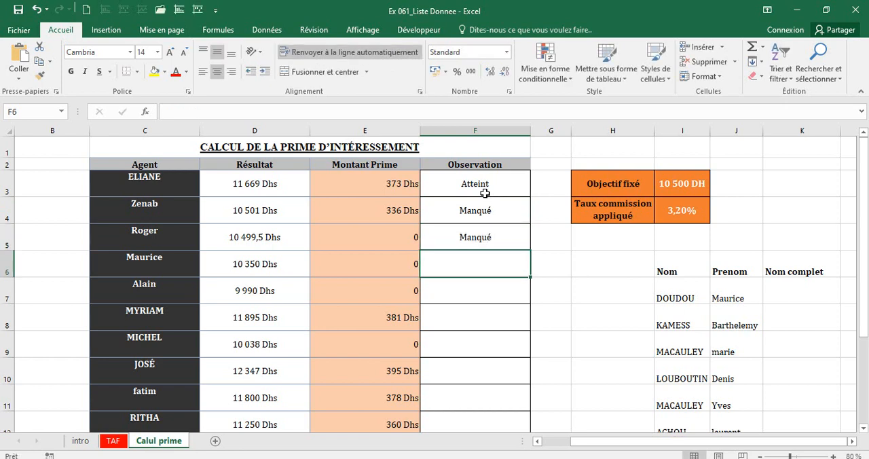
text(m)
key(BackSpace)
key(BackSpace)
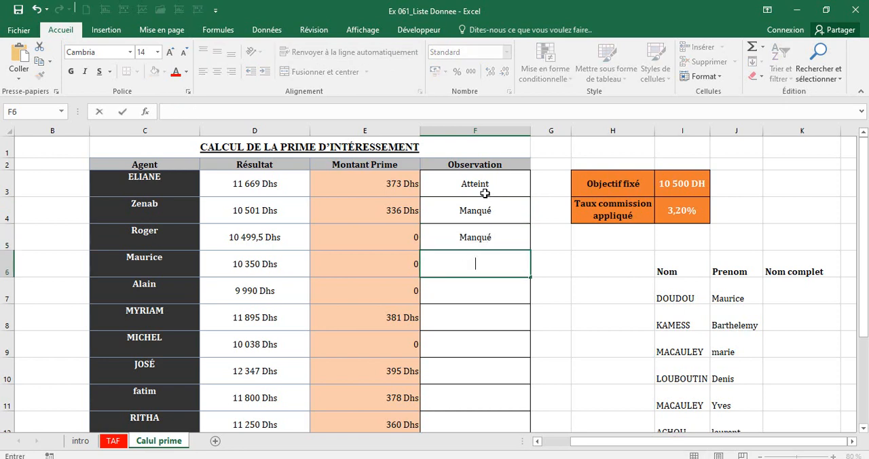
text(MA)
key(BackSpace)
text(a)
key(BackSpace)
key(BackSpace)
text(anqué)
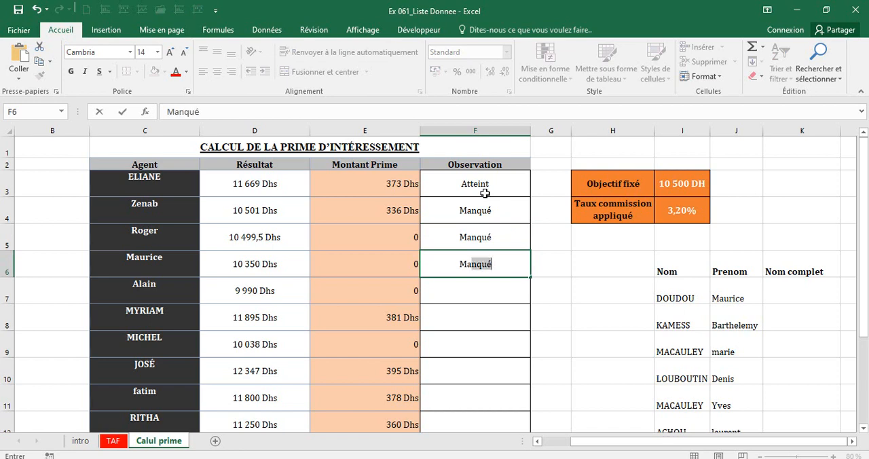
key(Return)
key(Return)
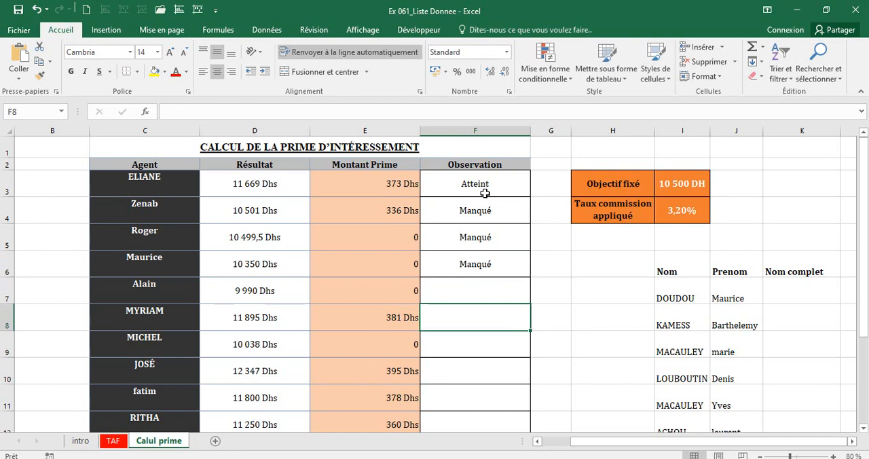
Abandon the manual entry in F8 and clear the observations in F3:F6.
text(At)
key(BackSpace)
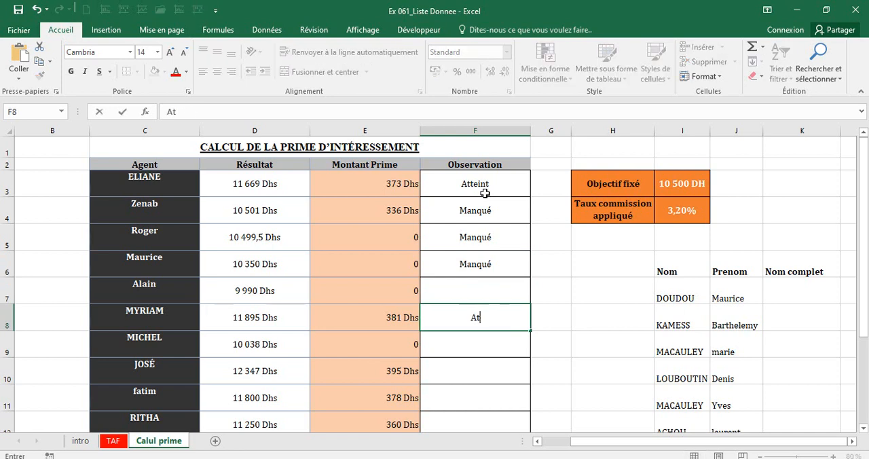
key(BackSpace)
key(BackSpace)
click(482, 187)
drag(471, 268, 471, 270)
key(Delete)
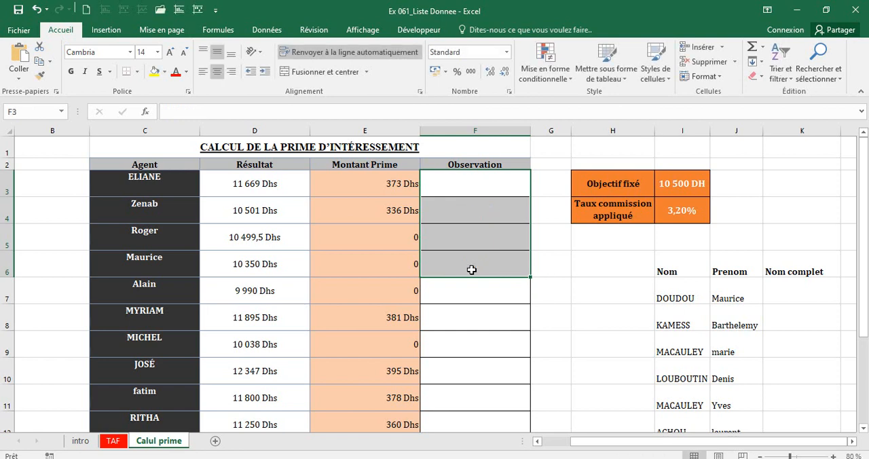
Select F3:F15 and start an SI formula in F3 with the logical test D3>=$I$3.
click(480, 186)
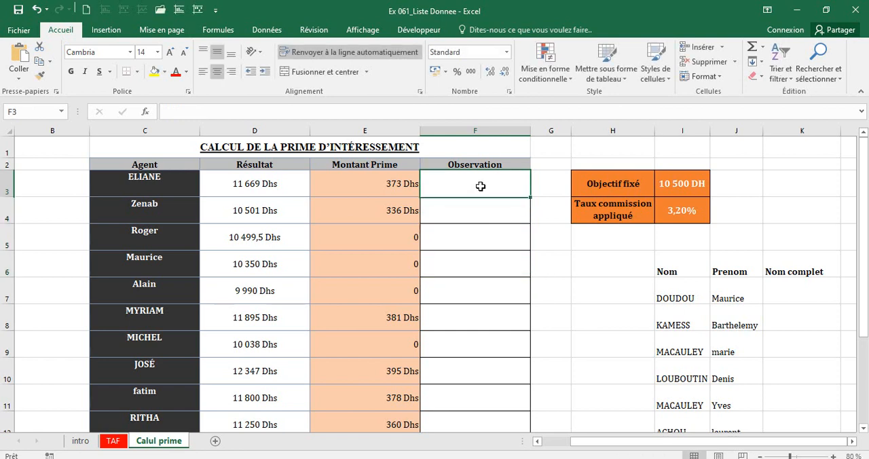
drag(480, 186, 476, 411)
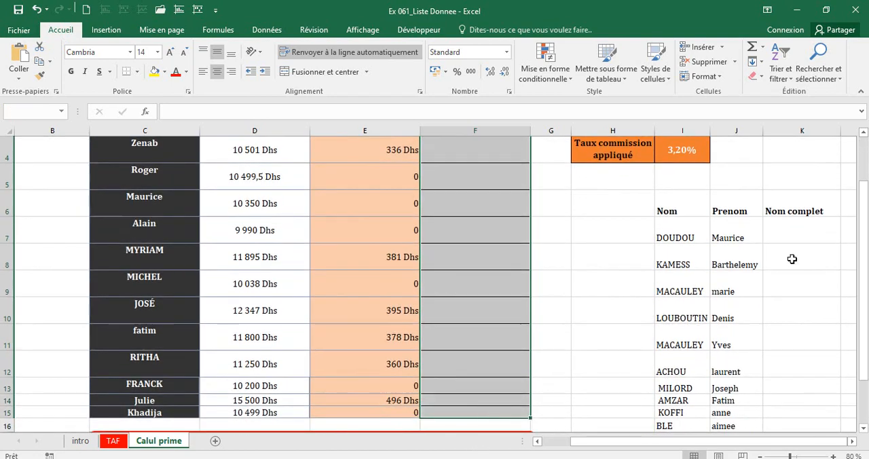
scroll(864, 282, up, 1)
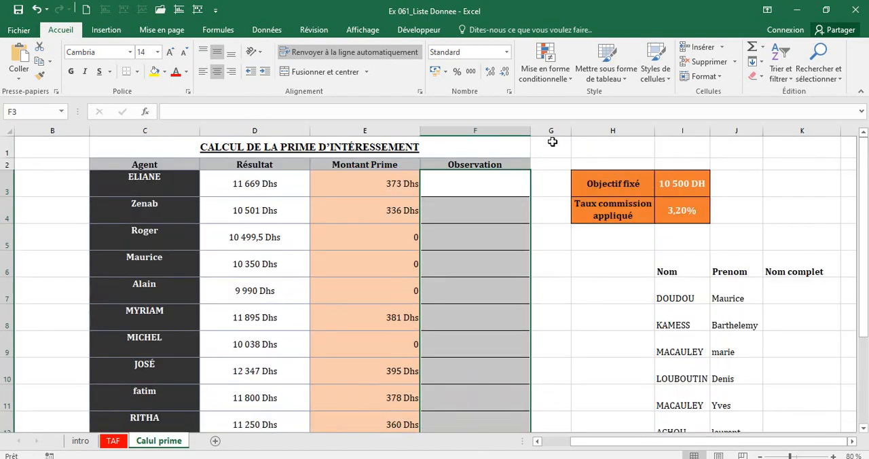
text(=)
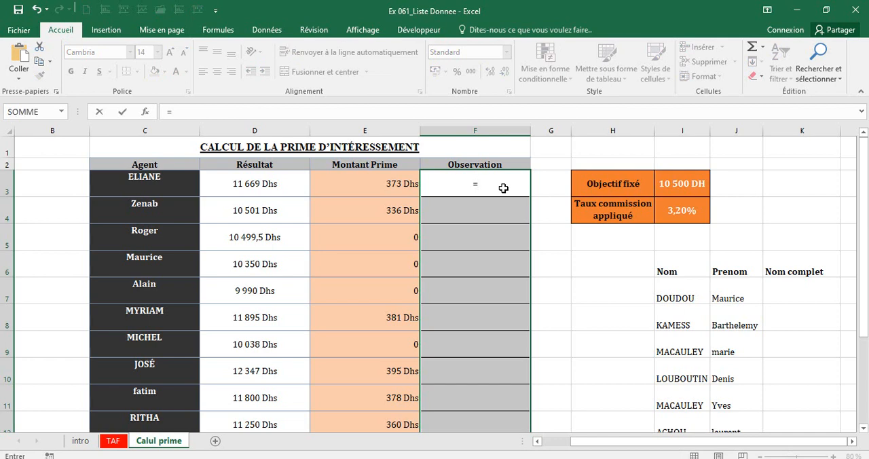
text(si()
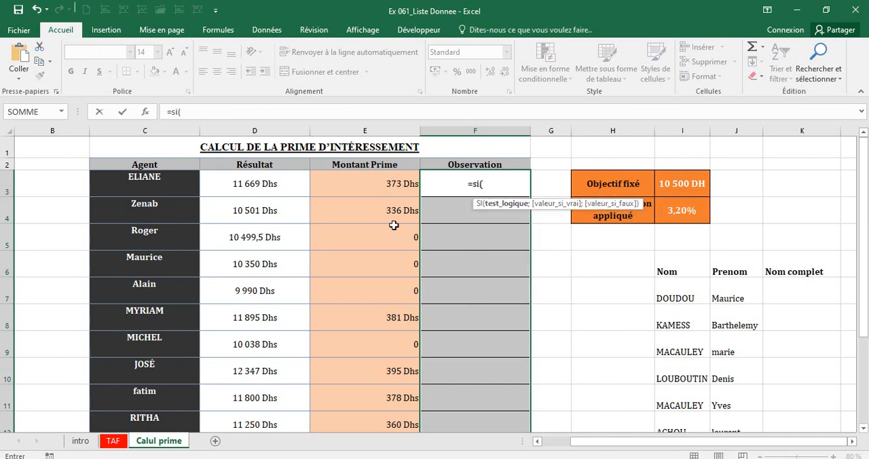
click(233, 193)
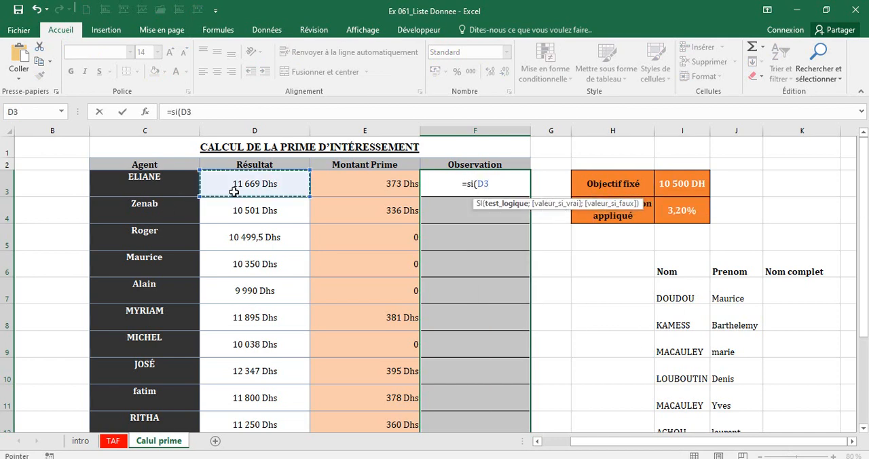
text(>)
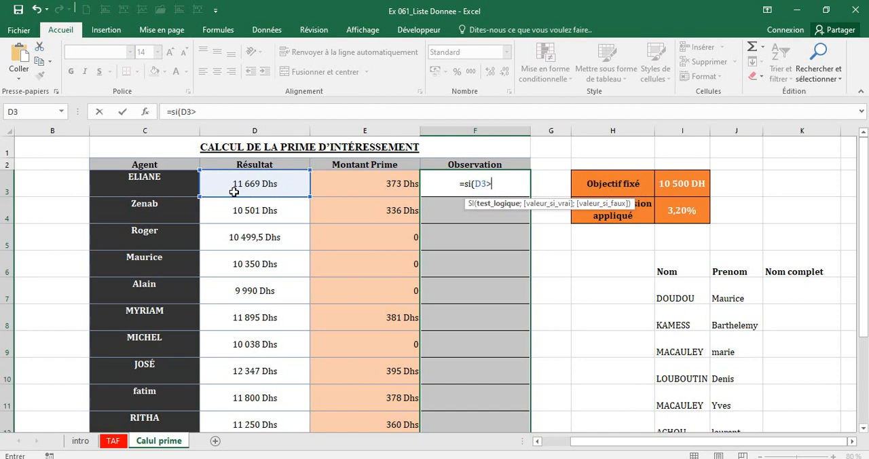
text(=)
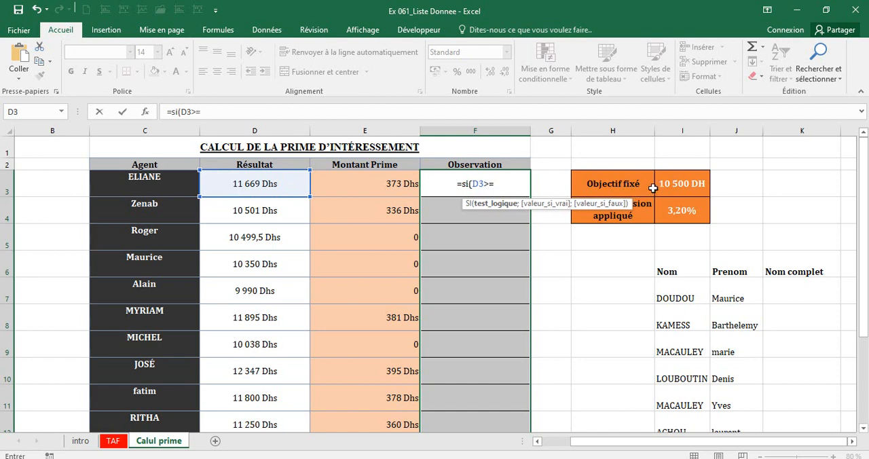
click(677, 186)
key(F4)
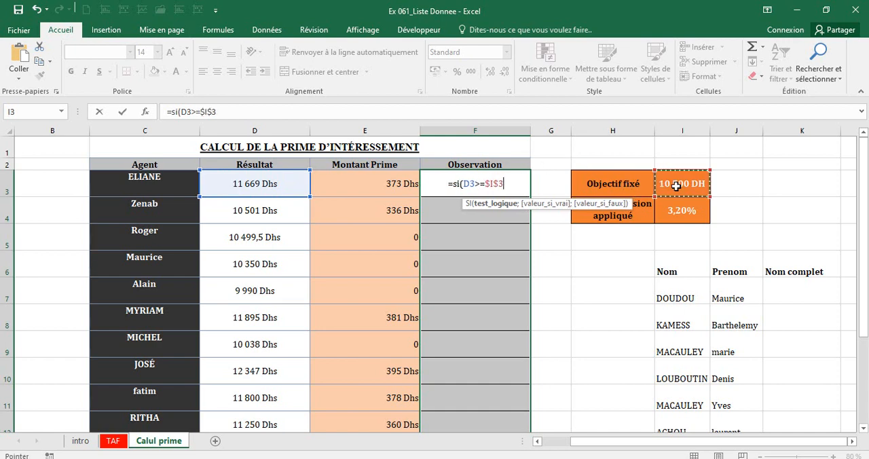
Add "Atteint" as the value if true in F3's SI formula.
text(;)
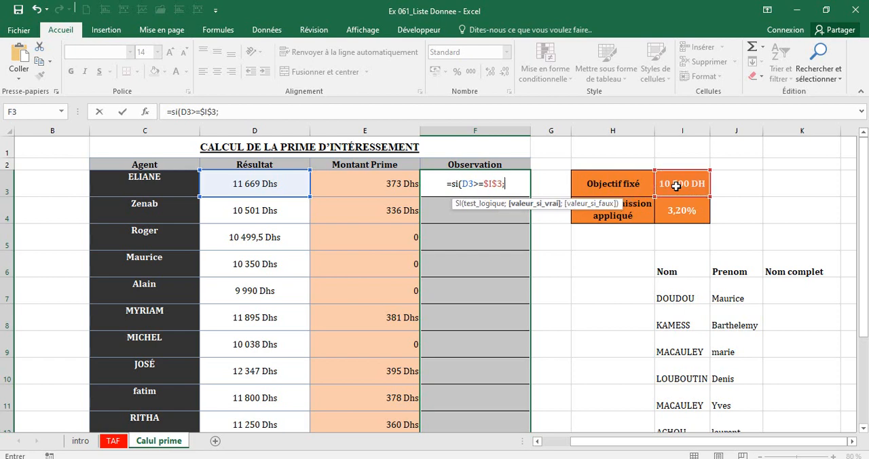
text("At)
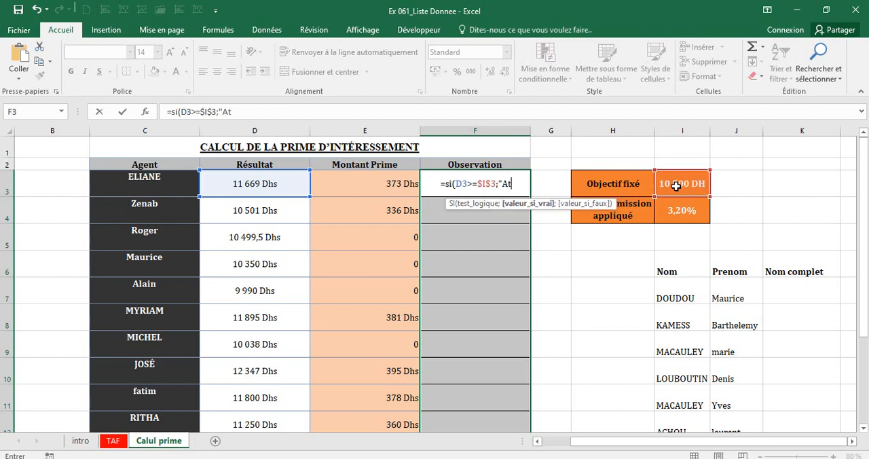
text(teint)
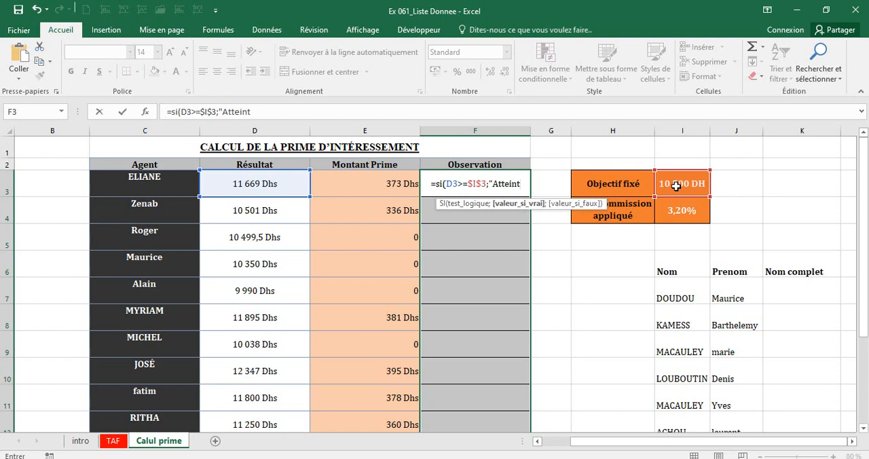
text(")
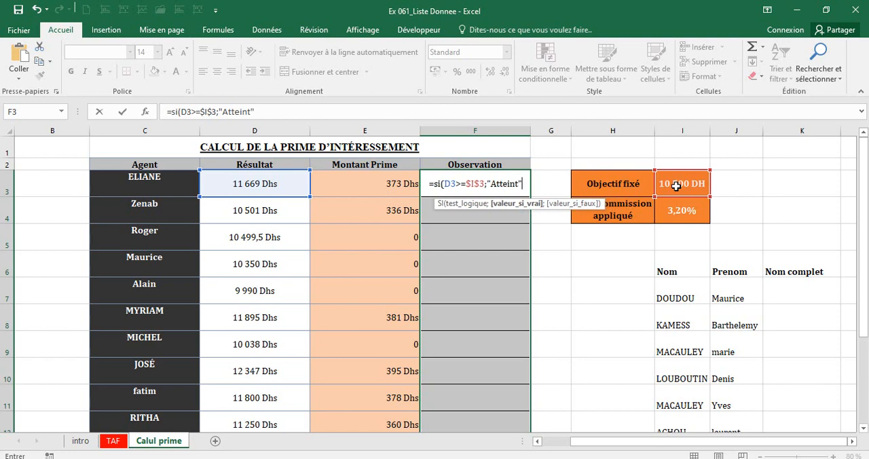
text(;3)
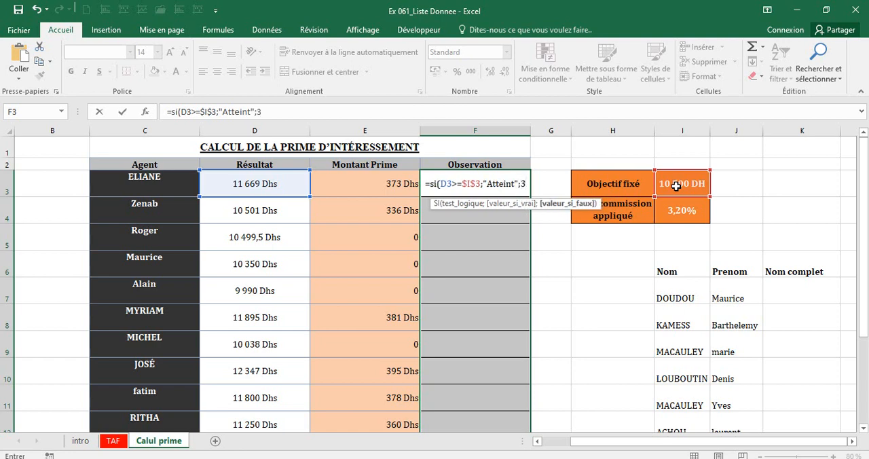
Add "Manqué" as the value if false in F3's SI formula, and validate it.
key(BackSpace)
text(")
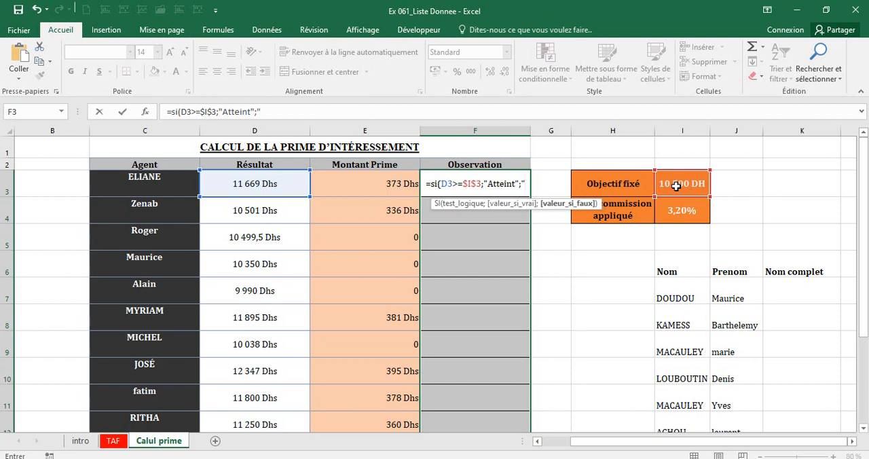
text(Manqué)
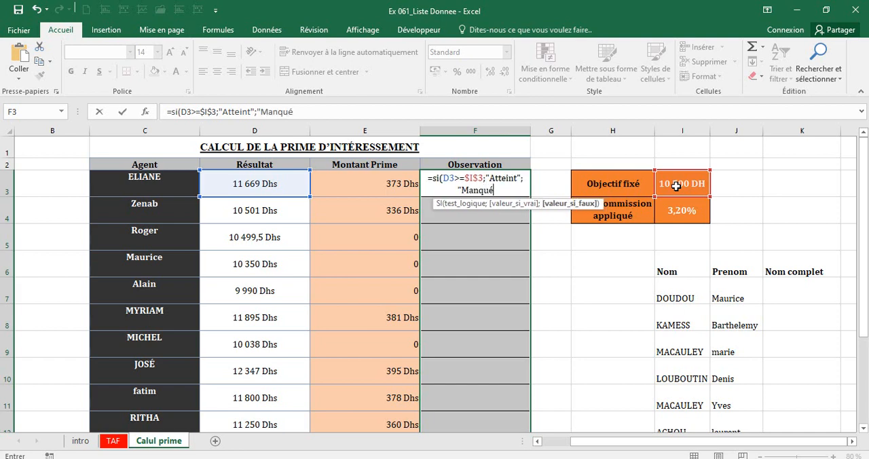
text("))
key(Return)
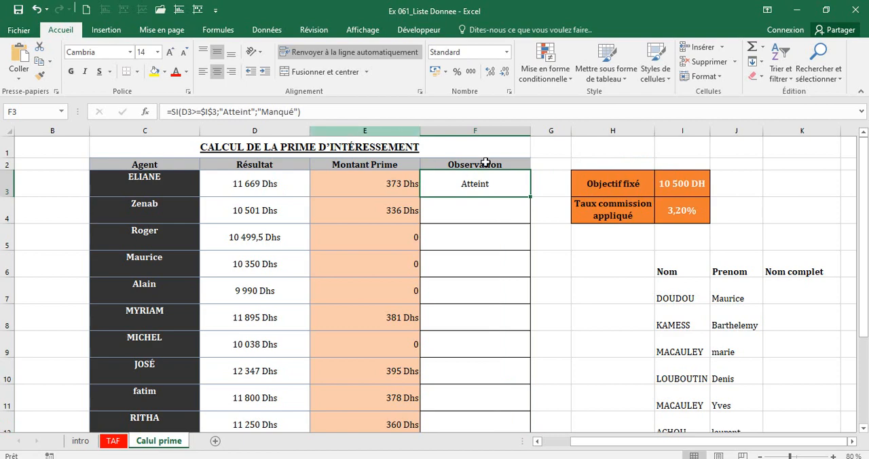
Copy F3's formula down the Observation column to F15, and check the observations in rows 3, 5, 6 and 8 against the Résultat values.
drag(530, 196, 520, 372)
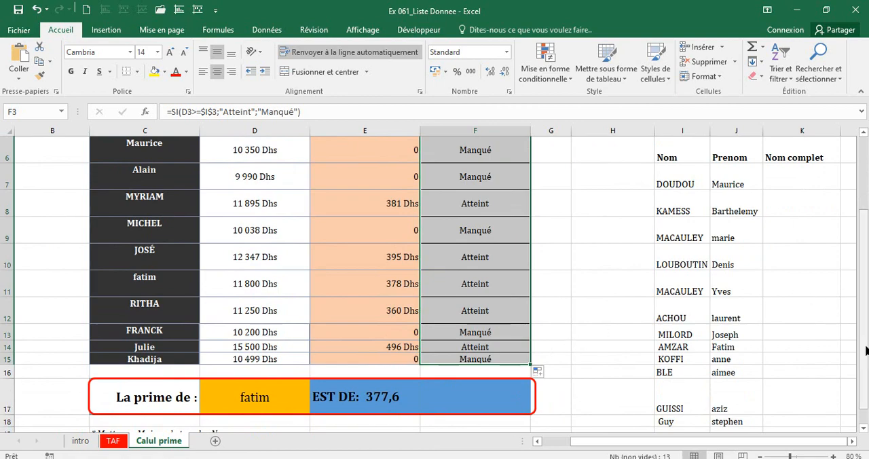
scroll(864, 350, up, 2)
click(469, 185)
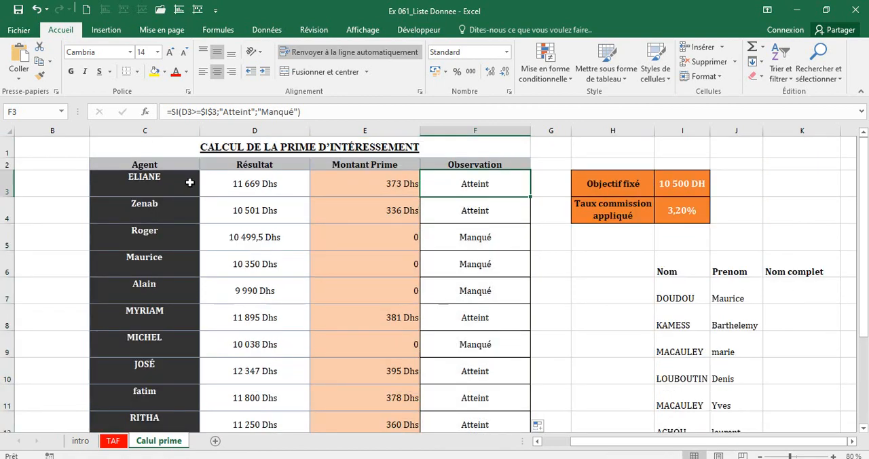
click(222, 184)
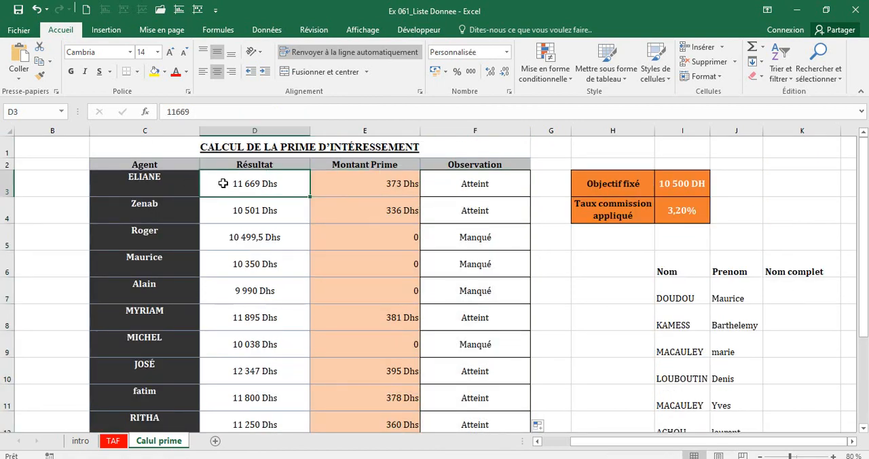
click(472, 241)
click(275, 237)
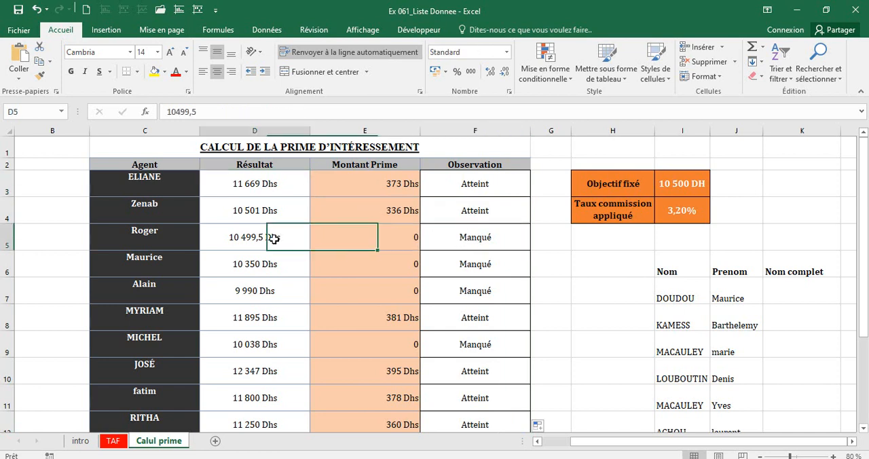
click(482, 263)
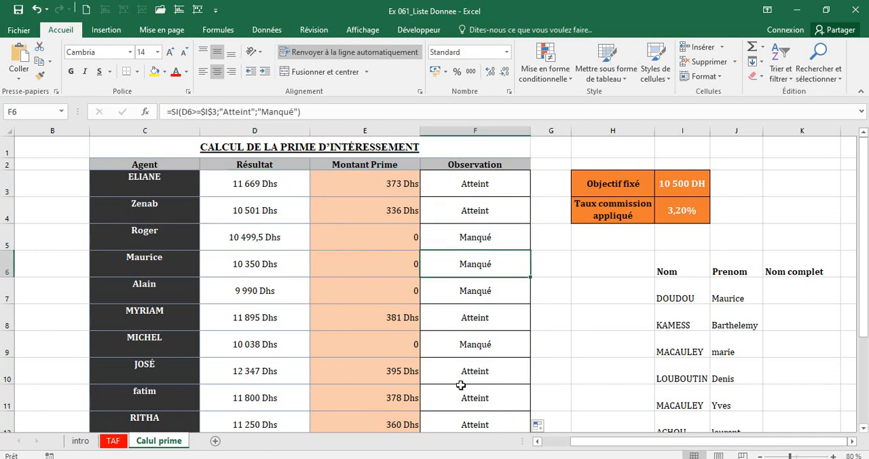
click(461, 325)
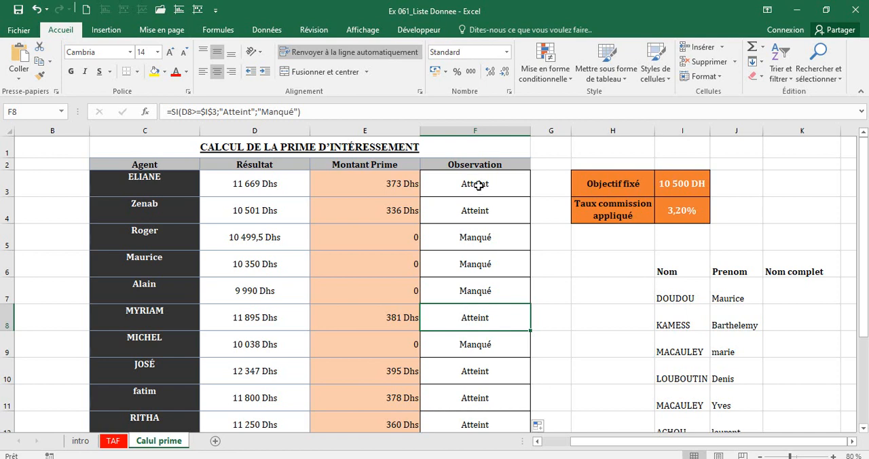
Colour the "Atteint" text in F3 green and the "Manqué" text in F5 red with manual font colours.
key(Up)
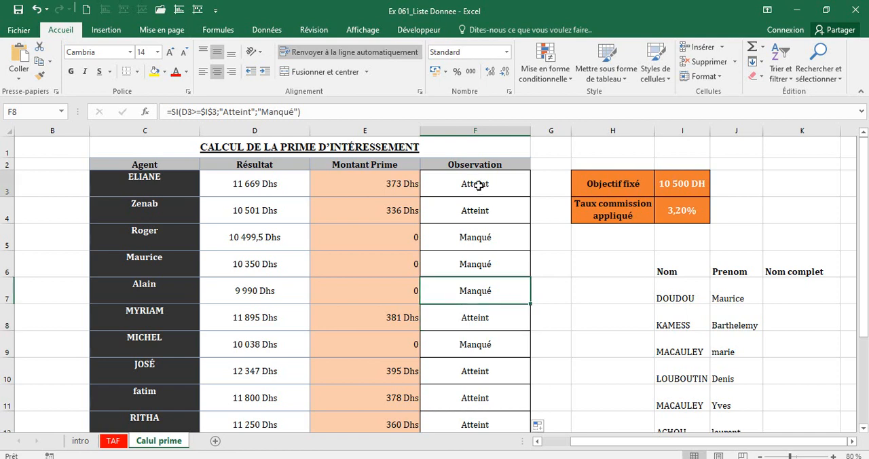
click(479, 185)
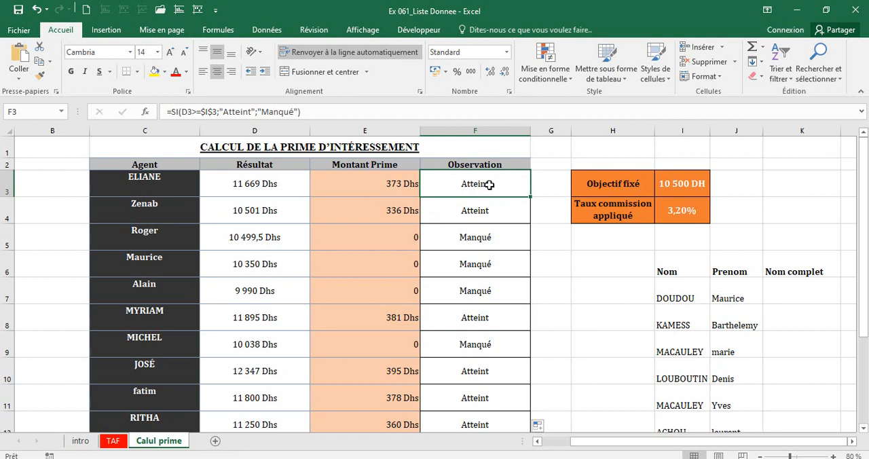
click(481, 237)
click(475, 187)
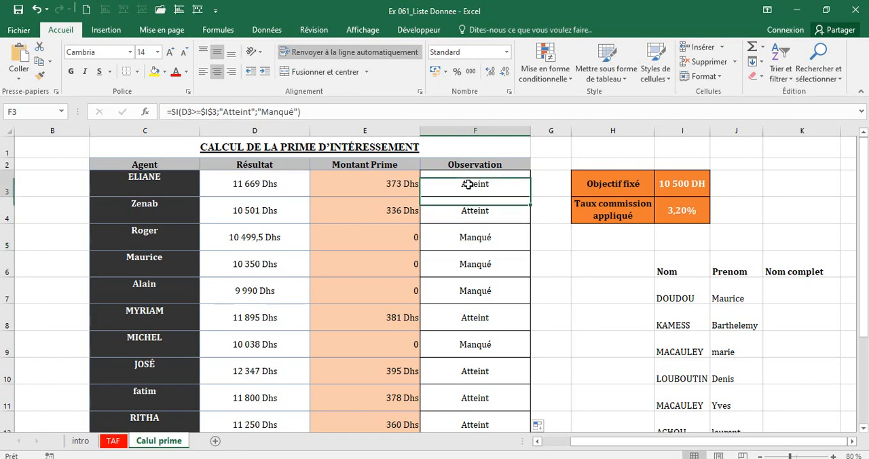
click(188, 79)
click(230, 188)
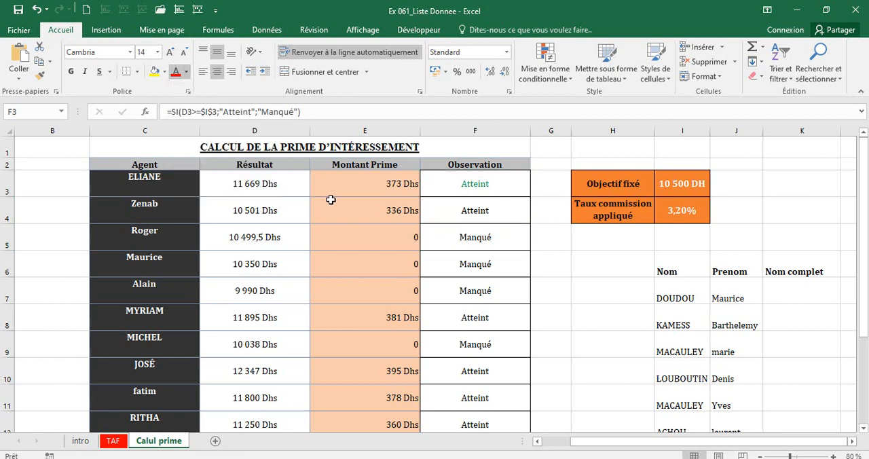
click(452, 234)
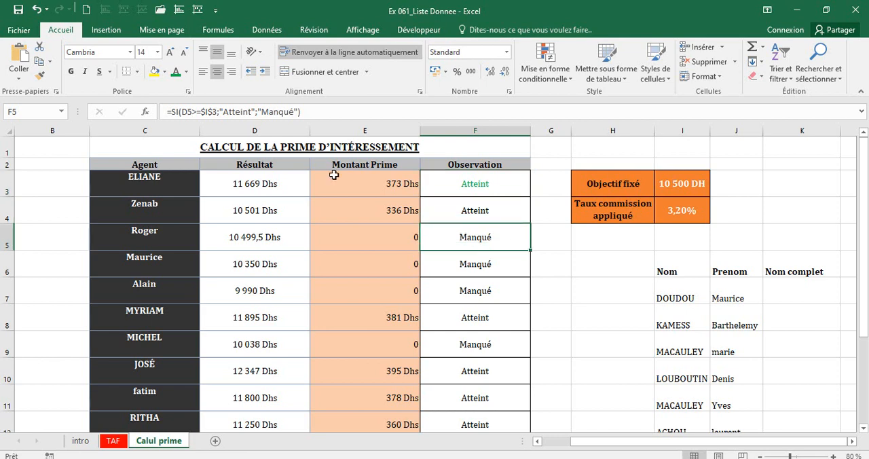
click(187, 74)
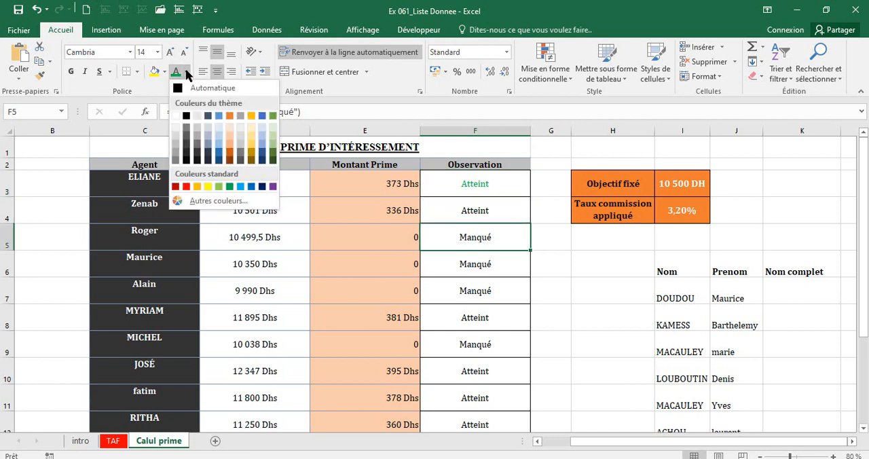
click(187, 188)
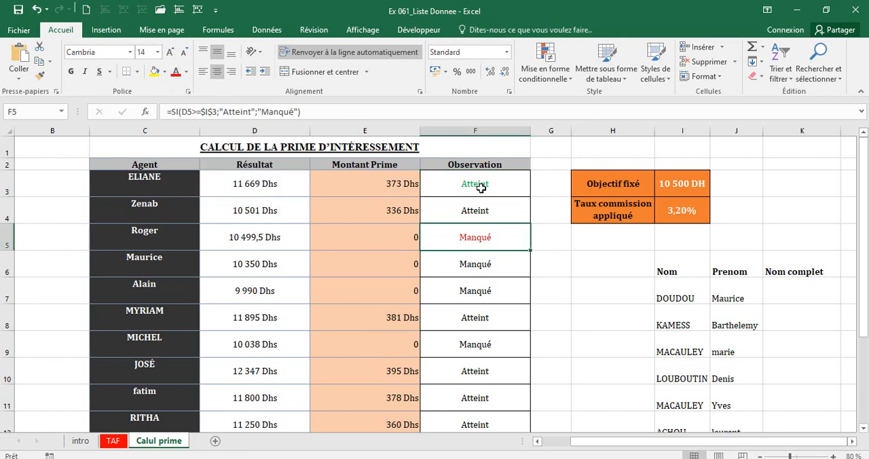
Undo the manual font colours applied to F5 and F3.
click(36, 10)
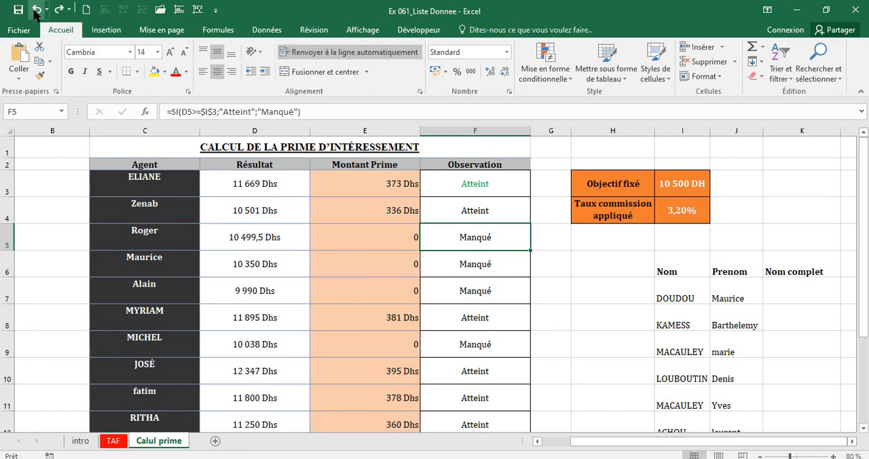
click(36, 10)
key(Down)
key(Down)
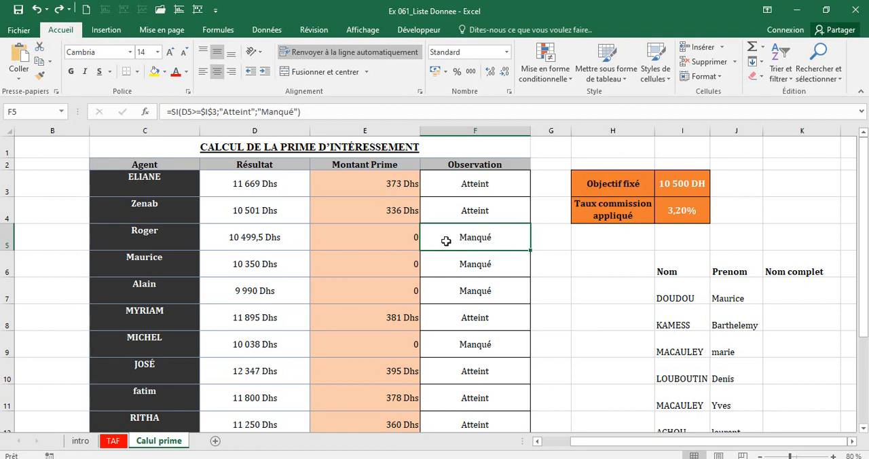
Select F3:F15 and start a conditional formatting rule for cells containing the text "Atteint".
drag(470, 179, 493, 412)
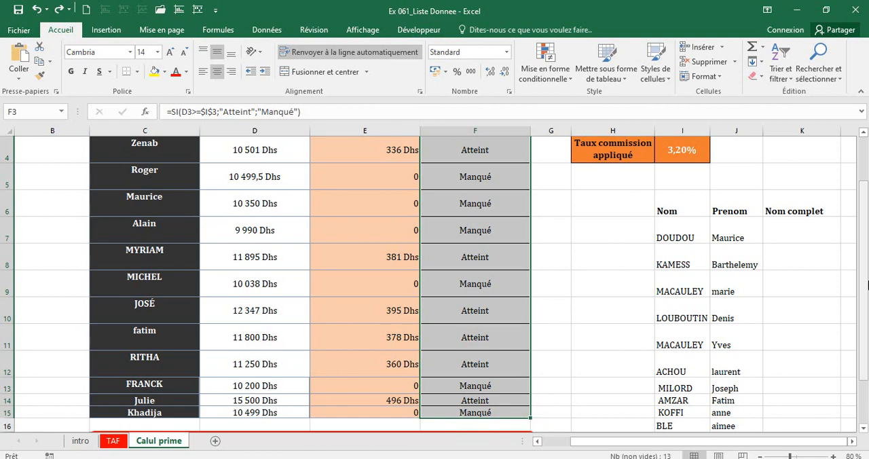
scroll(867, 285, up, 1)
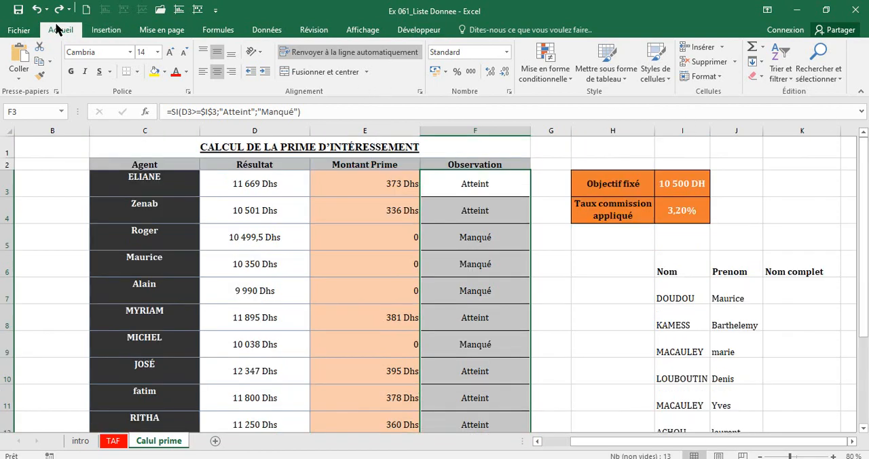
click(540, 77)
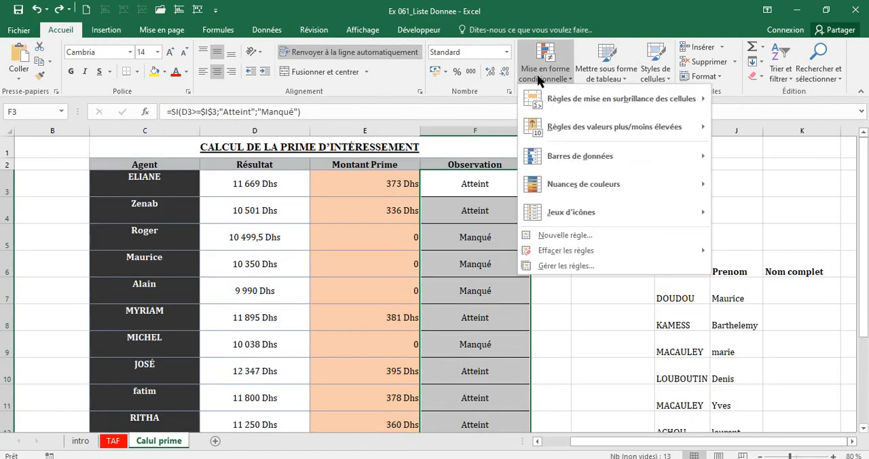
mouse_move(558, 98)
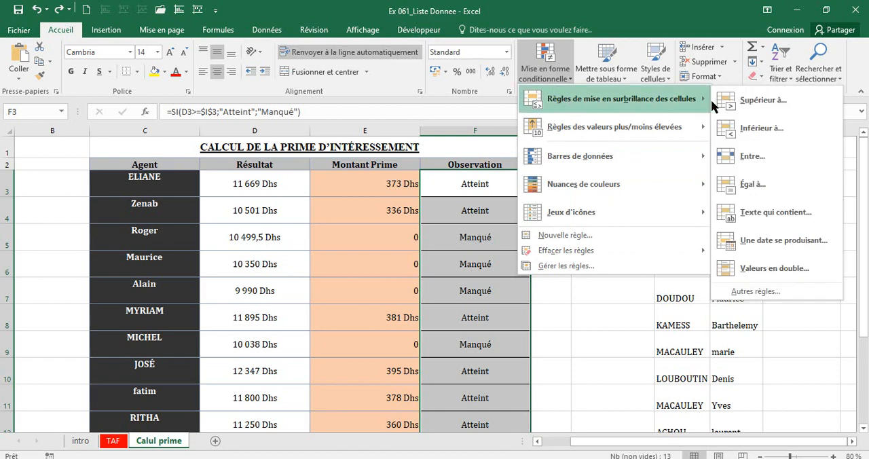
click(762, 216)
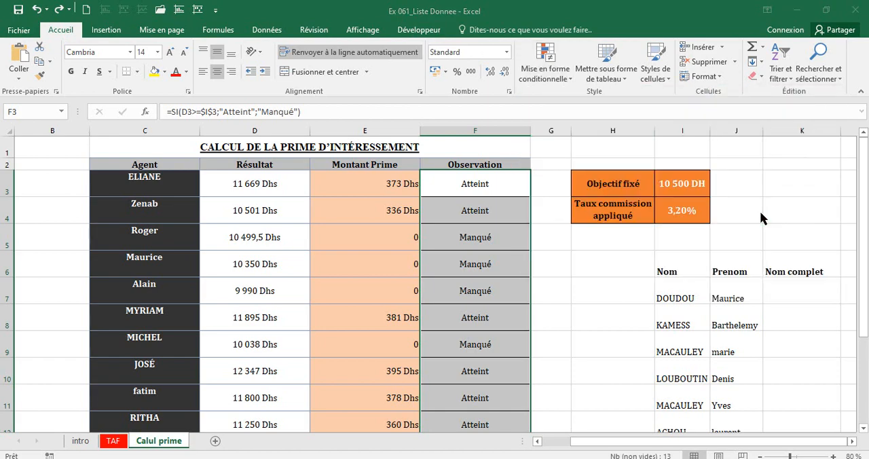
text(A)
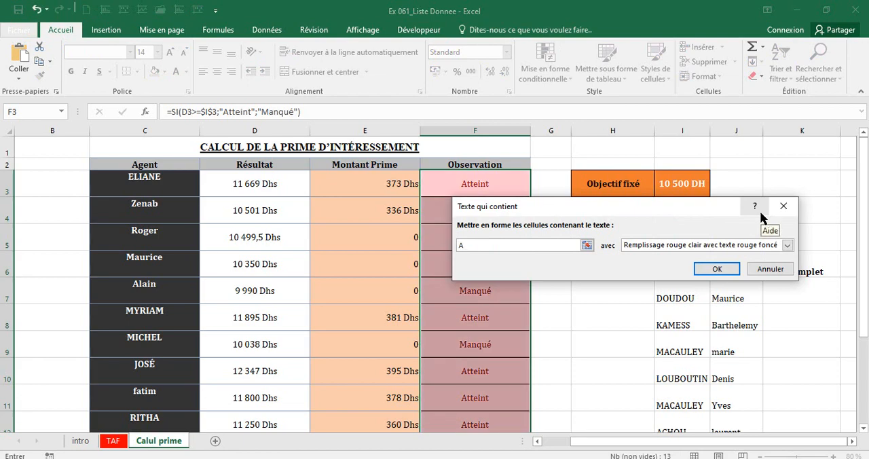
text(tteint)
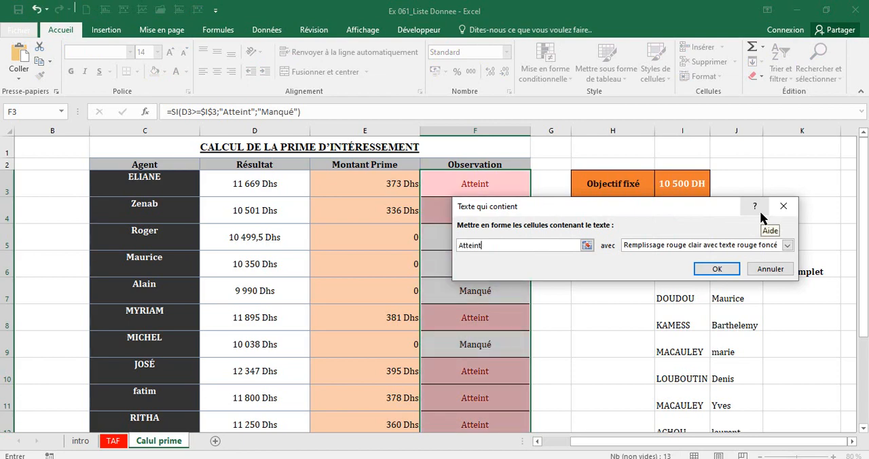
Give the "Atteint" rule a custom format with a standard green font colour and apply it.
key(Tab)
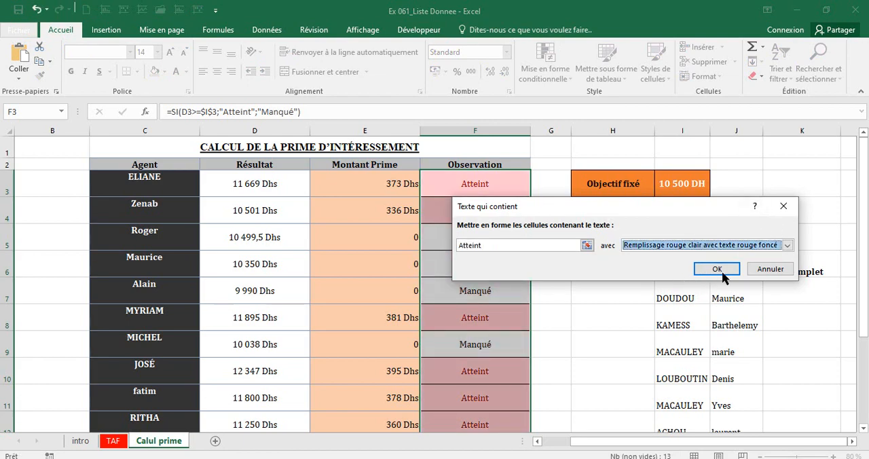
click(787, 245)
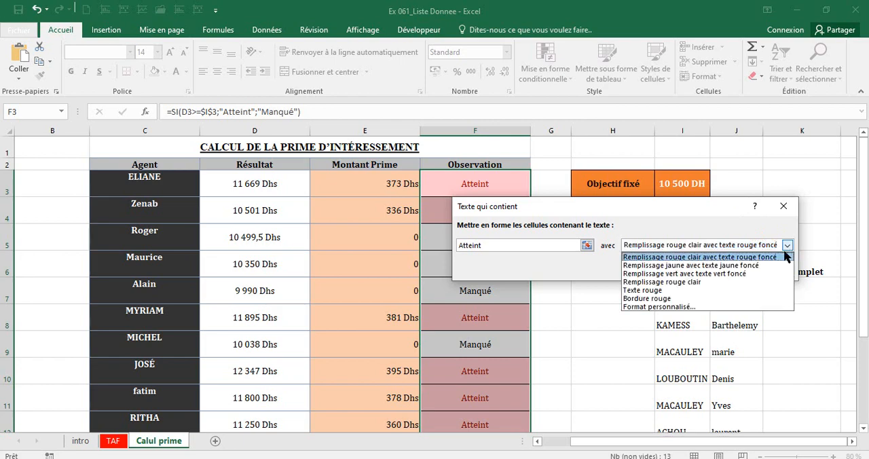
click(676, 306)
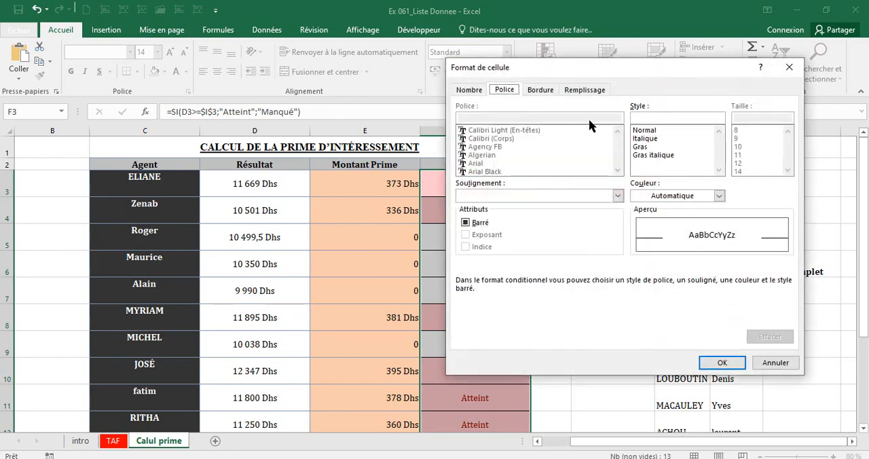
click(719, 196)
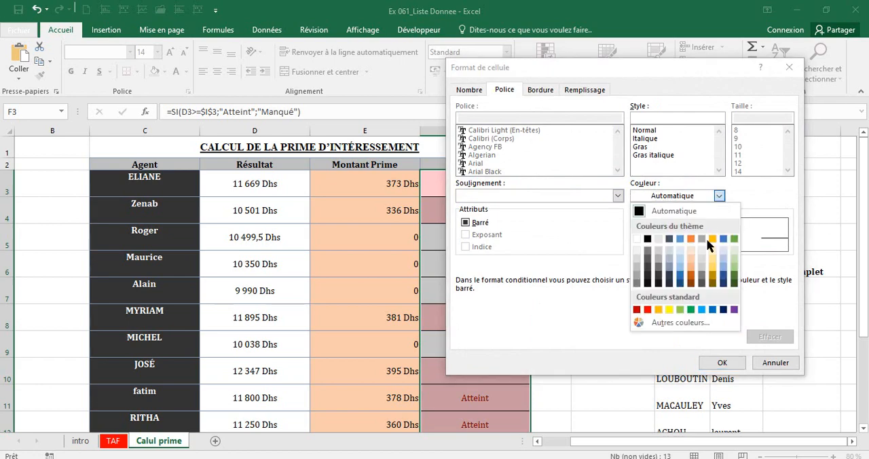
click(691, 309)
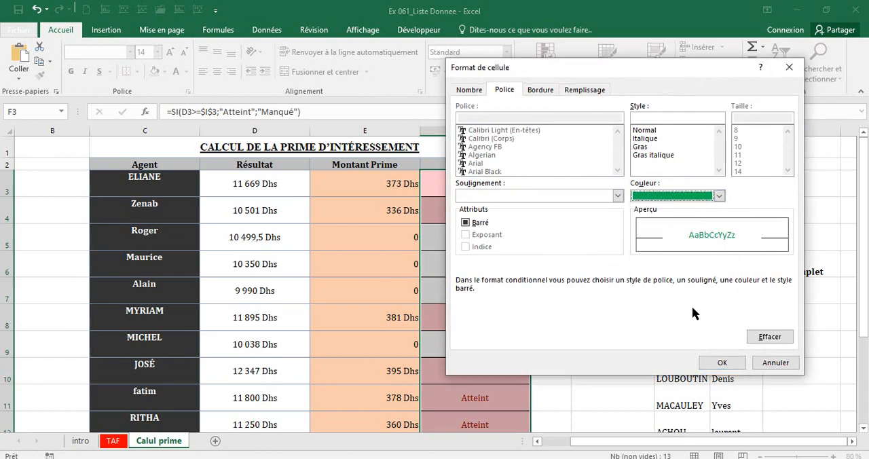
click(721, 362)
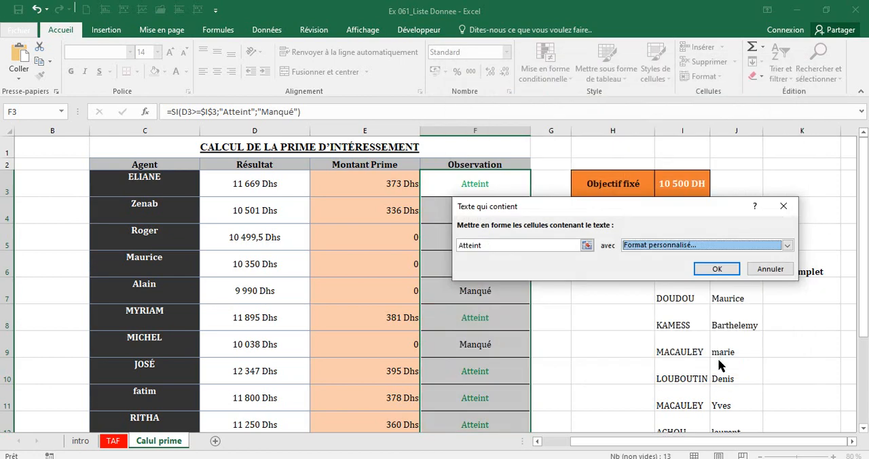
click(714, 270)
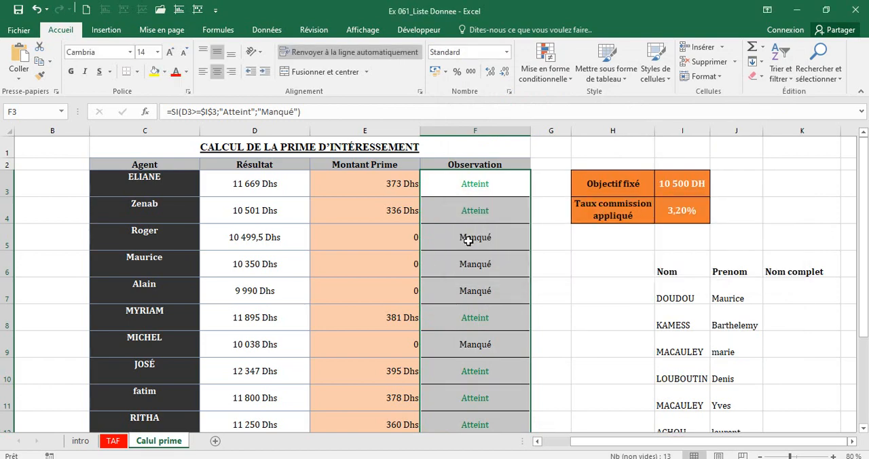
Start a second conditional formatting rule on F3:F15 for cells containing the text "Manqué".
click(571, 79)
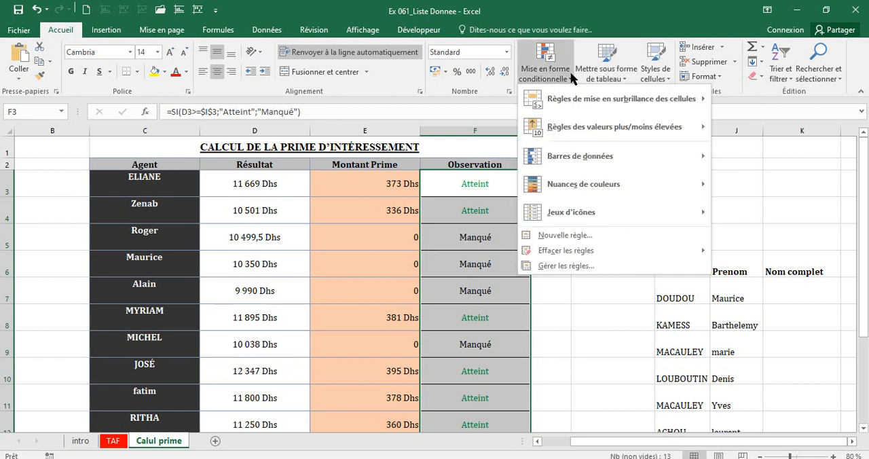
mouse_move(608, 99)
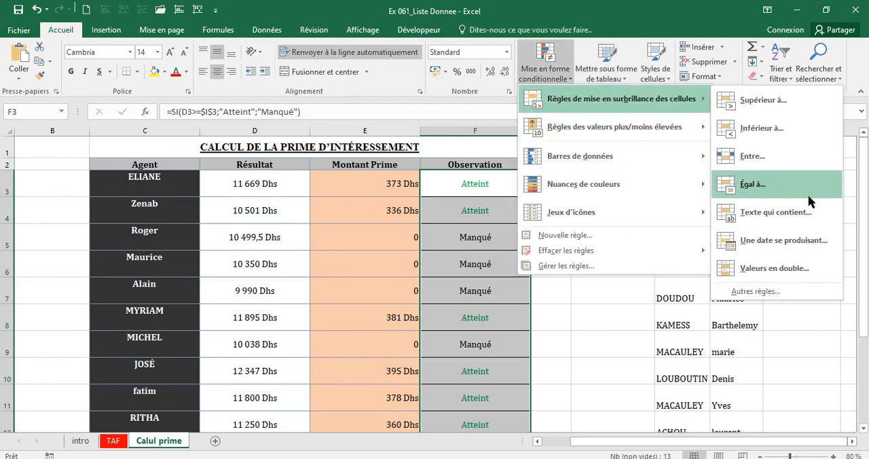
click(794, 212)
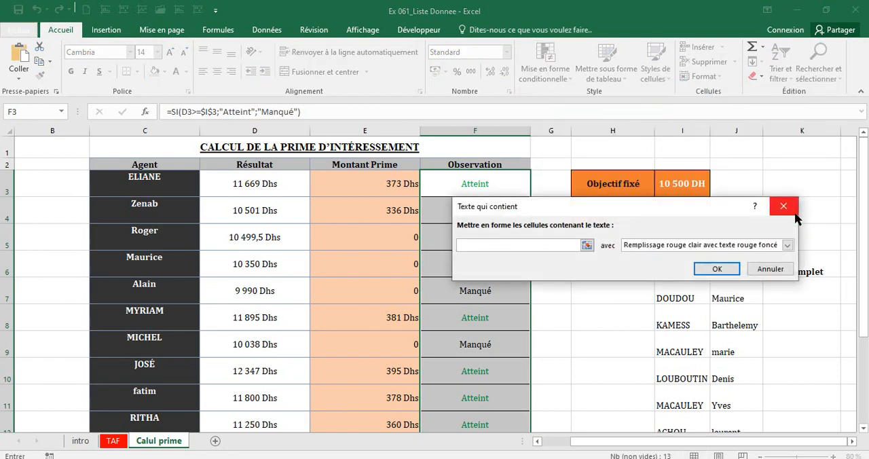
text(Manqué)
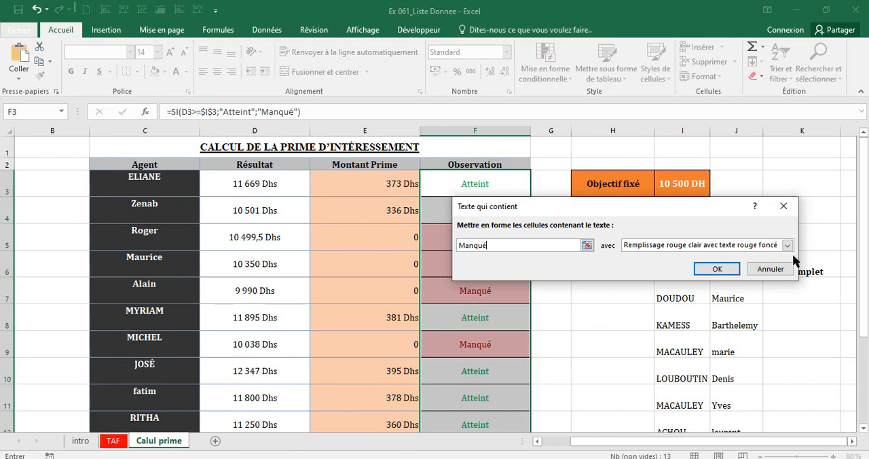
Give the "Manqué" rule a custom format with a standard red font colour, apply it and deselect the range.
click(787, 246)
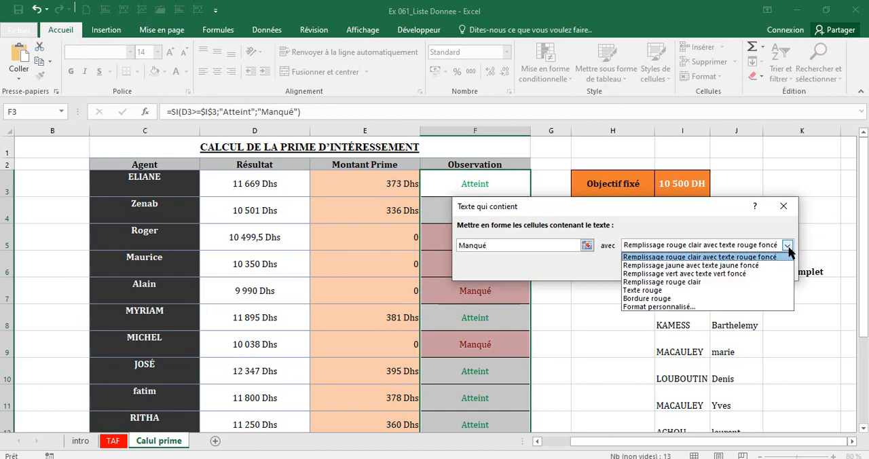
click(647, 307)
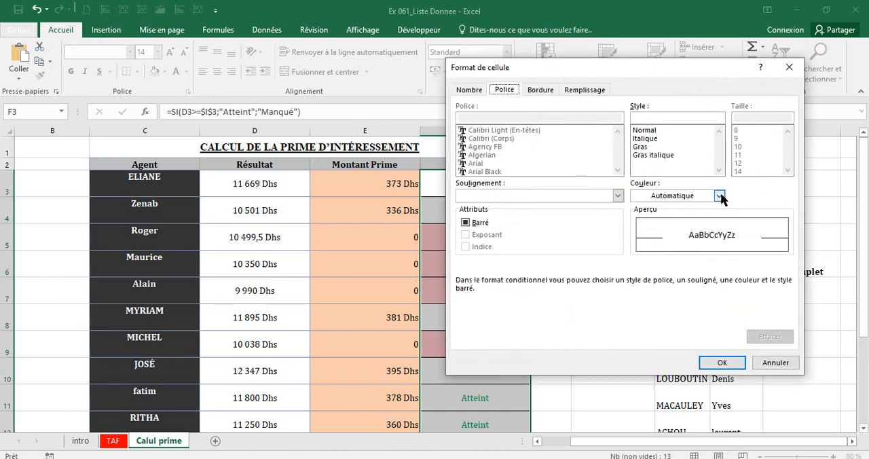
click(719, 196)
click(648, 310)
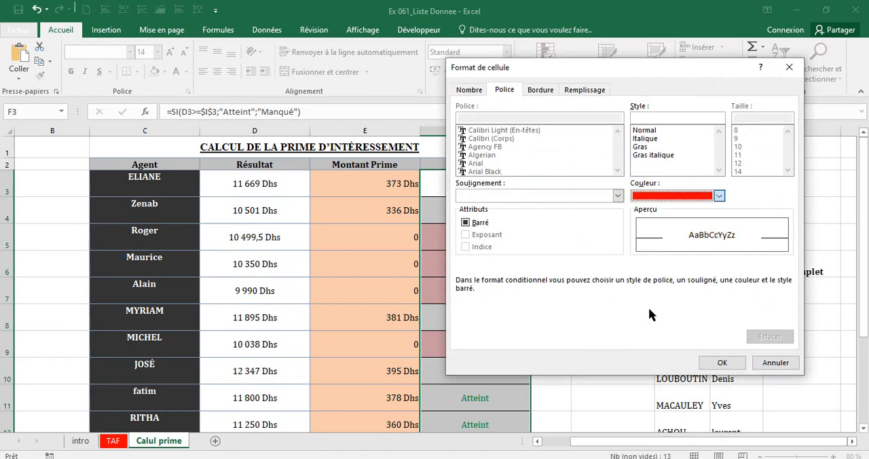
click(706, 362)
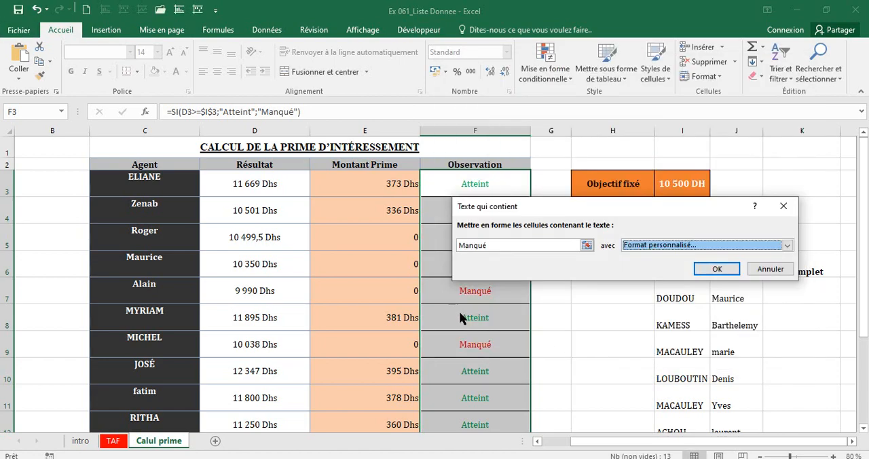
key(Return)
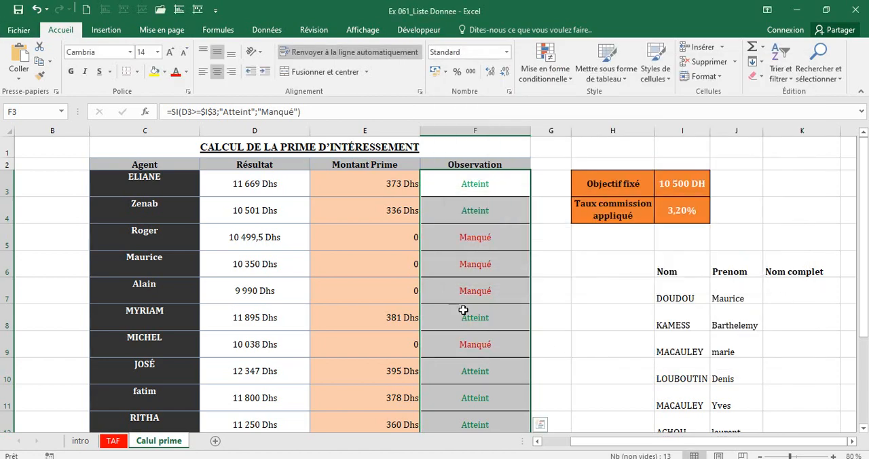
click(463, 310)
Set the Résultat in D6 to 12500 and check row 6's Montant Prime and Observation.
click(242, 265)
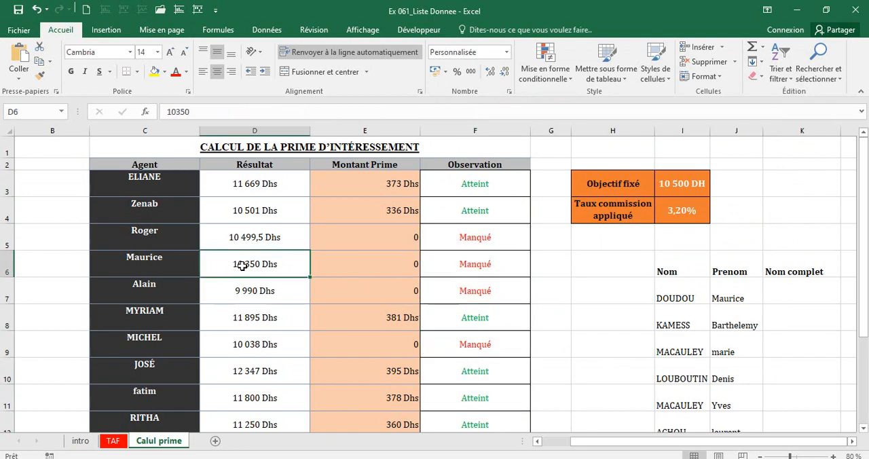
text(12500)
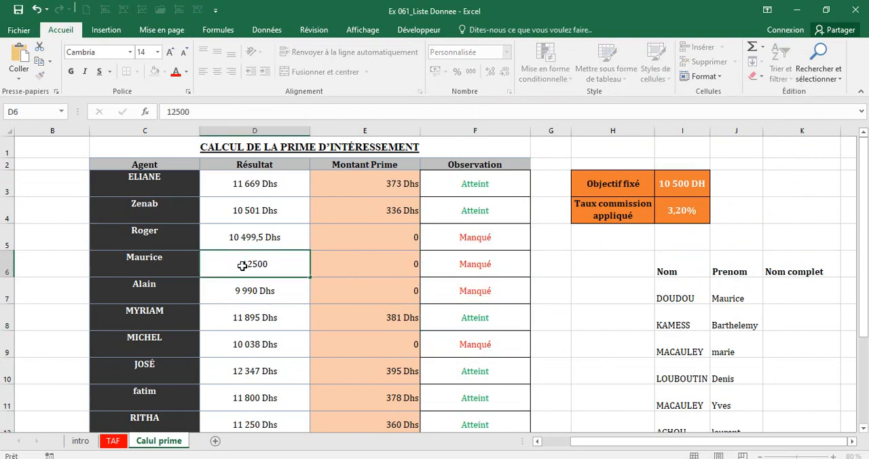
key(Return)
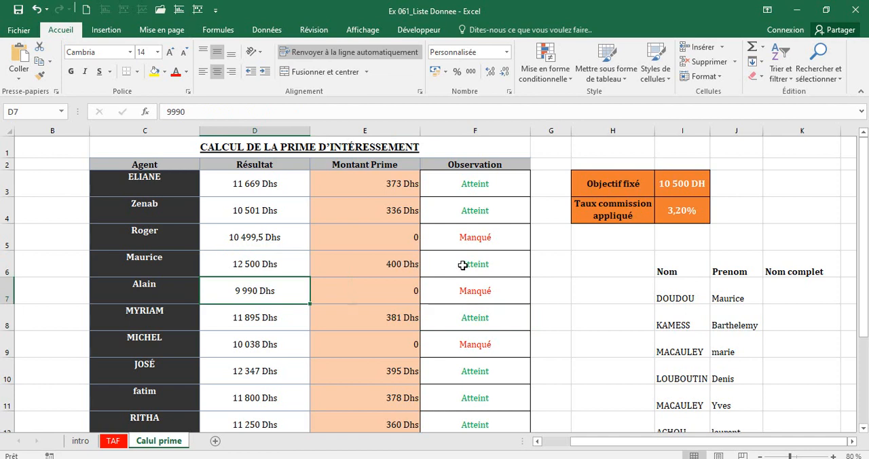
click(357, 259)
click(494, 262)
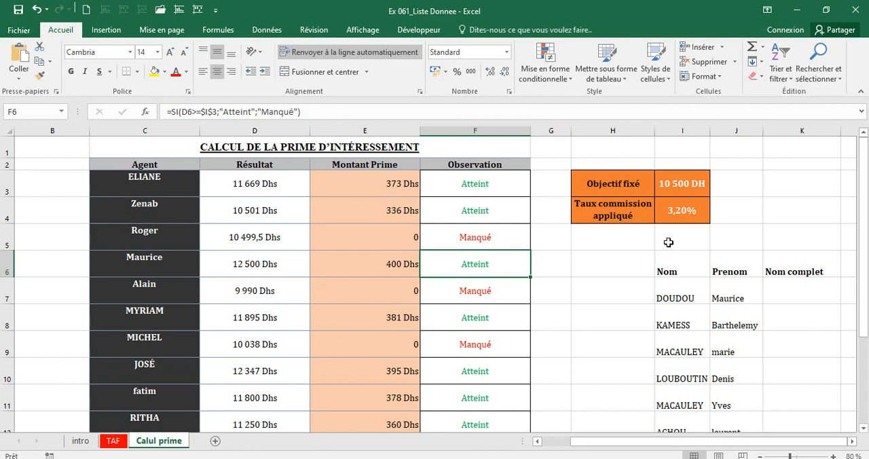
Choose the agent from row 9 in D17's drop-down list and check the bonus shown in E17.
drag(863, 234, 802, 336)
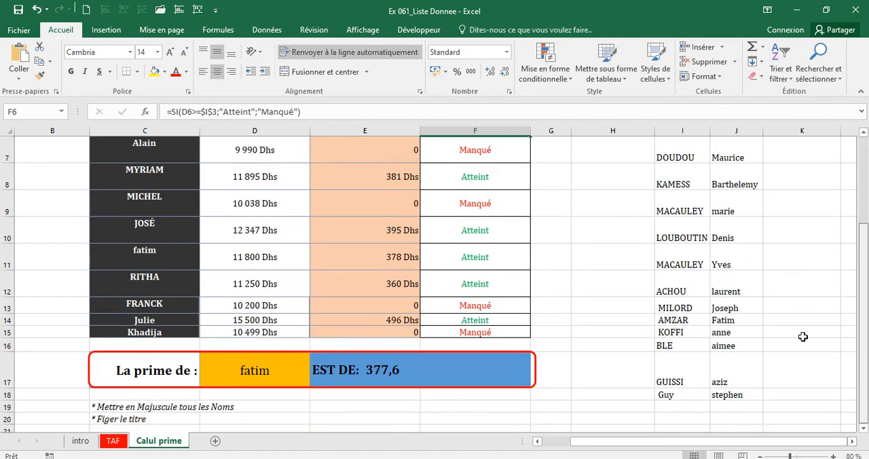
click(270, 363)
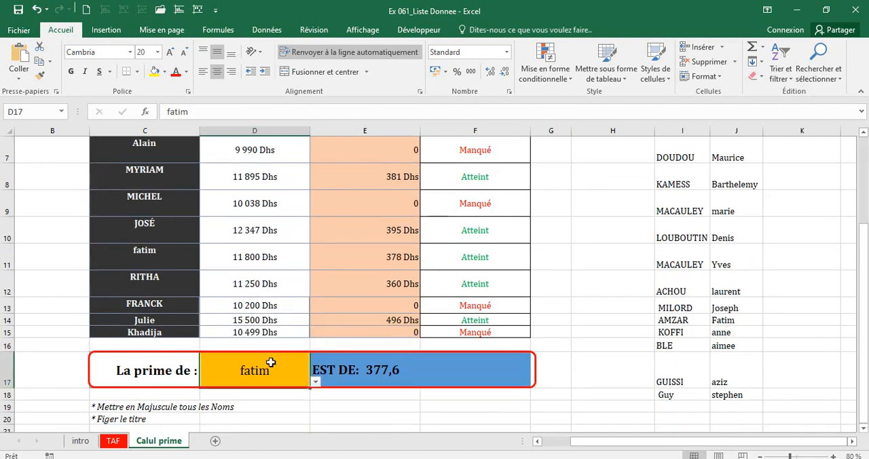
click(315, 383)
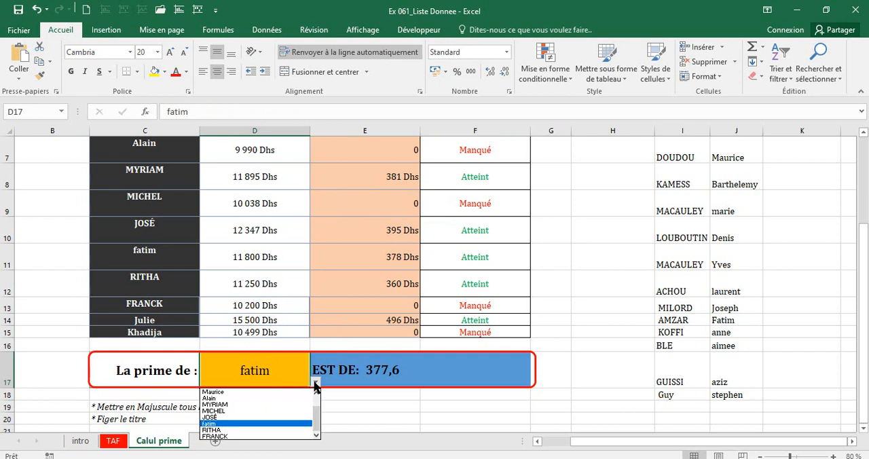
click(231, 411)
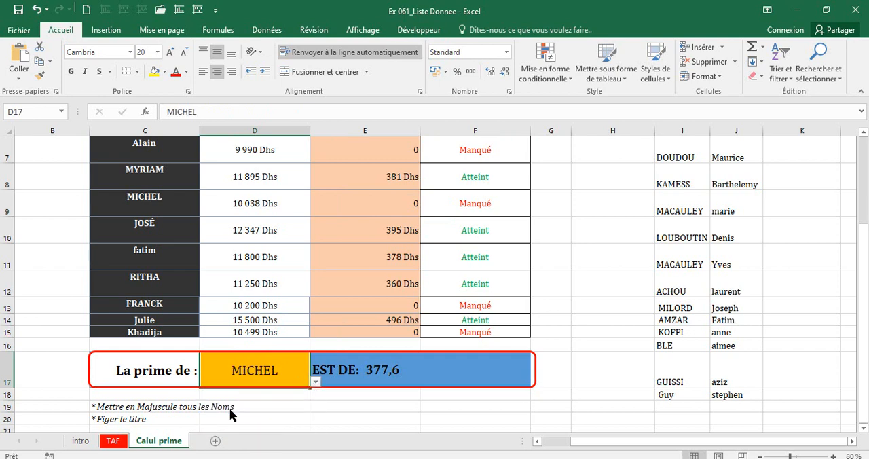
click(380, 373)
Switch D17 to the agent from row 10 and compare the bonus in E17 with the Montant Prime in E10.
click(297, 374)
click(315, 383)
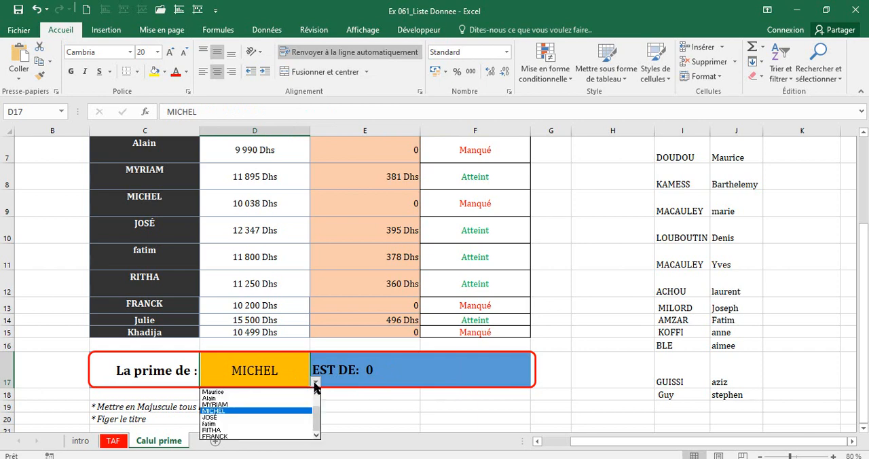
click(252, 420)
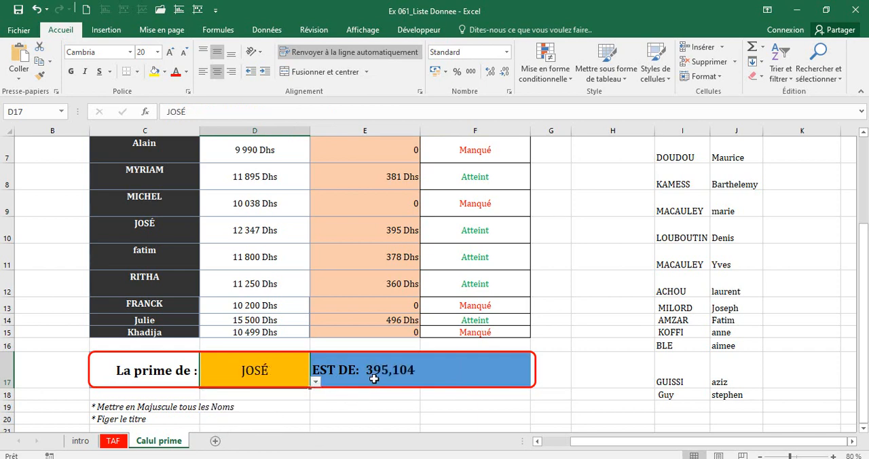
click(364, 241)
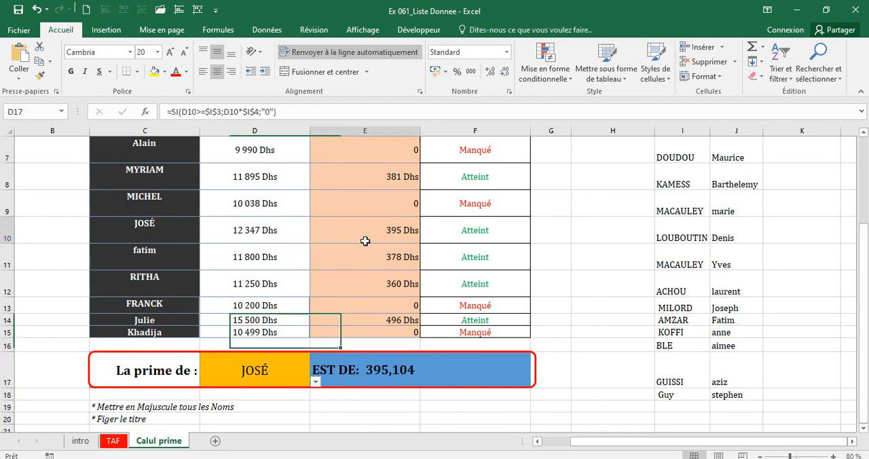
click(363, 371)
Select the agent from row 7 in D17's list and check the bonus against row 7 of the table.
click(258, 369)
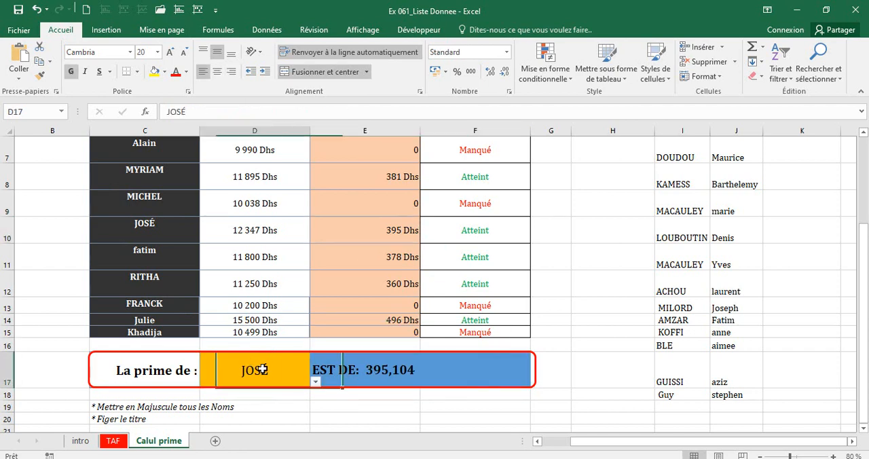
click(315, 385)
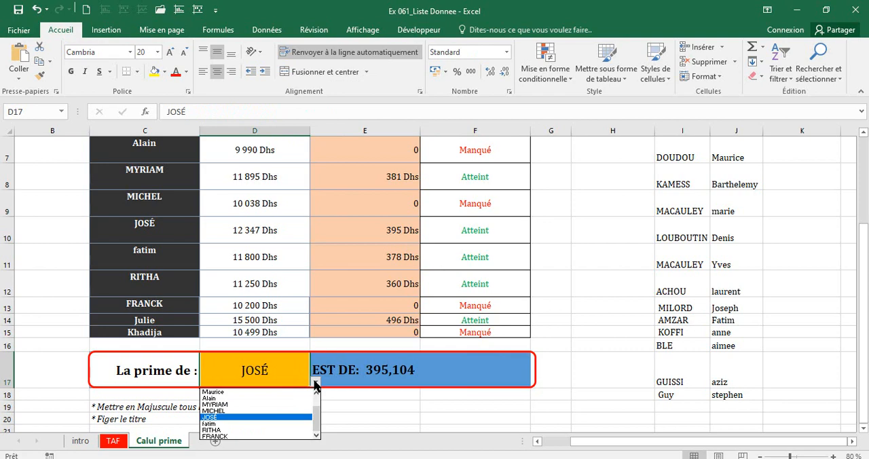
click(245, 399)
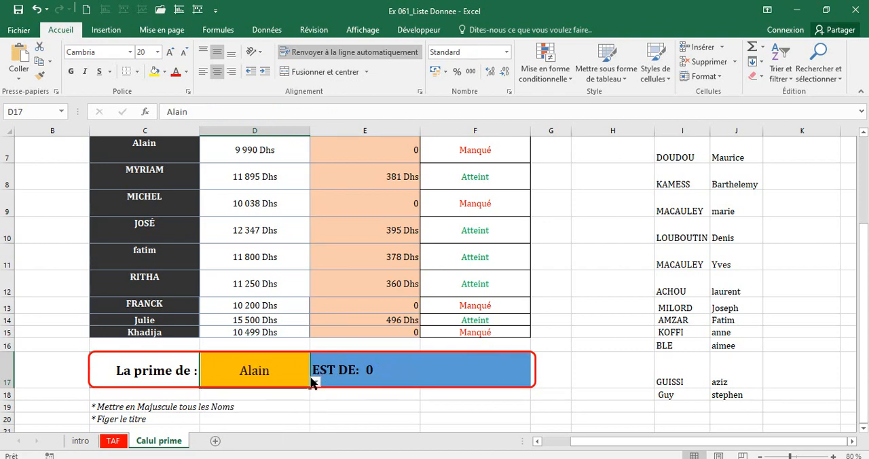
click(422, 155)
click(10, 149)
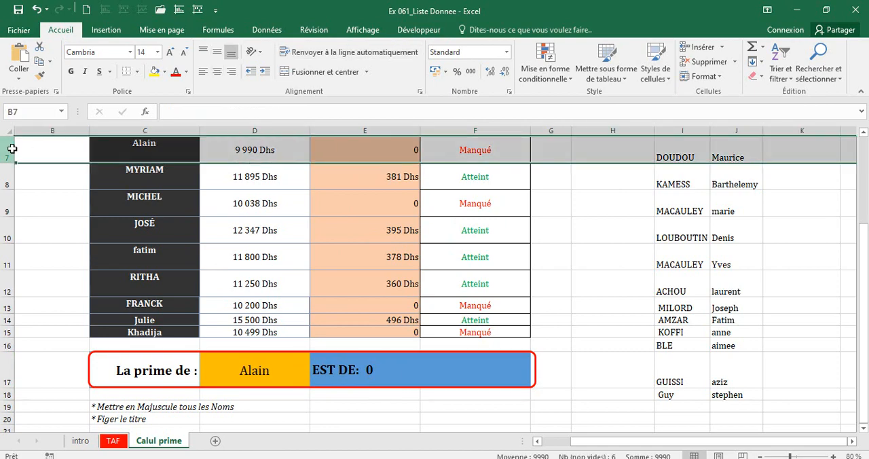
Set D17 back to the agent from row 9 and compare the bonus with row 9 of the table.
click(276, 373)
click(317, 384)
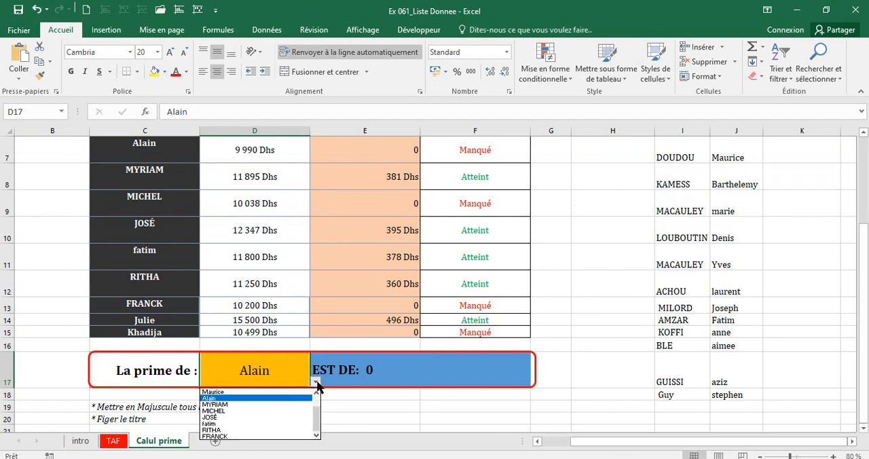
click(268, 412)
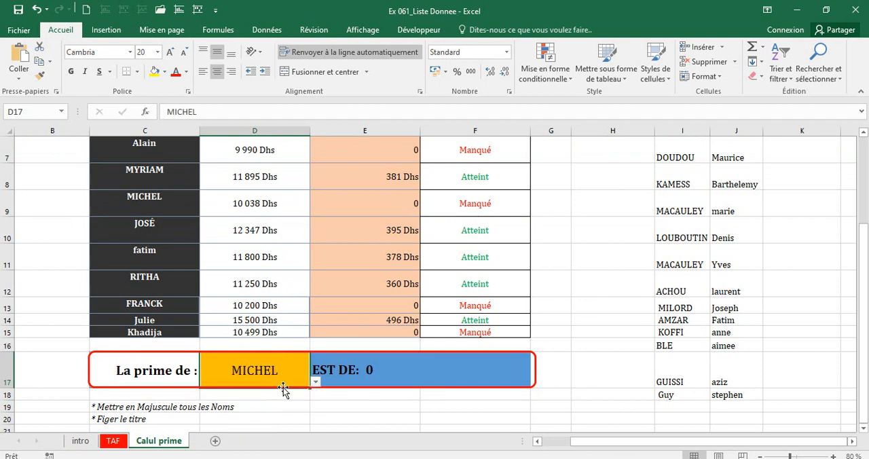
click(7, 204)
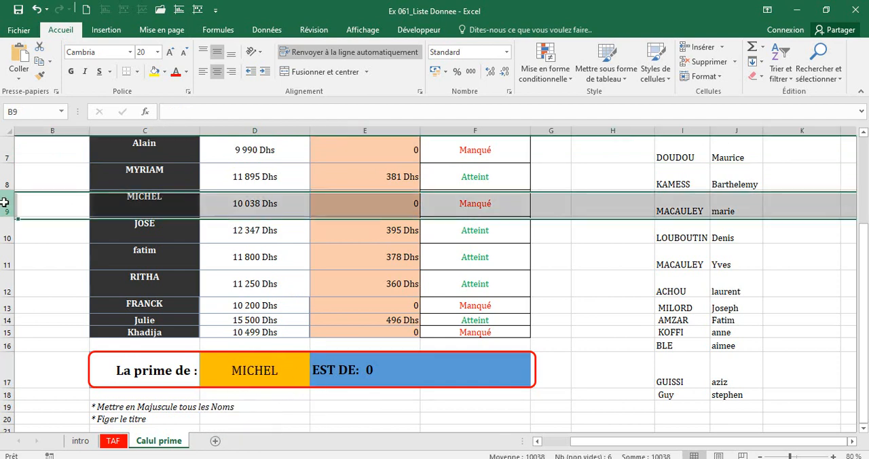
Pick the agent from row 11 in D17, compare the bonus with row 11 and inspect the RECHERCHEV formula in E17.
click(288, 370)
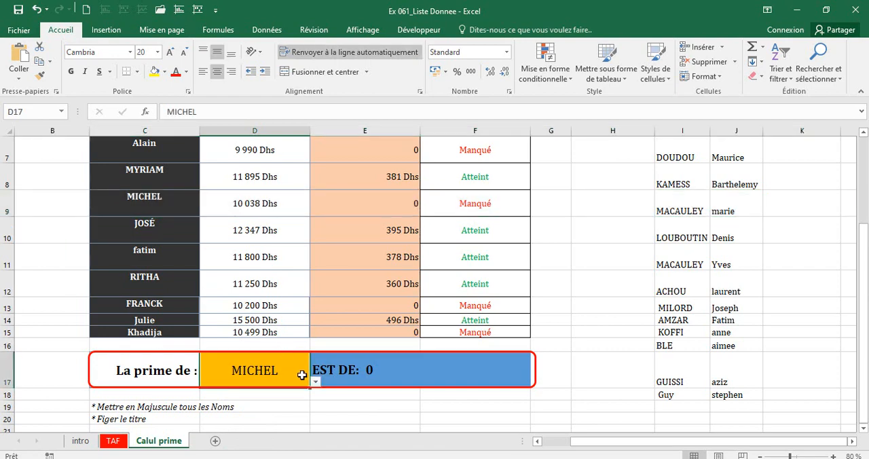
click(316, 384)
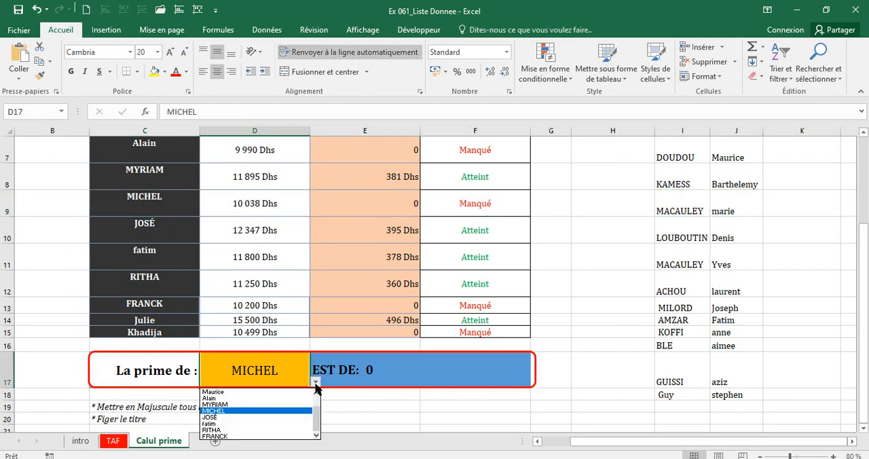
click(262, 424)
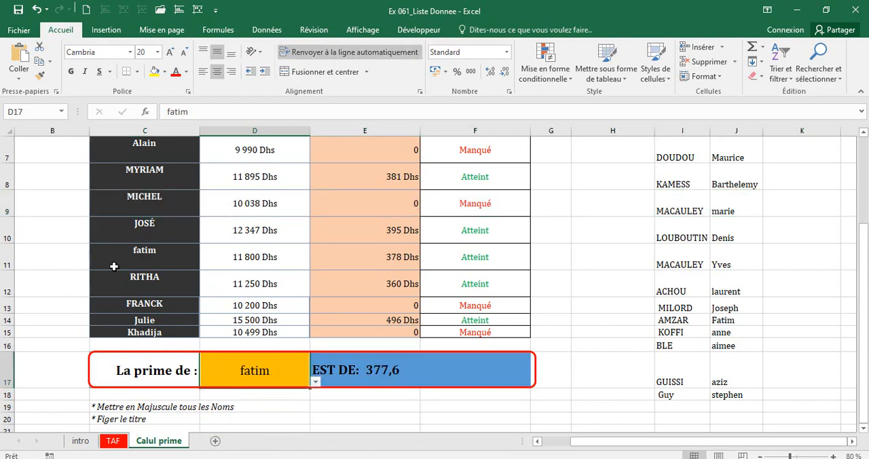
click(4, 251)
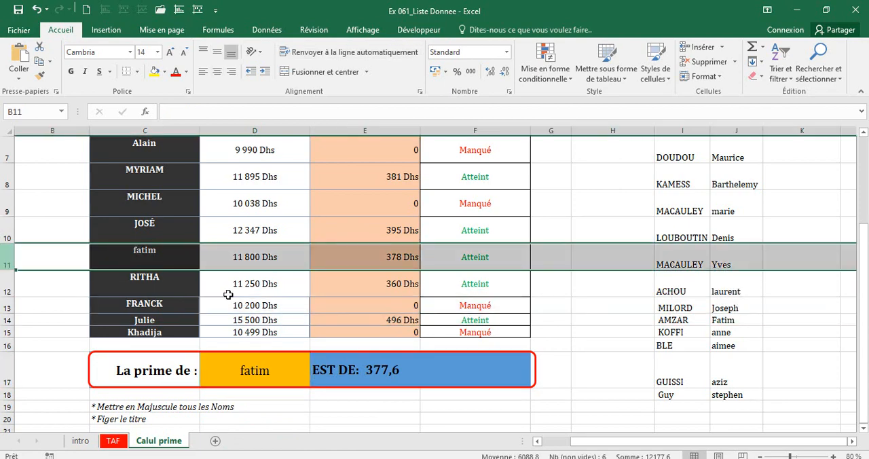
drag(268, 373, 370, 373)
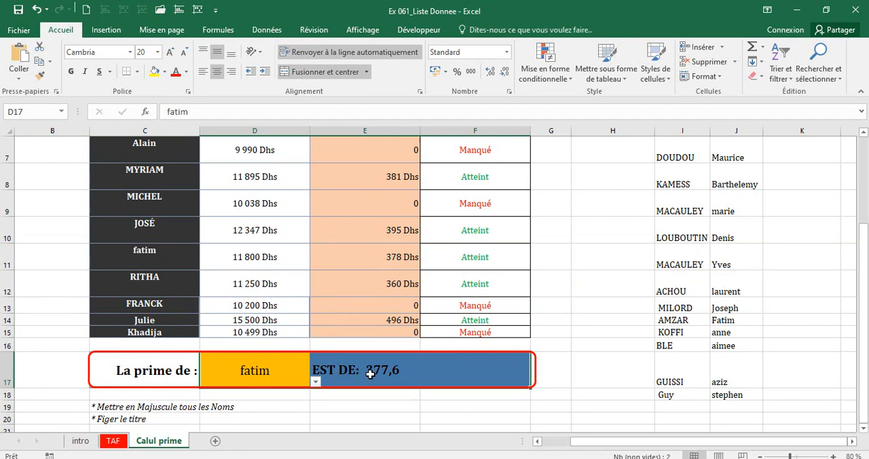
click(370, 374)
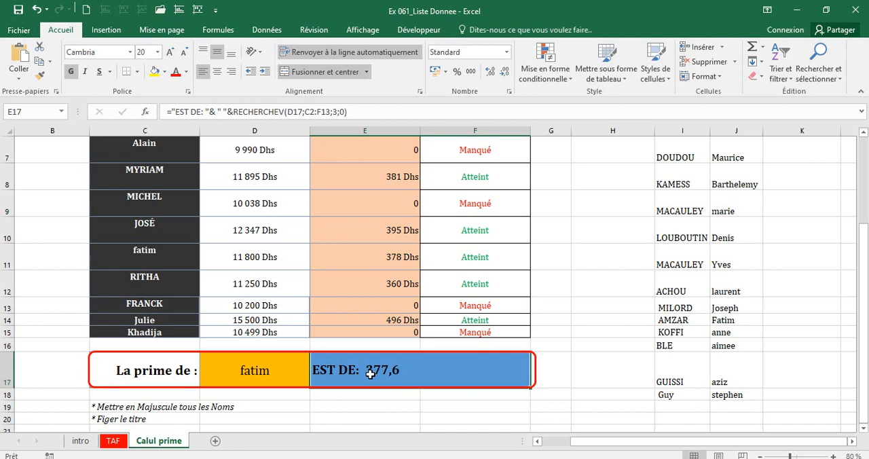
Return D17 to the agent from row 9 and review E17's RECHERCHEV formula alongside the bonus table.
click(293, 367)
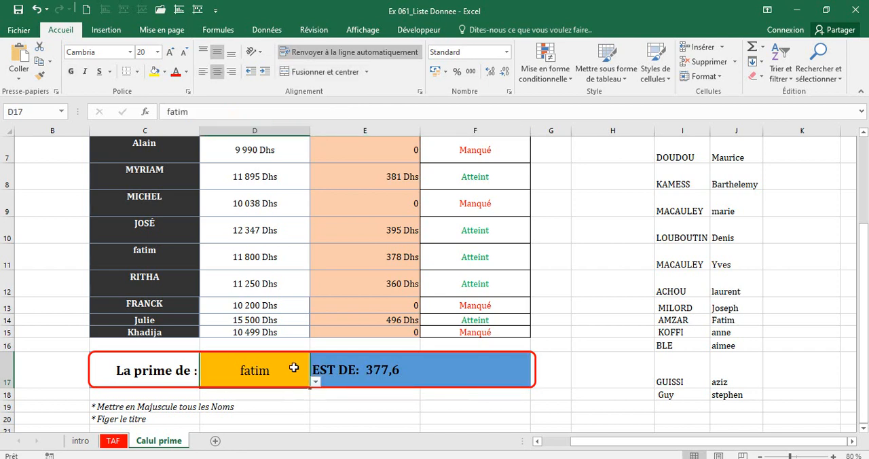
click(315, 384)
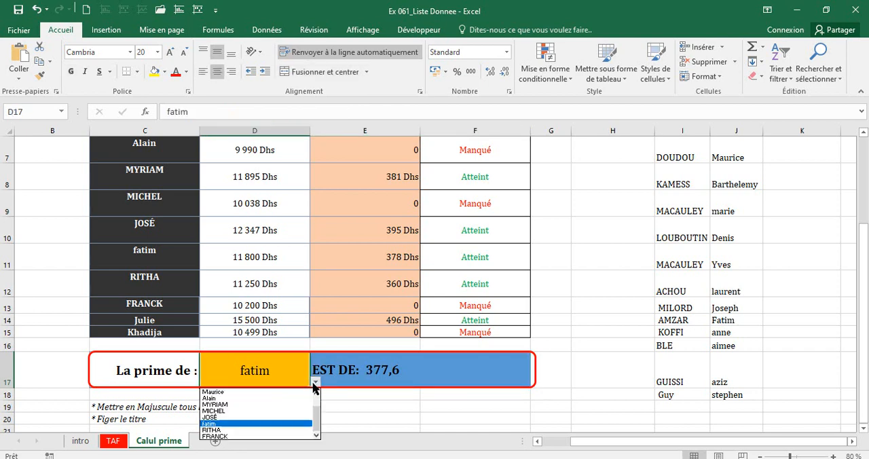
click(249, 410)
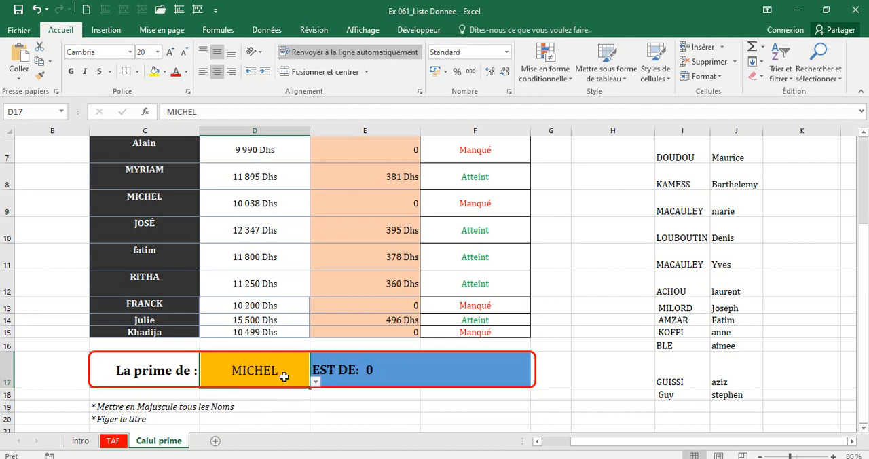
click(334, 373)
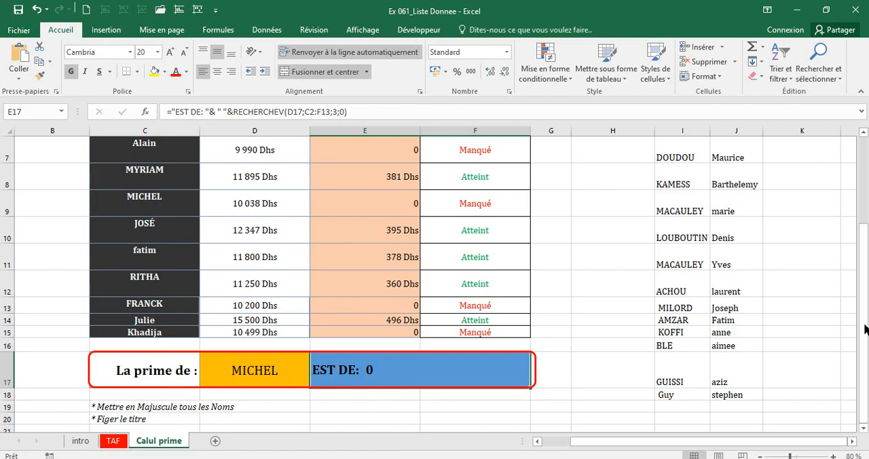
scroll(246, 293, up, 2)
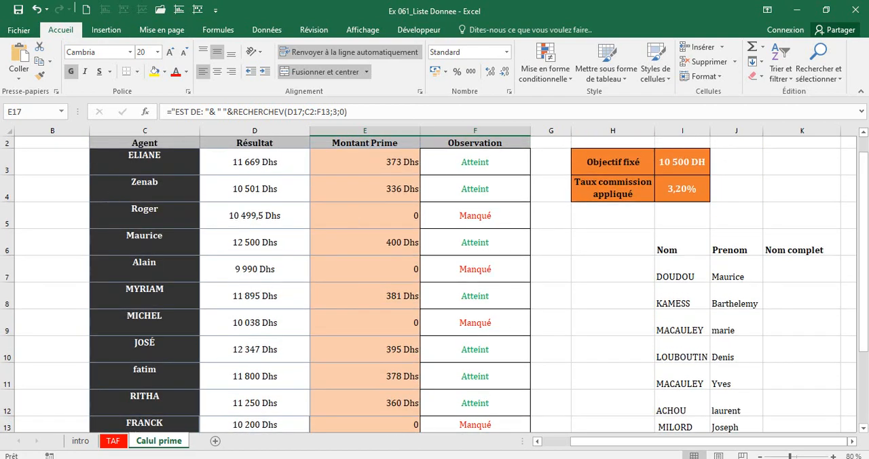
scroll(373, 360, down, 2)
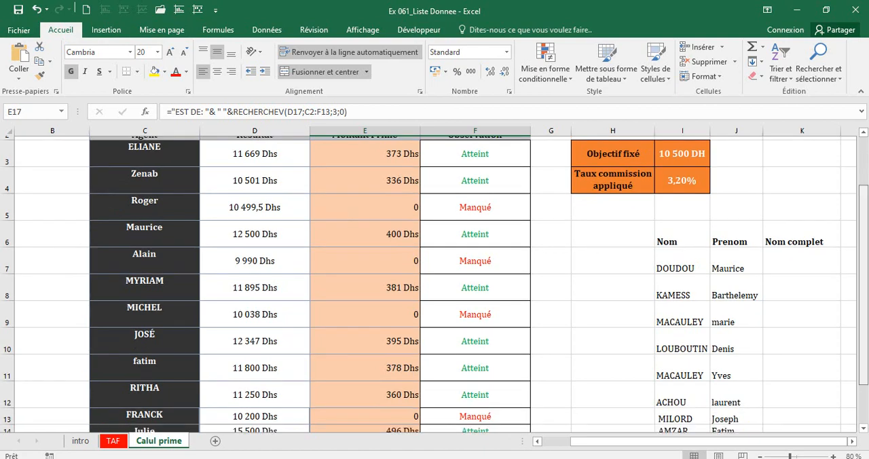
Clear the agent name in D17 and the lookup formula in the merged cell E17.
click(255, 373)
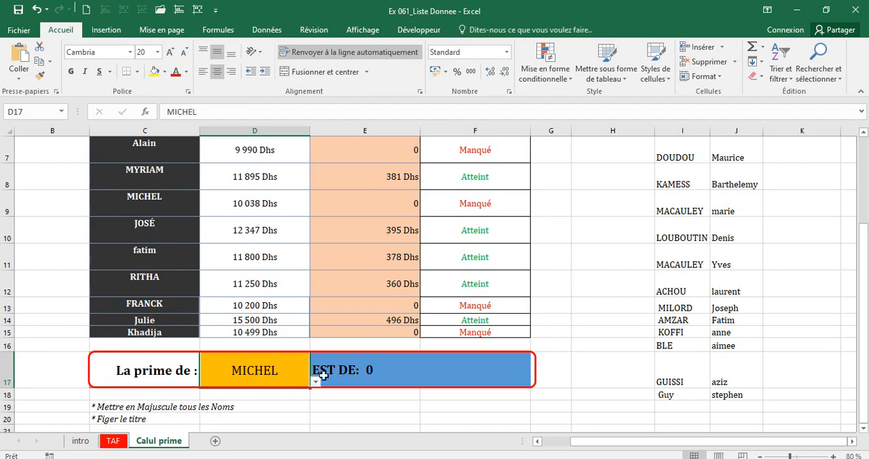
click(452, 364)
key(Delete)
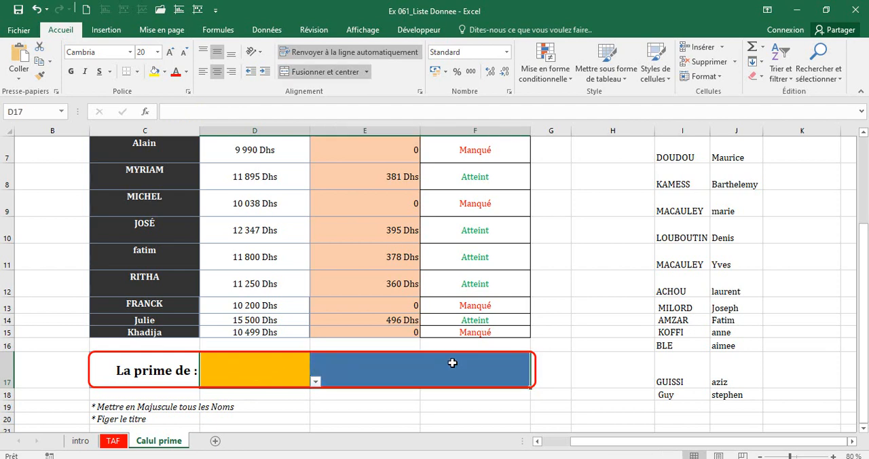
key(Tab)
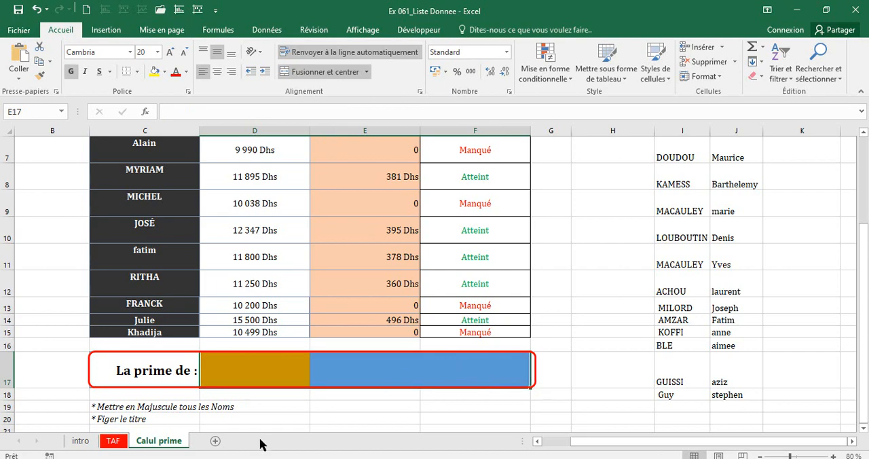
Remove all data validation from D17, then reselect the empty cell.
click(258, 383)
key(Escape)
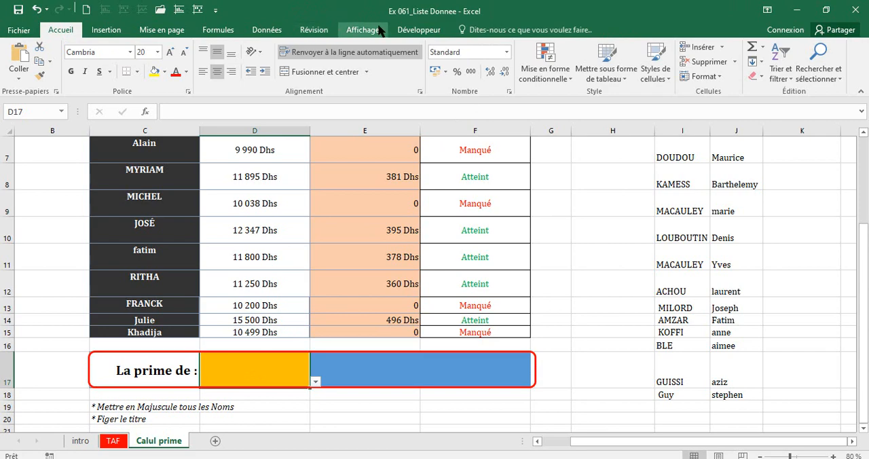
scroll(454, 59, down, 4)
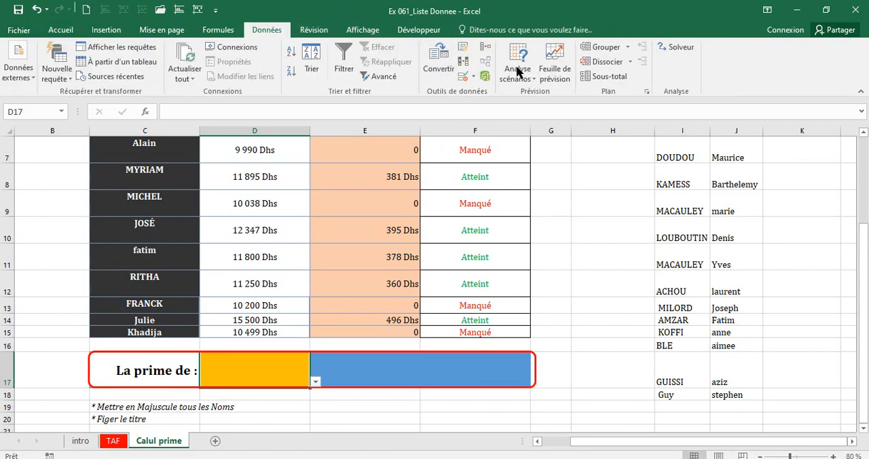
click(466, 80)
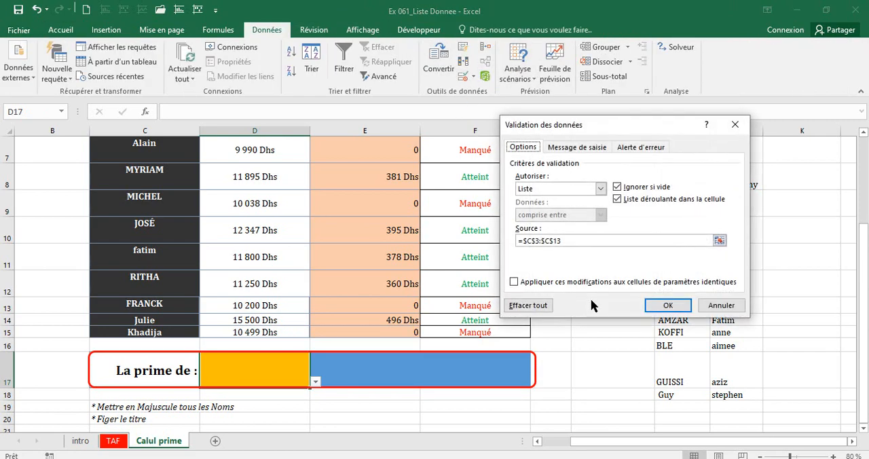
click(536, 307)
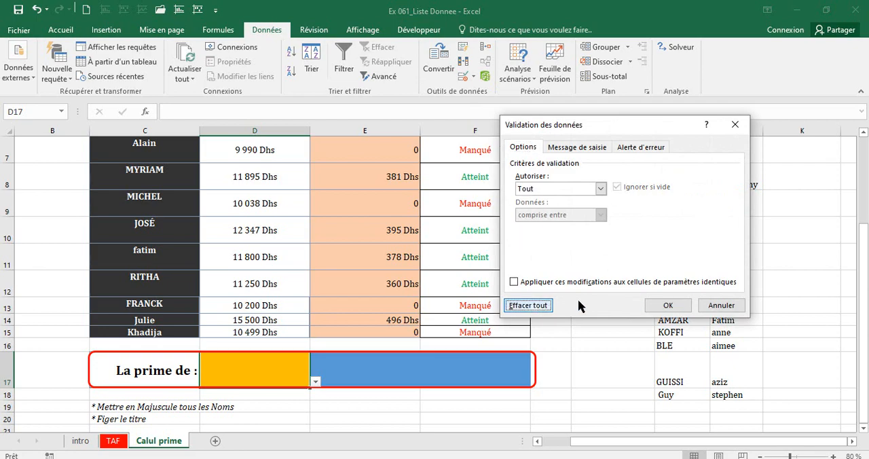
click(667, 305)
click(287, 406)
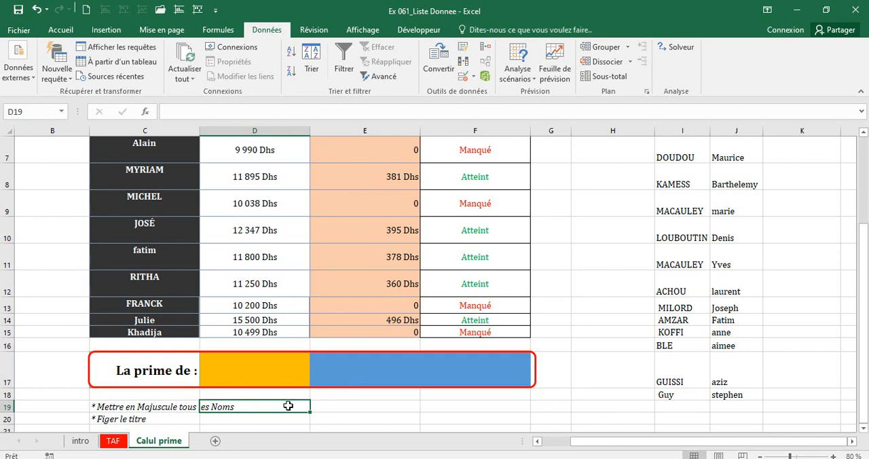
click(275, 371)
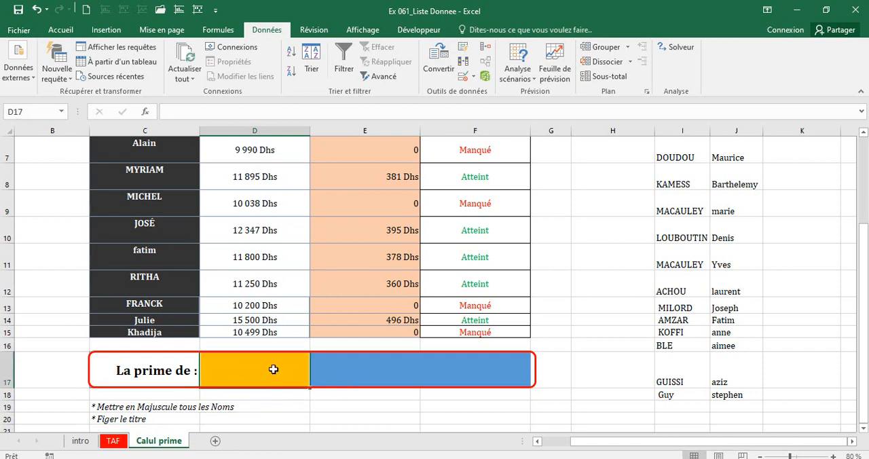
click(337, 363)
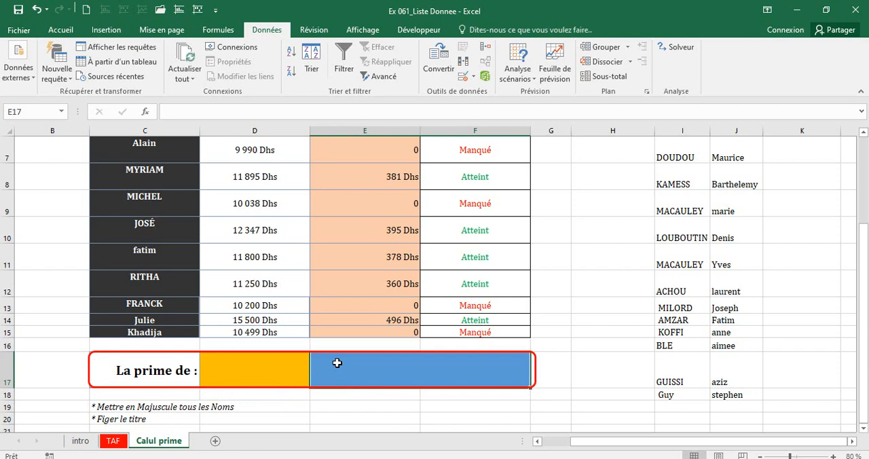
click(275, 370)
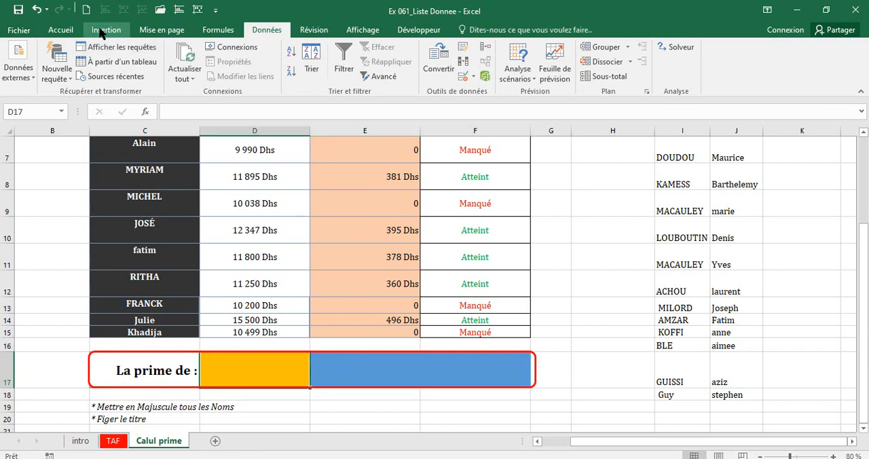
click(462, 76)
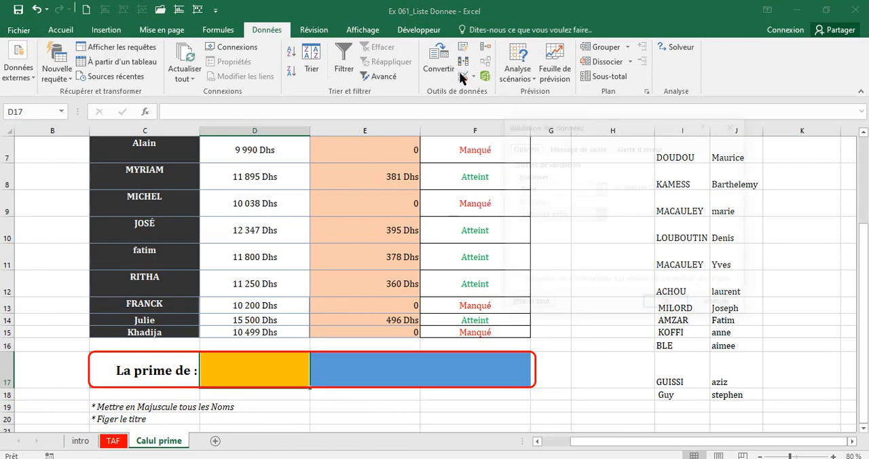
click(602, 189)
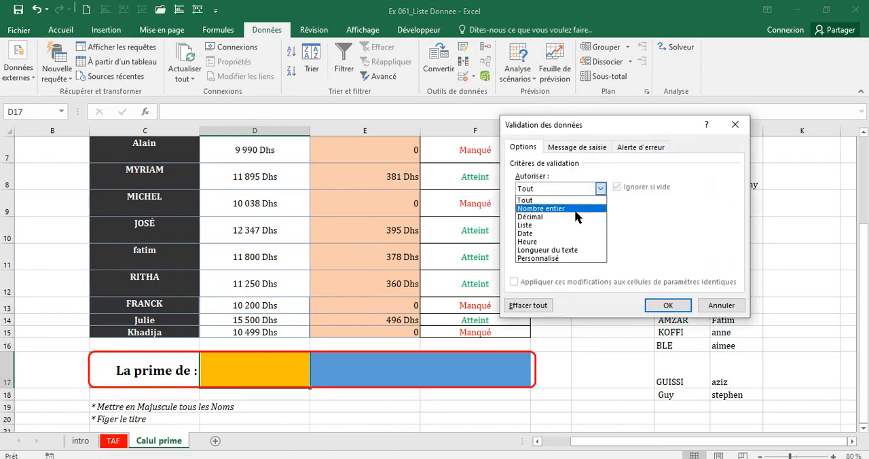
click(555, 226)
click(561, 240)
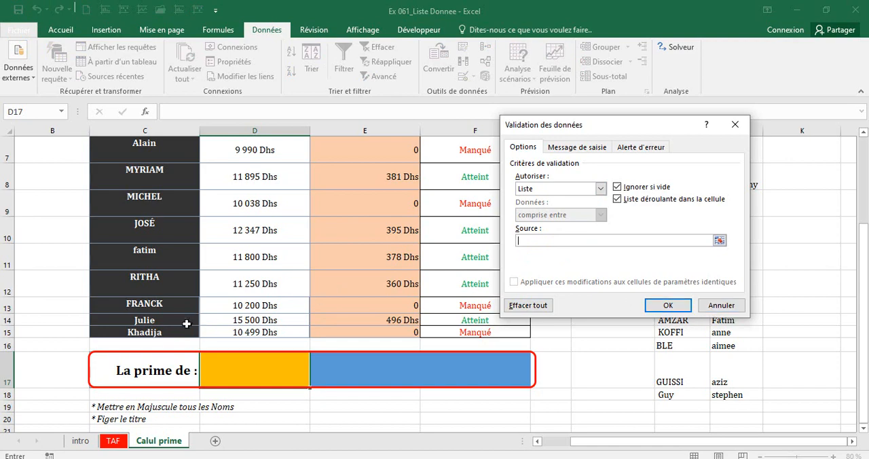
drag(154, 332, 156, 321)
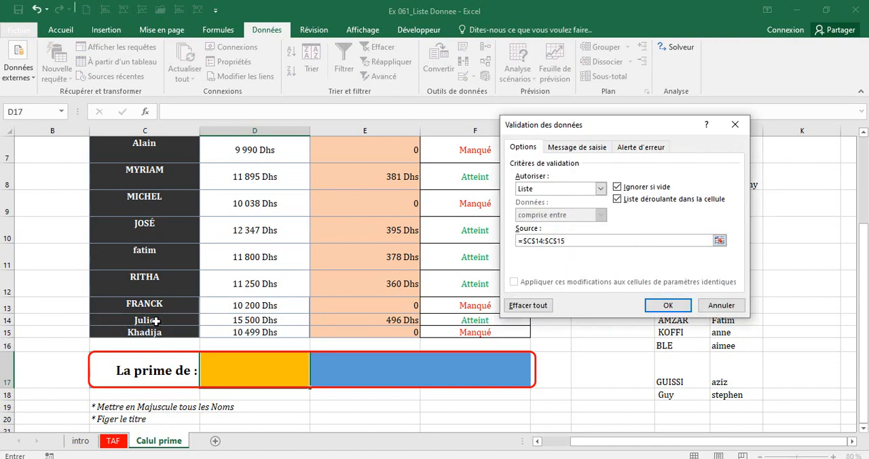
click(721, 305)
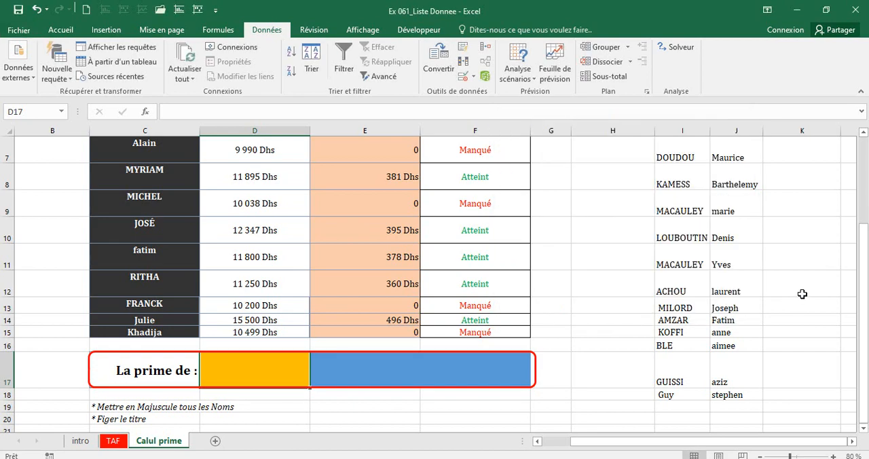
Check the letter case of the agent names in column C, from C3 down to C8.
drag(865, 214, 865, 191)
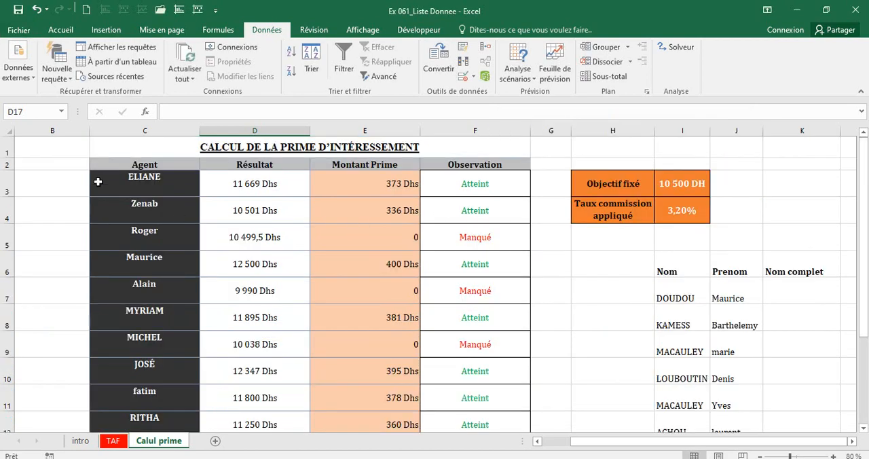
click(144, 182)
click(141, 207)
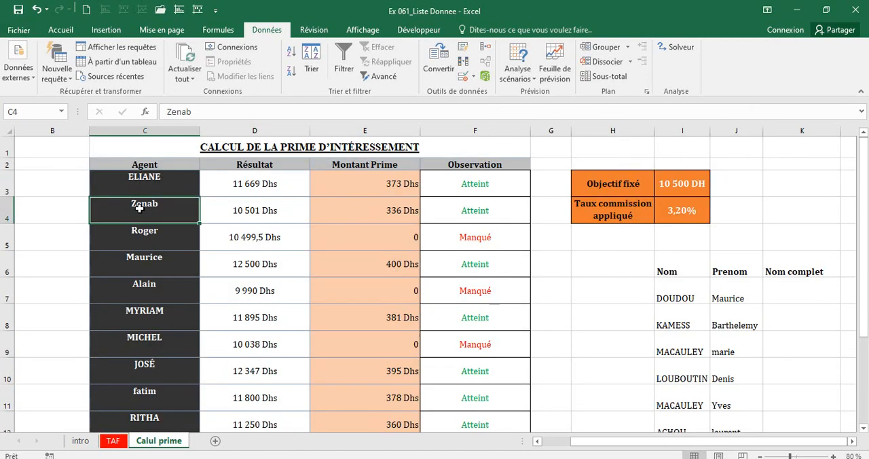
click(134, 229)
click(132, 258)
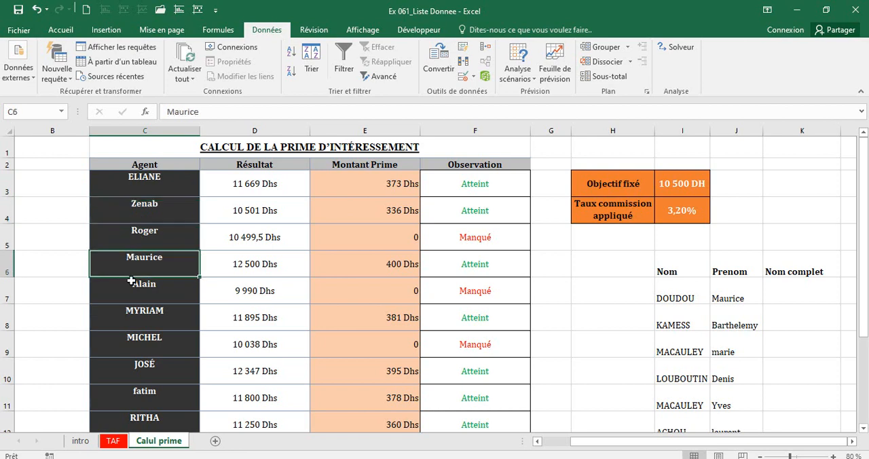
click(125, 310)
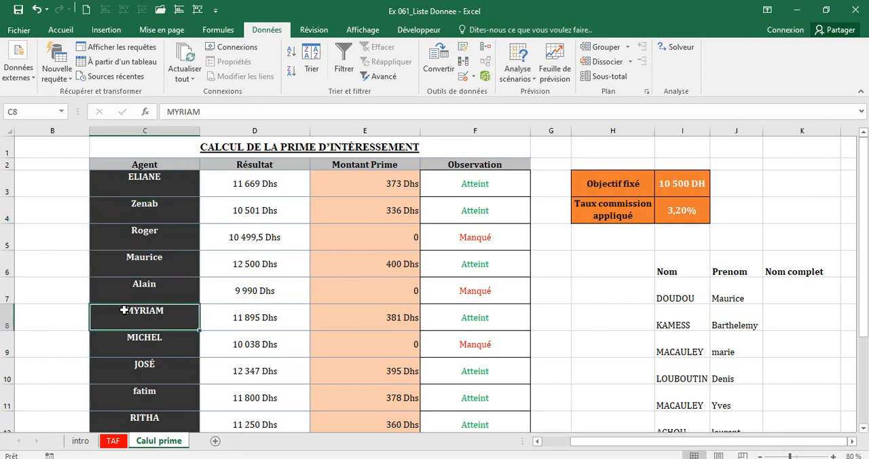
Enter =MAJUSCULE(C3:C15) in B3, beside the first agent.
click(81, 184)
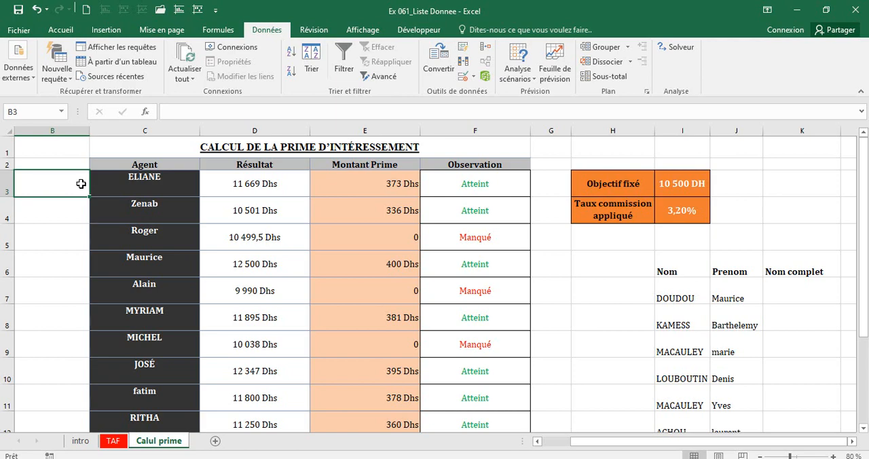
text(=maj)
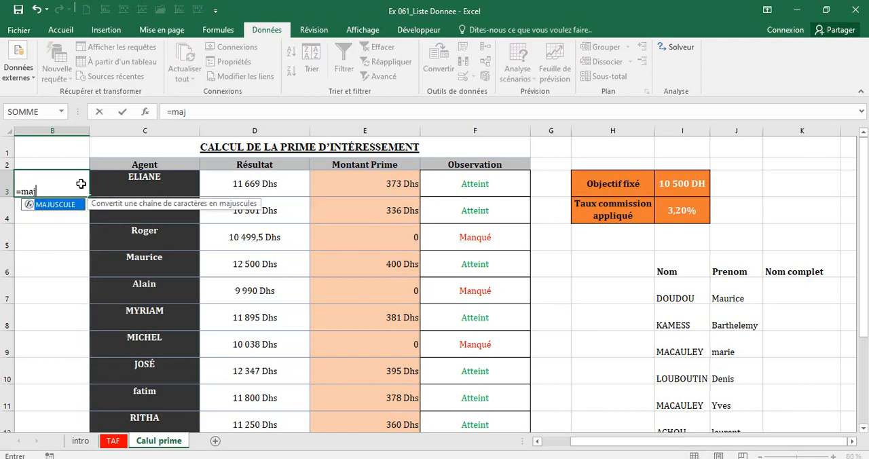
double_click(55, 211)
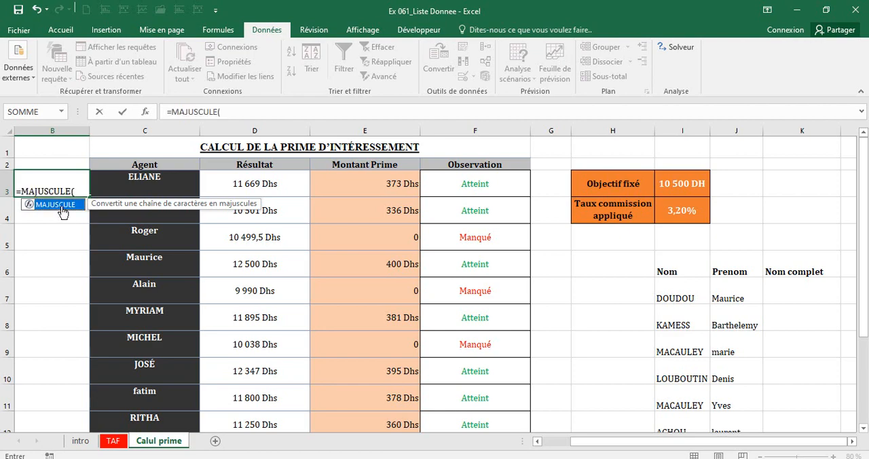
click(115, 179)
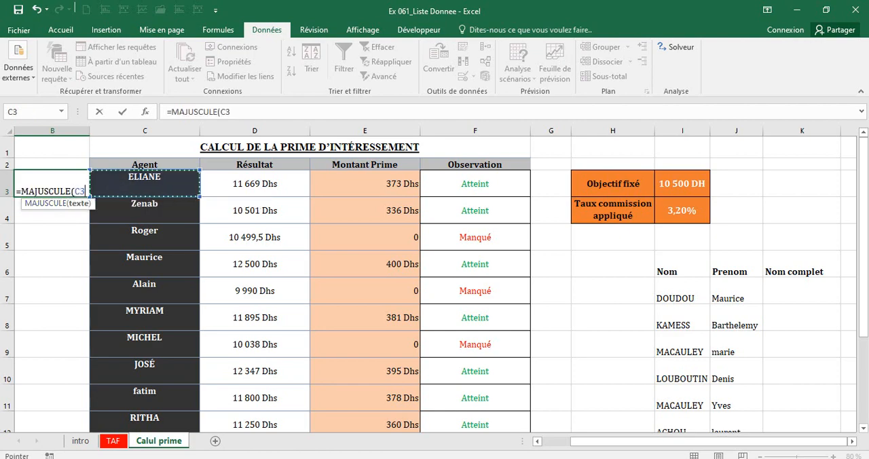
drag(115, 179, 133, 356)
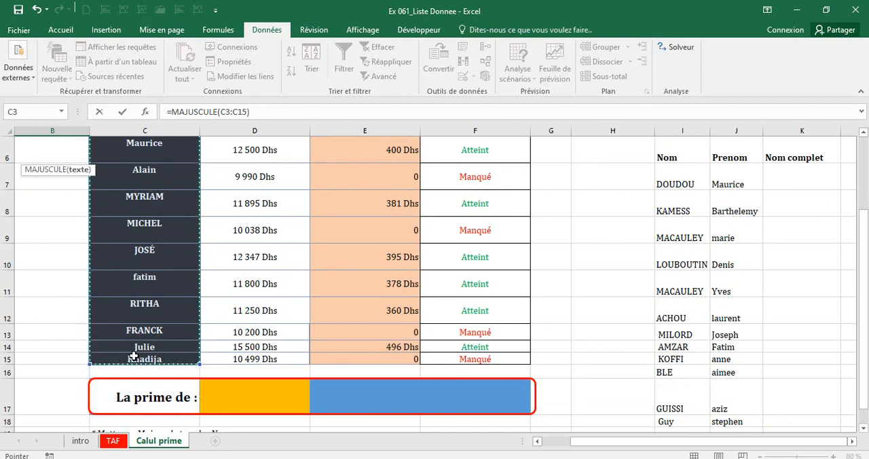
key(Return)
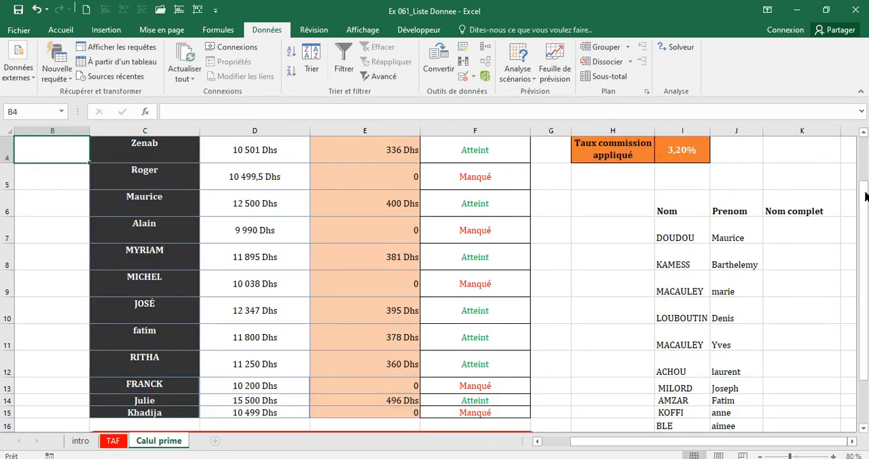
Fill the MAJUSCULE formula from B3 down to B15.
drag(865, 197, 865, 149)
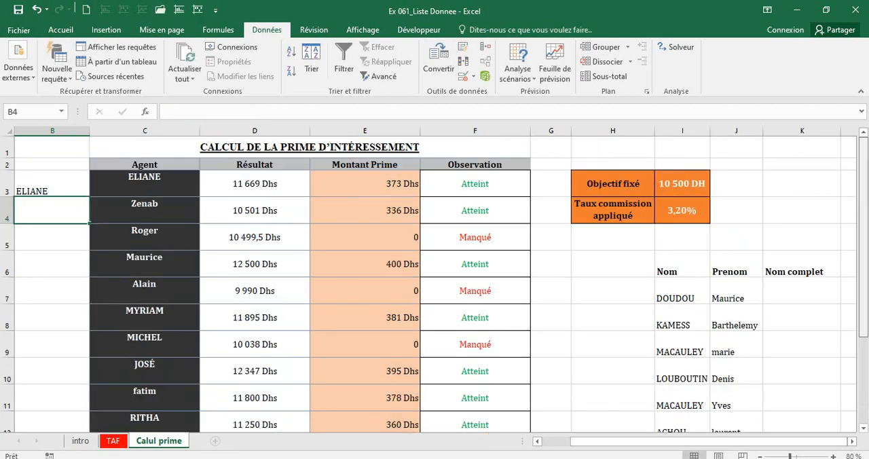
click(41, 180)
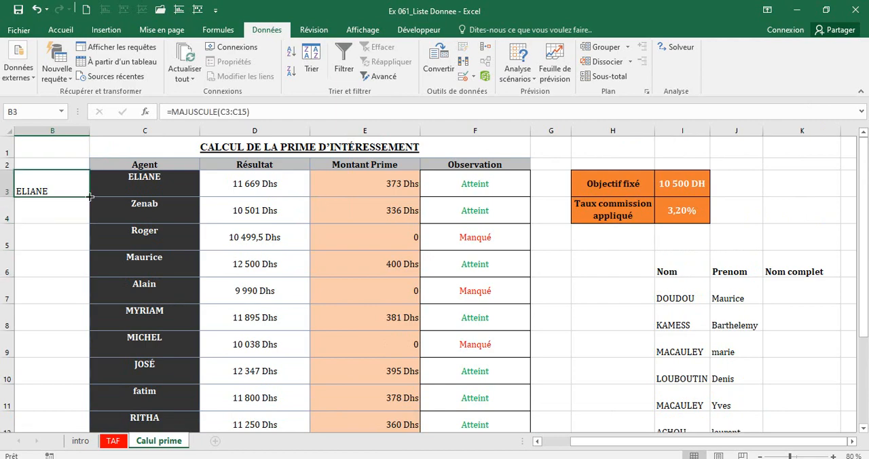
drag(90, 196, 95, 423)
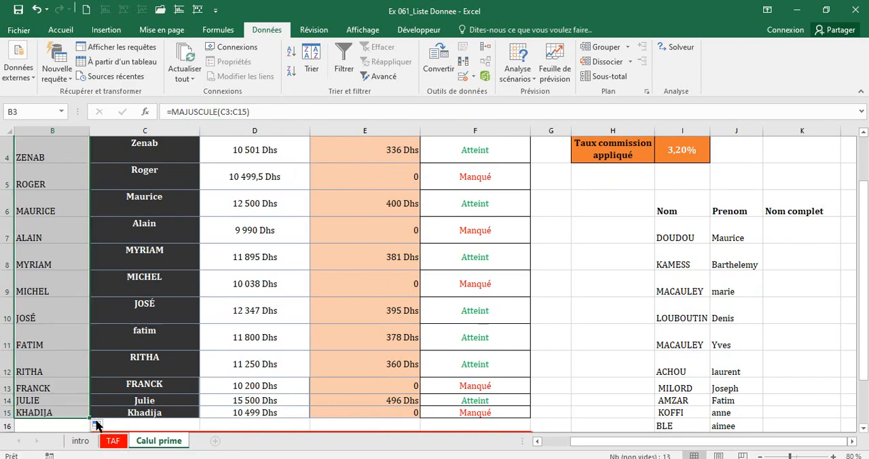
key(ctrl+c)
scroll(860, 229, up, 1)
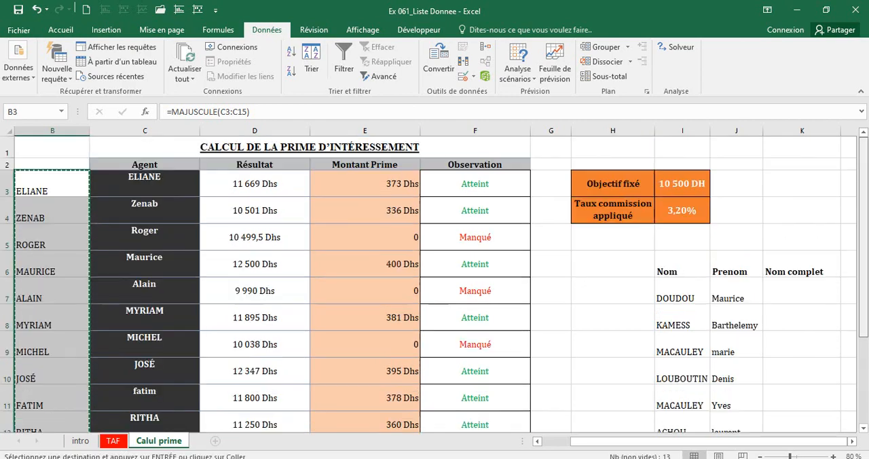
click(165, 181)
double_click(164, 181)
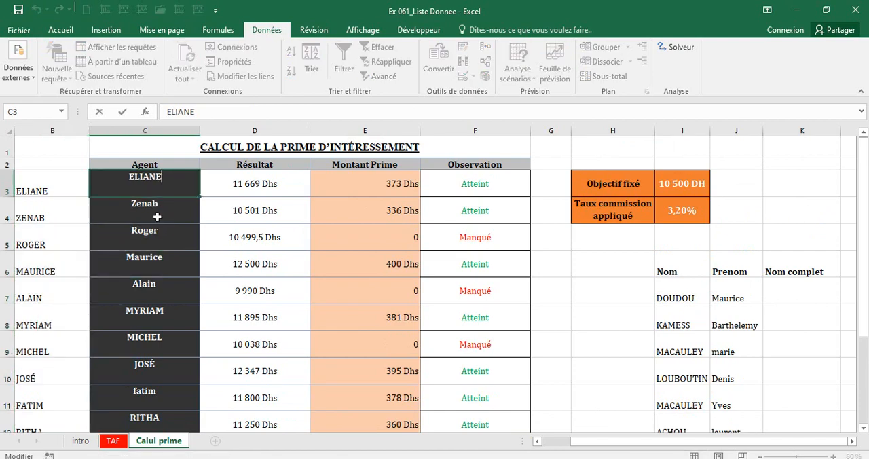
key(Return)
Copy the uppercase names in B3:B15 and paste them as values over the agent names starting at C3.
drag(64, 188, 42, 407)
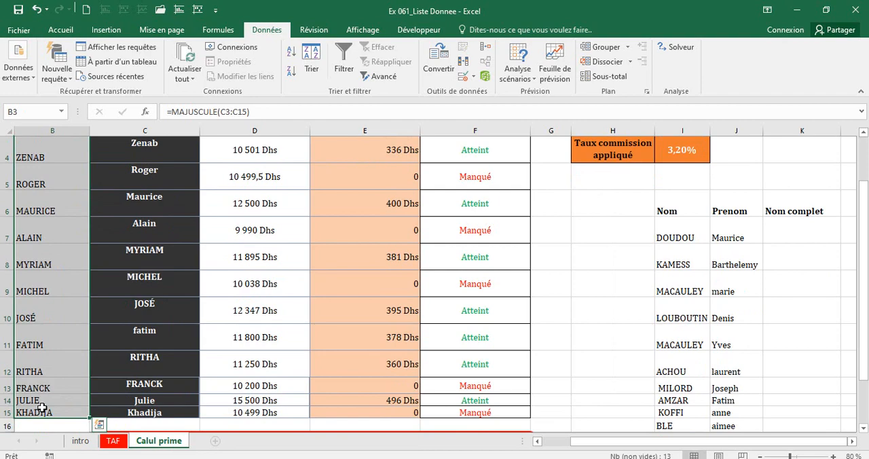
key(ctrl+c)
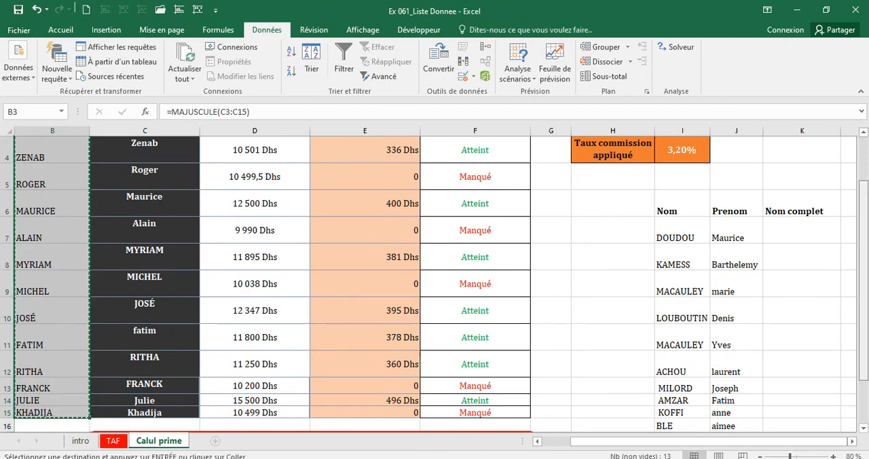
scroll(866, 246, up, 1)
click(144, 182)
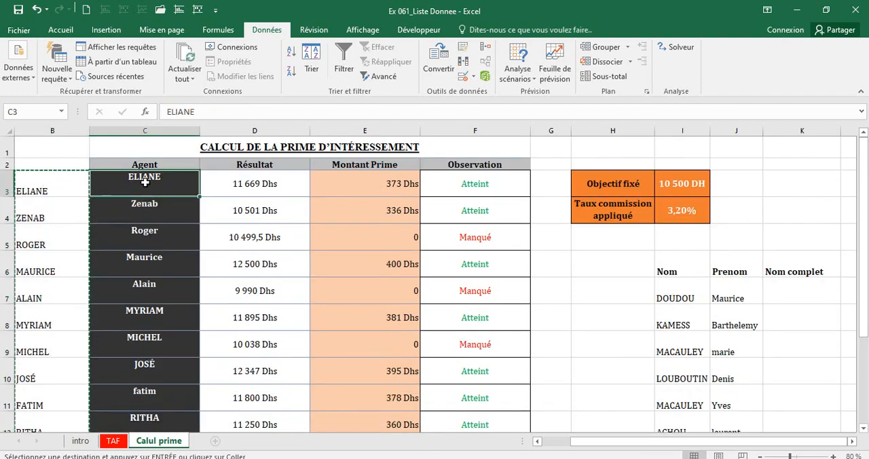
right_click(144, 182)
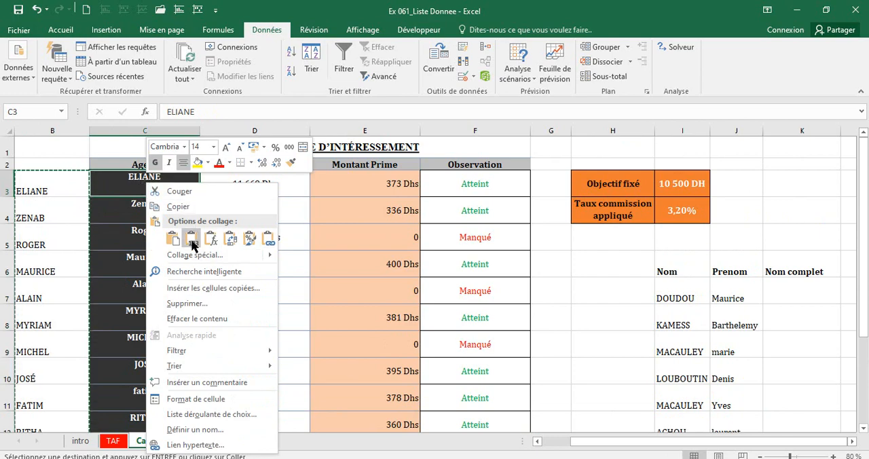
key(v)
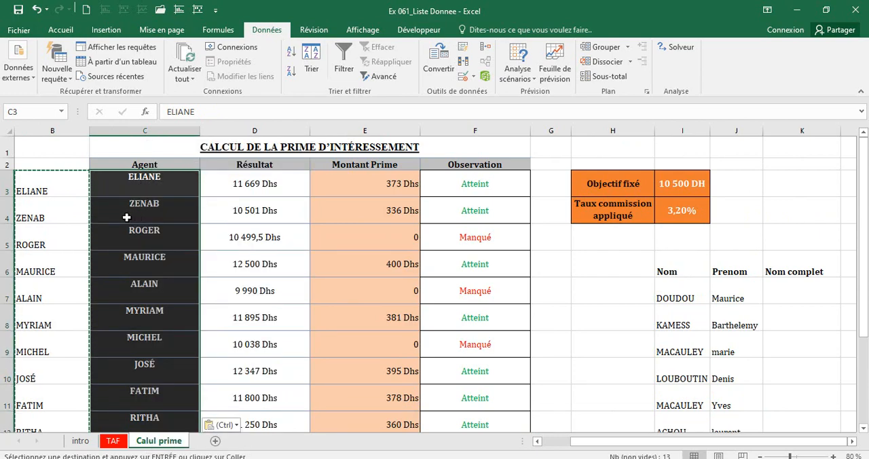
click(142, 188)
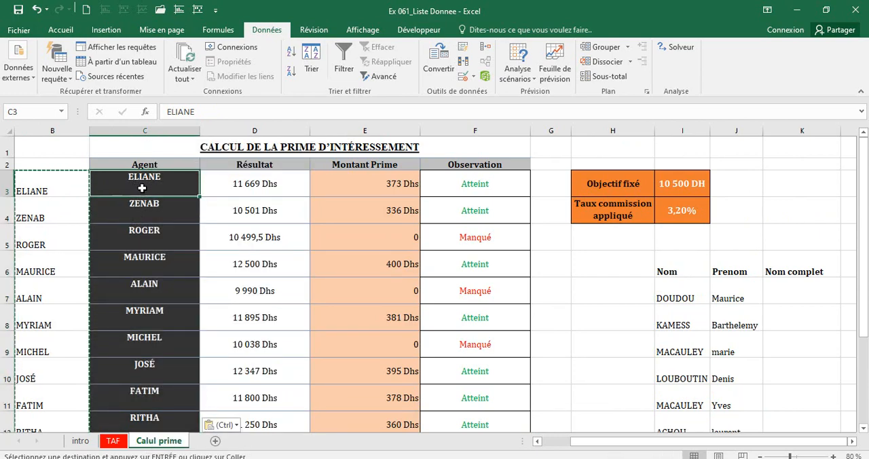
Clear the helper formulas in B3:B15 and check the first agent names in column C.
click(69, 192)
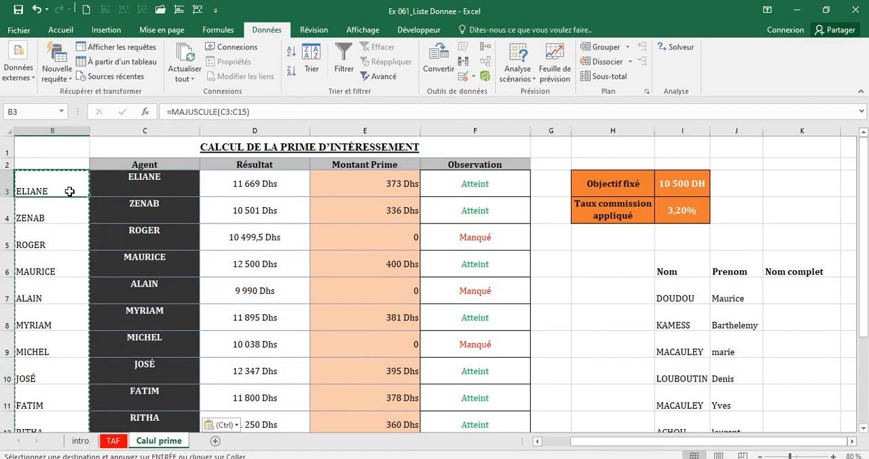
key(ctrl+shift+Down)
key(Delete)
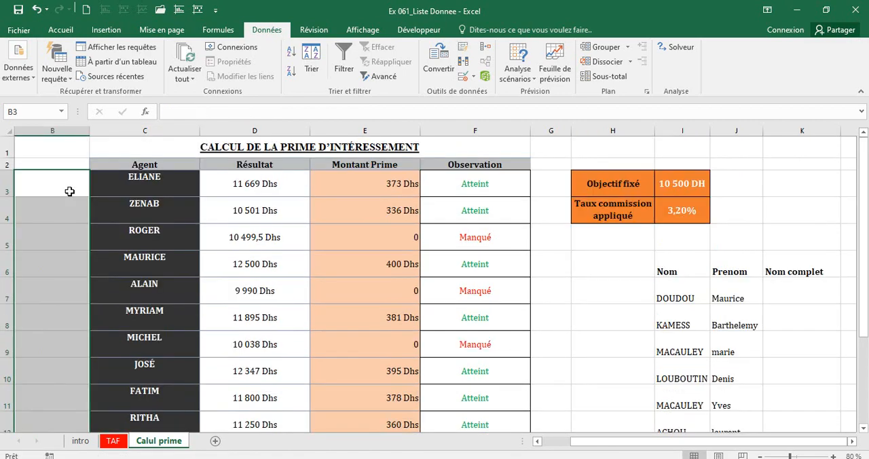
click(135, 187)
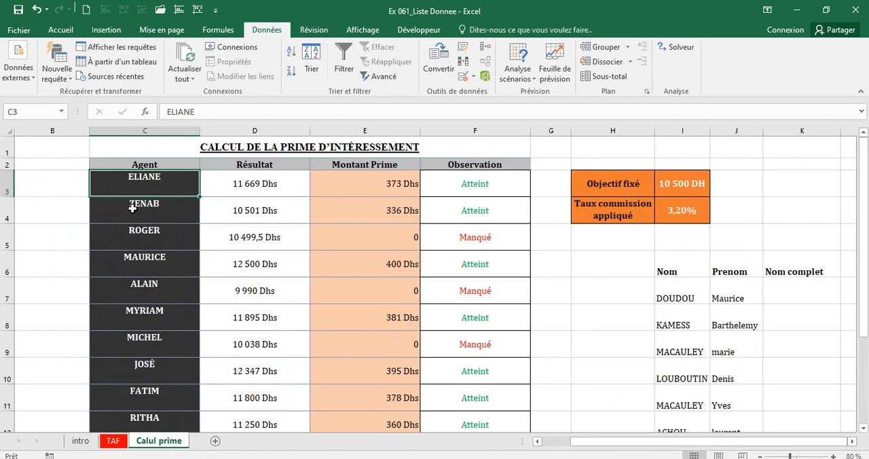
click(133, 209)
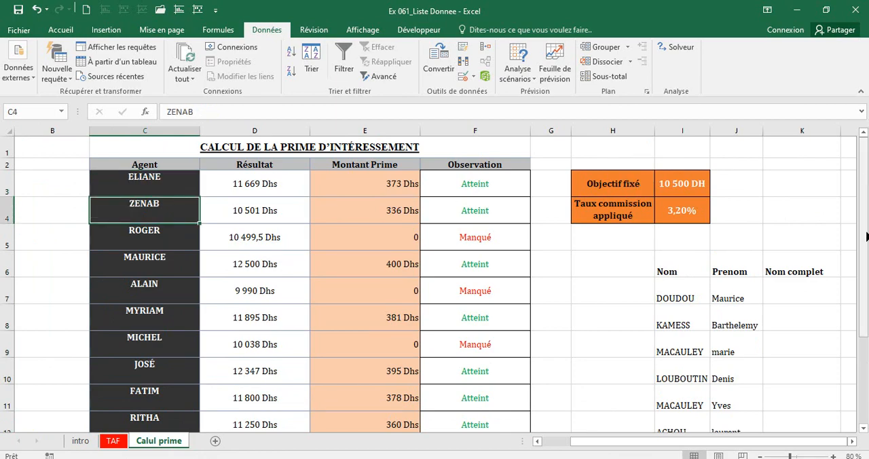
Add a list data validation to cell D17 beside "La prime de :", using the agent names in =$C$3:$C$15 as source.
mouse_move(866, 235)
mouse_down()
mouse_move(866, 248)
mouse_move(867, 237)
mouse_up()
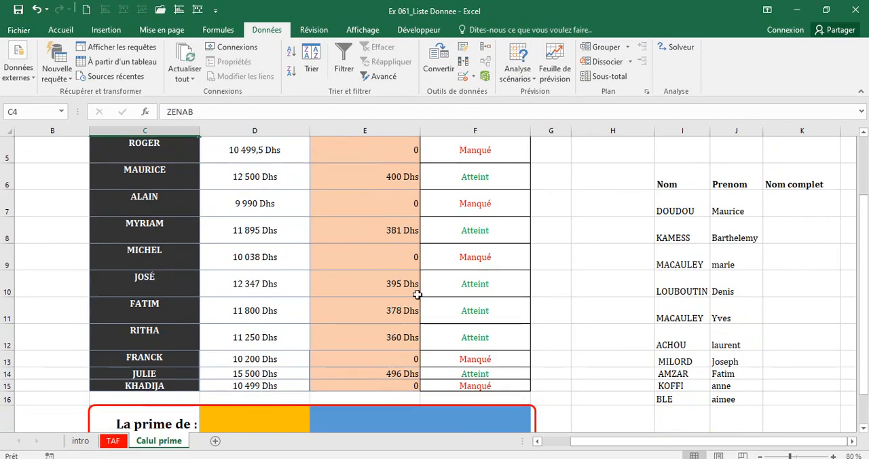
click(251, 419)
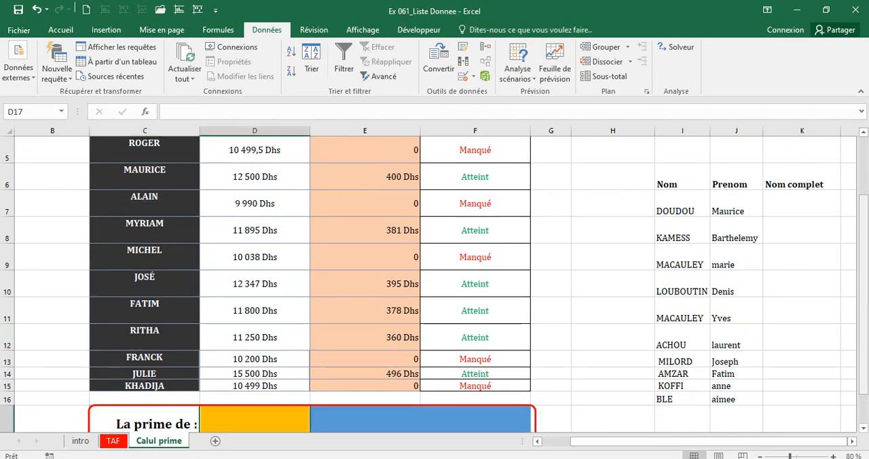
scroll(229, 367, down, 1)
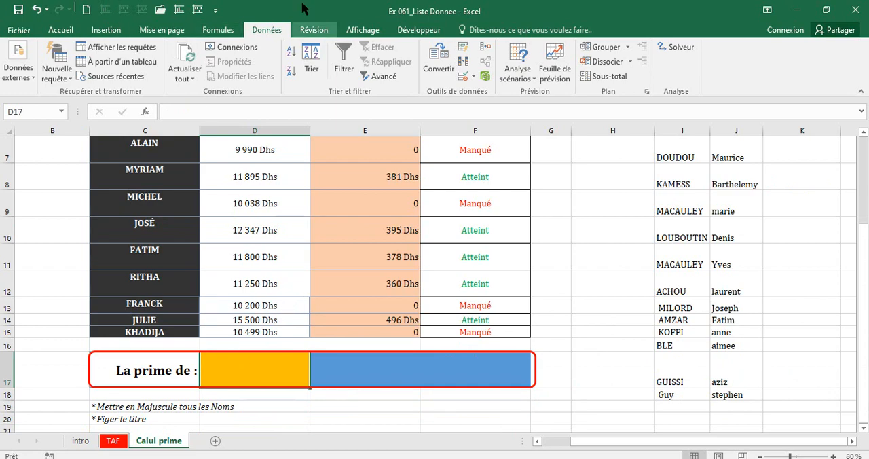
click(463, 77)
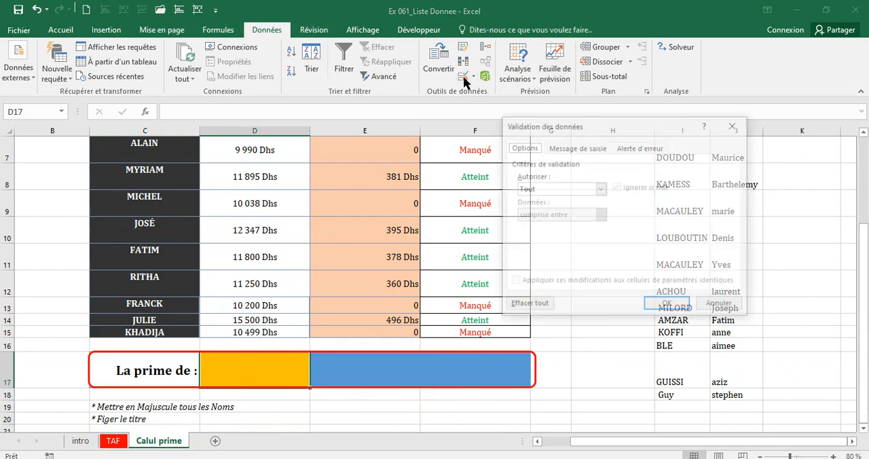
click(601, 189)
click(548, 226)
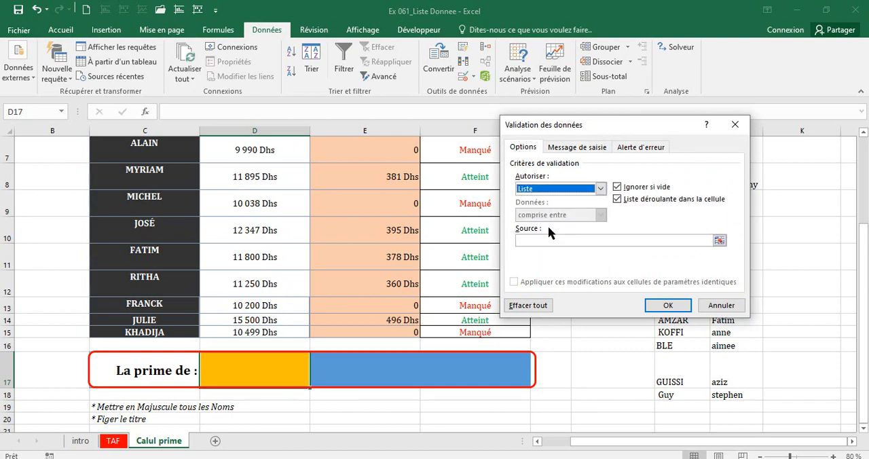
click(563, 239)
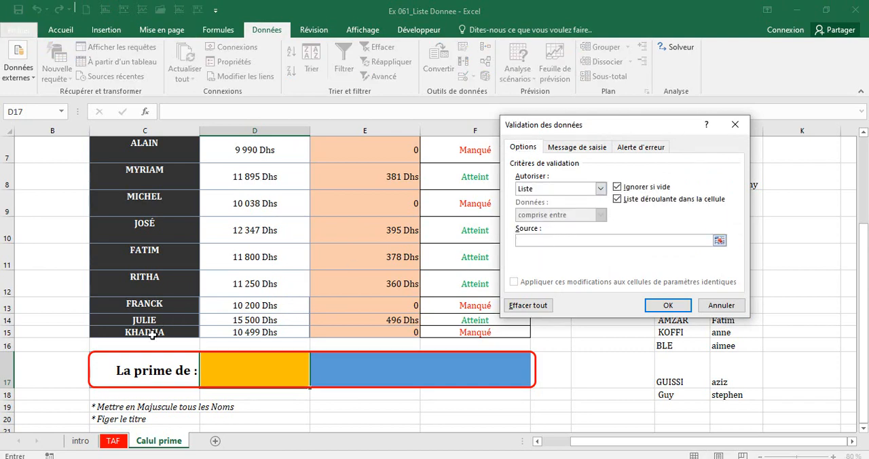
drag(151, 334, 152, 173)
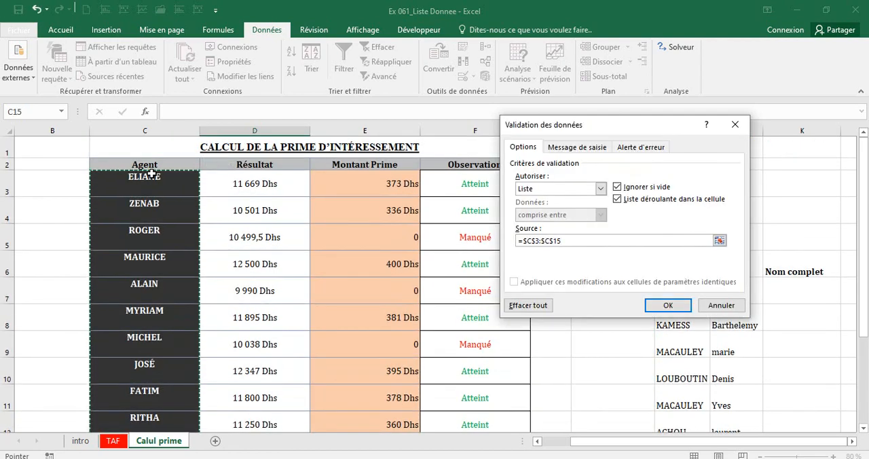
key(Return)
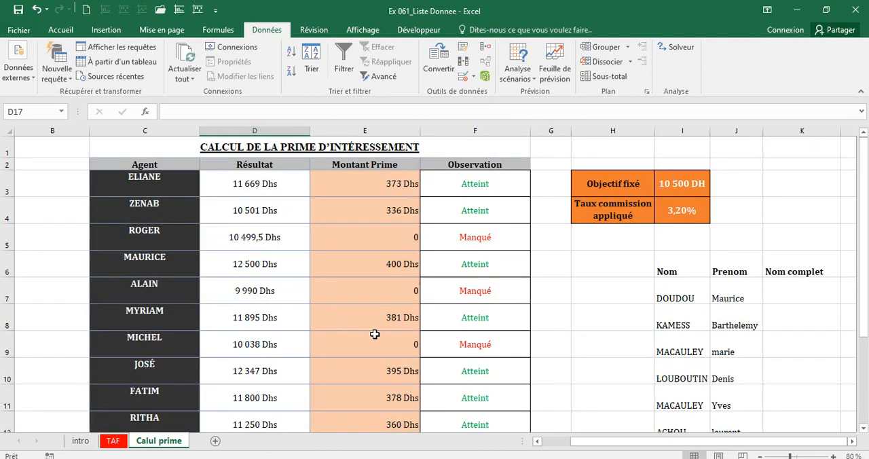
Try several agents in the D17 drop-down list, finishing with the agent listed in C9.
drag(864, 231, 864, 316)
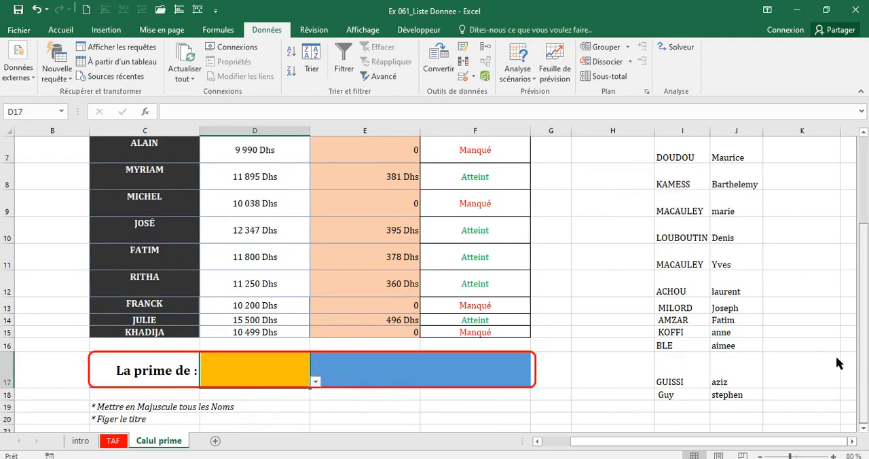
click(315, 381)
click(256, 393)
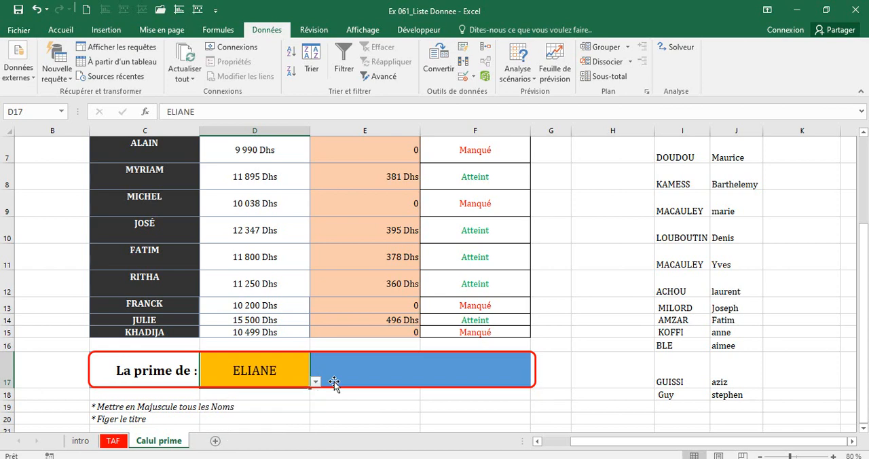
click(315, 382)
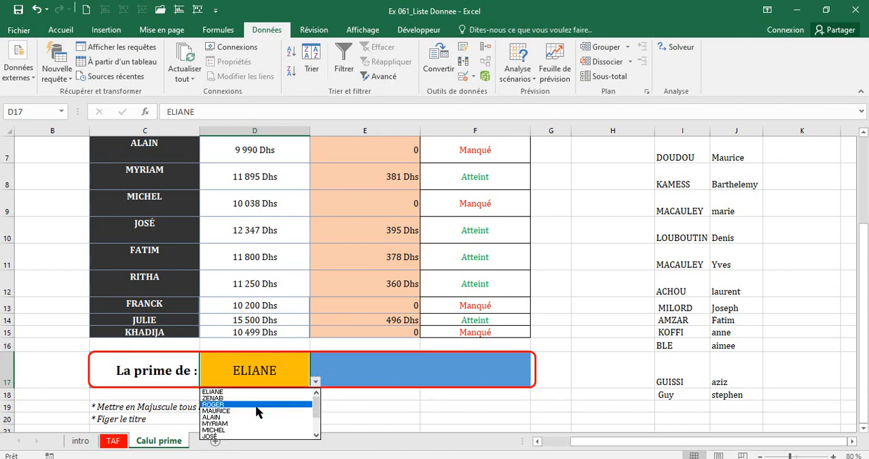
click(265, 405)
click(315, 382)
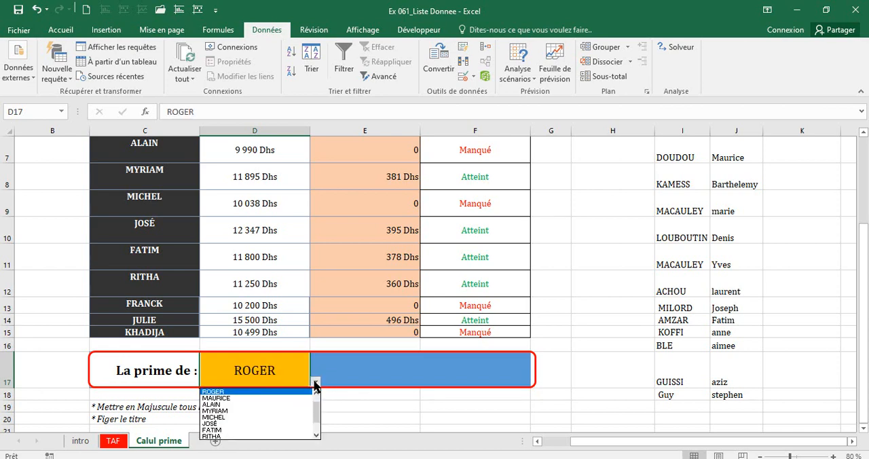
click(253, 411)
click(315, 382)
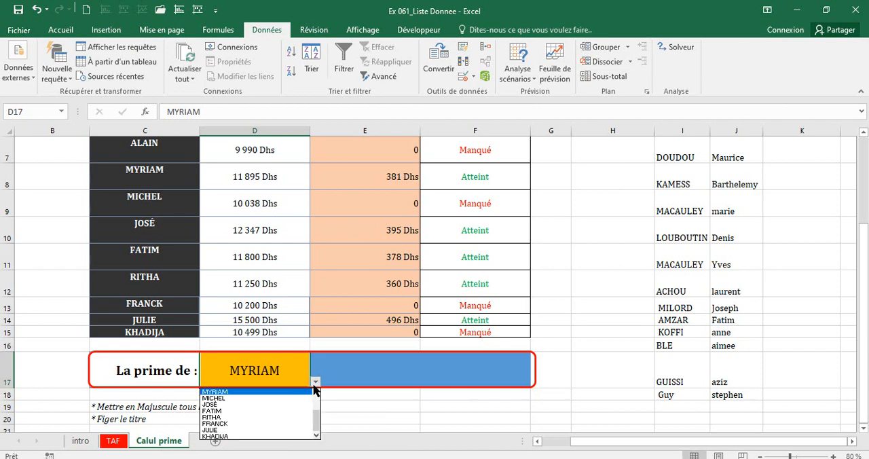
click(258, 416)
click(333, 373)
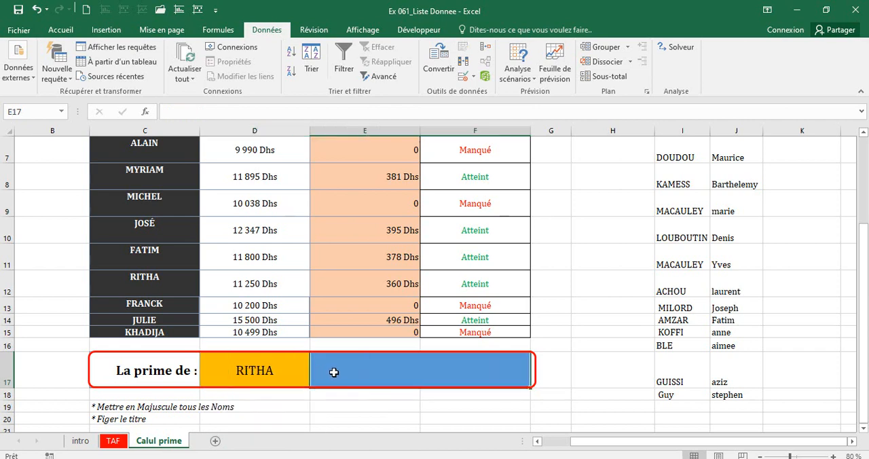
click(269, 379)
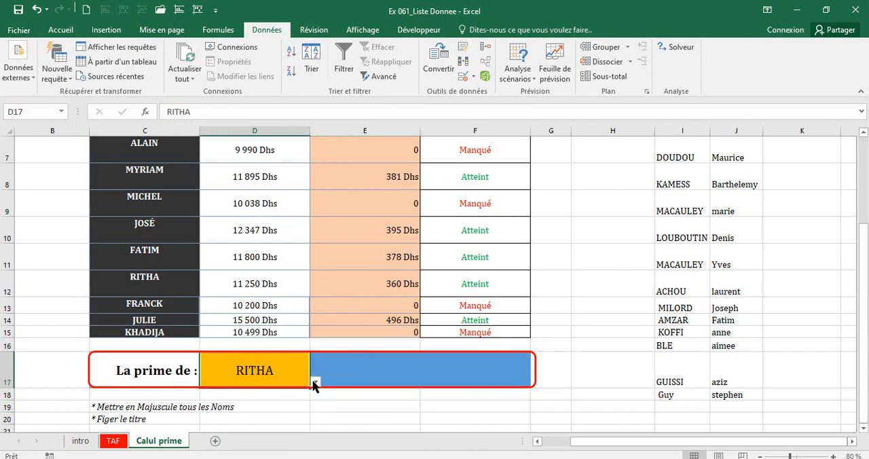
click(315, 382)
click(268, 399)
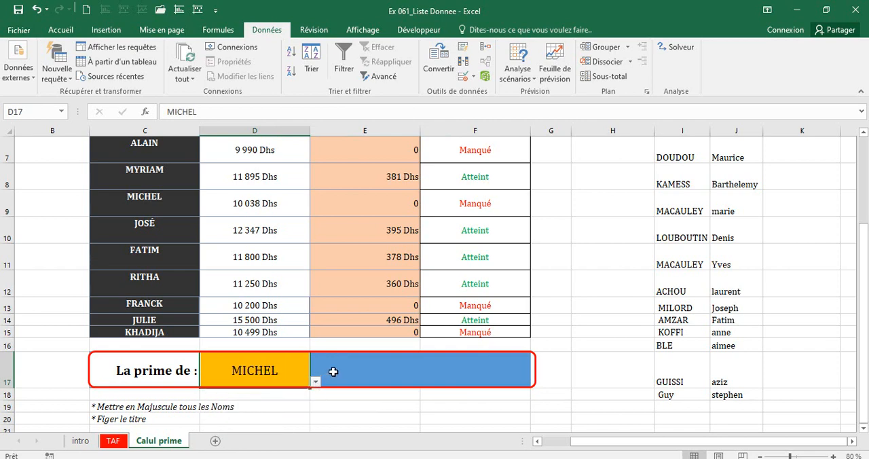
Write the text "EST DE" in the blue merged cell E17 next to the chosen agent.
click(333, 372)
text(ES)
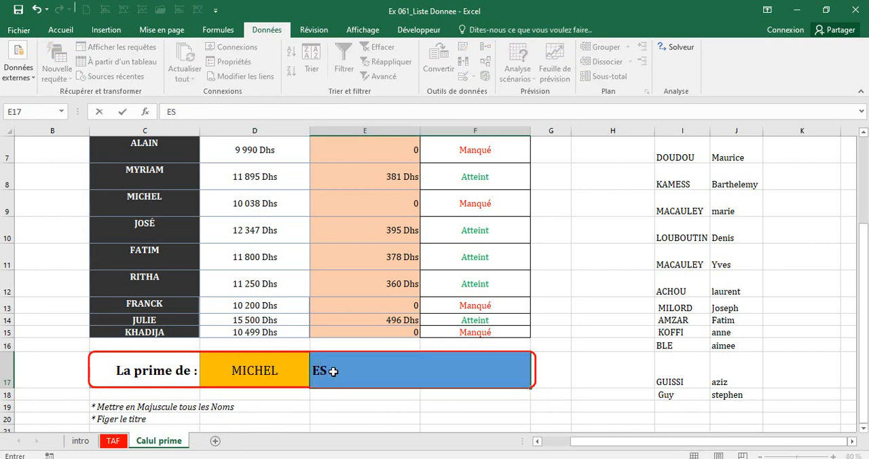
text(T DE: 0)
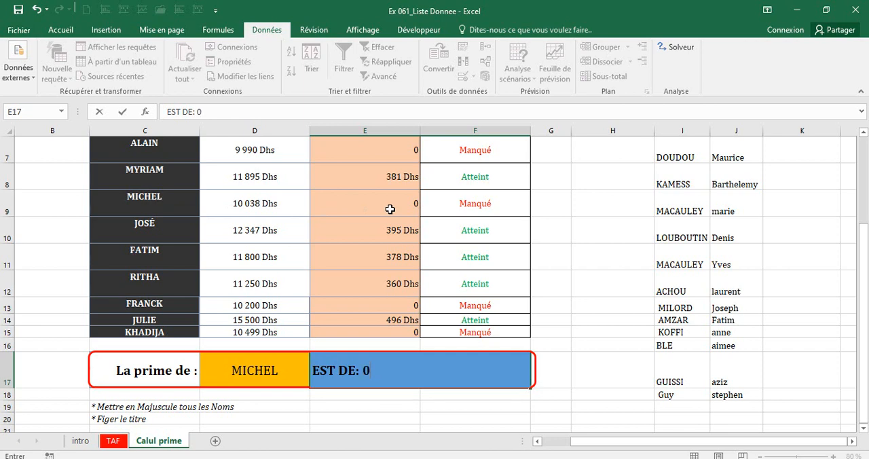
Complete the text in E17 as "EST DE: 0", and choose the agent listed in C11 from the D17 drop-down list.
text(: 0)
key(Return)
click(279, 372)
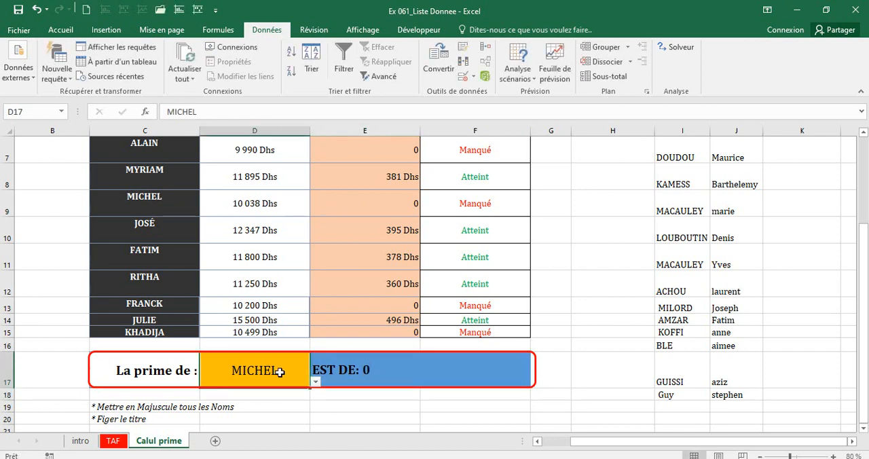
click(315, 382)
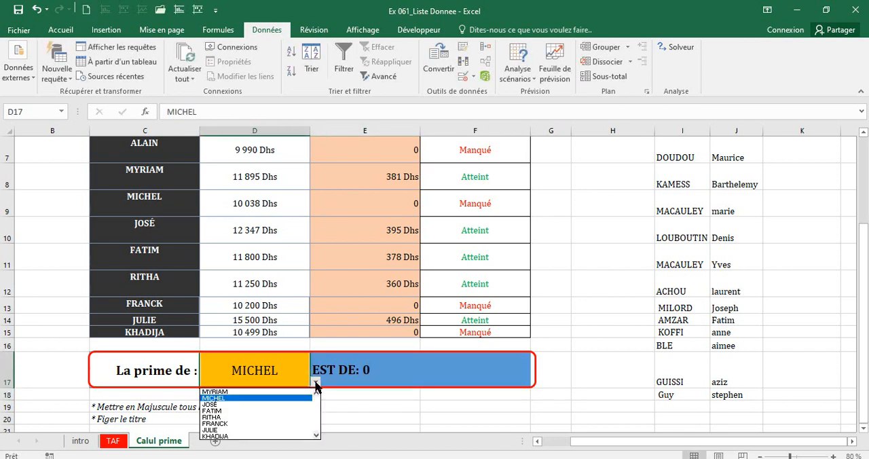
click(264, 411)
Replace the amount in the E17 text with the chosen agent's bonus so that it reads "EST DE: 378".
click(358, 367)
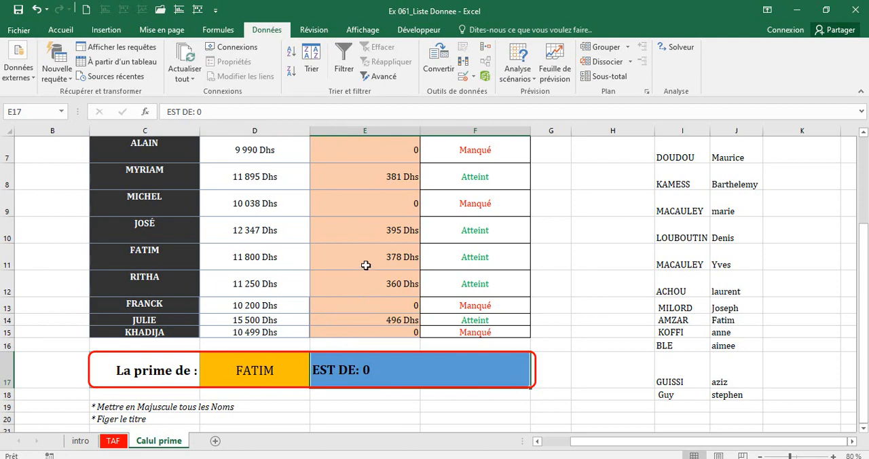
double_click(378, 370)
click(7, 256)
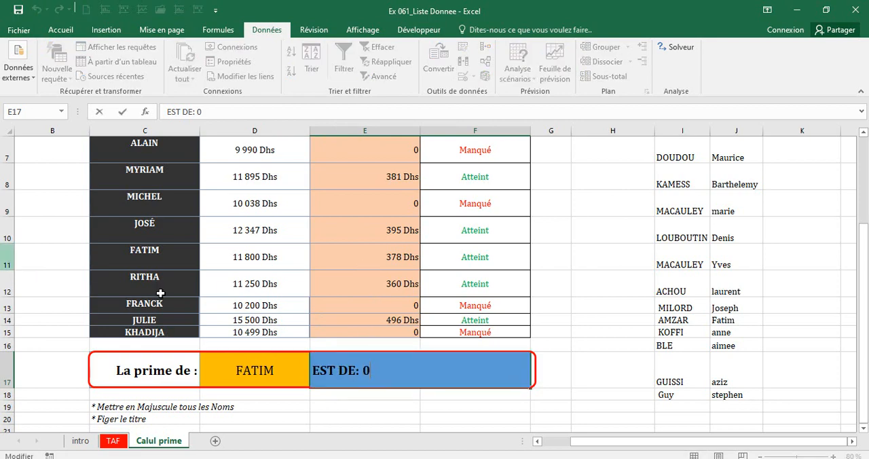
click(381, 368)
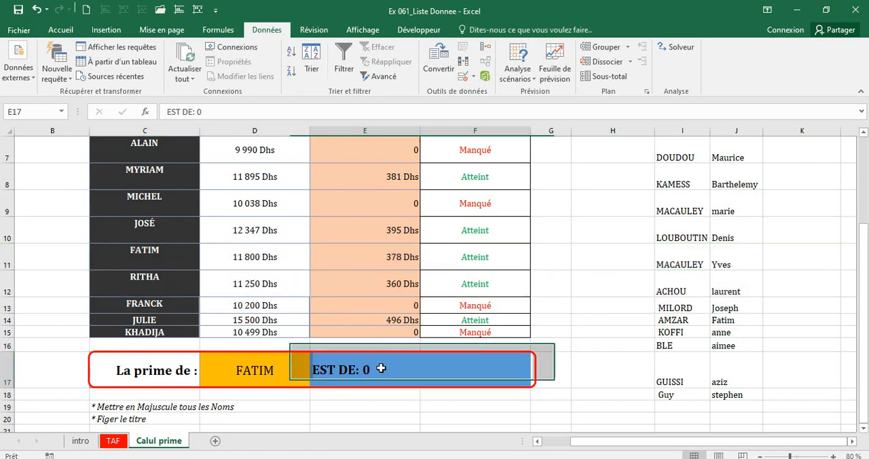
double_click(381, 368)
key(BackSpace)
text(2)
key(BackSpace)
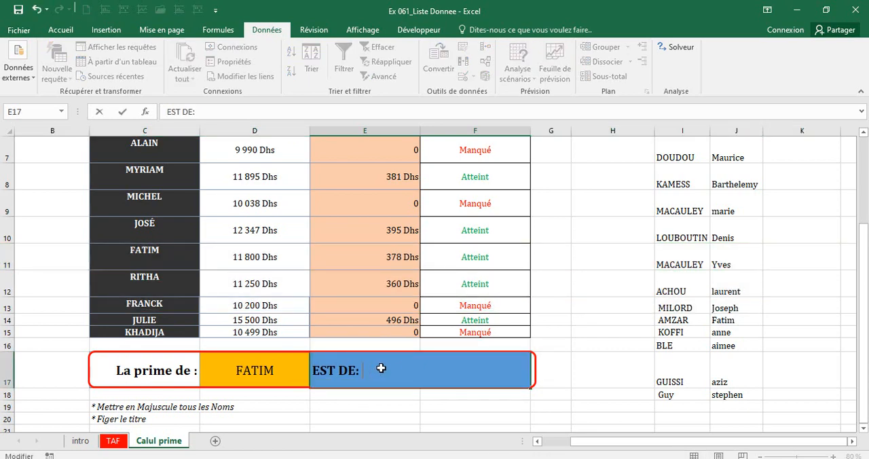
text(378)
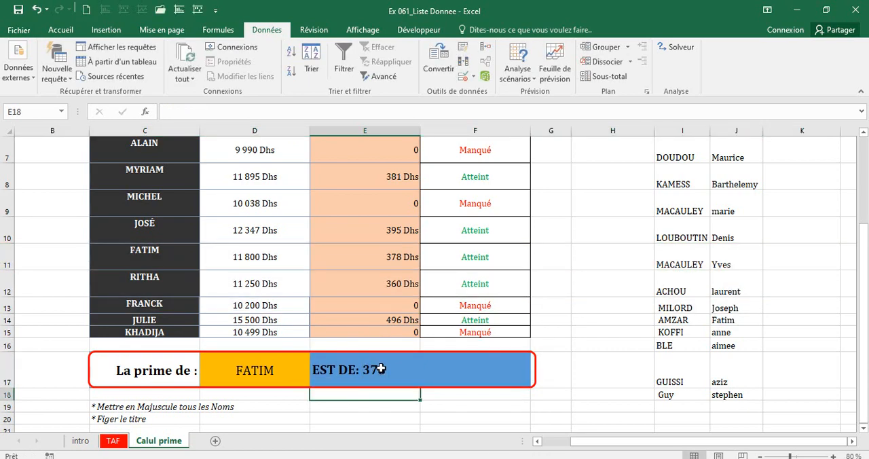
key(ctrl+Return)
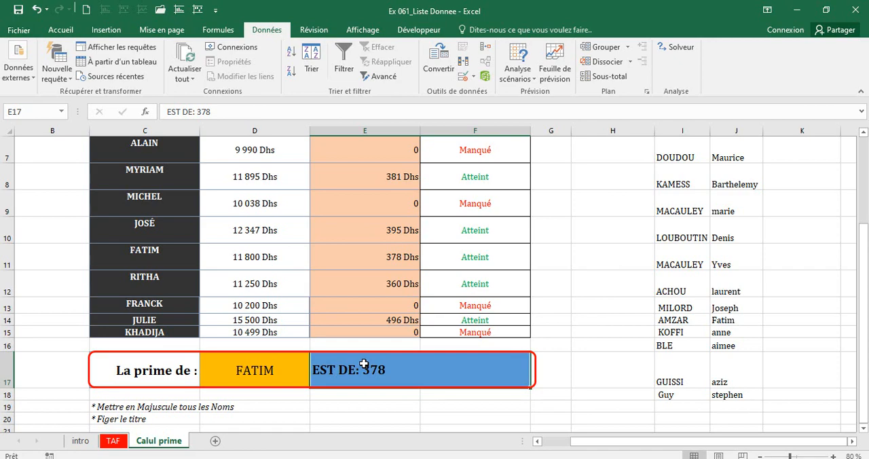
Clear the fixed text from E17 and begin a formula there with ="EST DE:" & to concatenate a result.
key(BackSpace)
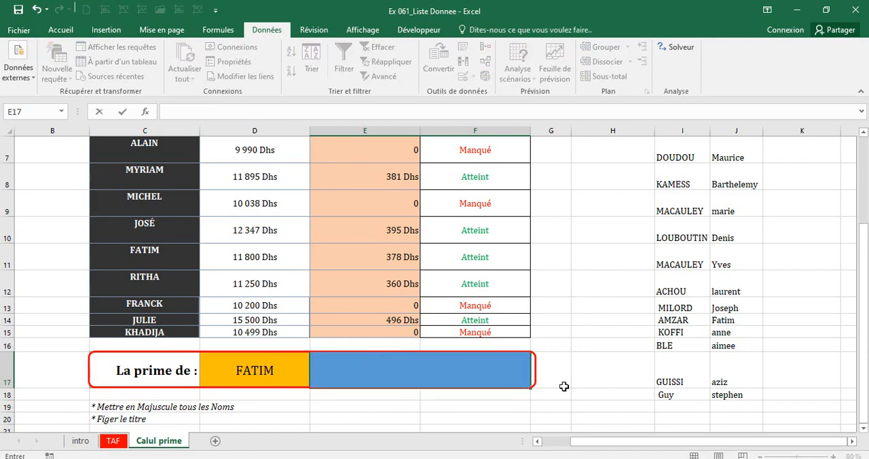
click(418, 361)
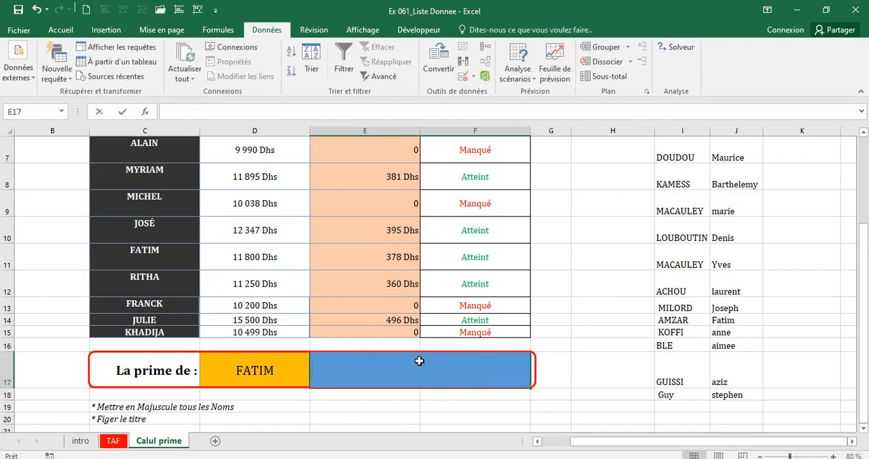
text(=)
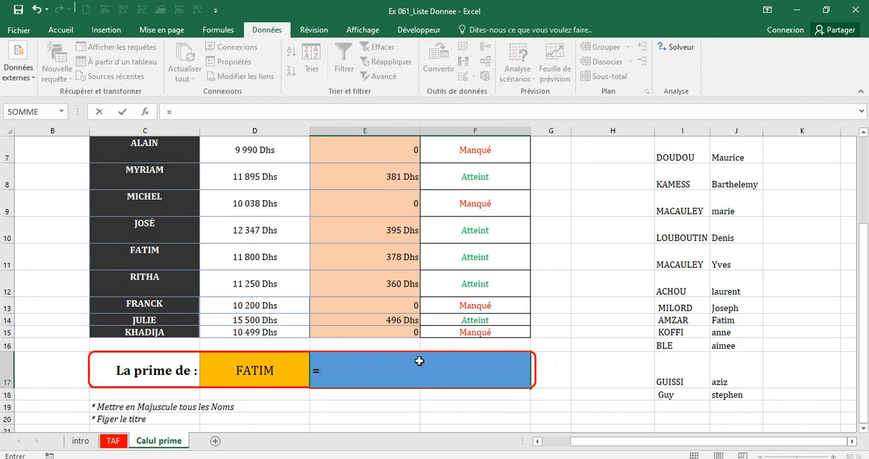
text("EST DE:)
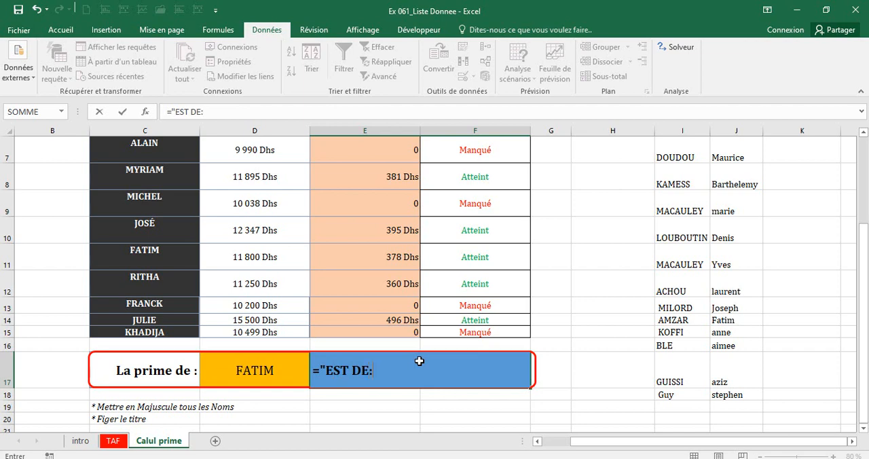
text(3)
key(BackSpace)
text(" &R)
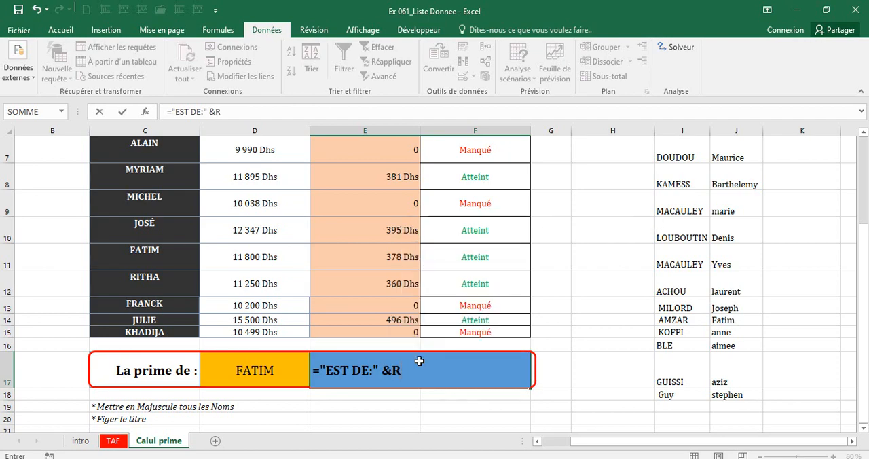
text(ech)
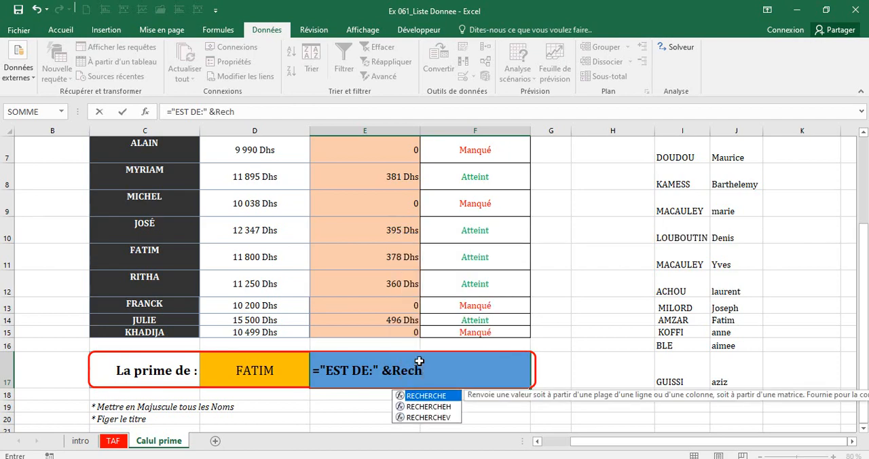
Add the RECHERCHEV function to the E17 formula with D17 as its lookup value.
click(434, 417)
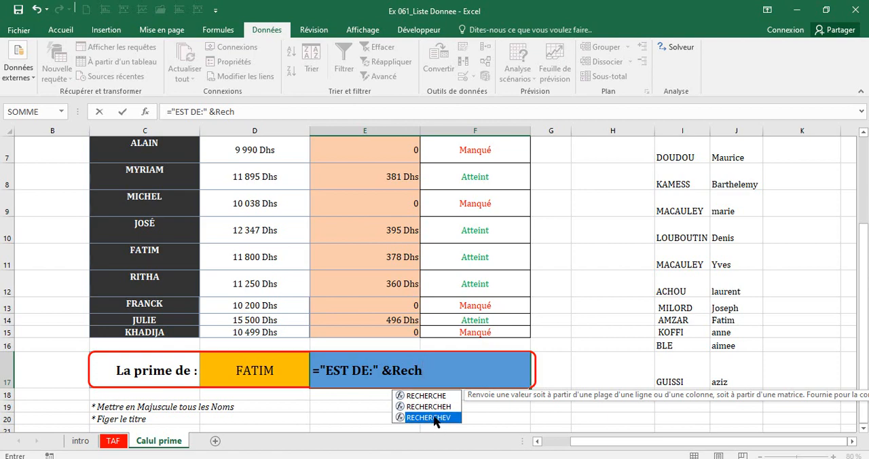
double_click(434, 418)
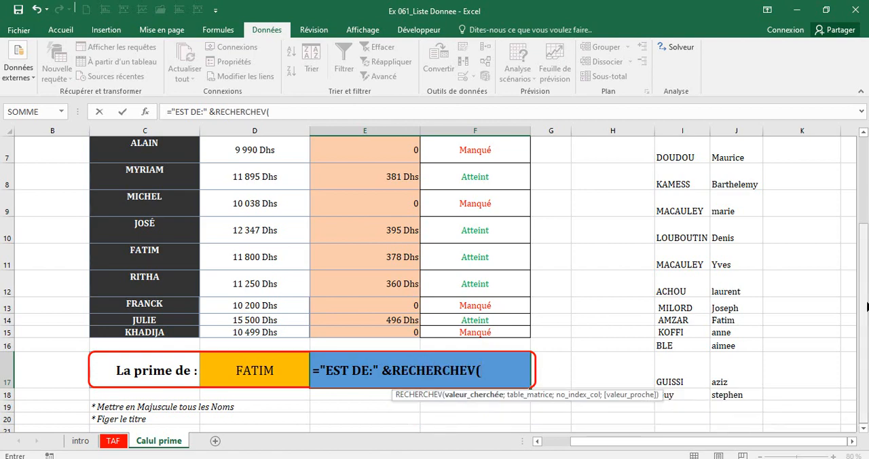
mouse_move(867, 307)
mouse_down()
mouse_move(852, 191)
mouse_move(867, 199)
mouse_move(863, 306)
mouse_up()
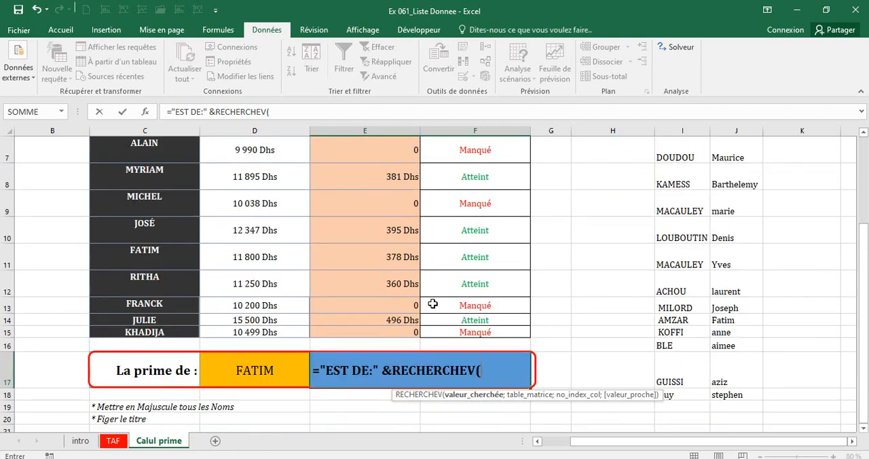
click(248, 365)
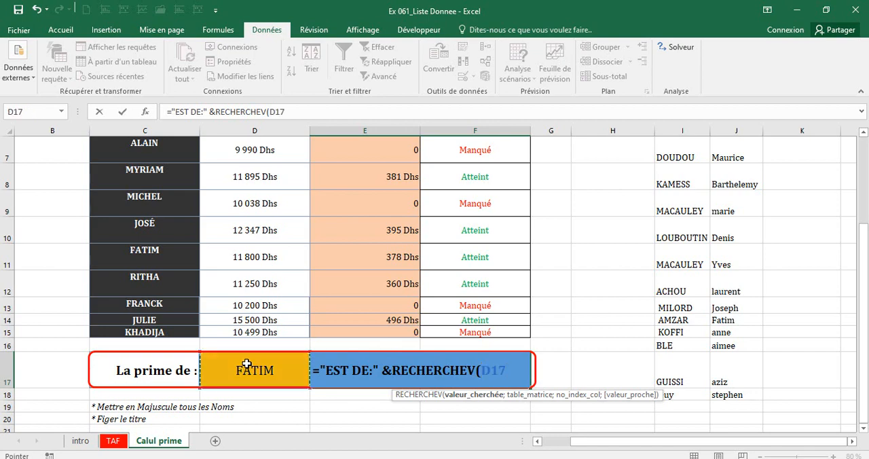
text(;)
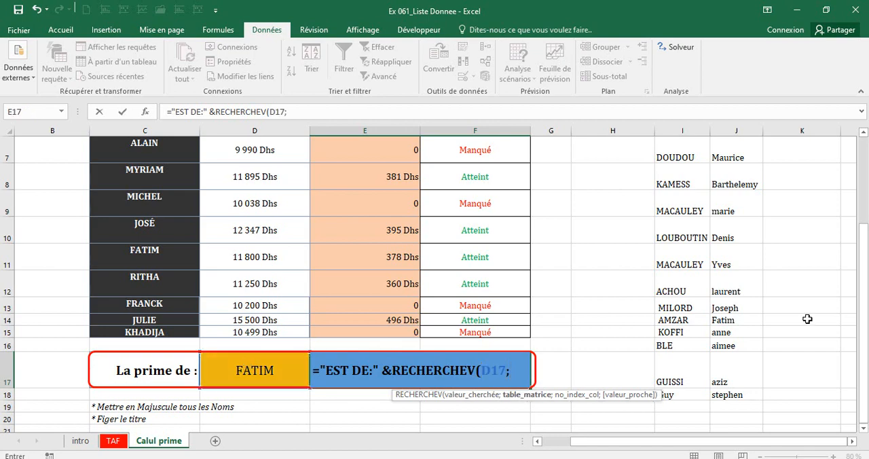
Supply the agent table as the RECHERCHEV table array, using the absolute range $C$3:$F$15.
drag(862, 332, 862, 247)
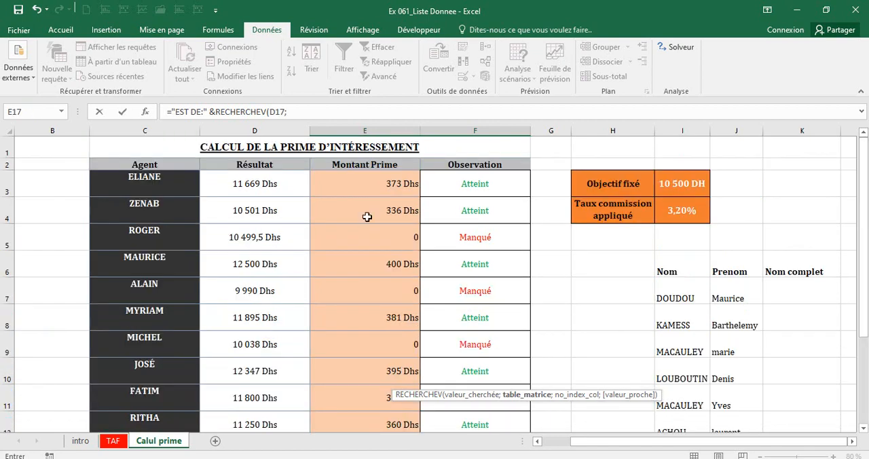
drag(137, 175, 501, 301)
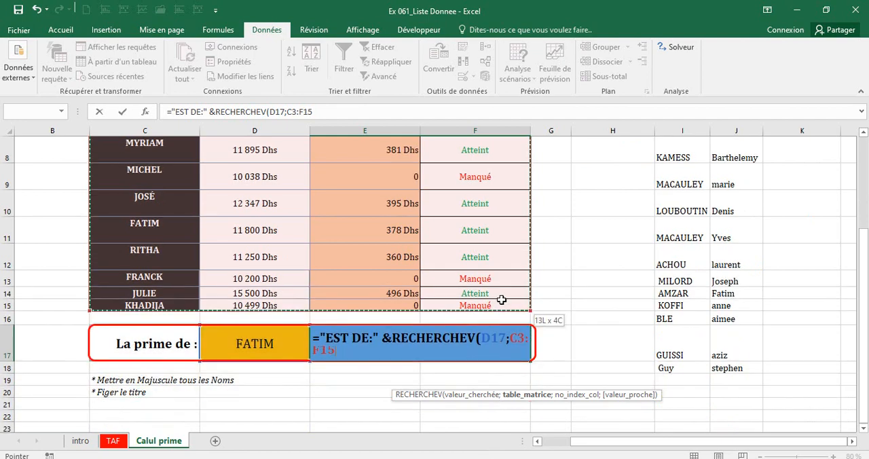
key(F4)
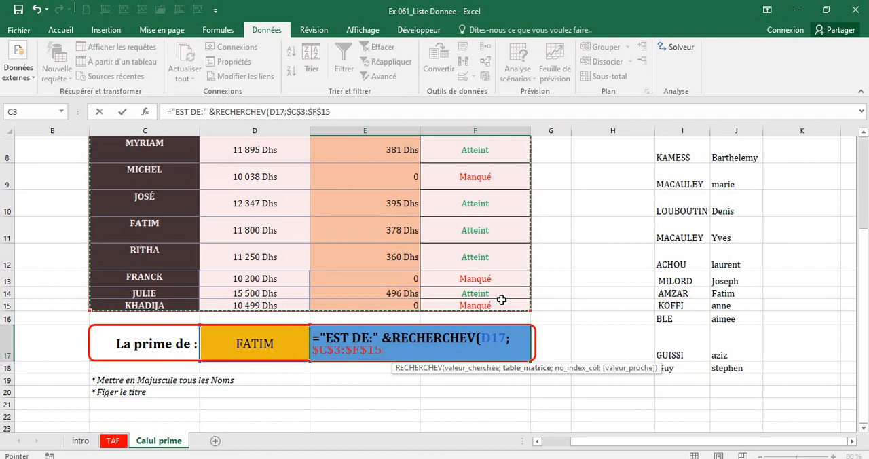
text(;)
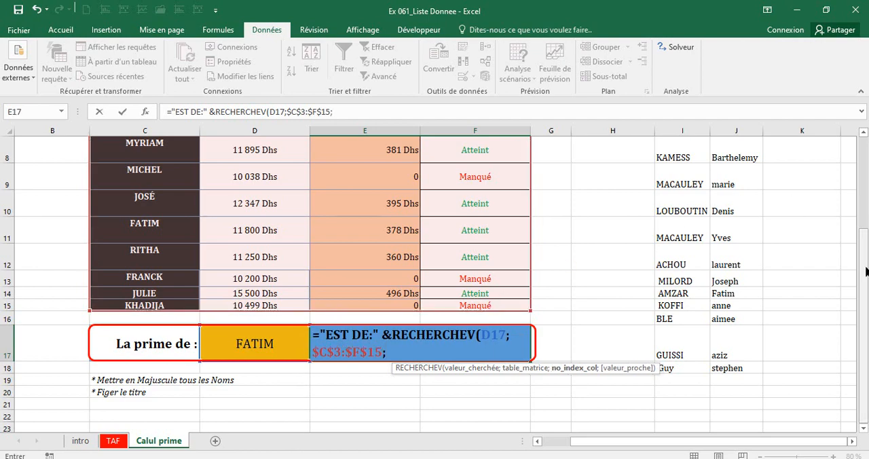
Finish the E17 lookup formula with column index 3 and 0 for an exact match.
scroll(866, 270, up, 3)
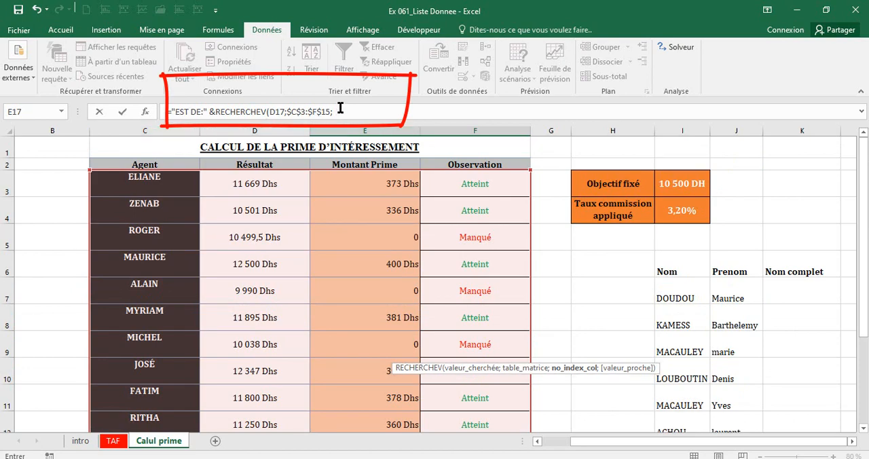
click(340, 109)
text(3)
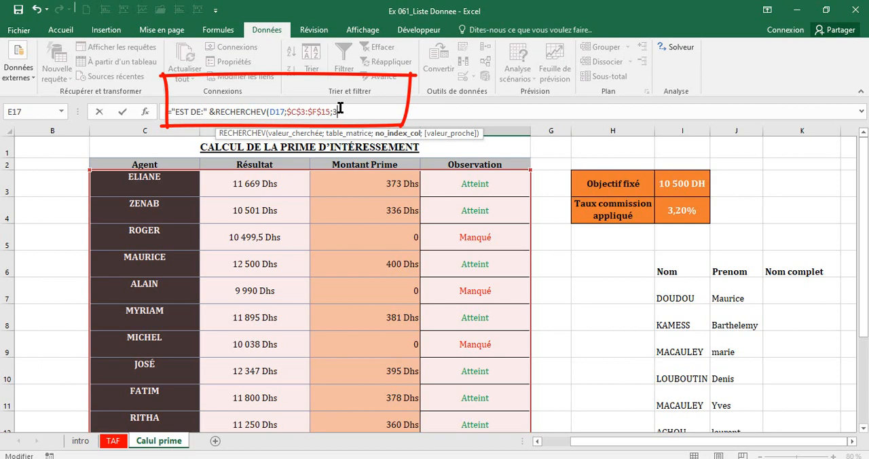
text(;)
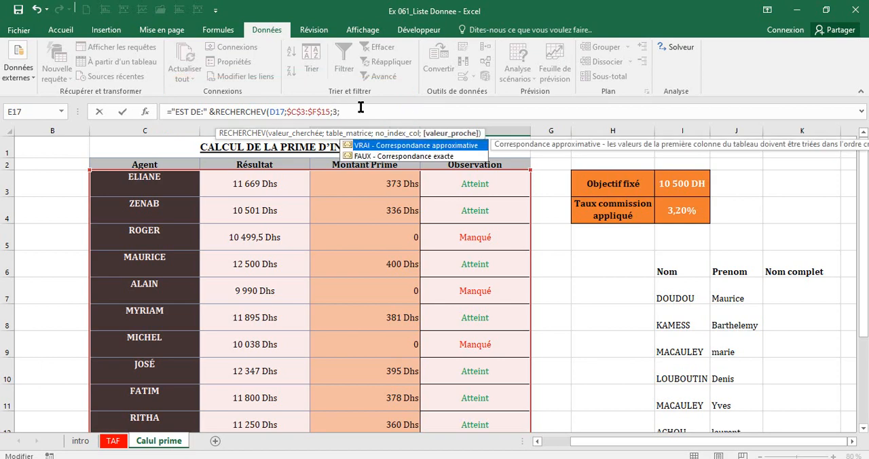
text(0))
key(Return)
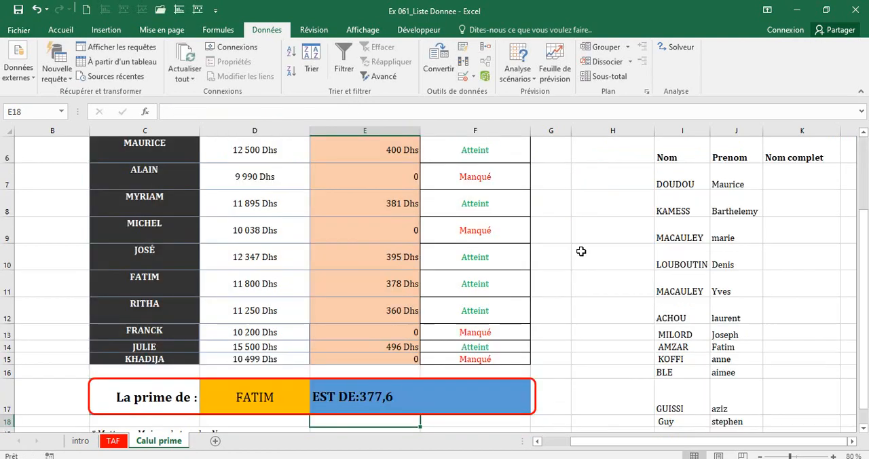
Insert a space after the colon in the E17 formula's text, making it "EST DE: ".
click(364, 399)
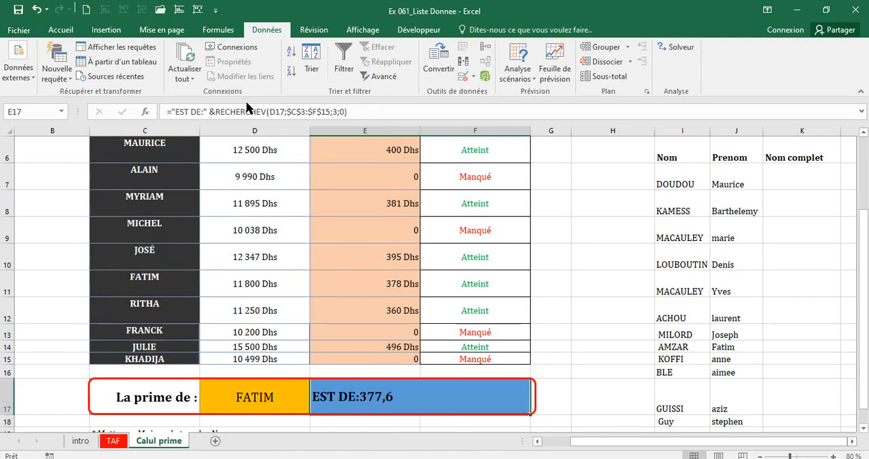
click(206, 111)
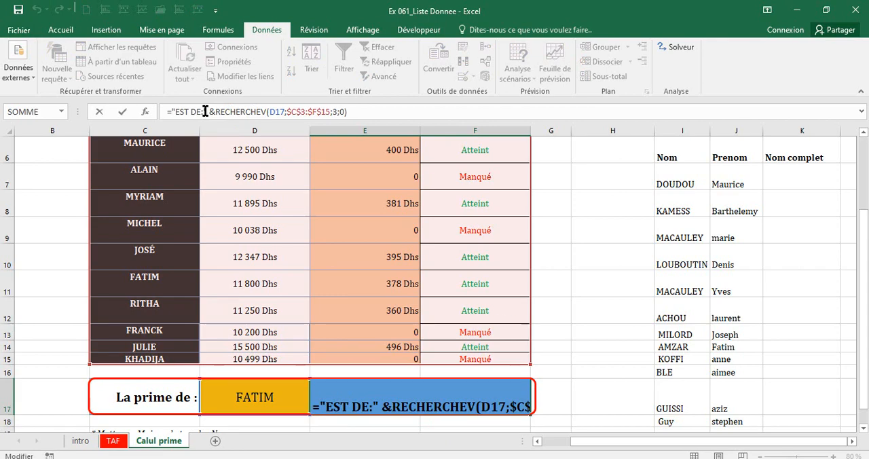
key(Return)
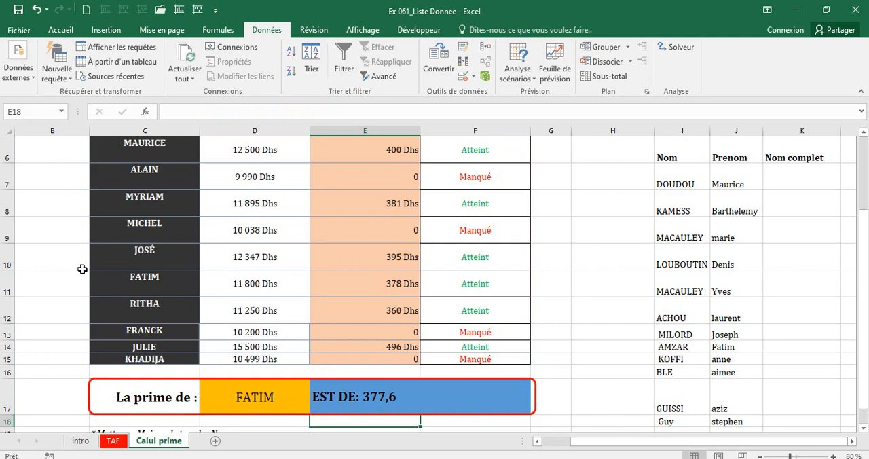
Check the E17 result against row 11, and test it by choosing the C14 agent in D17 and comparing with row 14.
click(4, 285)
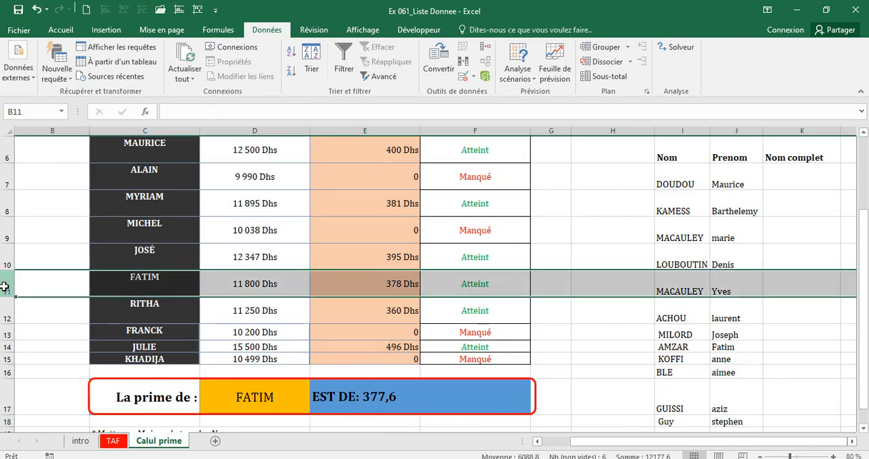
click(351, 401)
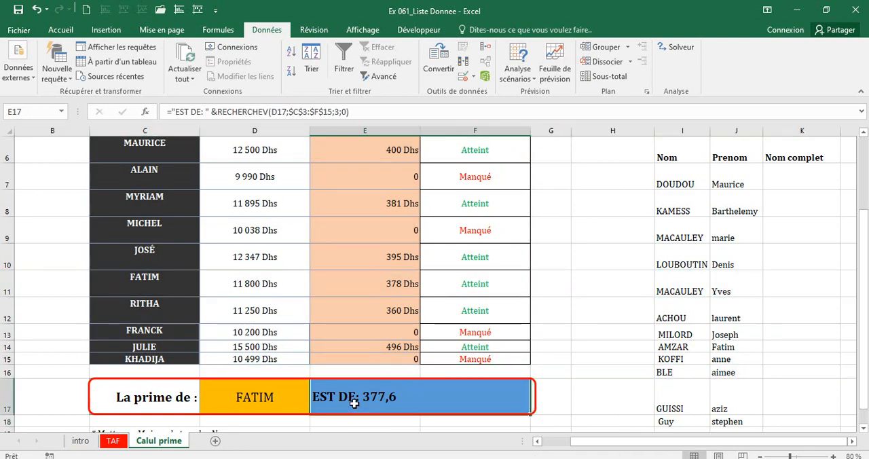
click(286, 406)
click(314, 409)
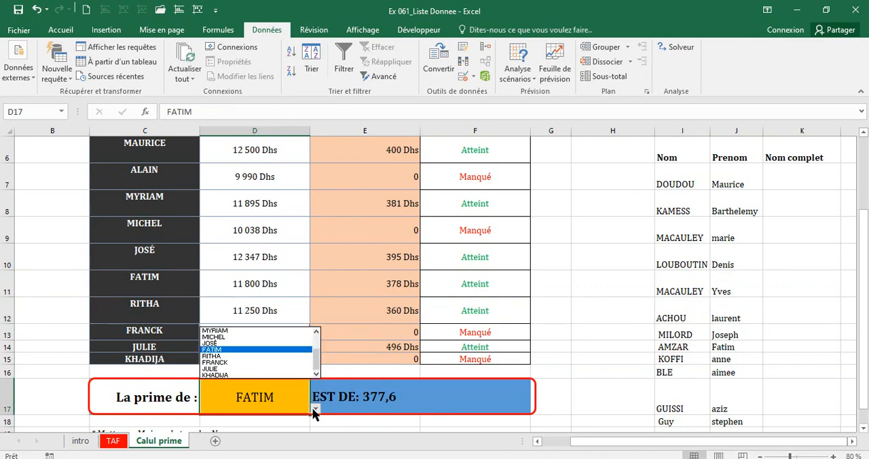
click(247, 370)
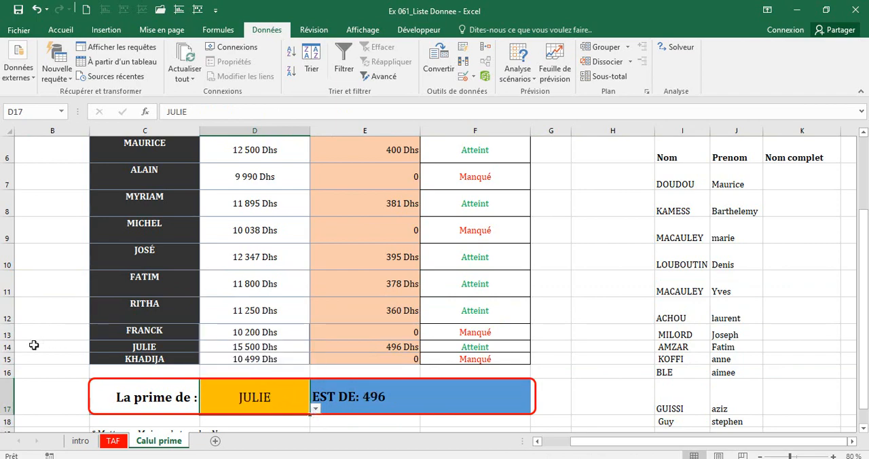
click(9, 346)
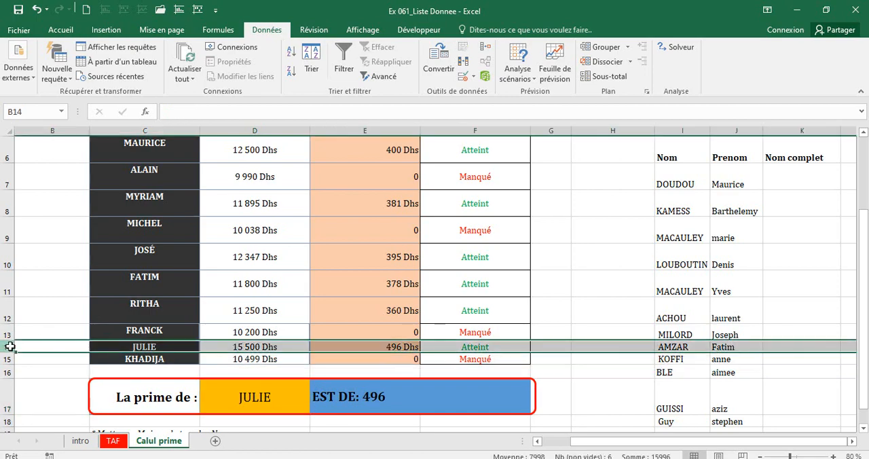
Choose the C15 agent in the D17 drop-down and compare the E17 bonus with row 15.
click(280, 400)
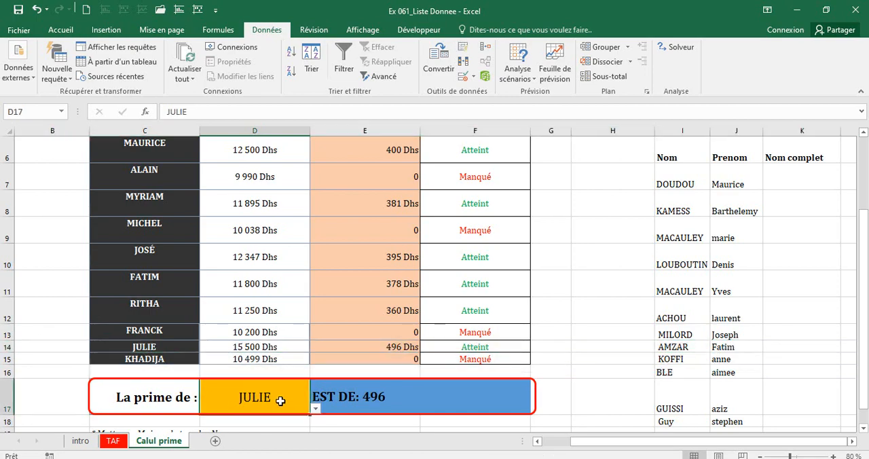
click(315, 408)
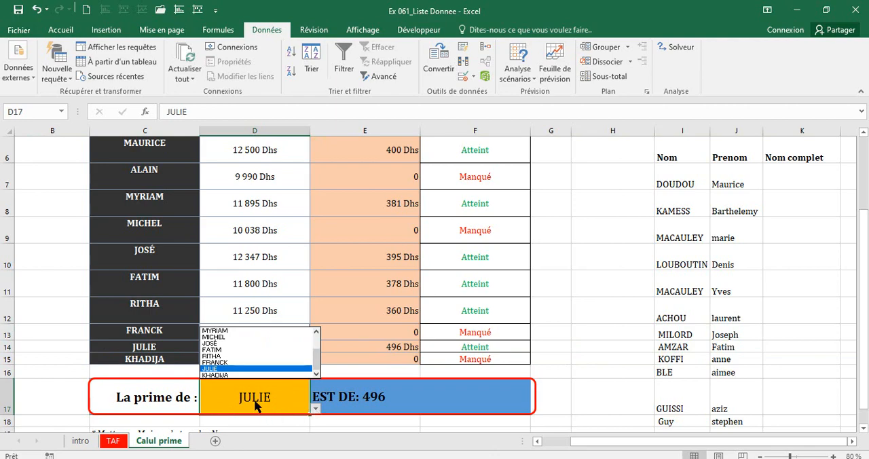
click(228, 375)
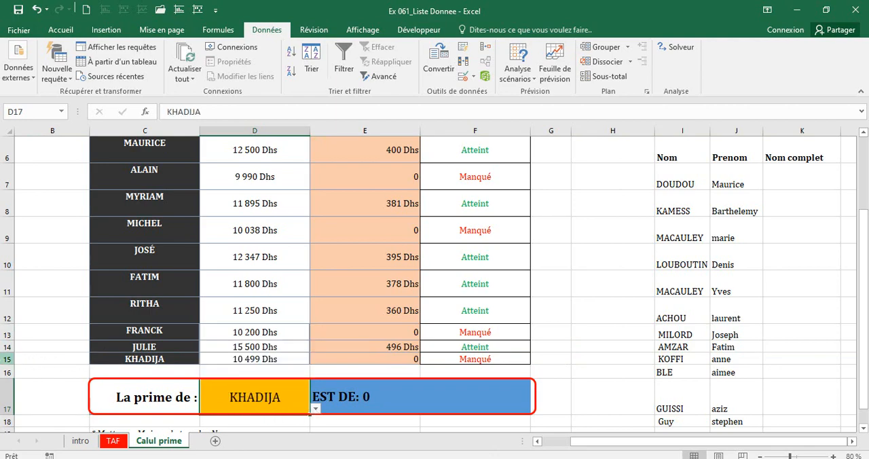
click(3, 359)
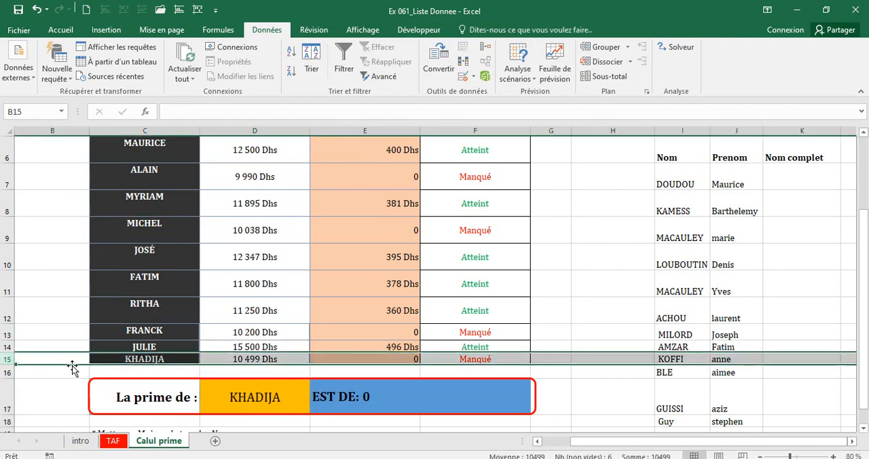
Inspect the E17 formula, focusing on the & operator that joins the text to the RECHERCHEV result.
click(272, 395)
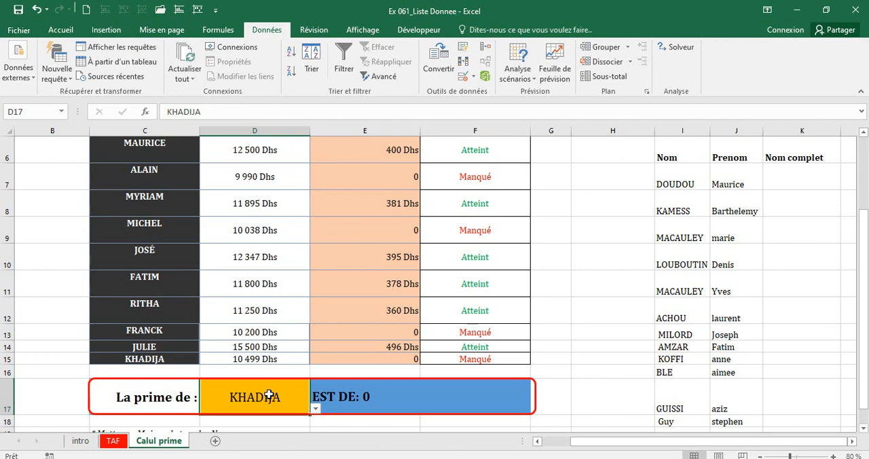
click(377, 404)
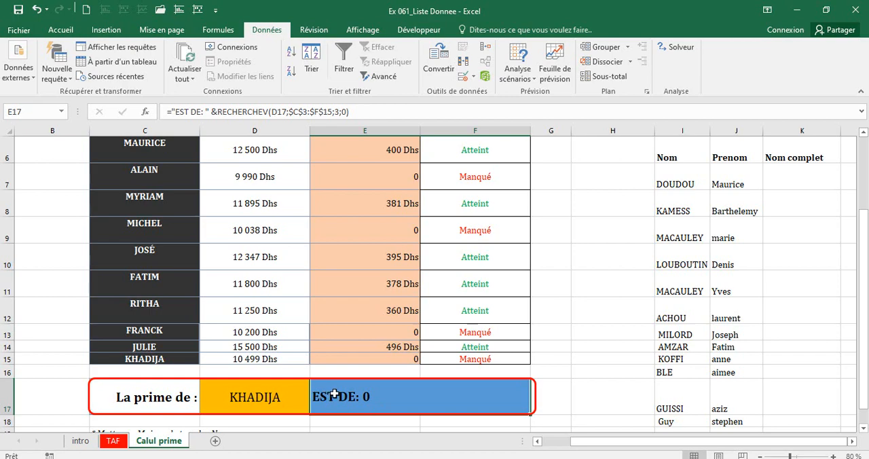
click(215, 112)
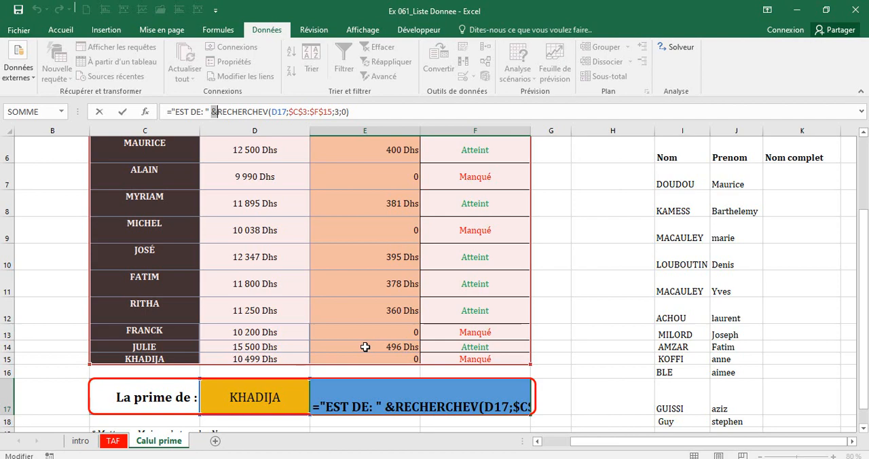
key(Return)
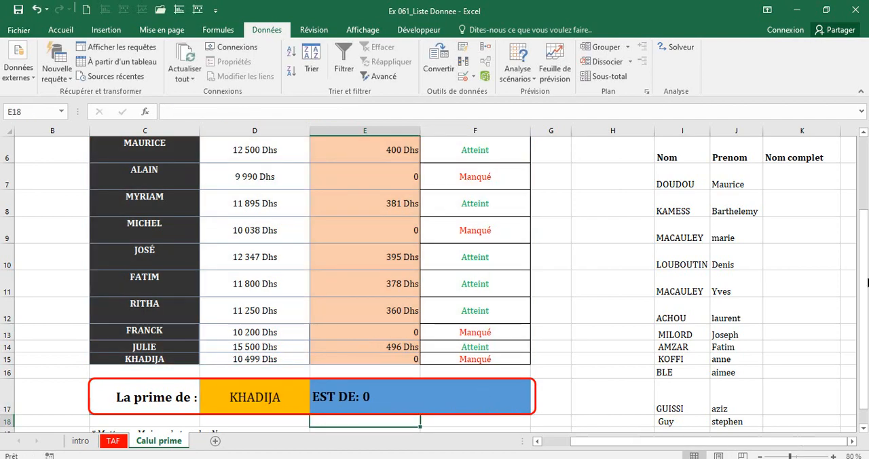
Enter the full name from I7 and J7 manually in K7, under Nom complet.
click(791, 171)
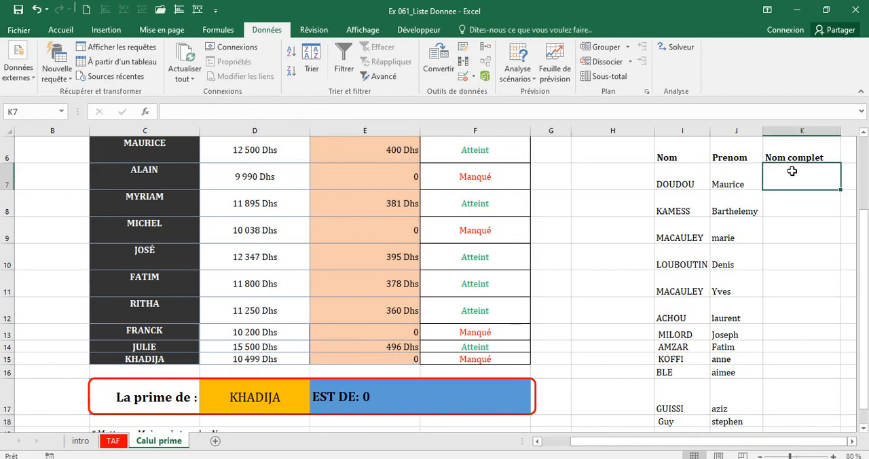
click(669, 177)
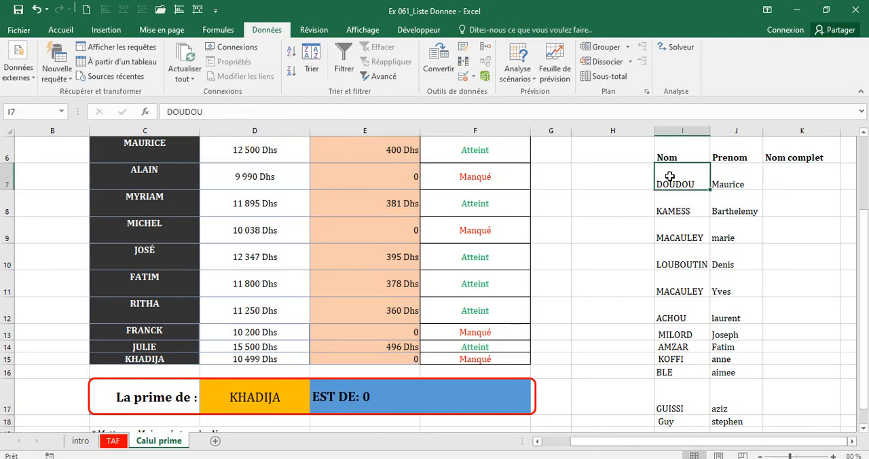
click(723, 180)
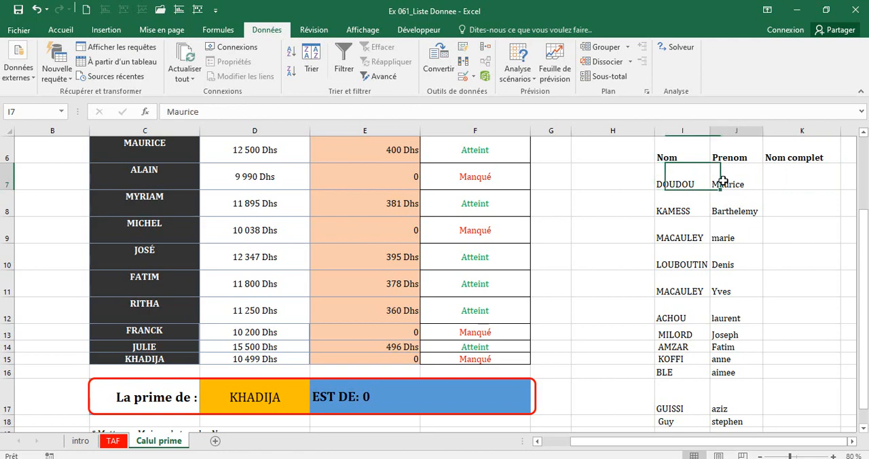
click(778, 179)
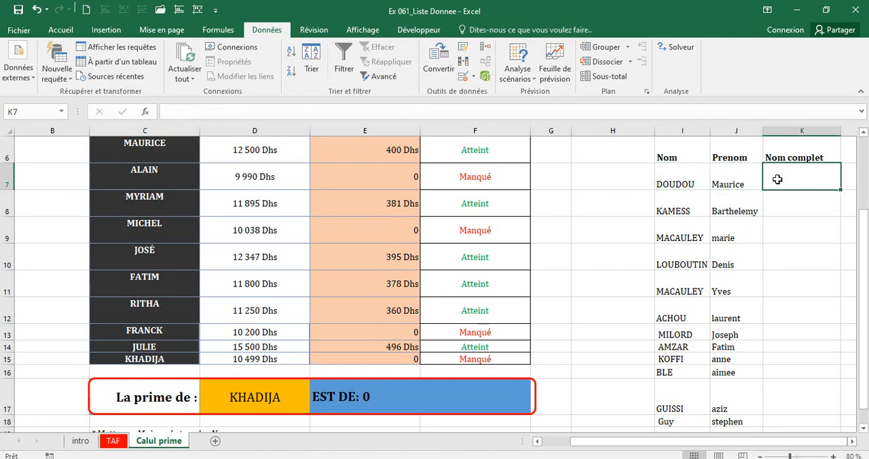
text(DOUDOU)
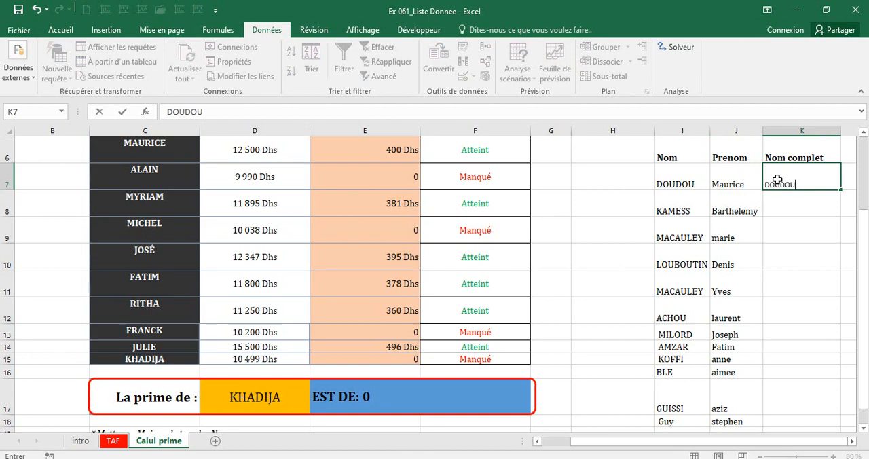
text( mAURICE)
key(Return)
Enter the full name from I8 and J8 manually in K8, with the surname first.
text(KAM)
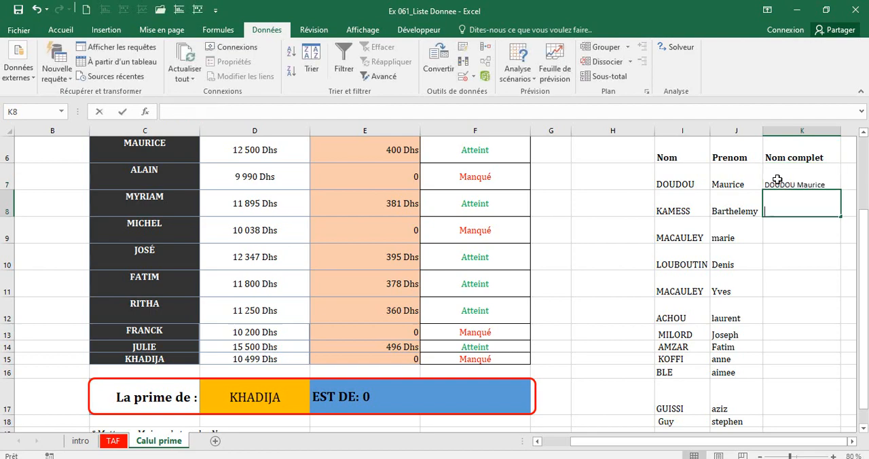
key(BackSpace)
key(BackSpace)
key(BackSpace)
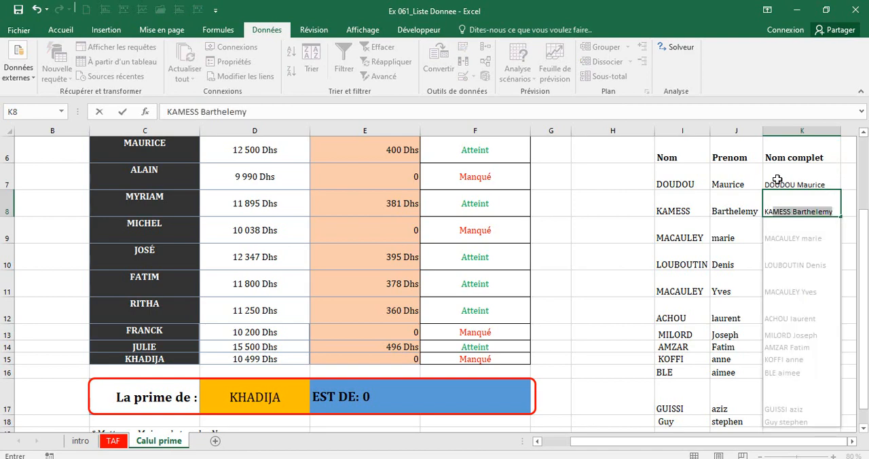
text(AMESS bb)
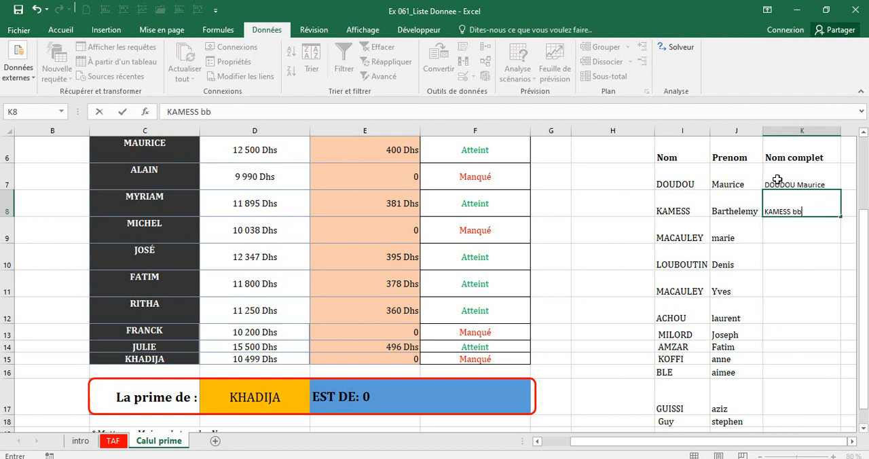
text(ARTHE)
key(BackSpace)
key(BackSpace)
key(BackSpace)
key(BackSpace)
key(BackSpace)
key(BackSpace)
key(BackSpace)
text(b)
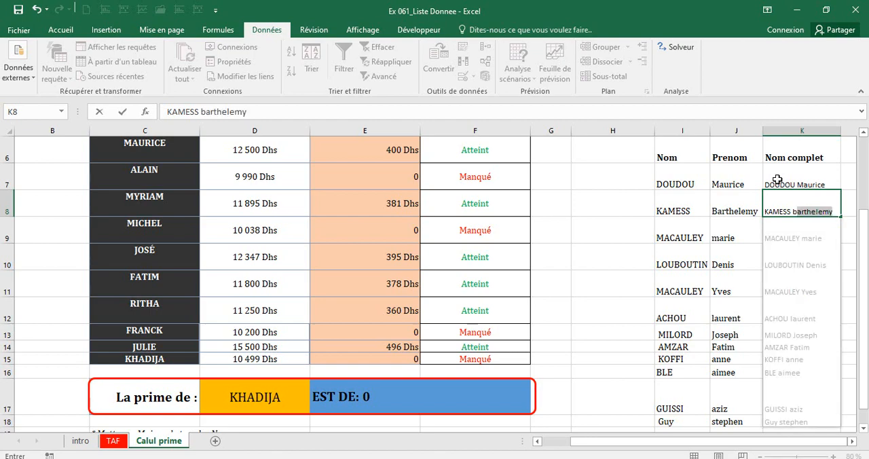
key(BackSpace)
key(BackSpace)
text(Barthelemy)
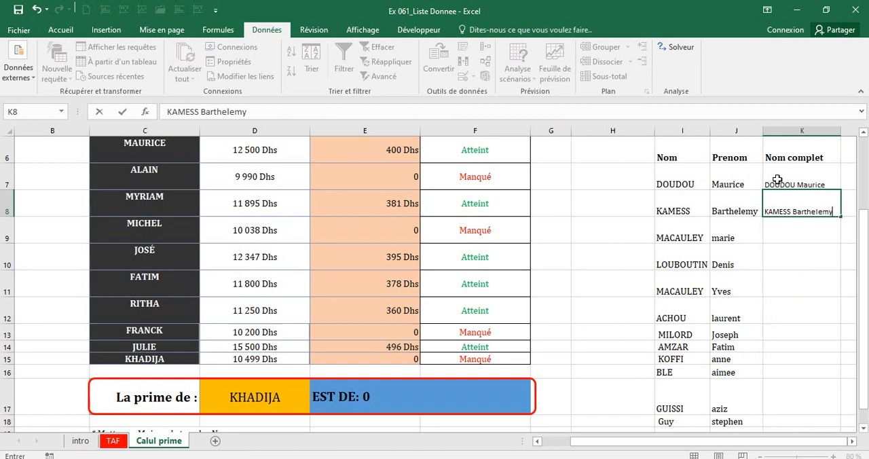
key(Return)
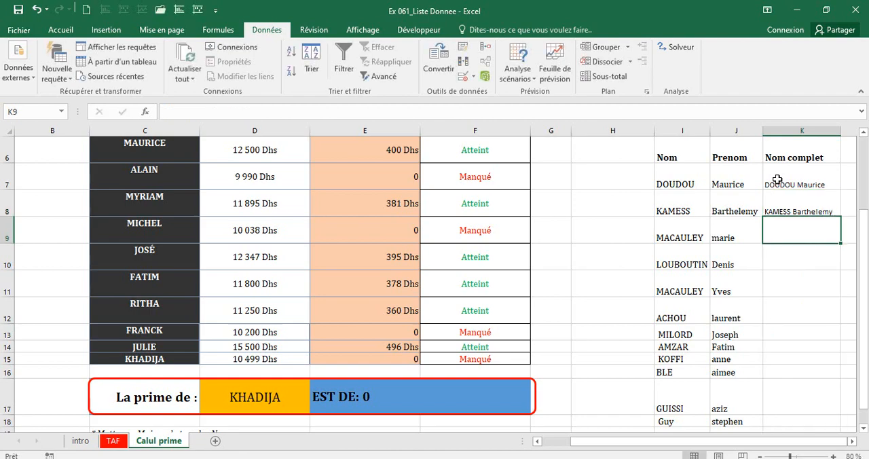
Try to enter the row 9 full name manually in K9, keeping only the surname from I9.
text(M)
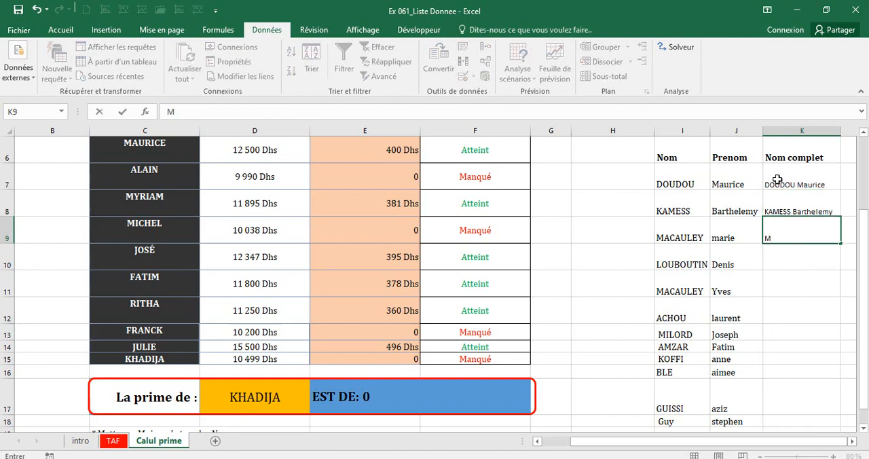
text(ACAUL)
text(mARI)
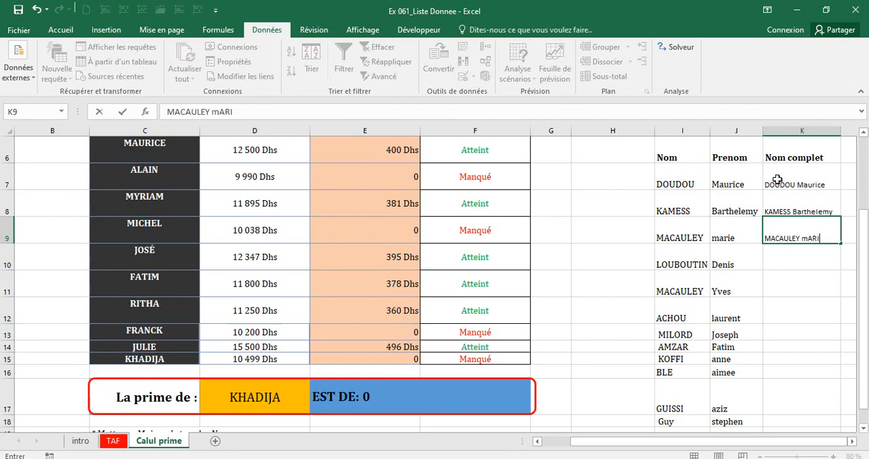
text(E)
key(BackSpace)
key(BackSpace)
key(BackSpace)
text(ARIE)
key(BackSpace)
key(BackSpace)
key(BackSpace)
key(BackSpace)
key(Return)
key(Return)
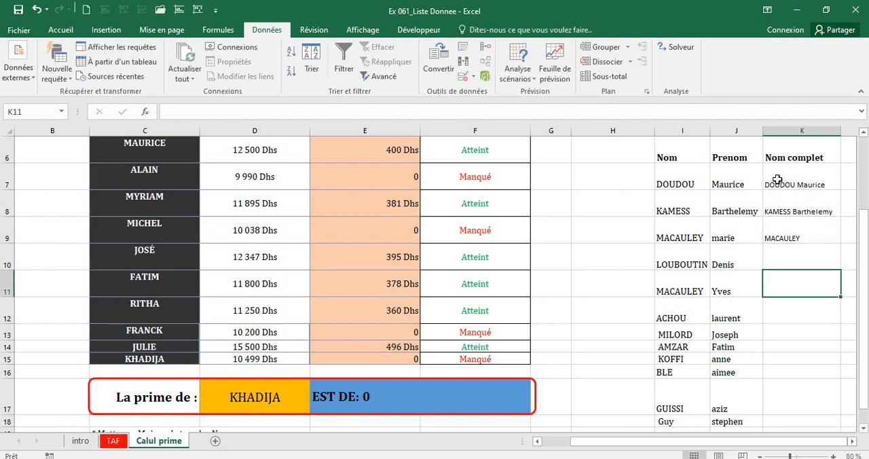
Clear the manually entered names from K7:K9.
drag(777, 180, 783, 235)
key(Delete)
key(Return)
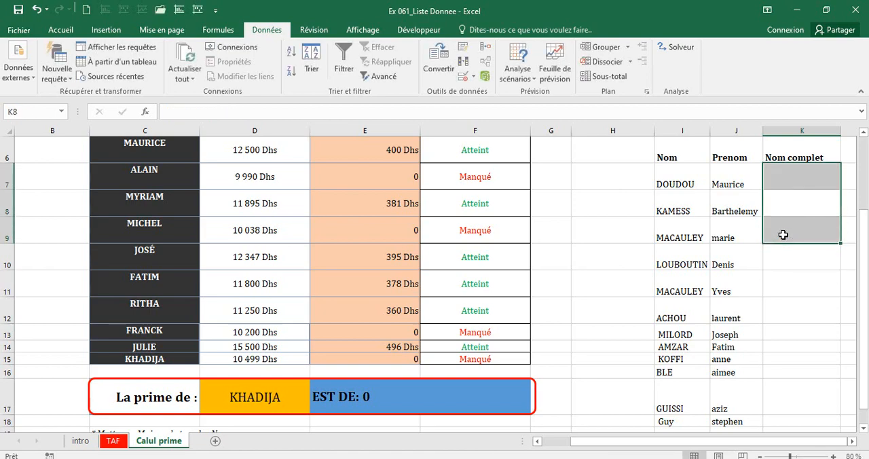
Enter the formula =I7& " "&J7 in K7 to join the surname and first name with a space.
click(812, 178)
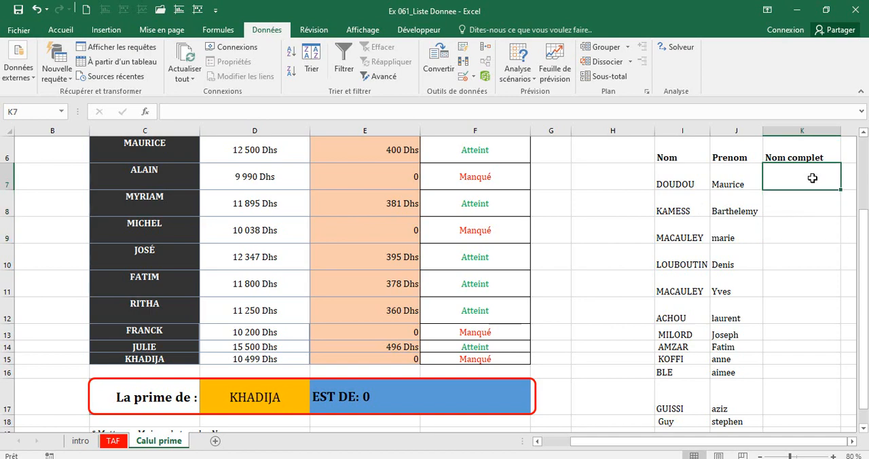
text(=)
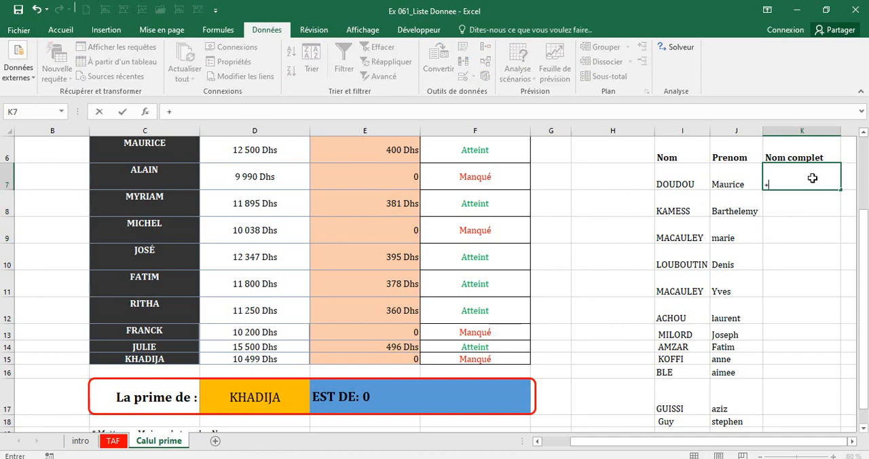
click(677, 178)
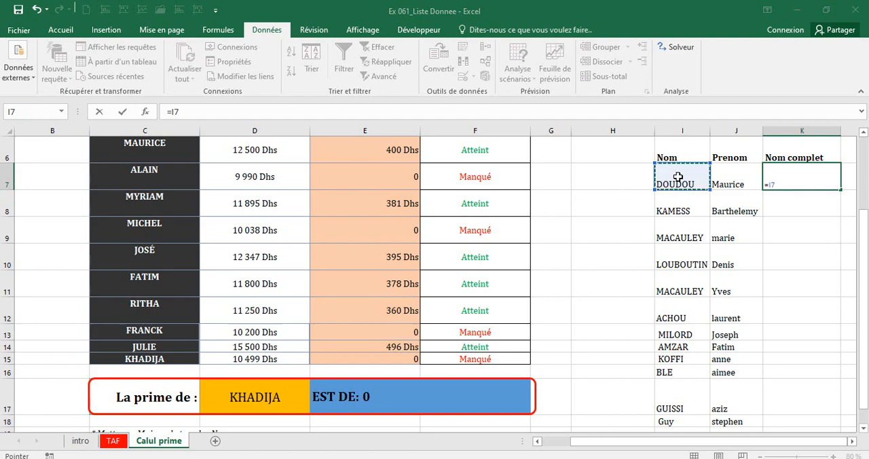
text(&)
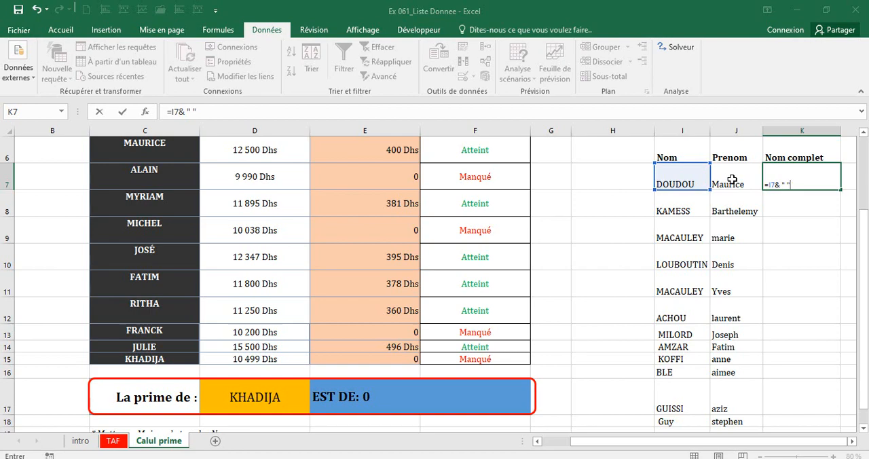
text(&)
click(735, 181)
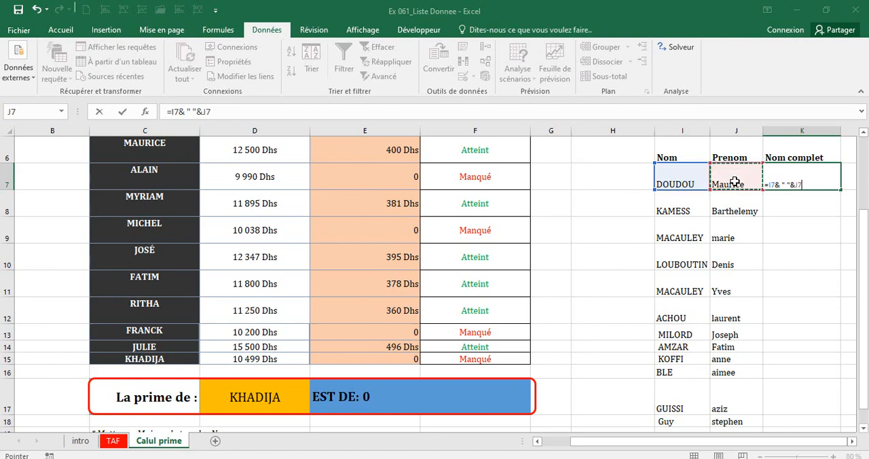
key(Return)
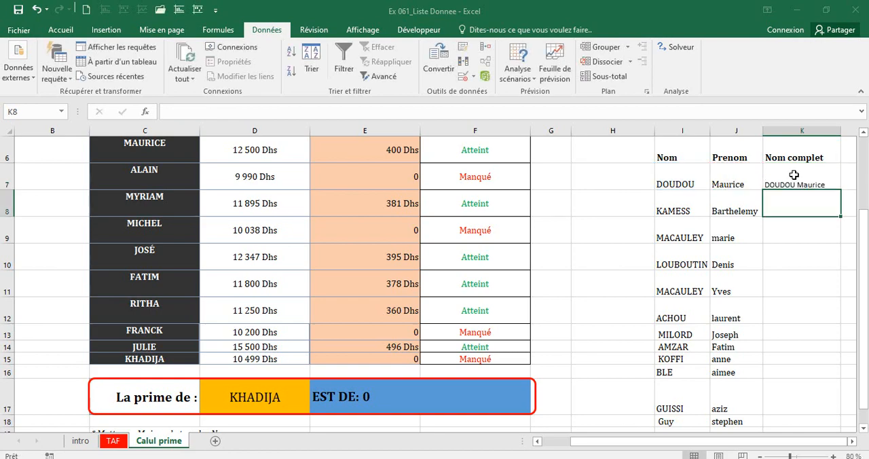
Fill the K7 full-name formula down through K18.
click(795, 177)
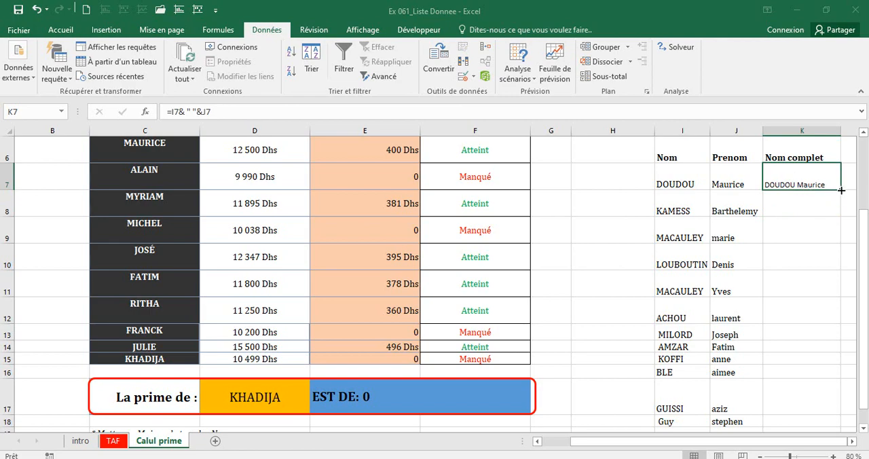
drag(841, 190, 842, 374)
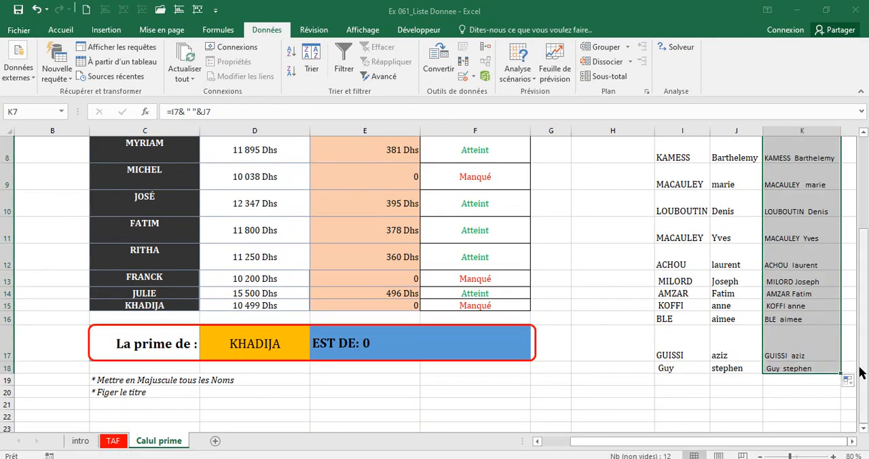
Review the Nom, Prenom and Nom complet headings in row 6 and the source surname in I7.
scroll(691, 279, up, 3)
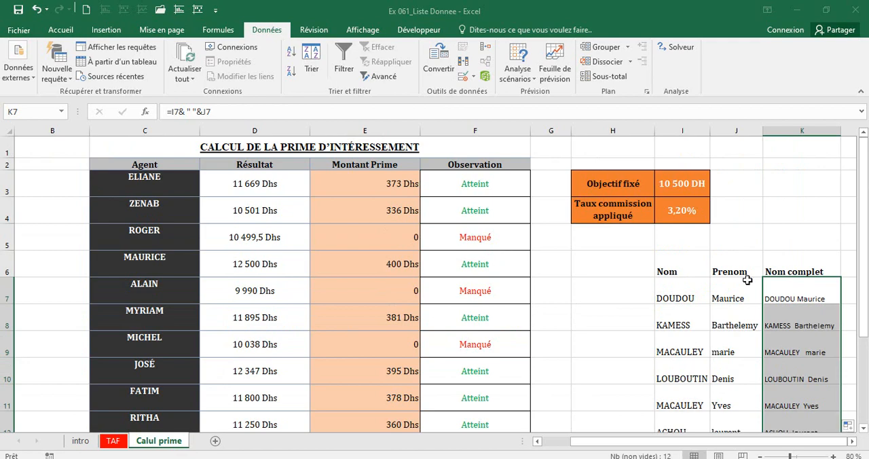
click(686, 275)
click(721, 269)
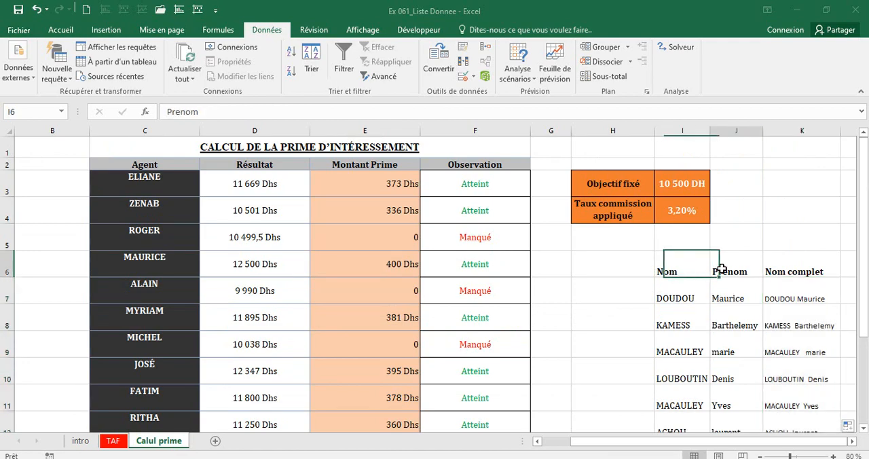
click(771, 270)
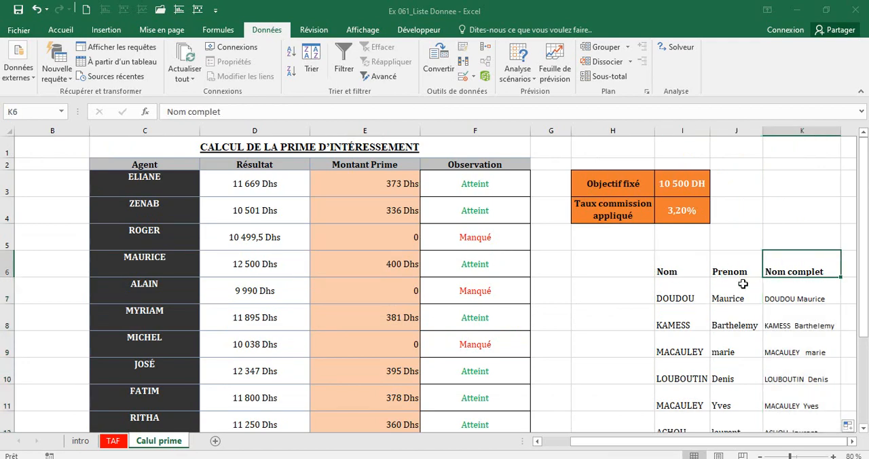
click(701, 296)
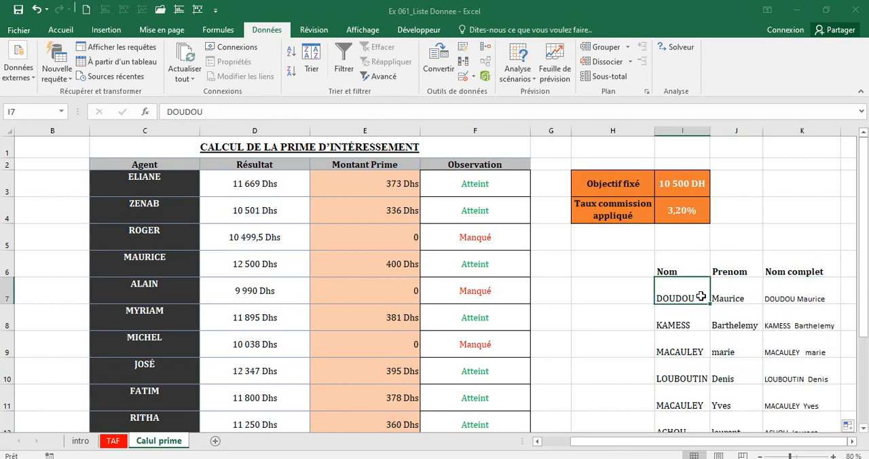
Review the full-name formula in K7 and the remaining task notes below the bonus table.
click(808, 299)
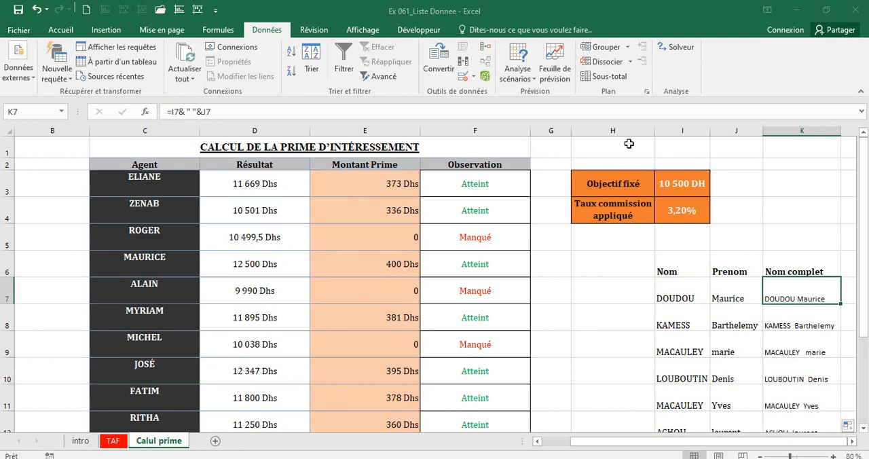
mouse_move(860, 235)
mouse_down()
mouse_move(862, 258)
mouse_move(863, 239)
mouse_up()
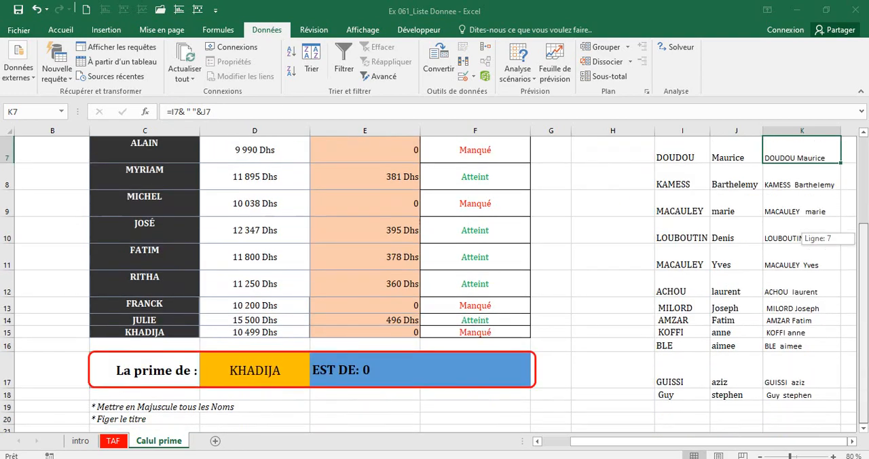
mouse_move(863, 320)
mouse_down()
mouse_move(863, 238)
mouse_move(862, 321)
mouse_up()
drag(863, 237, 863, 149)
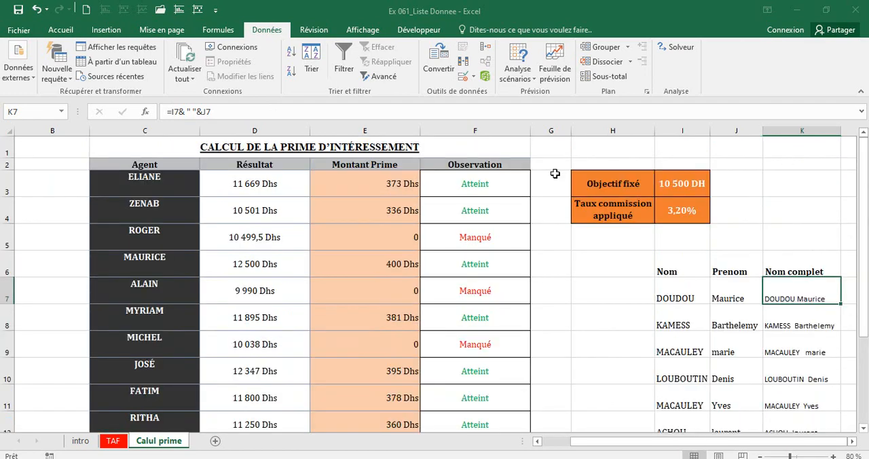
Freeze the panes above row 3 to keep the title and column headings in rows 1 and 2 in view.
click(7, 163)
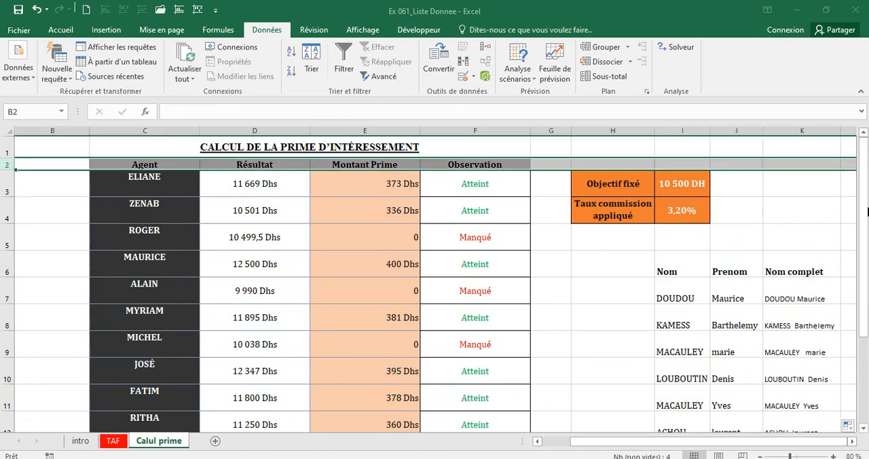
drag(865, 209, 864, 284)
drag(857, 8, 854, 192)
mouse_move(864, 194)
mouse_down()
mouse_move(864, 281)
mouse_move(864, 190)
mouse_up()
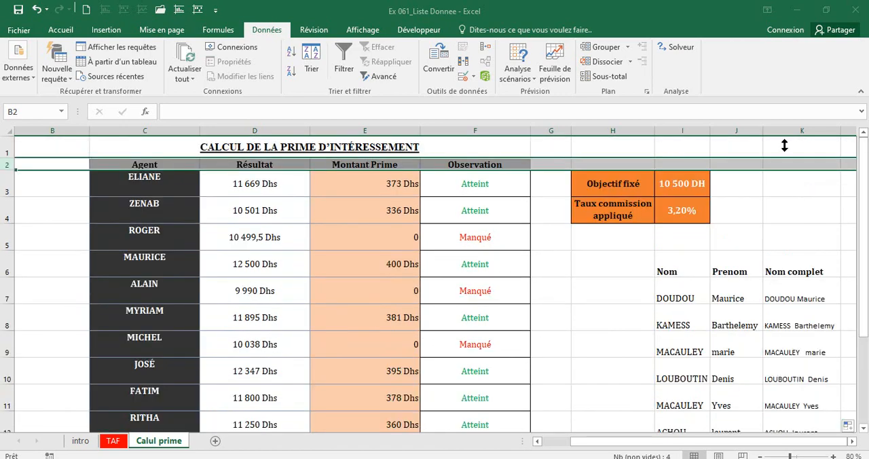
click(12, 185)
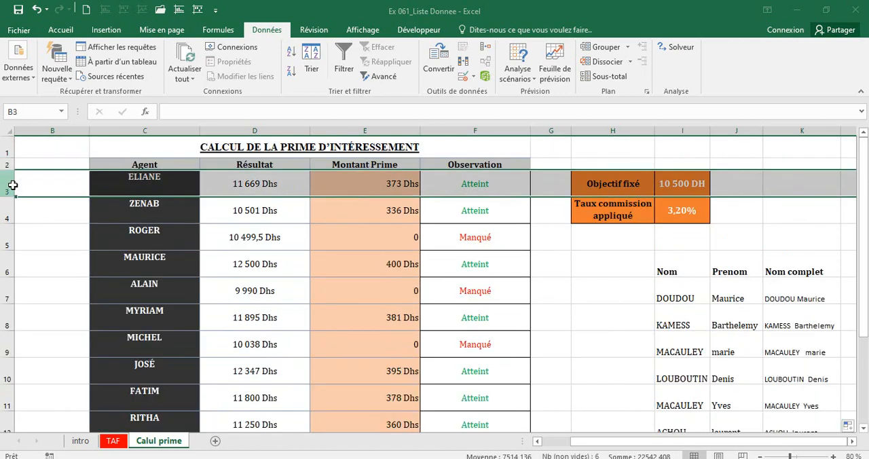
click(358, 30)
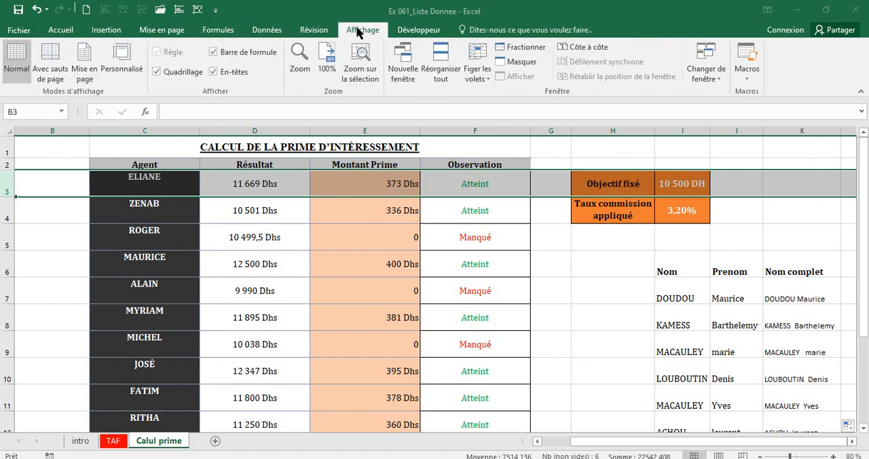
click(474, 77)
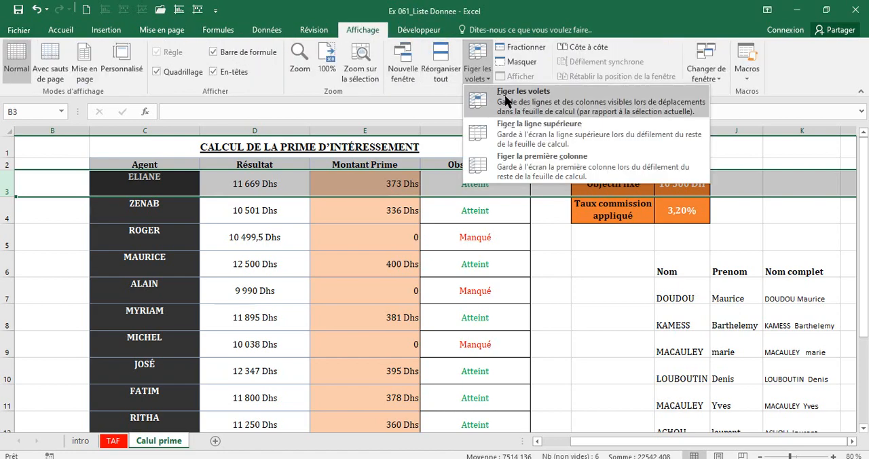
click(508, 99)
click(506, 226)
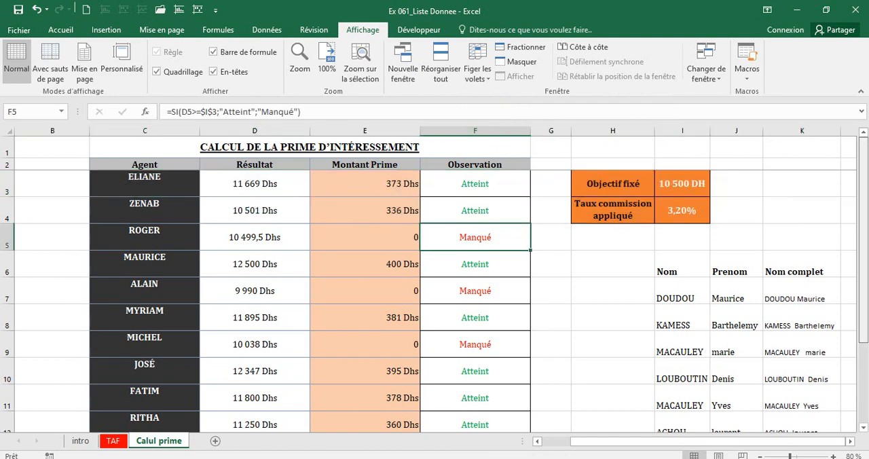
Check the frozen title and heading rows against the lower and upper rows of the bonus table.
scroll(866, 182, down, 2)
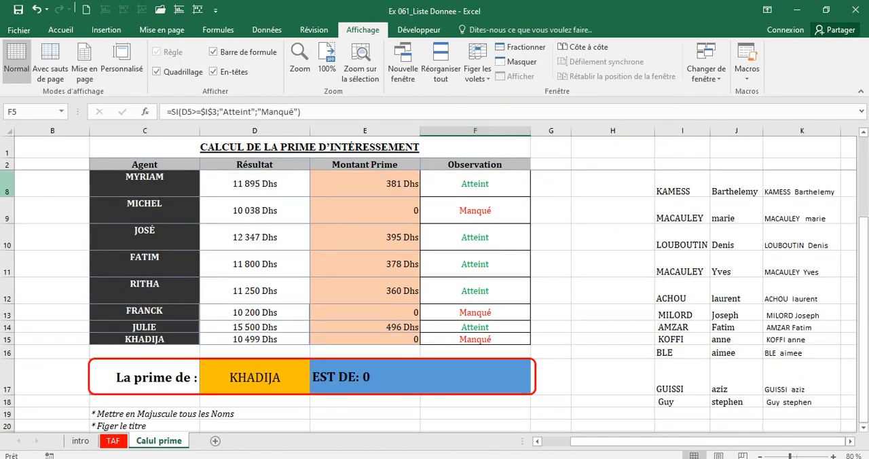
click(6, 166)
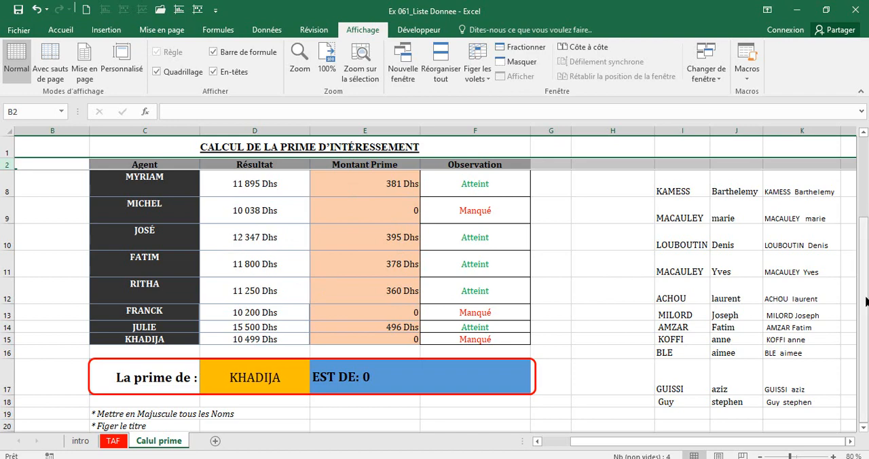
scroll(863, 306, up, 2)
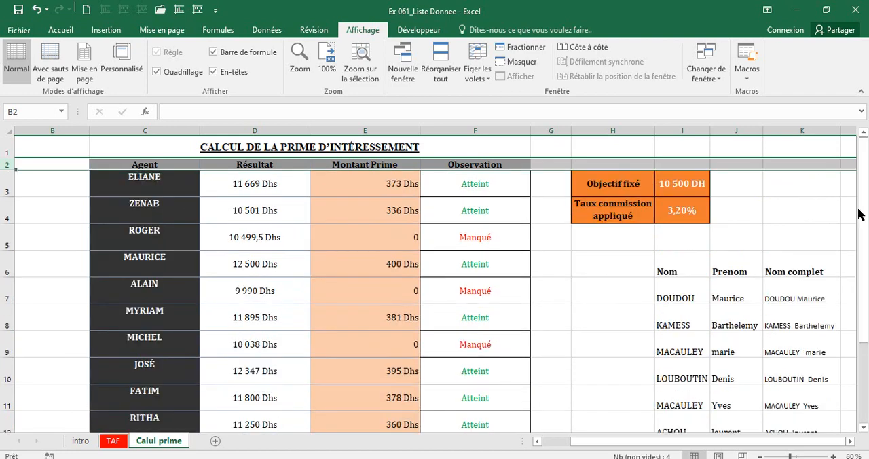
click(478, 283)
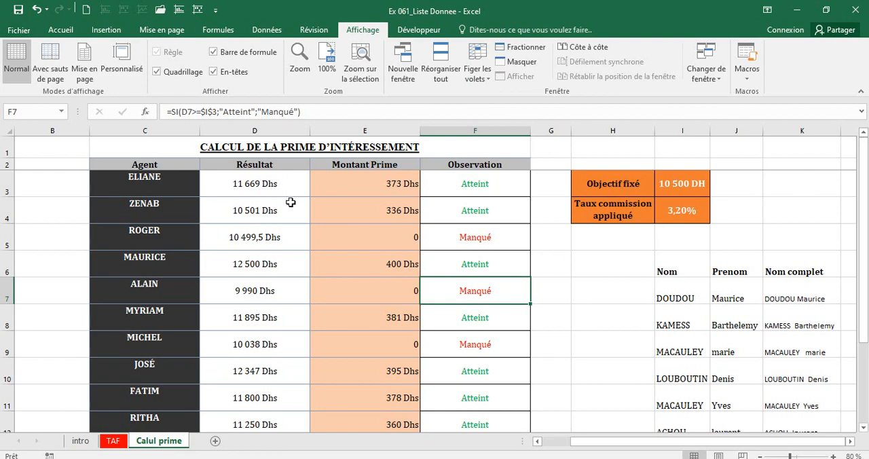
Review the option for unfreezing the panes without applying it, and recheck the frozen rows across the sheet.
click(3, 184)
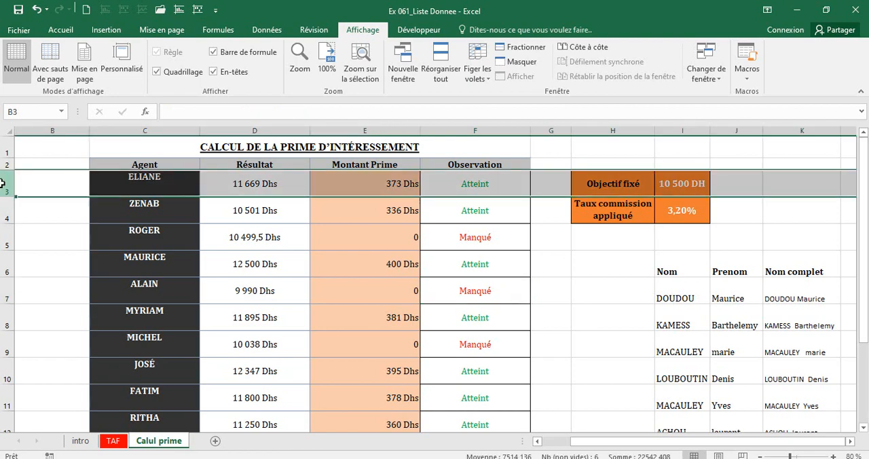
click(476, 79)
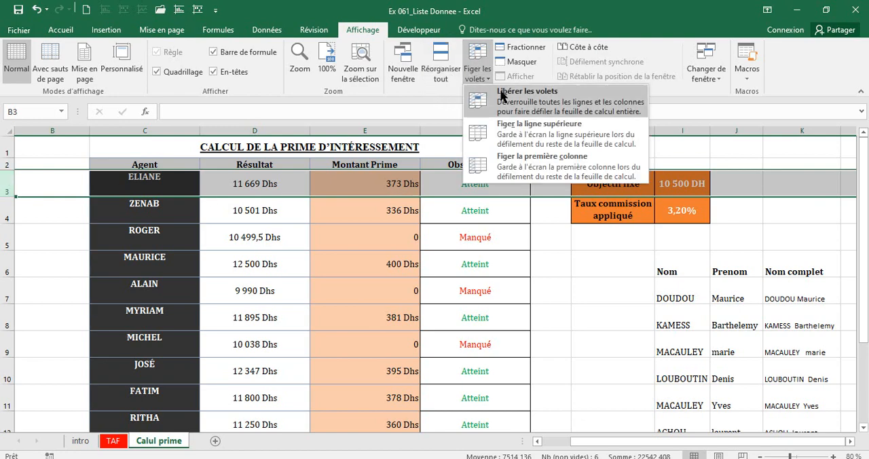
click(467, 263)
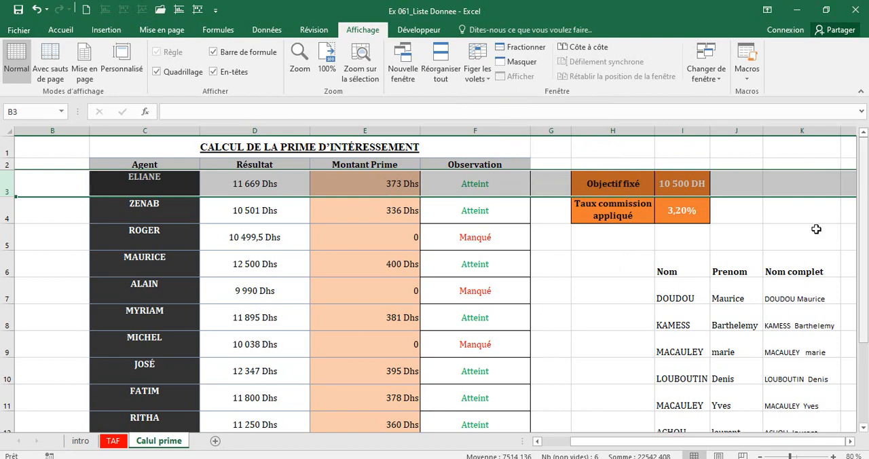
click(728, 255)
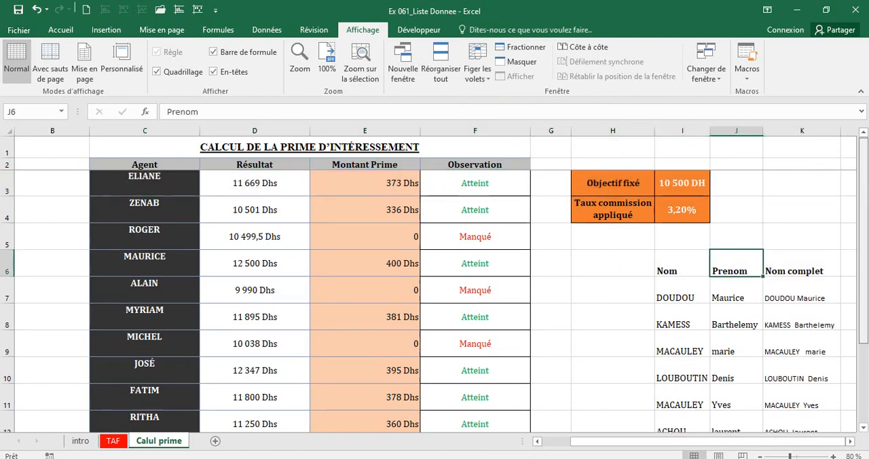
scroll(728, 255, down, 2)
scroll(435, 299, up, 2)
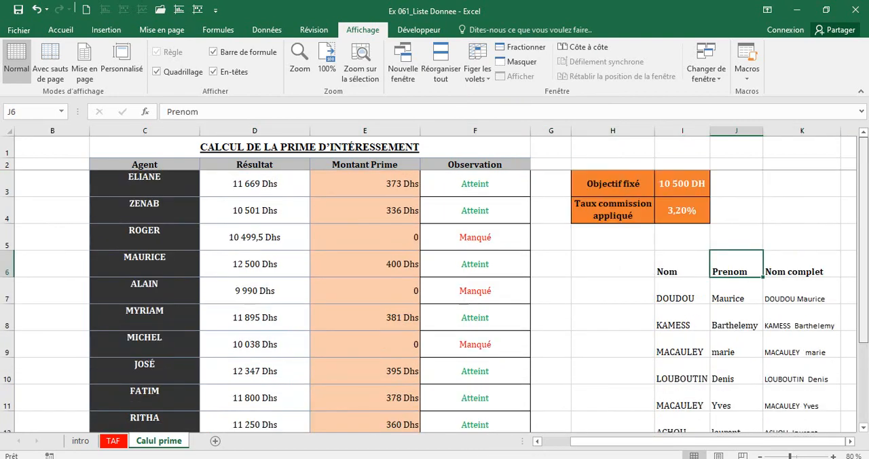